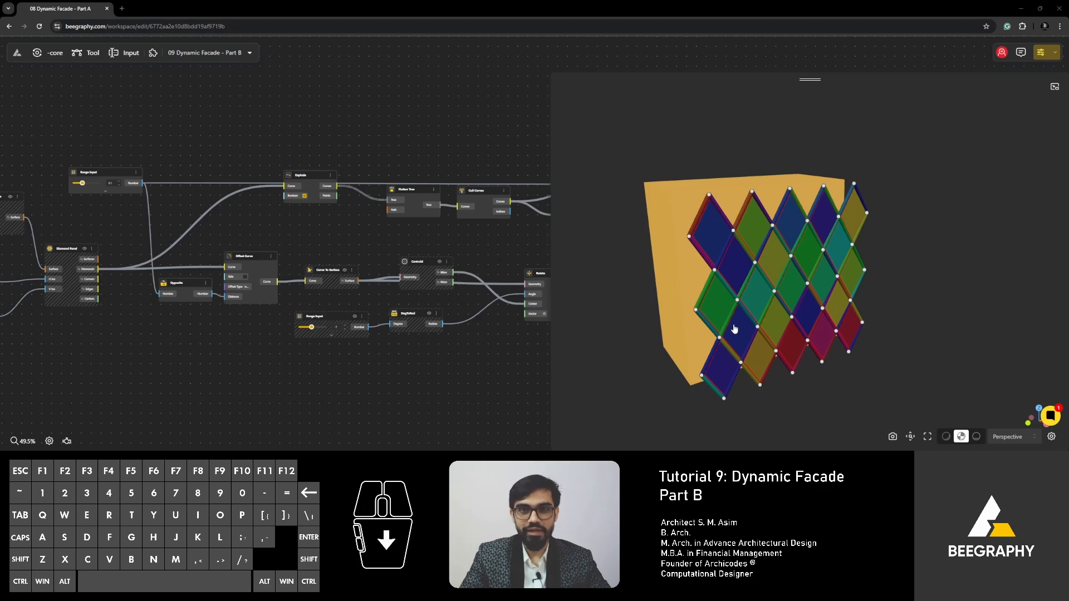
Set the Range Input feeding the DegToRad node to 38 to rotate the diamond panels
{"action": "mouse_move", "coordinate": [623, 361]}
{"action": "left_mouse_down"}
{"action": "mouse_move", "coordinate": [617, 345]}
{"action": "mouse_move", "coordinate": [636, 343]}
{"action": "mouse_move", "coordinate": [609, 349]}
{"action": "left_mouse_up"}
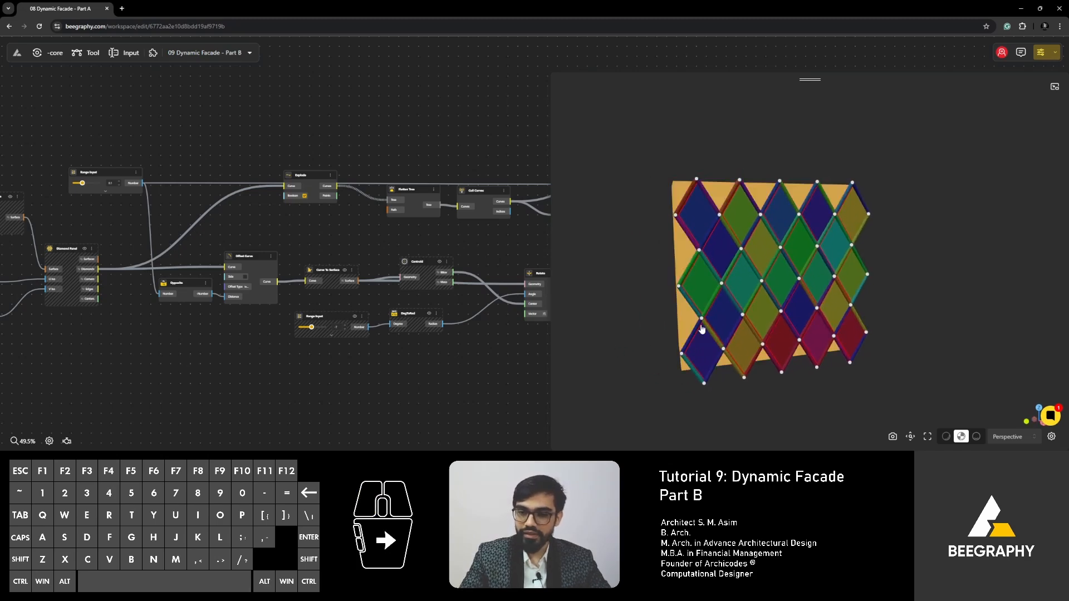
{"action": "scroll", "coordinate": [707, 335], "scroll_direction": "up", "scroll_amount": 5}
{"action": "right_click_drag", "start_coordinate": [707, 335], "coordinate": [745, 319]}
{"action": "scroll", "coordinate": [311, 331], "scroll_direction": "up", "scroll_amount": 5}
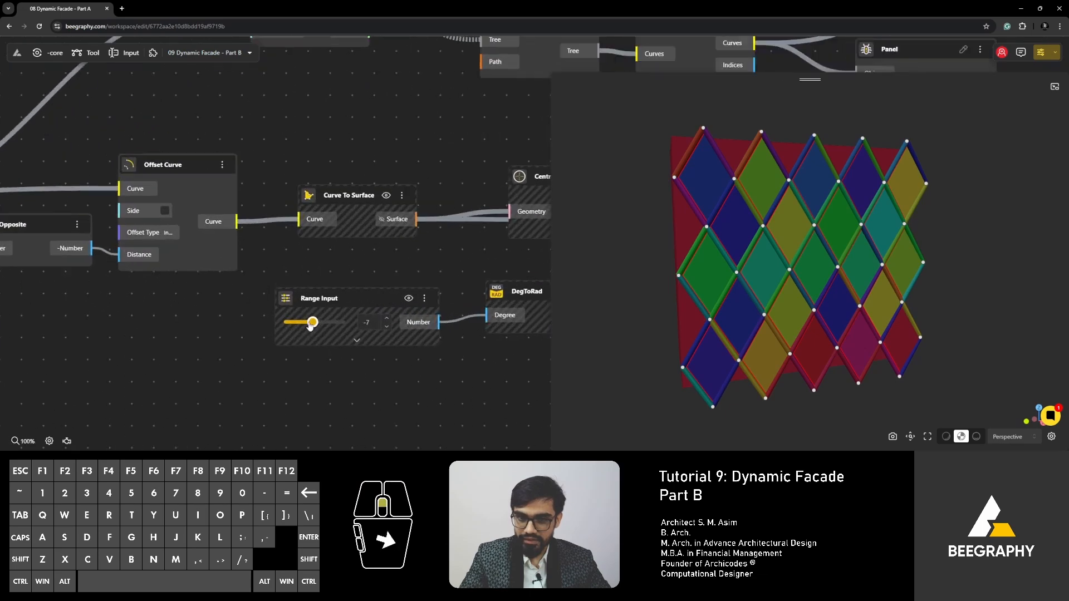
{"action": "mouse_move", "coordinate": [314, 323]}
{"action": "left_mouse_down"}
{"action": "mouse_move", "coordinate": [299, 323]}
{"action": "mouse_move", "coordinate": [328, 321]}
{"action": "left_mouse_up"}
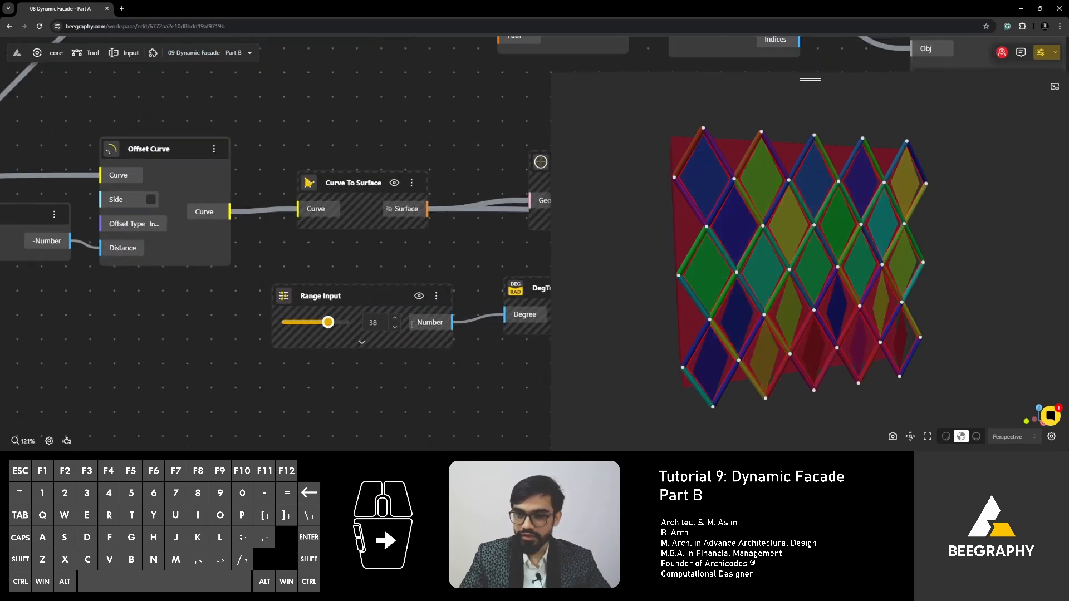
Examine the rotated panels and the pipe framework of the facade from the front, both sides and close up
{"action": "mouse_move", "coordinate": [774, 329]}
{"action": "left_mouse_down"}
{"action": "mouse_move", "coordinate": [784, 318]}
{"action": "mouse_move", "coordinate": [760, 347]}
{"action": "mouse_move", "coordinate": [767, 341]}
{"action": "left_mouse_up"}
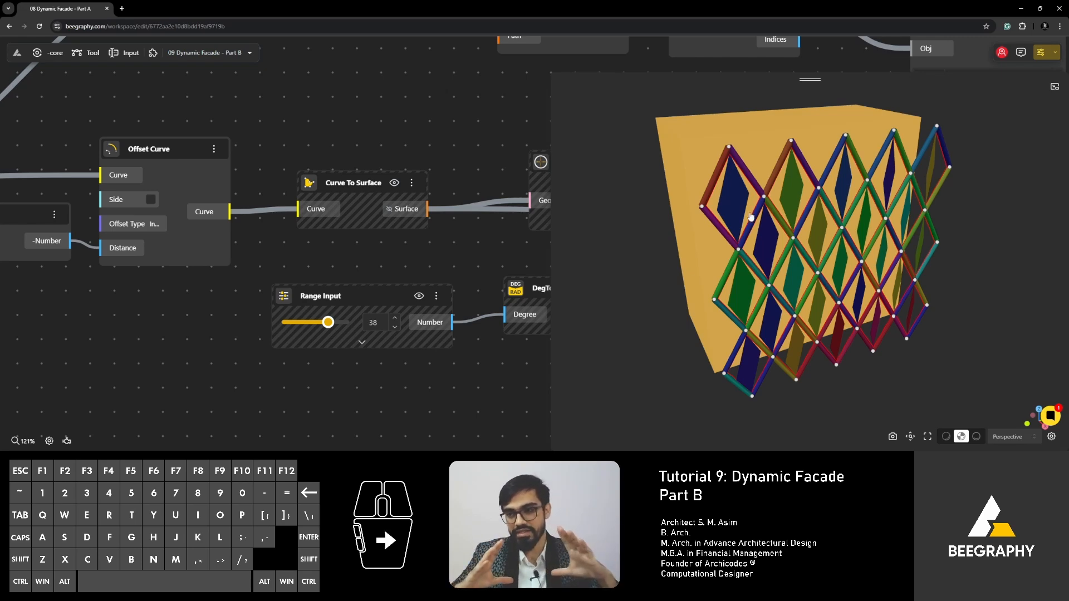
{"action": "mouse_move", "coordinate": [750, 217]}
{"action": "left_mouse_down"}
{"action": "mouse_move", "coordinate": [738, 248]}
{"action": "mouse_move", "coordinate": [697, 247]}
{"action": "mouse_move", "coordinate": [675, 292]}
{"action": "mouse_move", "coordinate": [768, 290]}
{"action": "mouse_move", "coordinate": [707, 309]}
{"action": "mouse_move", "coordinate": [752, 283]}
{"action": "mouse_move", "coordinate": [764, 203]}
{"action": "left_mouse_up"}
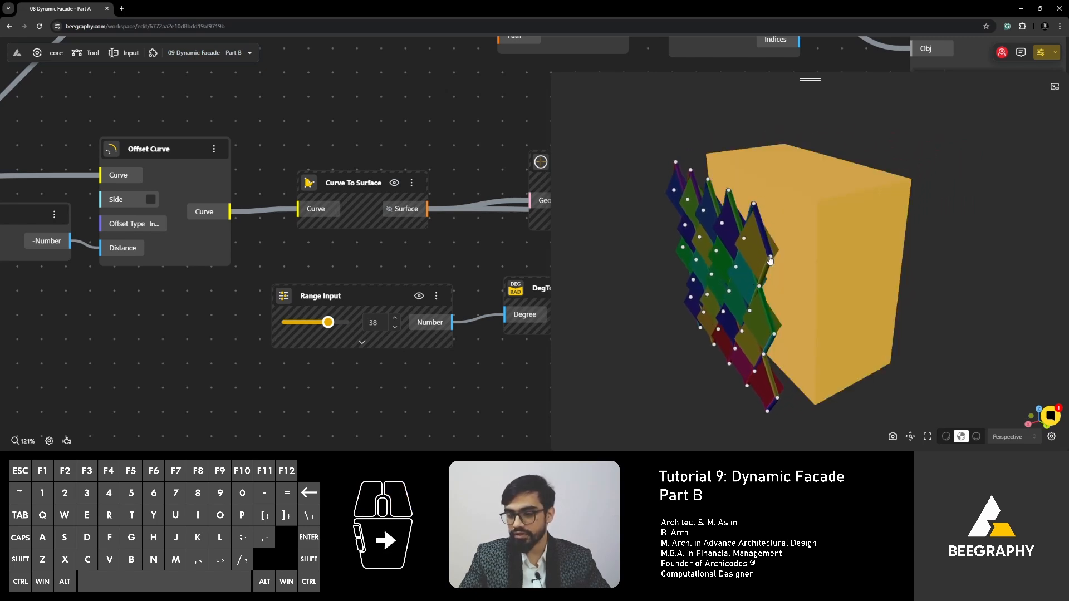
{"action": "left_click_drag", "start_coordinate": [724, 289], "coordinate": [754, 283]}
{"action": "scroll", "coordinate": [754, 283], "scroll_direction": "down", "scroll_amount": 3}
{"action": "right_click_drag", "start_coordinate": [750, 291], "coordinate": [782, 298]}
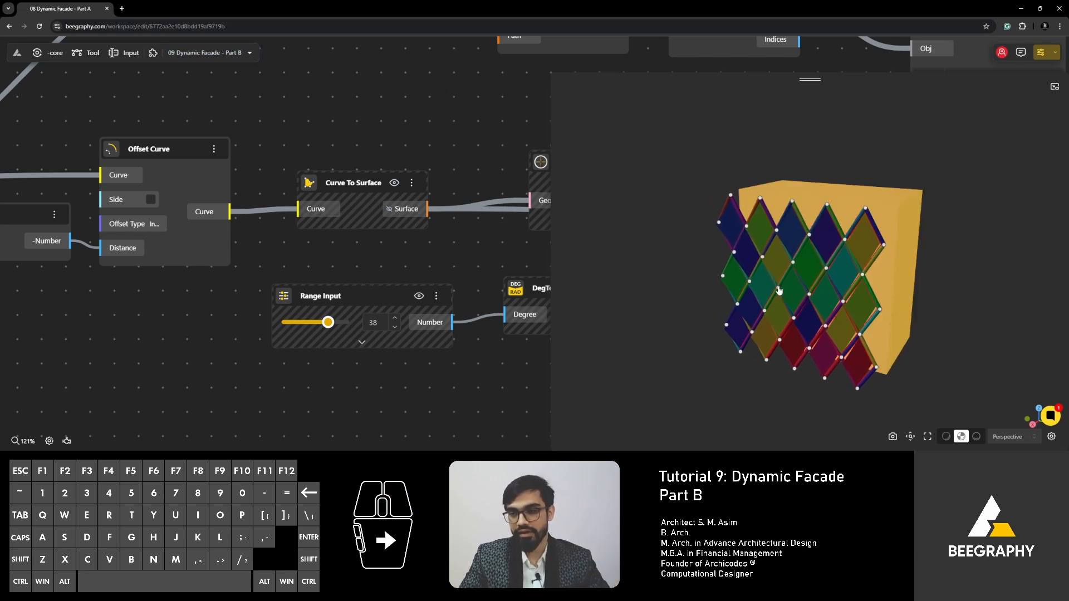
{"action": "mouse_move", "coordinate": [781, 296]}
{"action": "left_mouse_down"}
{"action": "mouse_move", "coordinate": [732, 282]}
{"action": "mouse_move", "coordinate": [796, 284]}
{"action": "left_mouse_up"}
{"action": "scroll", "coordinate": [782, 305], "scroll_direction": "down", "scroll_amount": 4}
{"action": "right_click_drag", "start_coordinate": [783, 305], "coordinate": [784, 319]}
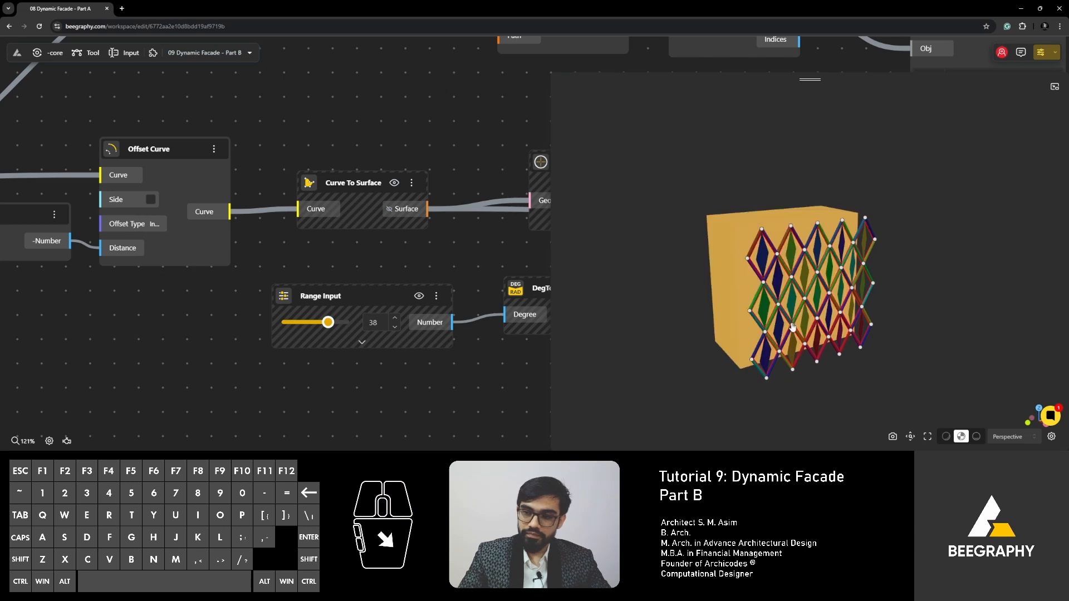
{"action": "left_click_drag", "start_coordinate": [789, 319], "coordinate": [729, 332]}
{"action": "scroll", "coordinate": [806, 296], "scroll_direction": "up", "scroll_amount": 3}
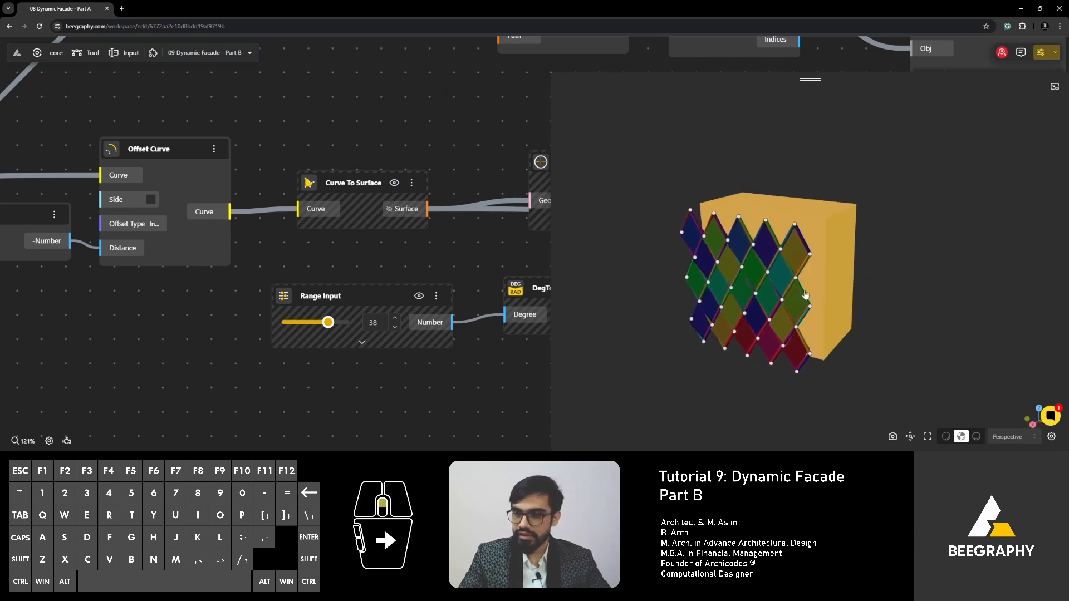
{"action": "right_click_drag", "start_coordinate": [806, 296], "coordinate": [900, 244]}
{"action": "scroll", "coordinate": [757, 323], "scroll_direction": "up", "scroll_amount": 3}
{"action": "left_click_drag", "start_coordinate": [868, 257], "coordinate": [714, 289]}
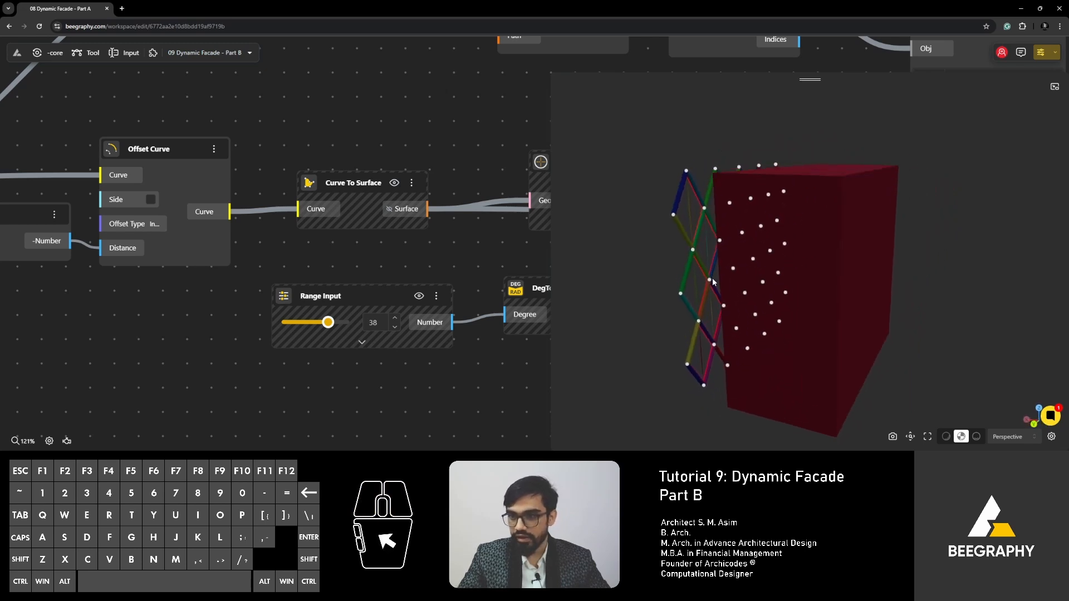
{"action": "scroll", "coordinate": [676, 224], "scroll_direction": "up", "scroll_amount": 3}
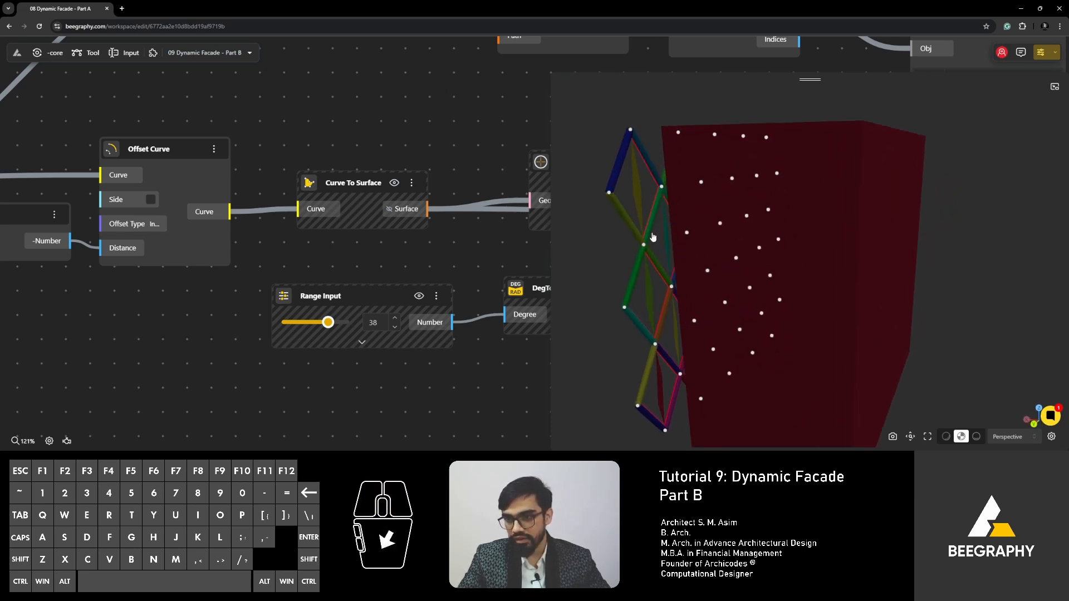
{"action": "left_click_drag", "start_coordinate": [639, 255], "coordinate": [579, 274]}
{"action": "scroll", "coordinate": [297, 213], "scroll_direction": "down", "scroll_amount": 3}
Attach a Relay node to the Corners output of the Diamond Panel node to preview its geometry
{"action": "scroll", "coordinate": [297, 213], "scroll_direction": "down", "scroll_amount": 3}
{"action": "right_click_drag", "start_coordinate": [415, 230], "coordinate": [195, 214]}
{"action": "right_click_drag", "start_coordinate": [367, 192], "coordinate": [320, 244]}
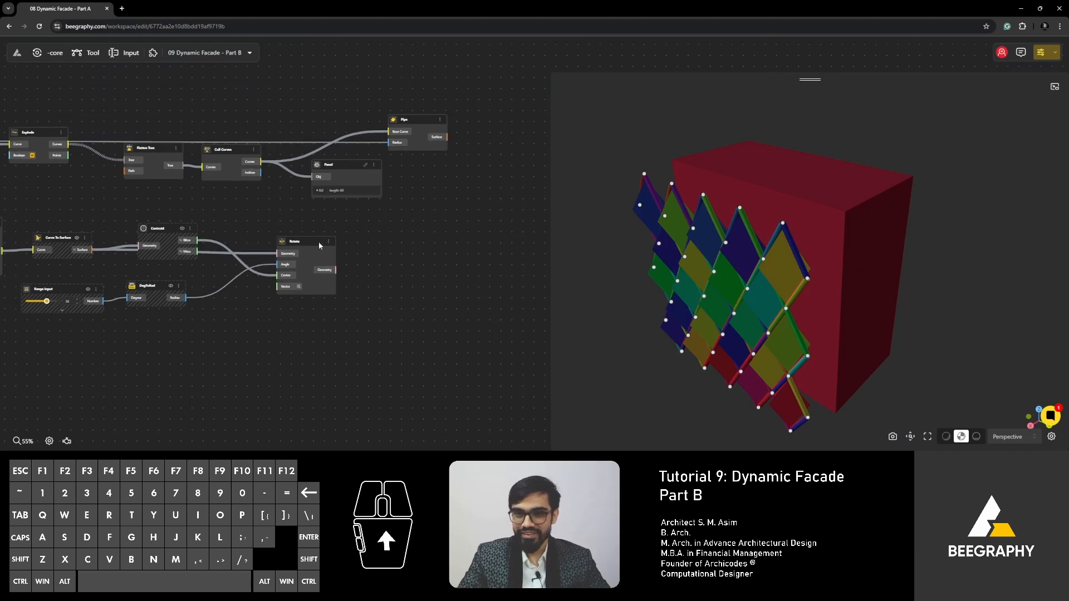
{"action": "right_click_drag", "start_coordinate": [83, 212], "coordinate": [323, 235]}
{"action": "right_click_drag", "start_coordinate": [72, 245], "coordinate": [334, 226]}
{"action": "scroll", "coordinate": [334, 226], "scroll_direction": "up", "scroll_amount": 7}
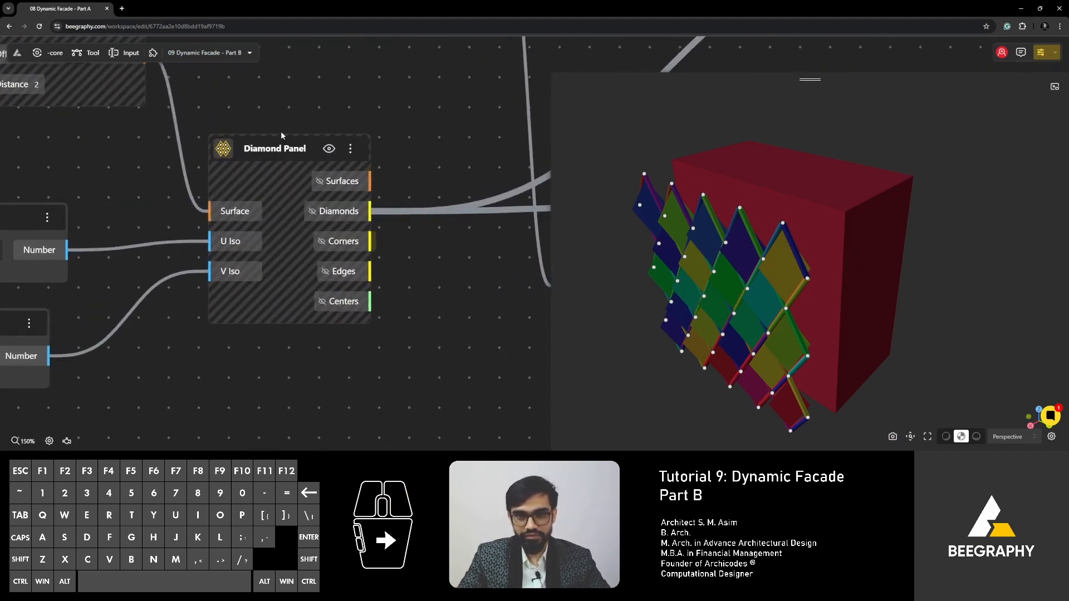
{"action": "left_click_drag", "start_coordinate": [266, 148], "coordinate": [301, 158]}
{"action": "left_click_drag", "start_coordinate": [353, 247], "coordinate": [443, 293]}
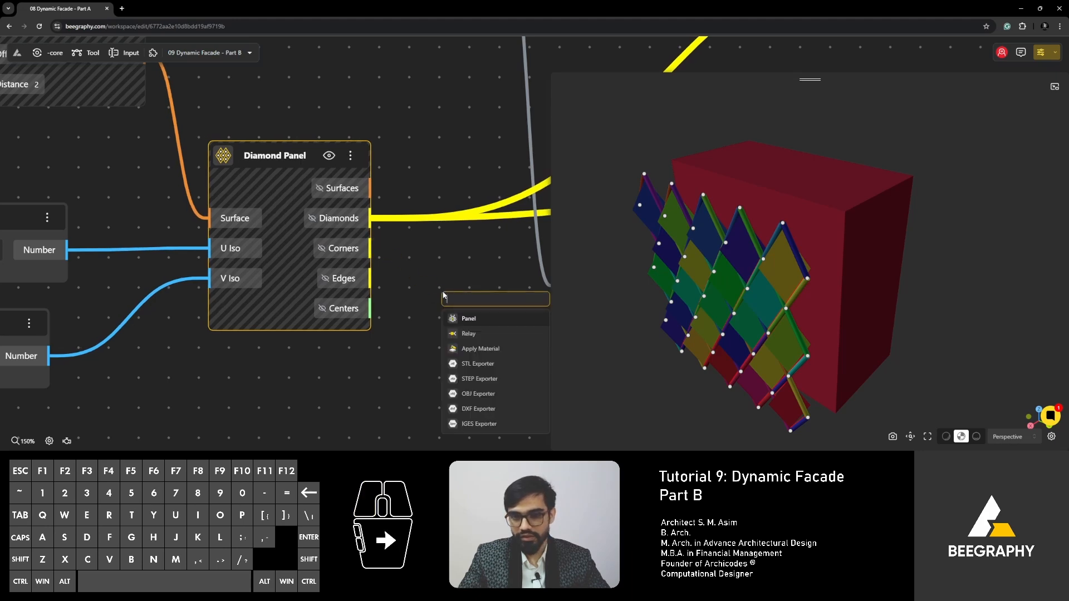
{"action": "left_click", "coordinate": [469, 319]}
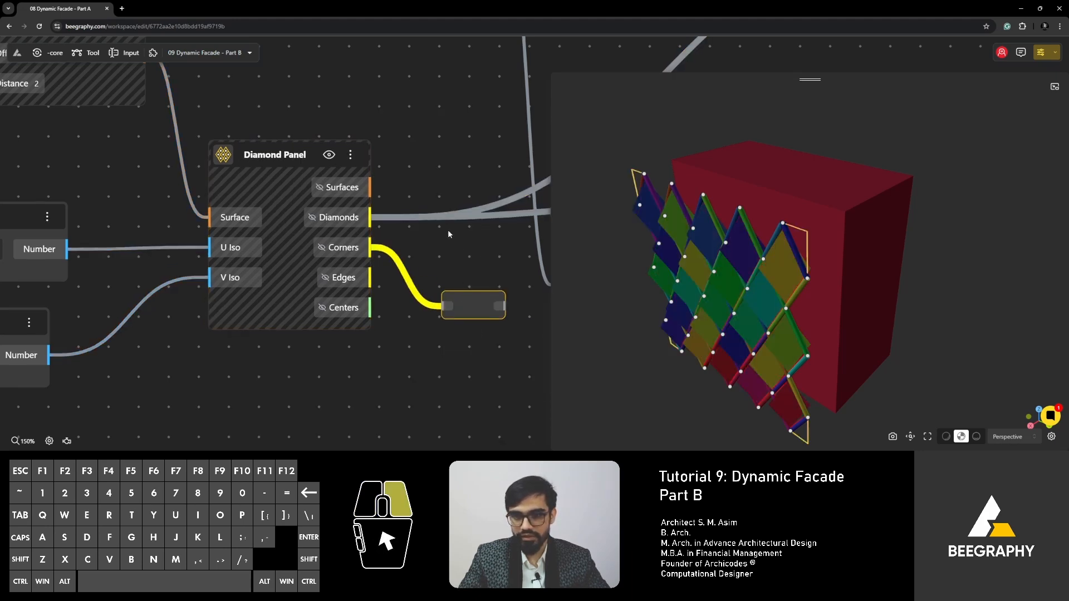
Feed the relay from the Diamond Panel's Centers output instead of Corners and preview it on the facade
{"action": "right_click_drag", "start_coordinate": [448, 230], "coordinate": [431, 197]}
{"action": "left_click_drag", "start_coordinate": [445, 266], "coordinate": [450, 242]}
{"action": "right_click_drag", "start_coordinate": [687, 291], "coordinate": [666, 278]}
{"action": "left_click_drag", "start_coordinate": [353, 273], "coordinate": [446, 256]}
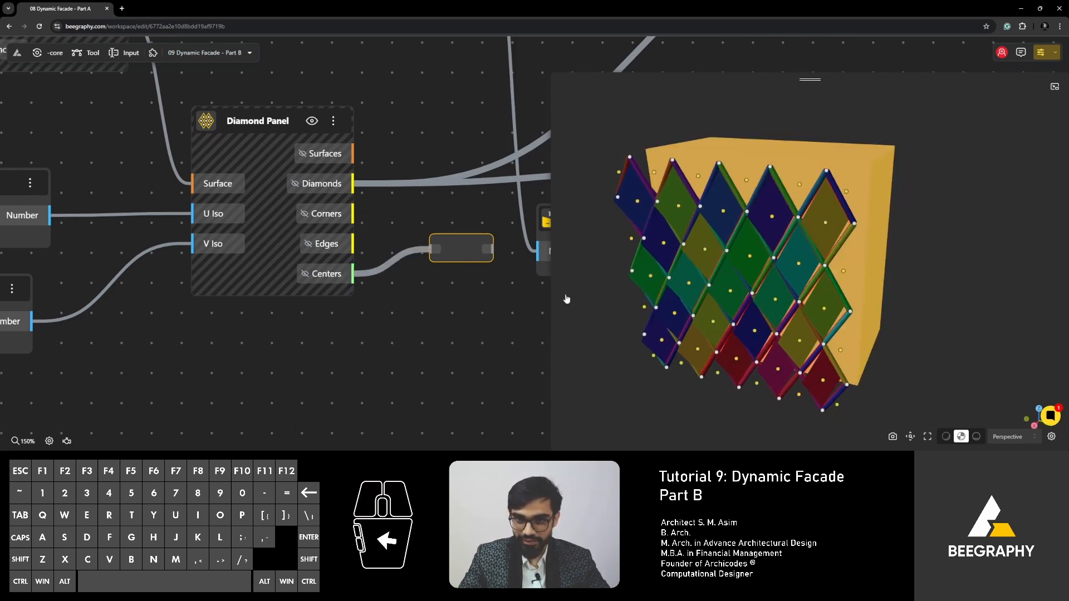
Delete the relay attached to the Diamond Panel node
{"action": "right_click_drag", "start_coordinate": [411, 306], "coordinate": [254, 339]}
{"action": "left_click_drag", "start_coordinate": [311, 289], "coordinate": [320, 308]}
{"action": "key", "text": "Delete"}
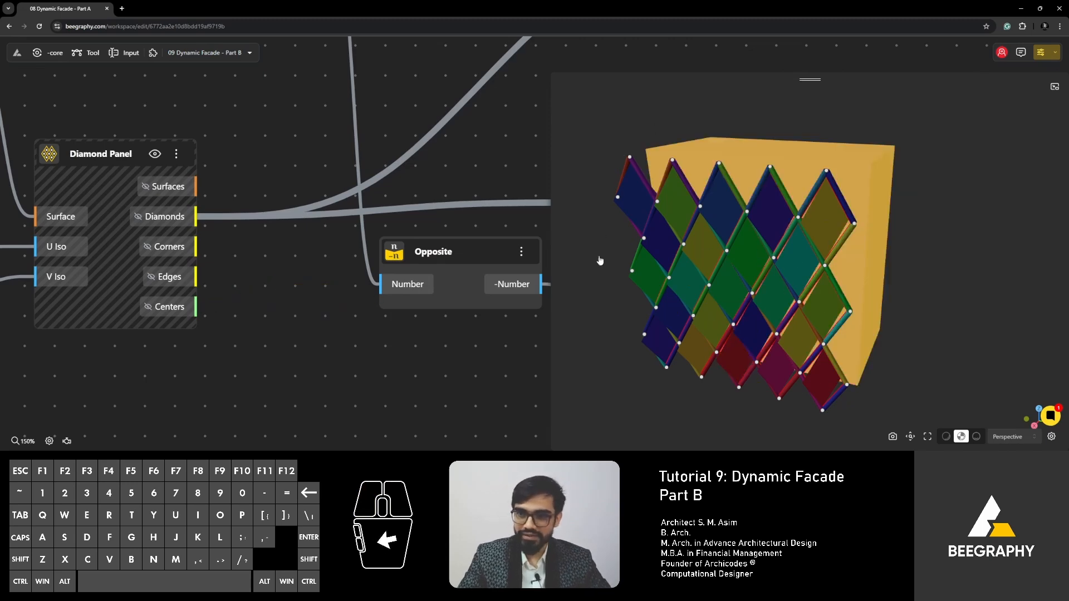
Locate the Explode node in the graph and examine the geometry it highlights on the facade
{"action": "scroll", "coordinate": [282, 296], "scroll_direction": "down", "scroll_amount": 8}
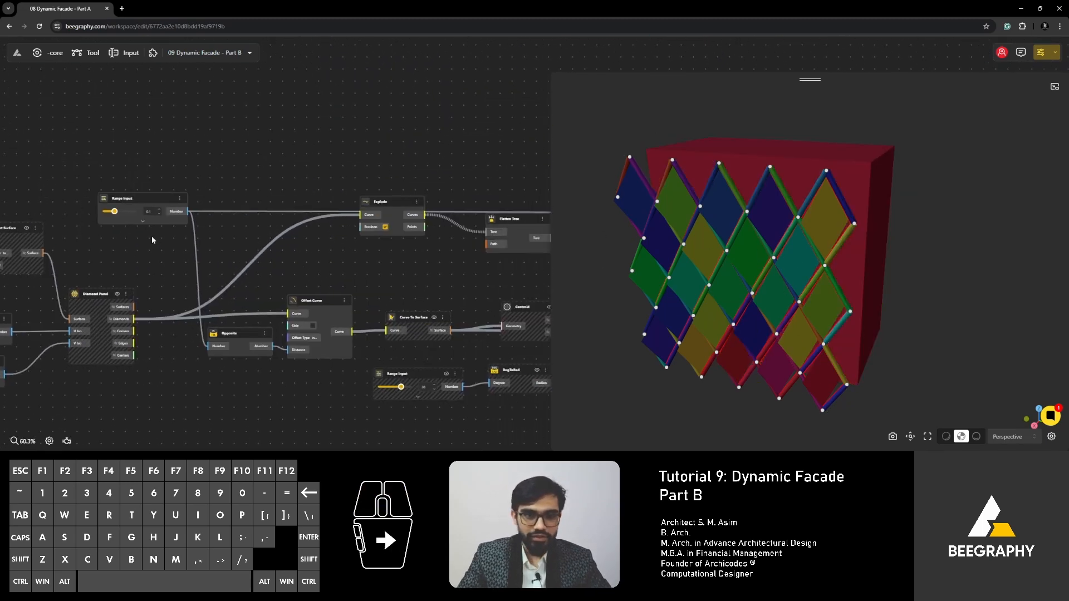
{"action": "right_click_drag", "start_coordinate": [377, 241], "coordinate": [143, 225]}
{"action": "scroll", "coordinate": [352, 260], "scroll_direction": "up", "scroll_amount": 3}
{"action": "right_click_drag", "start_coordinate": [360, 268], "coordinate": [266, 235]}
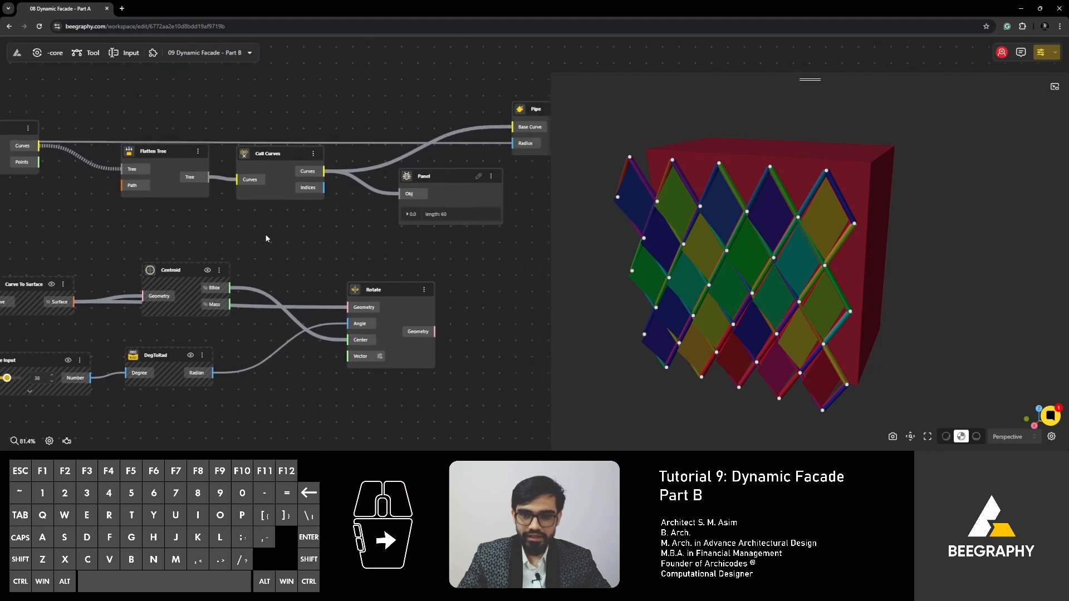
{"action": "right_click_drag", "start_coordinate": [340, 231], "coordinate": [473, 195]}
{"action": "right_click_drag", "start_coordinate": [262, 213], "coordinate": [347, 228]}
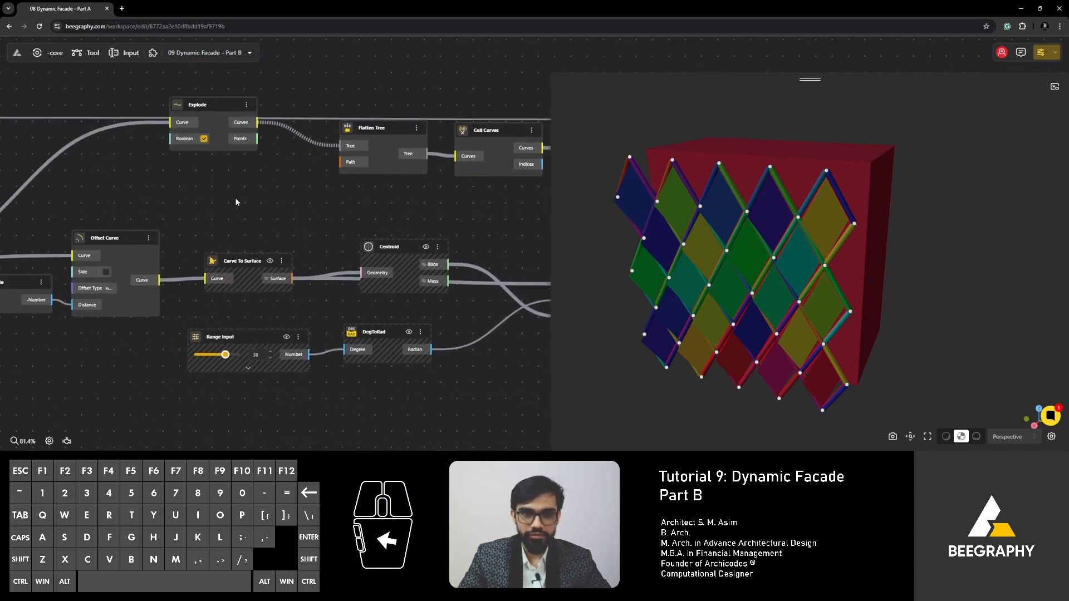
{"action": "right_click_drag", "start_coordinate": [235, 202], "coordinate": [304, 252]}
{"action": "left_click", "coordinate": [275, 154]}
{"action": "right_click_drag", "start_coordinate": [332, 206], "coordinate": [323, 260]}
{"action": "scroll", "coordinate": [262, 209], "scroll_direction": "up", "scroll_amount": 4}
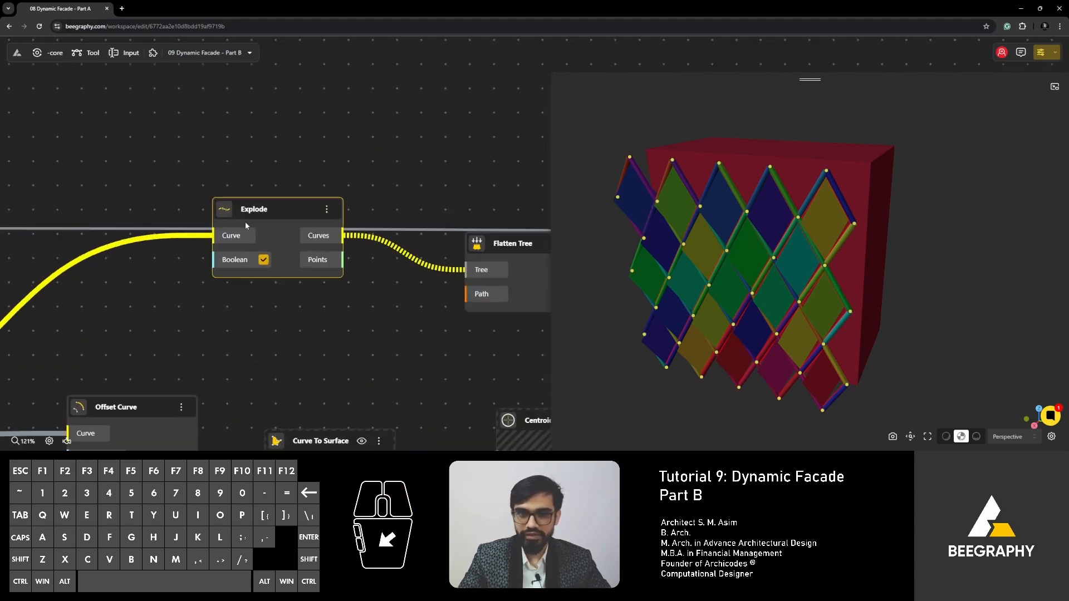
{"action": "right_click_drag", "start_coordinate": [245, 225], "coordinate": [330, 225]}
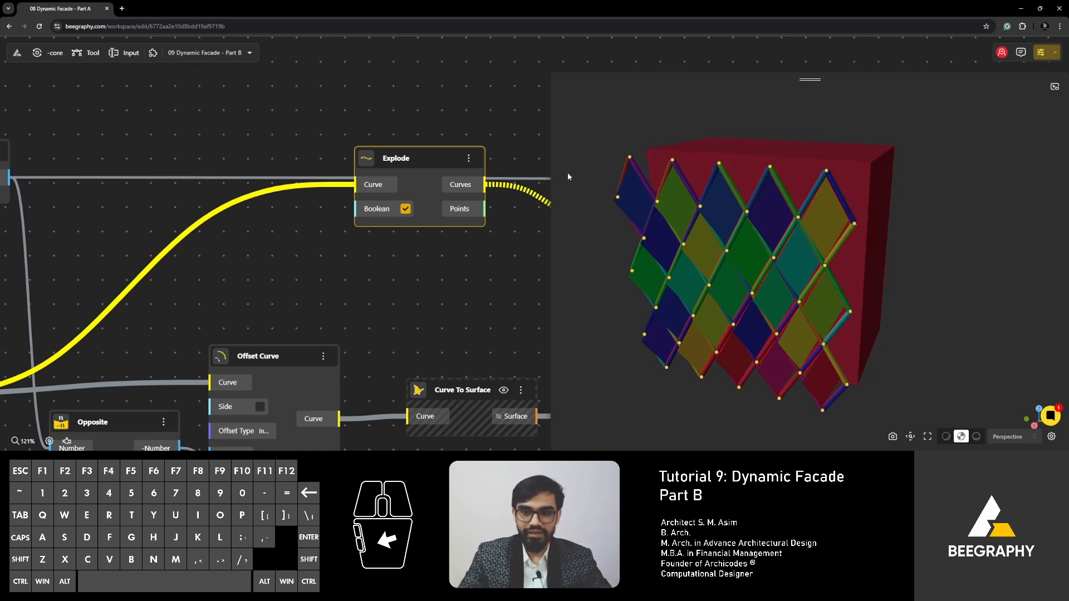
Add a Relay node connected to the Points output of the Explode node
{"action": "right_click_drag", "start_coordinate": [421, 172], "coordinate": [310, 183]}
{"action": "scroll", "coordinate": [331, 195], "scroll_direction": "up", "scroll_amount": 2}
{"action": "right_click_drag", "start_coordinate": [374, 207], "coordinate": [314, 227]}
{"action": "left_click", "coordinate": [386, 137]}
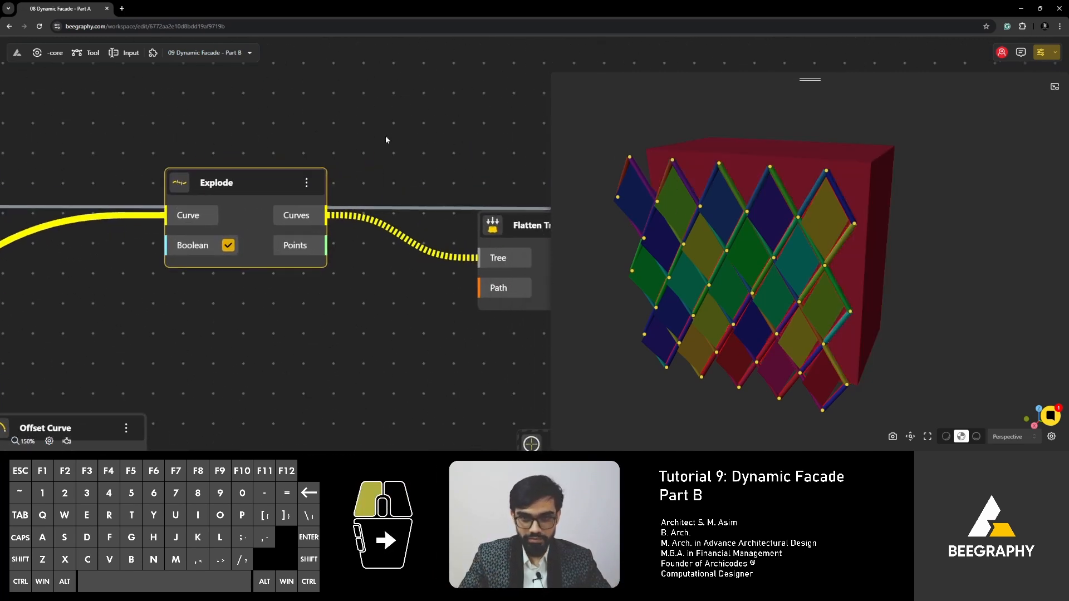
{"action": "left_click_drag", "start_coordinate": [326, 245], "coordinate": [419, 97]}
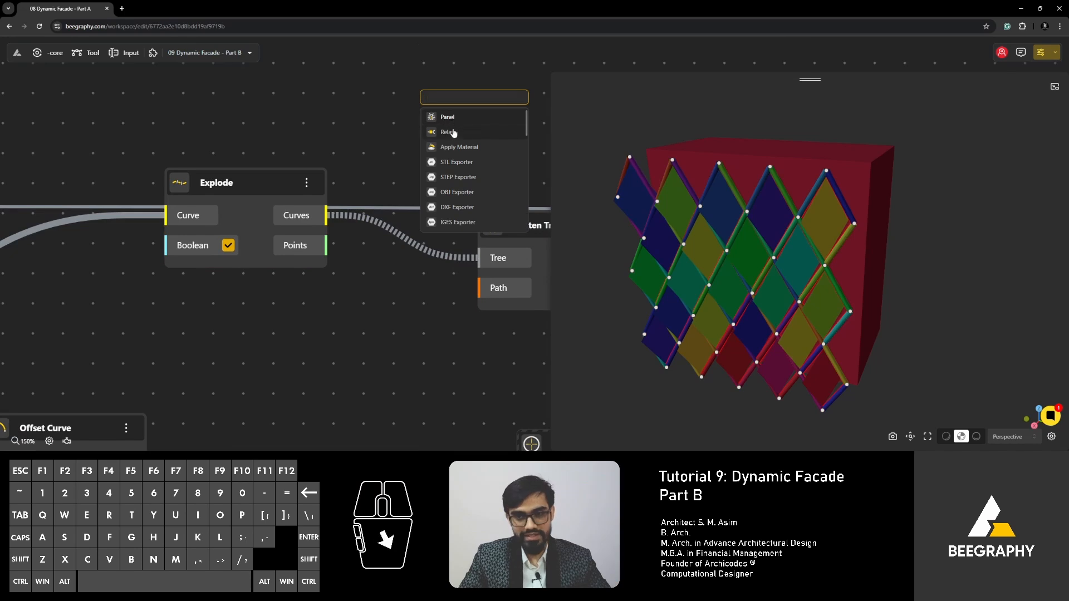
{"action": "left_click", "coordinate": [449, 134]}
{"action": "left_click", "coordinate": [453, 102]}
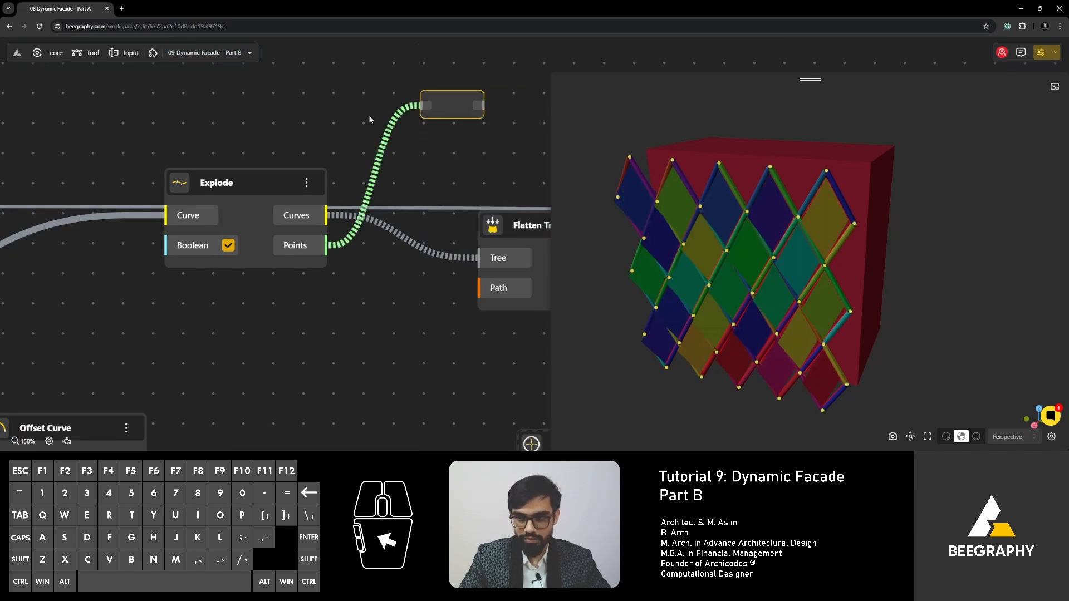
Compare what the Explode node and its points relay each highlight in a frontal view of the facade
{"action": "left_click", "coordinate": [390, 117]}
{"action": "left_click", "coordinate": [333, 153]}
{"action": "left_click_drag", "start_coordinate": [716, 244], "coordinate": [734, 234]}
{"action": "left_click", "coordinate": [255, 120]}
{"action": "left_click_drag", "start_coordinate": [140, 230], "coordinate": [133, 225]}
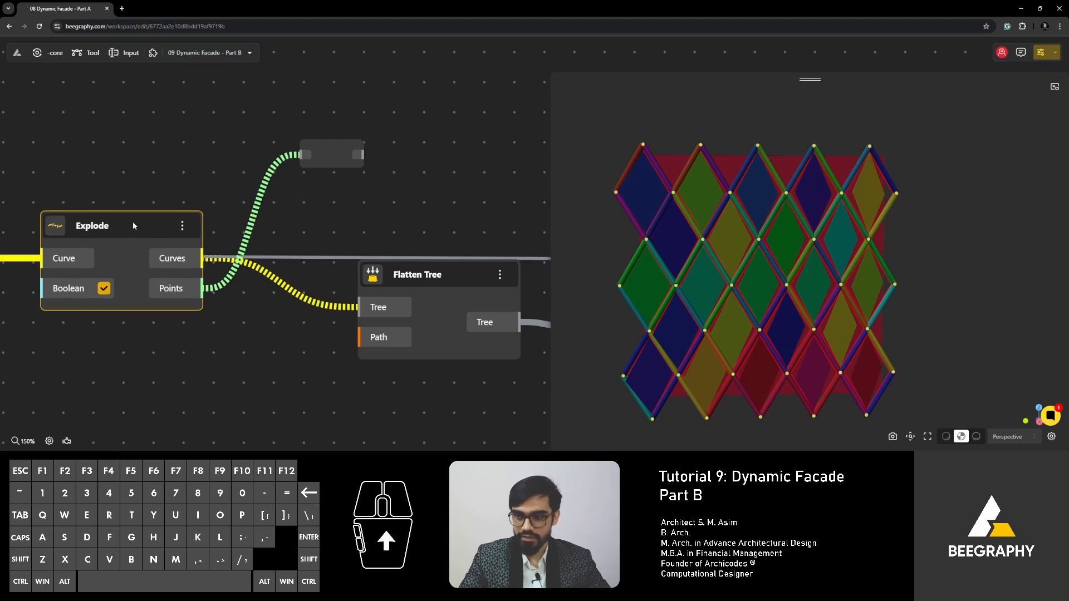
{"action": "left_click", "coordinate": [326, 148]}
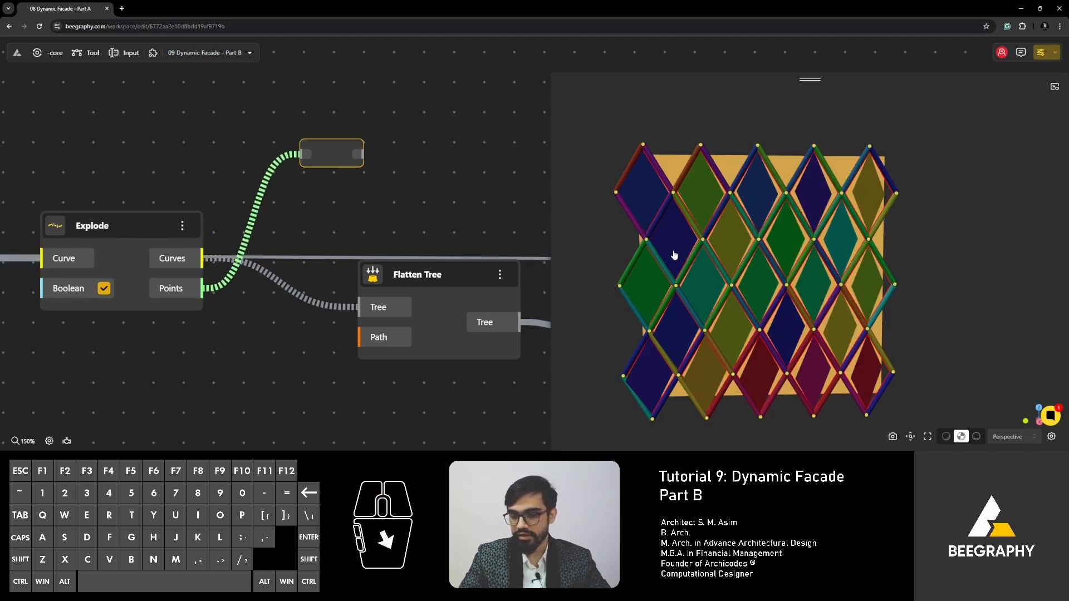
{"action": "scroll", "coordinate": [435, 146], "scroll_direction": "down", "scroll_amount": 2}
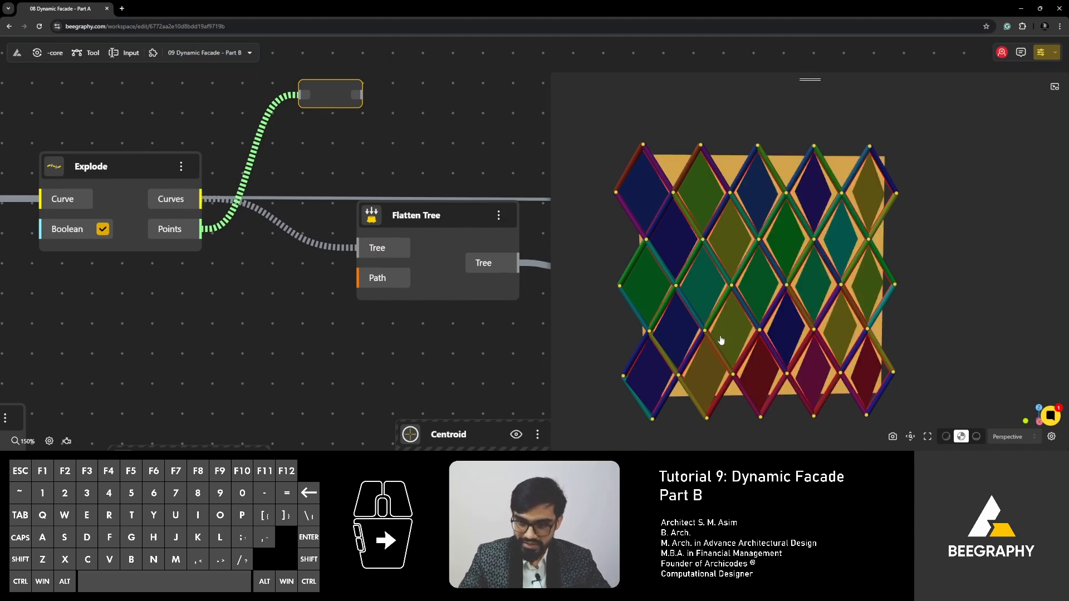
Examine the exploded points up close at the joints where the pipes of neighbouring diamonds meet
{"action": "right_click_drag", "start_coordinate": [226, 242], "coordinate": [76, 248]}
{"action": "right_click_drag", "start_coordinate": [445, 297], "coordinate": [351, 292]}
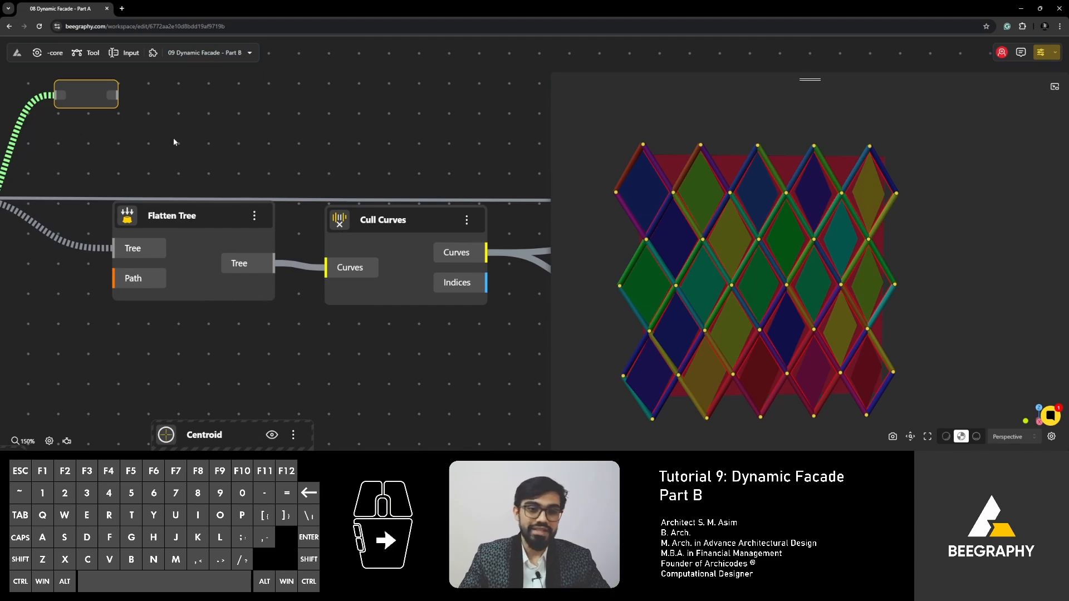
{"action": "right_click_drag", "start_coordinate": [174, 142], "coordinate": [297, 126]}
{"action": "scroll", "coordinate": [740, 210], "scroll_direction": "up", "scroll_amount": 3}
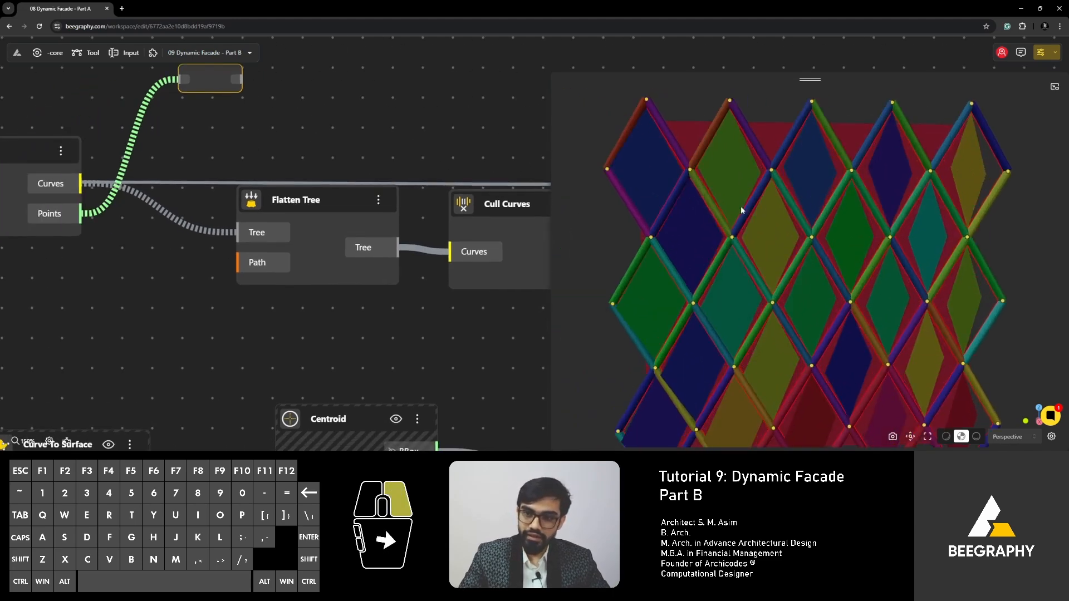
{"action": "right_click_drag", "start_coordinate": [740, 210], "coordinate": [870, 210]}
{"action": "scroll", "coordinate": [870, 210], "scroll_direction": "up", "scroll_amount": 3}
{"action": "right_click_drag", "start_coordinate": [913, 159], "coordinate": [807, 236]}
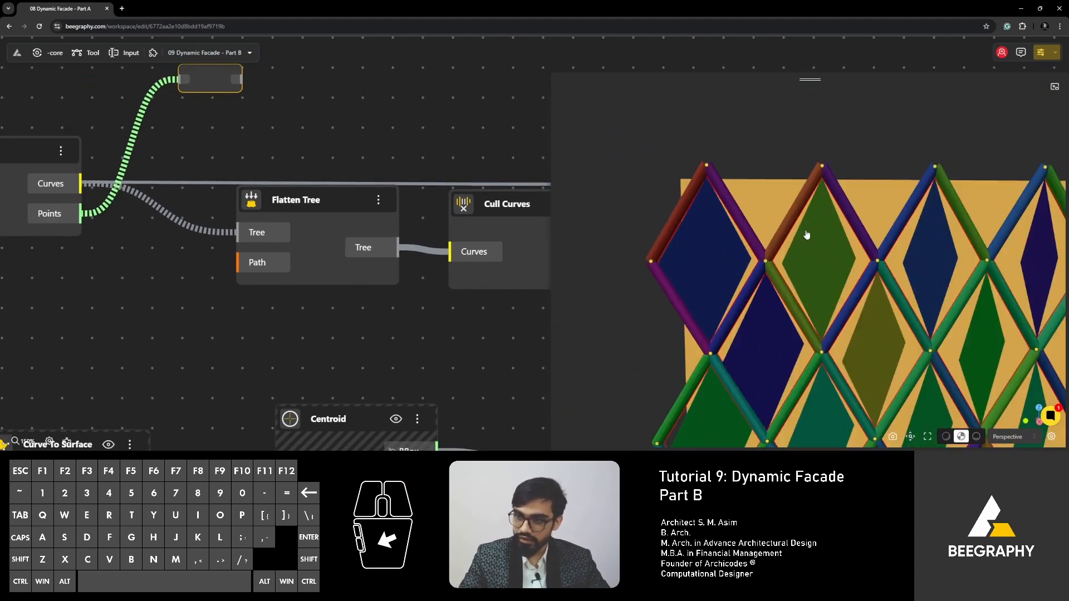
{"action": "scroll", "coordinate": [739, 282], "scroll_direction": "up", "scroll_amount": 3}
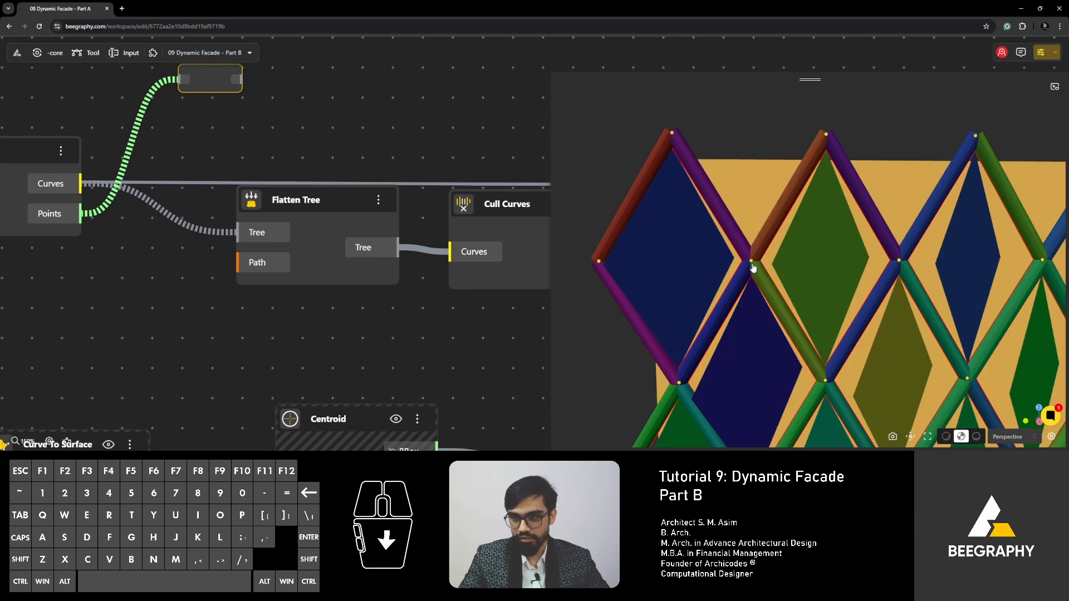
{"action": "scroll", "coordinate": [730, 240], "scroll_direction": "down", "scroll_amount": 3}
{"action": "right_click_drag", "start_coordinate": [835, 401], "coordinate": [629, 202]}
{"action": "scroll", "coordinate": [651, 231], "scroll_direction": "up", "scroll_amount": 5}
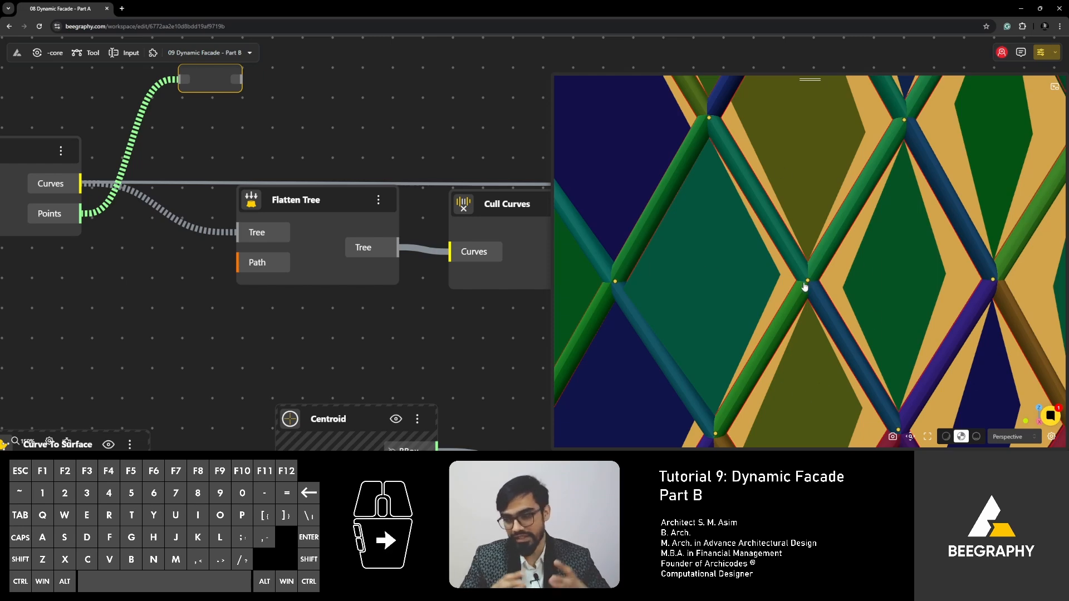
{"action": "scroll", "coordinate": [804, 286], "scroll_direction": "down", "scroll_amount": 5}
Reposition the points relay in the free area above the Flatten Tree node
{"action": "scroll", "coordinate": [312, 249], "scroll_direction": "down", "scroll_amount": 3}
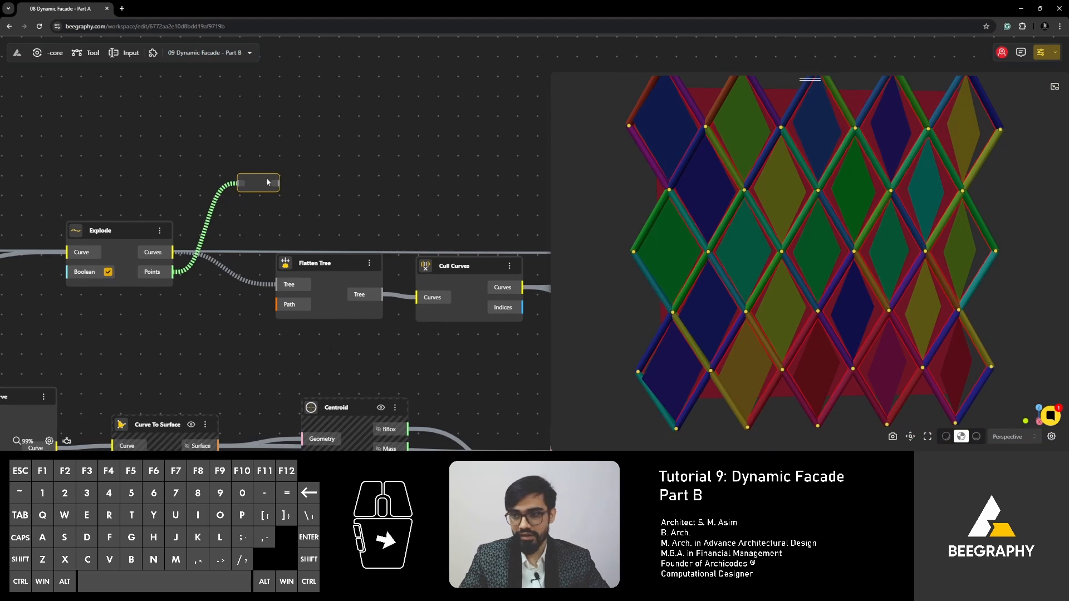
{"action": "scroll", "coordinate": [267, 181], "scroll_direction": "up", "scroll_amount": 2}
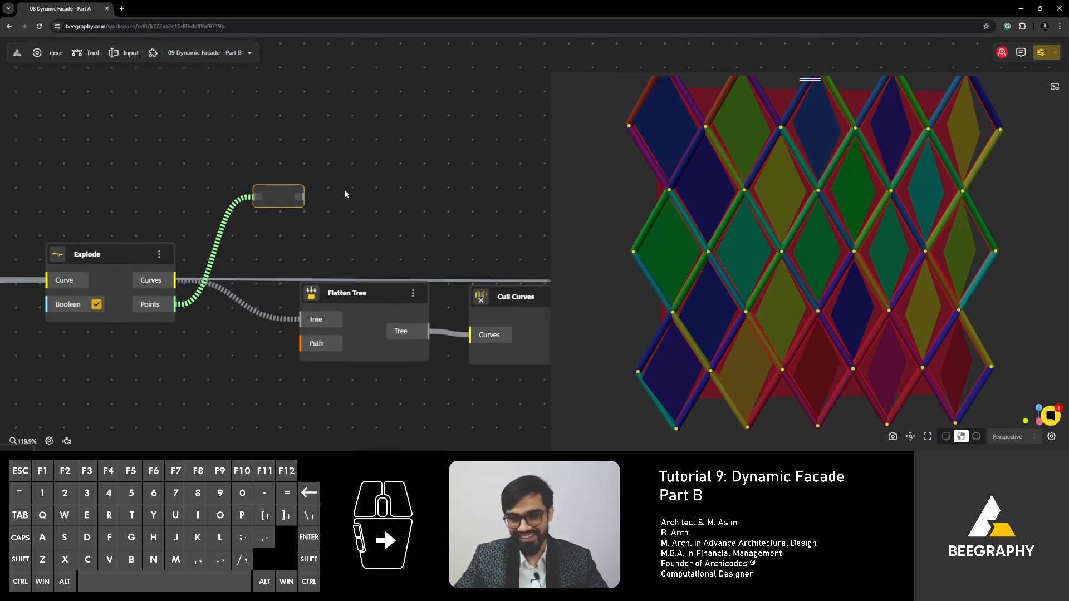
{"action": "left_click_drag", "start_coordinate": [279, 197], "coordinate": [306, 186]}
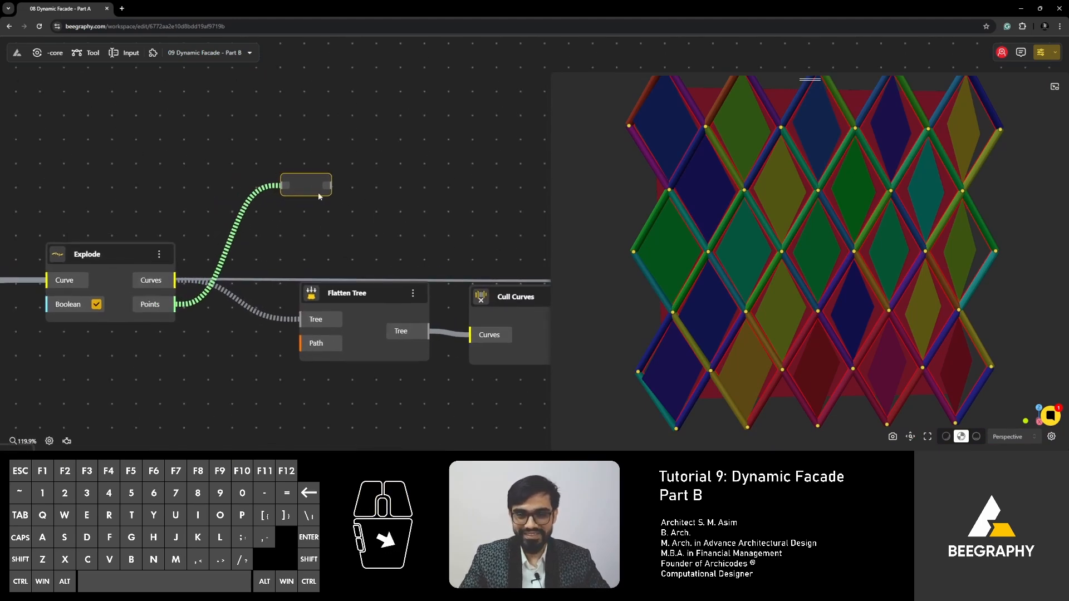
Add a Panel node and feed it from the output of the points relay
{"action": "double_click", "coordinate": [393, 197]}
{"action": "left_click", "coordinate": [432, 238]}
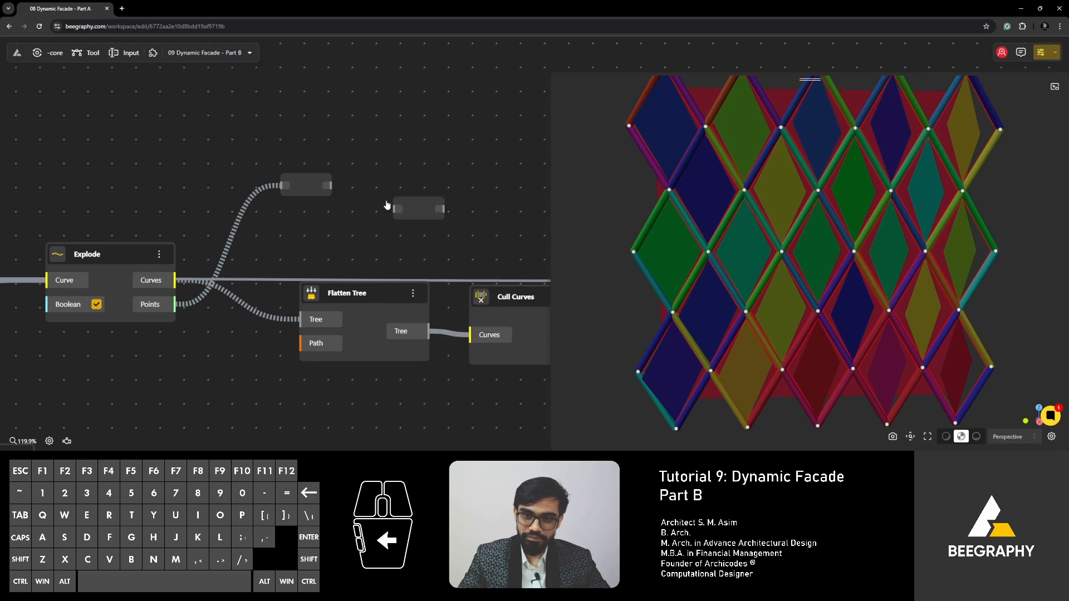
{"action": "double_click", "coordinate": [440, 150]}
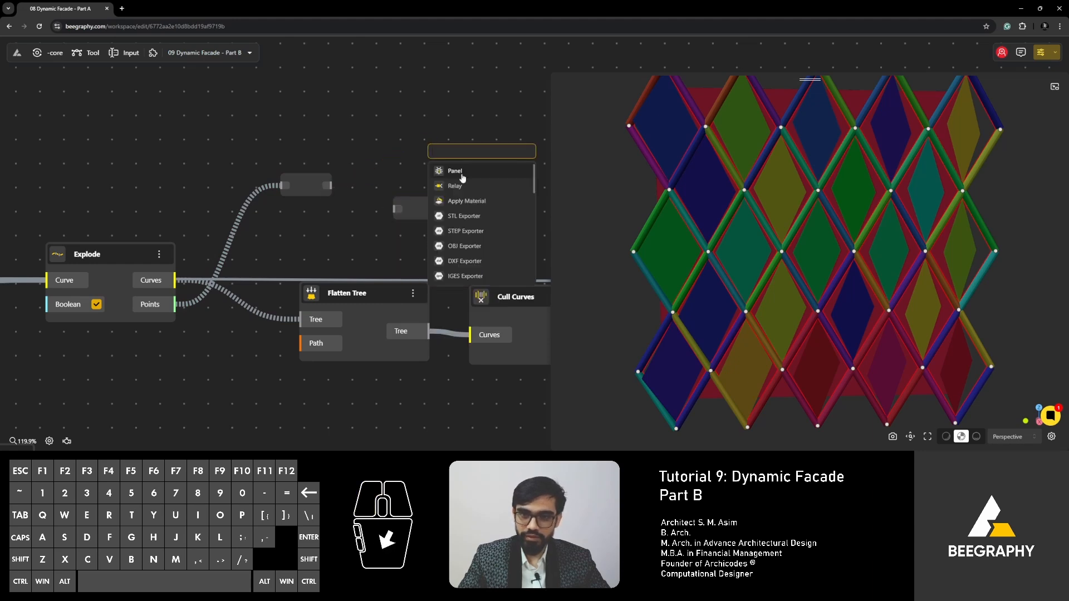
{"action": "left_click", "coordinate": [456, 171]}
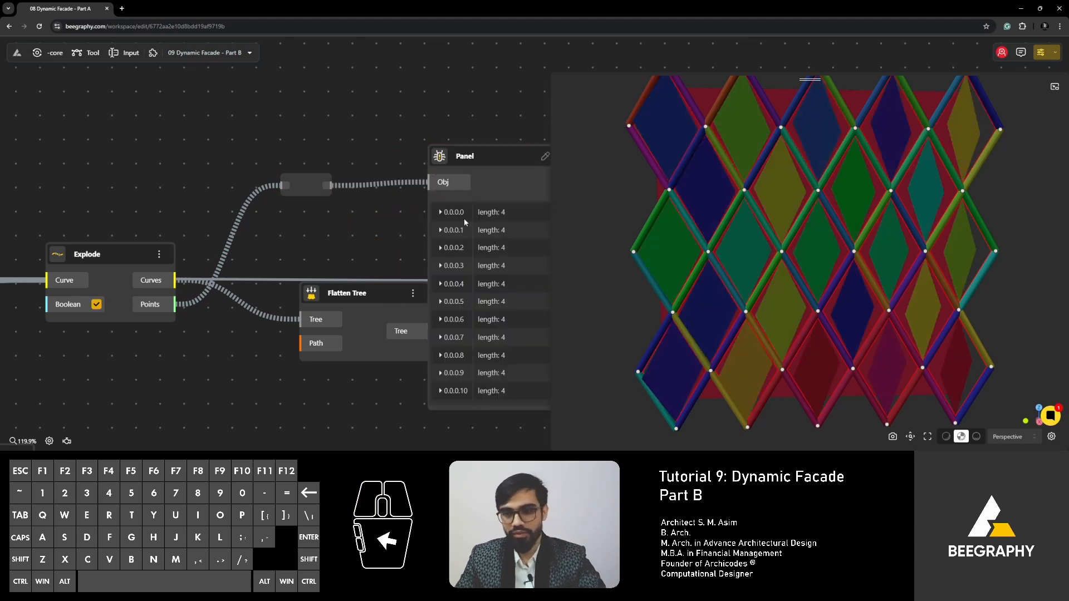
Read through the point branches listed in the Panel and move the Panel away from the Flatten Tree and Cull Curves nodes
{"action": "left_click", "coordinate": [441, 213]}
{"action": "scroll", "coordinate": [463, 253], "scroll_direction": "down", "scroll_amount": 5}
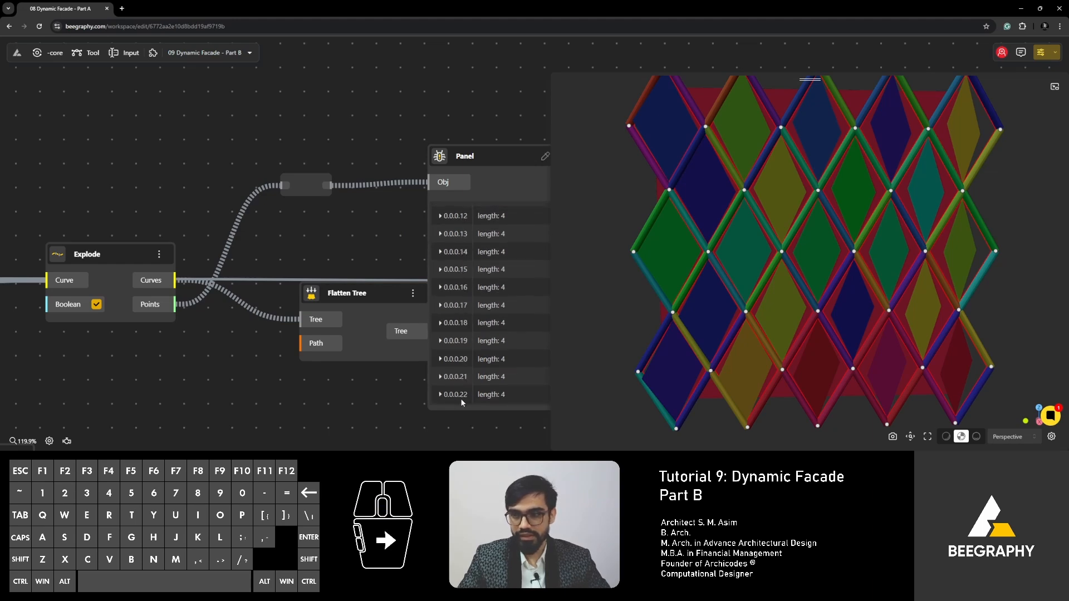
{"action": "scroll", "coordinate": [466, 343], "scroll_direction": "up", "scroll_amount": 5}
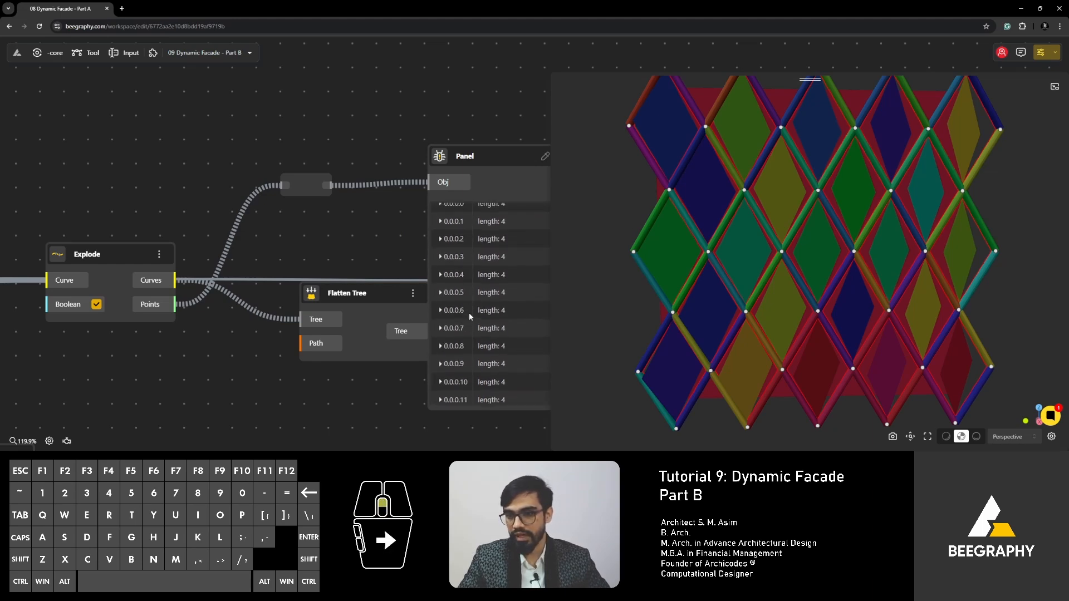
{"action": "right_click_drag", "start_coordinate": [489, 285], "coordinate": [395, 302]}
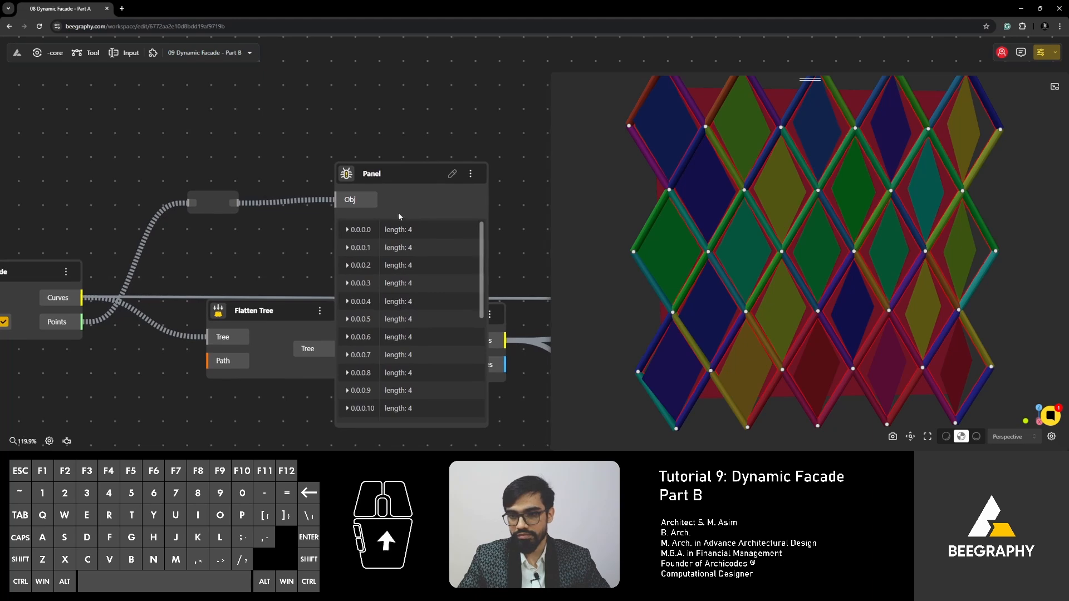
{"action": "left_click_drag", "start_coordinate": [390, 167], "coordinate": [472, 101]}
{"action": "right_click_drag", "start_coordinate": [297, 184], "coordinate": [248, 242]}
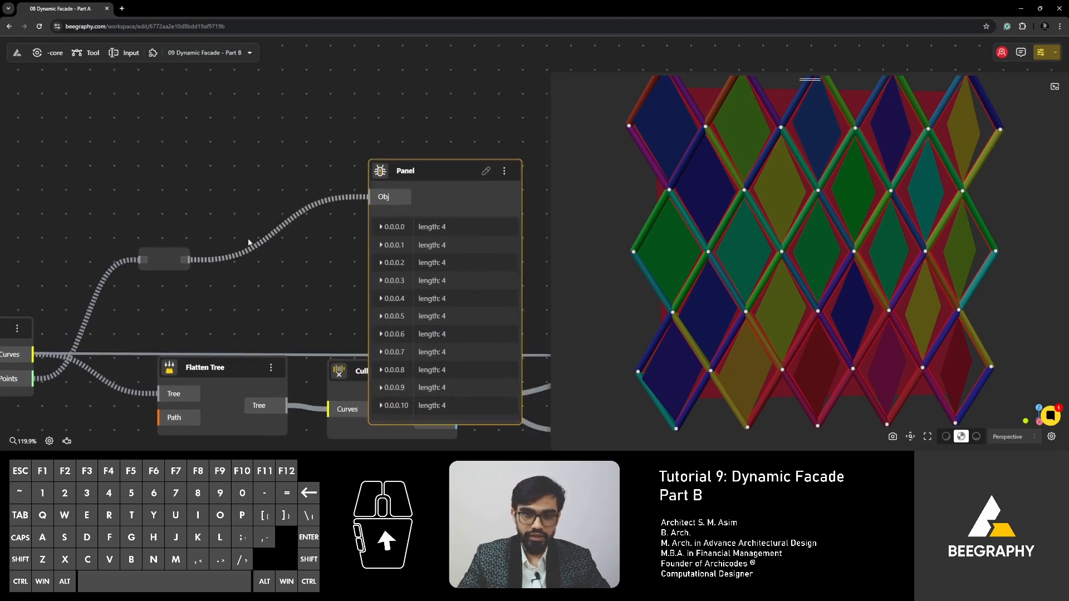
Insert a Flatten Tree node between the points relay and the Panel, positioned above the connecting wire
{"action": "double_click", "coordinate": [244, 208]}
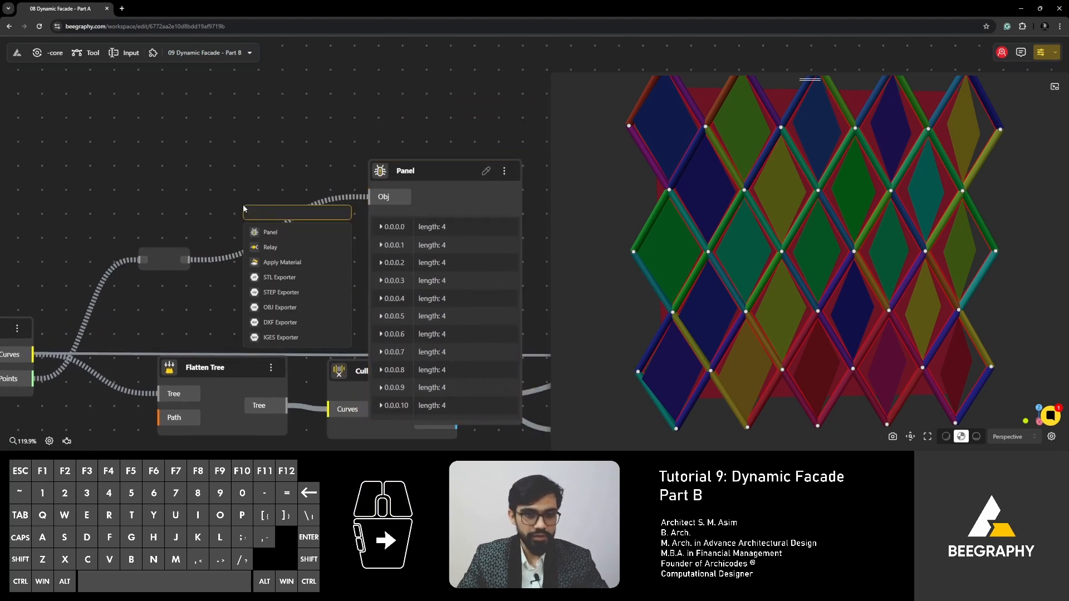
{"action": "type", "text": "flatt"}
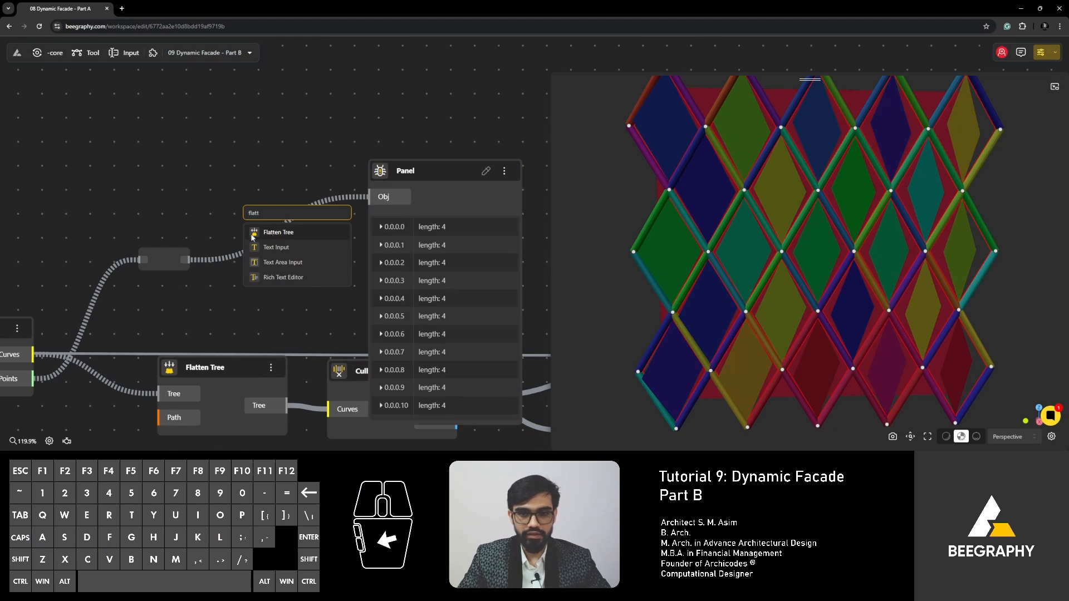
{"action": "left_click", "coordinate": [253, 233]}
{"action": "left_click_drag", "start_coordinate": [164, 259], "coordinate": [182, 236]}
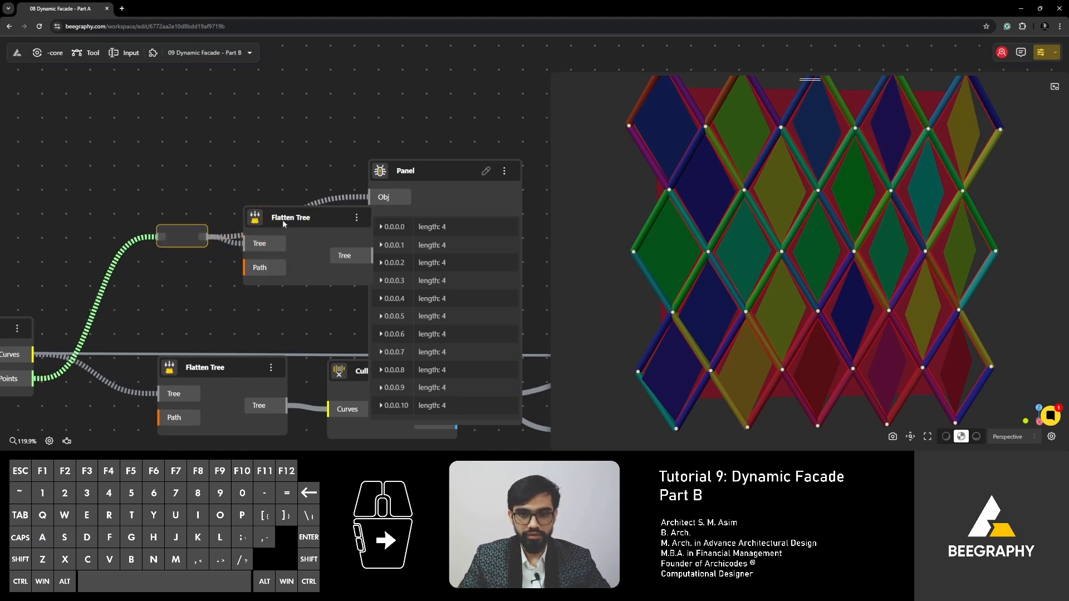
{"action": "left_click_drag", "start_coordinate": [283, 220], "coordinate": [247, 121]}
{"action": "left_click_drag", "start_coordinate": [337, 157], "coordinate": [371, 195]}
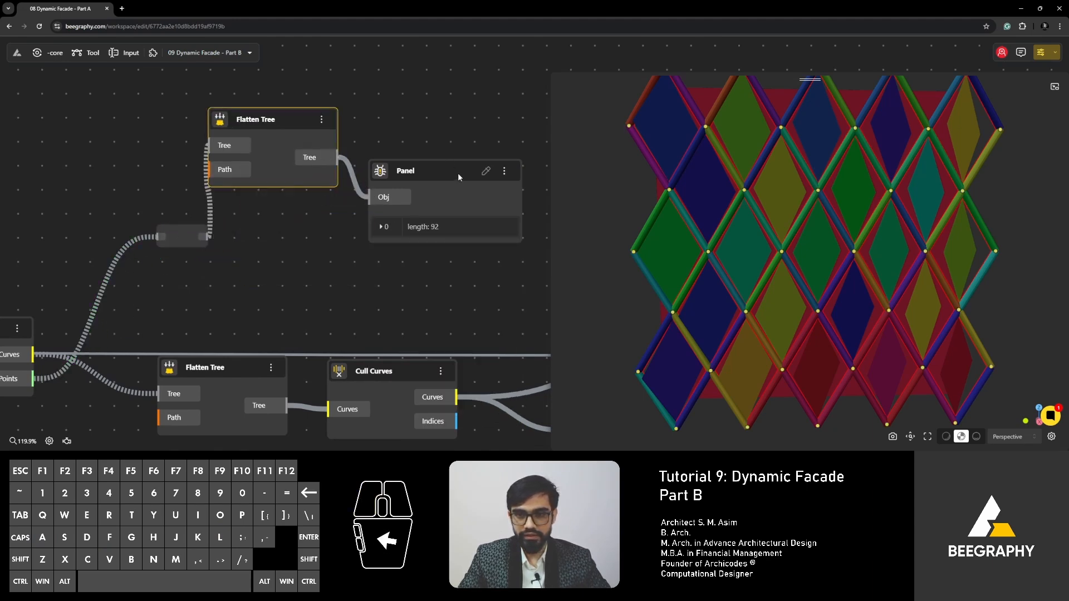
Remove the points relay so Explode's Points output feeds the new Flatten Tree directly, and rearrange the Flatten Tree and Panel nodes
{"action": "left_click_drag", "start_coordinate": [432, 169], "coordinate": [483, 92]}
{"action": "middle_click_drag", "start_coordinate": [391, 184], "coordinate": [293, 206]}
{"action": "left_click_drag", "start_coordinate": [168, 143], "coordinate": [217, 156]}
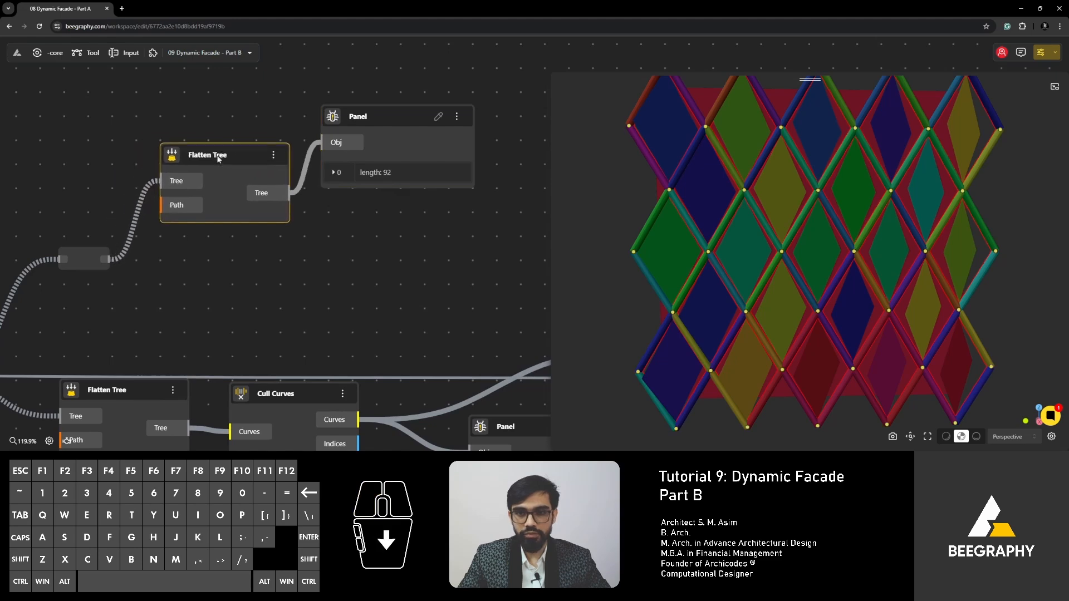
{"action": "scroll", "coordinate": [317, 259], "scroll_direction": "down", "scroll_amount": 4}
{"action": "left_click_drag", "start_coordinate": [202, 204], "coordinate": [116, 238]}
{"action": "left_click", "coordinate": [112, 257]}
{"action": "key", "text": "Delete"}
{"action": "left_click_drag", "start_coordinate": [304, 175], "coordinate": [254, 162]}
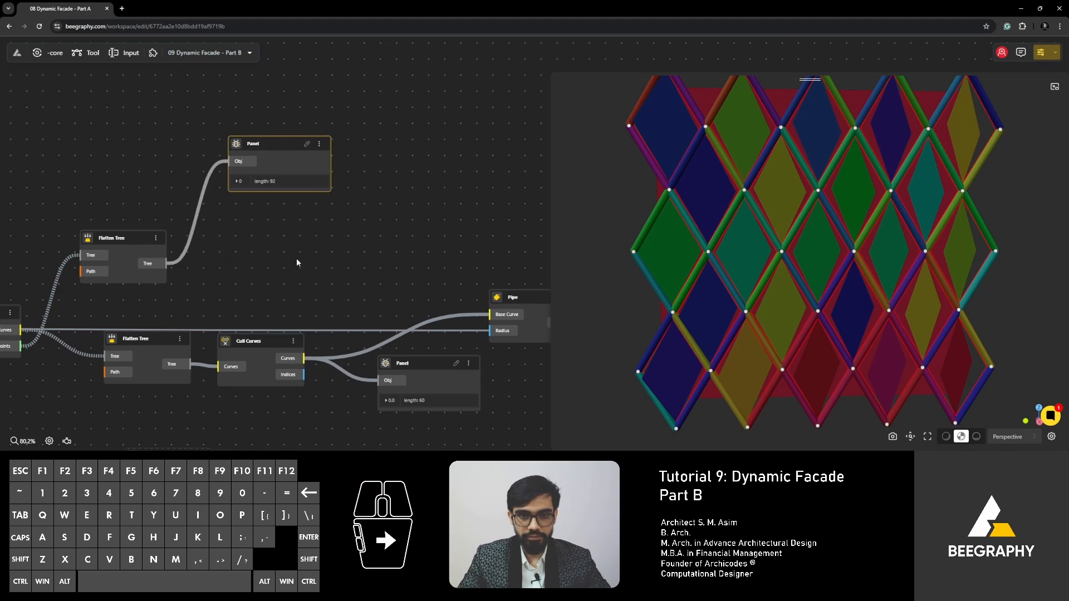
Add a Cull Duplicates node fed by the flattened points and place it beside the upper Flatten Tree
{"action": "double_click", "coordinate": [296, 258]}
{"action": "type", "text": "cull"}
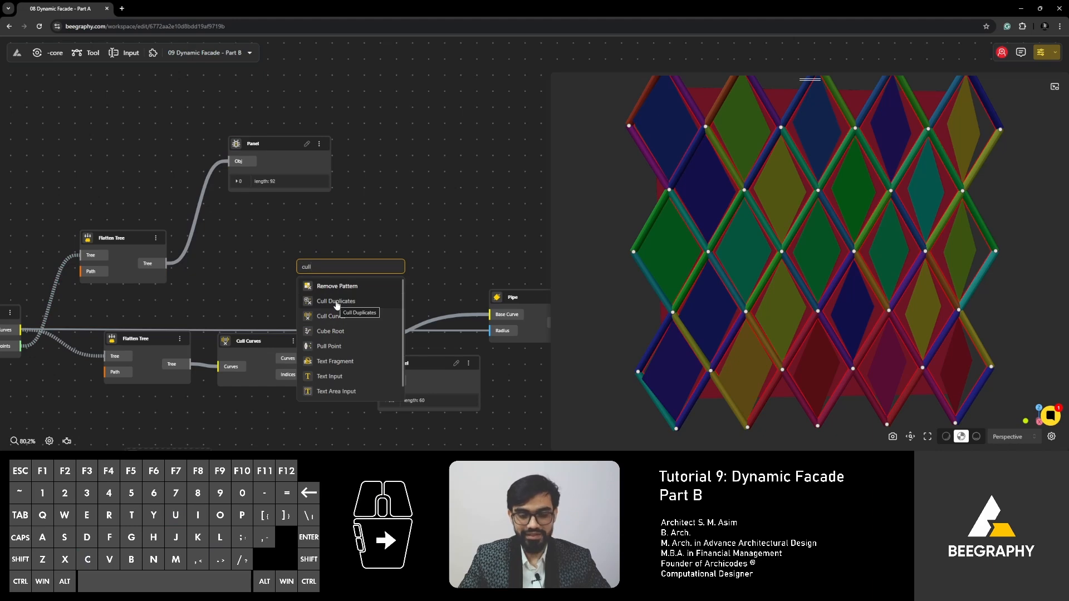
{"action": "left_click", "coordinate": [336, 302]}
{"action": "left_click_drag", "start_coordinate": [331, 278], "coordinate": [260, 280]}
{"action": "scroll", "coordinate": [168, 269], "scroll_direction": "up", "scroll_amount": 4}
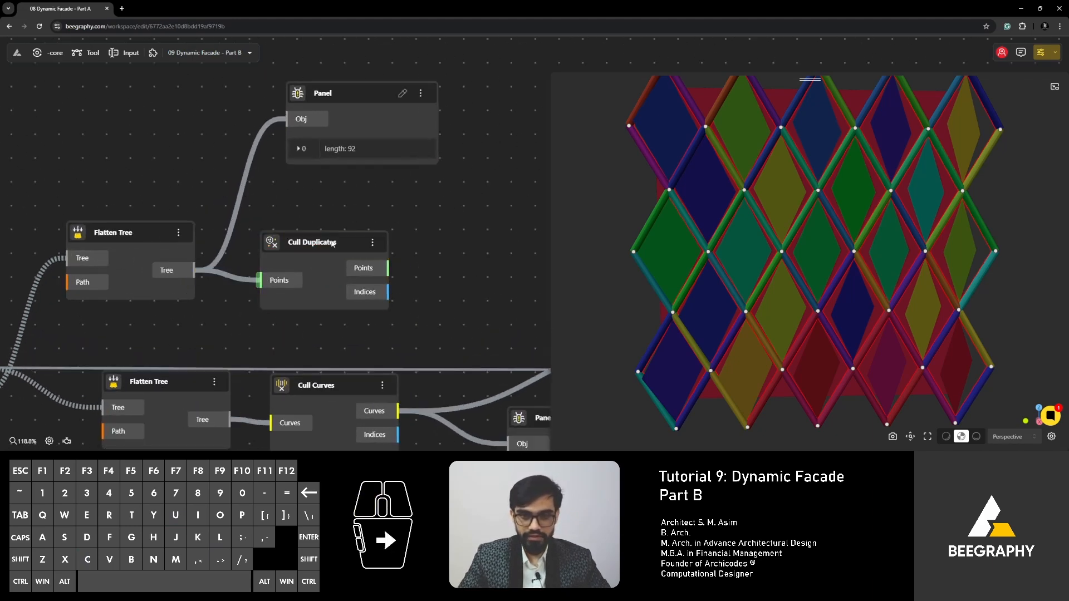
Connect the Points output of Cull Duplicates to the Panel and place the Panel beyond that node
{"action": "left_click_drag", "start_coordinate": [373, 269], "coordinate": [297, 119]}
{"action": "left_click_drag", "start_coordinate": [396, 106], "coordinate": [542, 137]}
{"action": "middle_click_drag", "start_coordinate": [433, 213], "coordinate": [301, 197]}
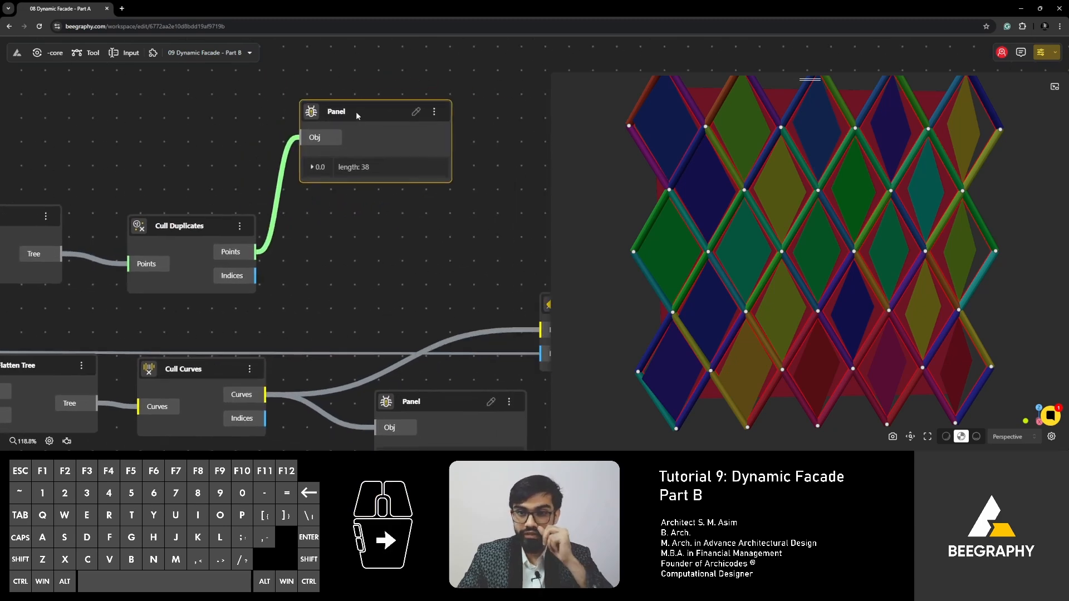
{"action": "left_click_drag", "start_coordinate": [356, 111], "coordinate": [383, 153]}
Compare the list lengths in the Panels of Cull Duplicates and Cull Curves against the joints of the facade
{"action": "scroll", "coordinate": [694, 284], "scroll_direction": "down", "scroll_amount": 3}
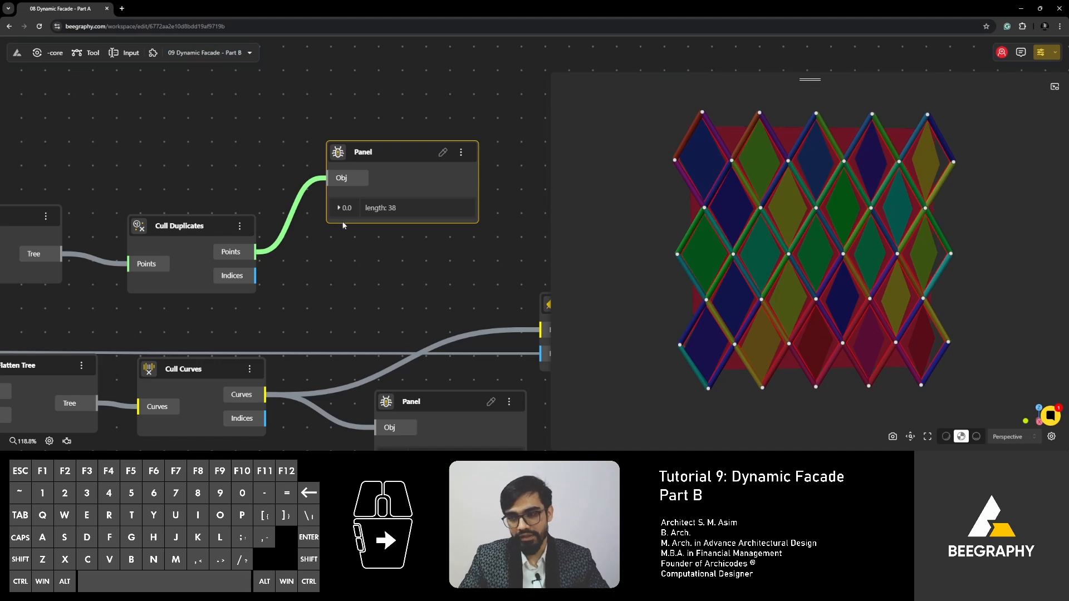
{"action": "middle_click_drag", "start_coordinate": [343, 246], "coordinate": [352, 267]}
{"action": "left_click_drag", "start_coordinate": [817, 279], "coordinate": [784, 312]}
{"action": "scroll", "coordinate": [333, 226], "scroll_direction": "down", "scroll_amount": 2}
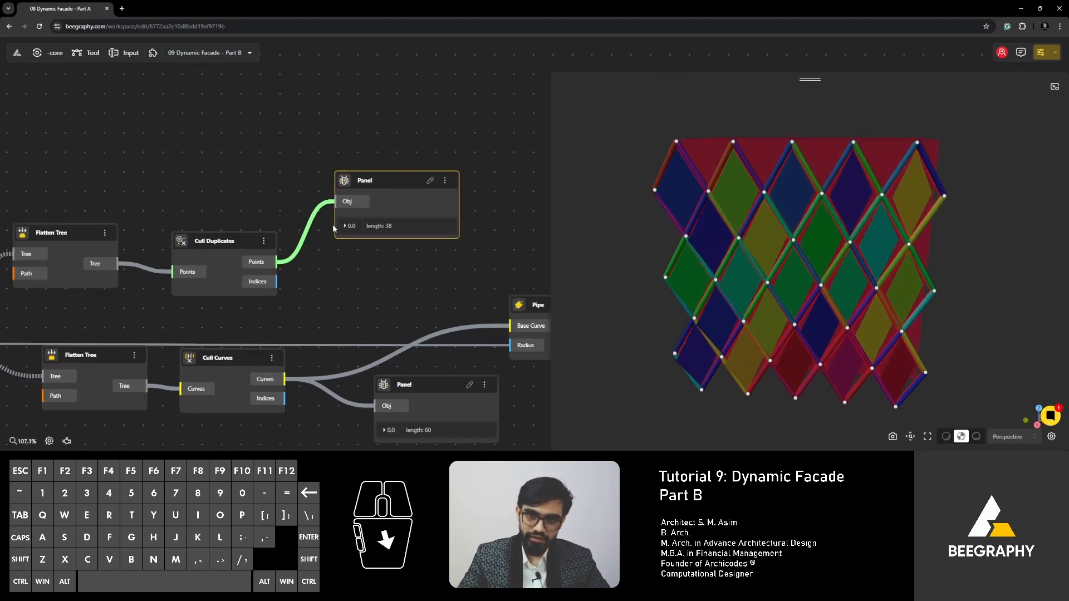
{"action": "scroll", "coordinate": [333, 229], "scroll_direction": "down", "scroll_amount": 1}
{"action": "middle_click_drag", "start_coordinate": [405, 394], "coordinate": [336, 317]}
{"action": "scroll", "coordinate": [350, 354], "scroll_direction": "up", "scroll_amount": 3}
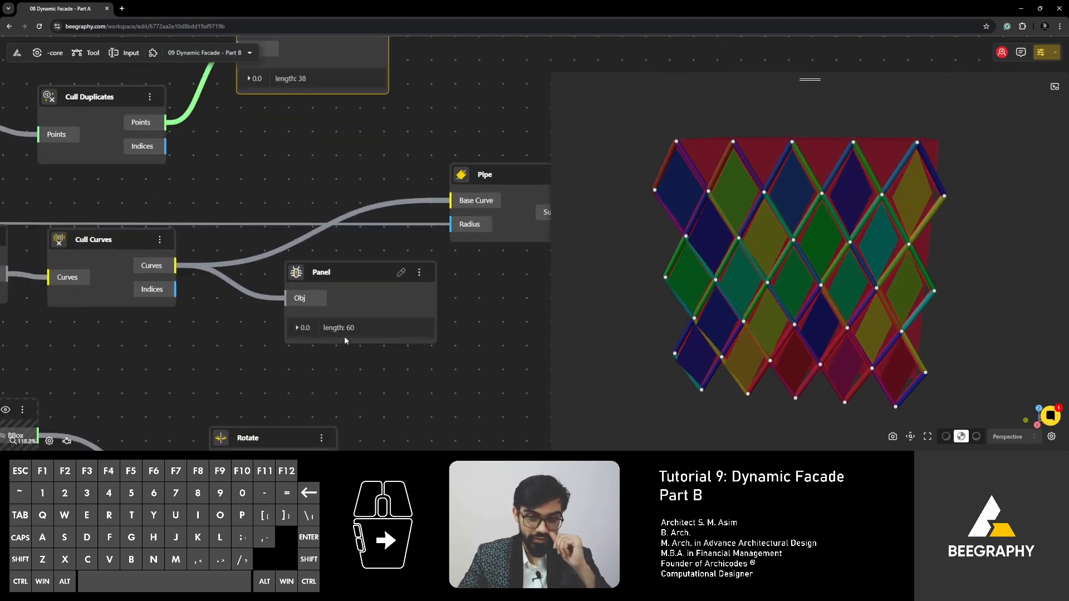
Delete the Panels attached to Cull Curves and Cull Duplicates, and nudge Cull Duplicates into place
{"action": "left_click_drag", "start_coordinate": [345, 279], "coordinate": [355, 304]}
{"action": "key", "text": "BackSpace"}
{"action": "scroll", "coordinate": [253, 295], "scroll_direction": "down", "scroll_amount": 4}
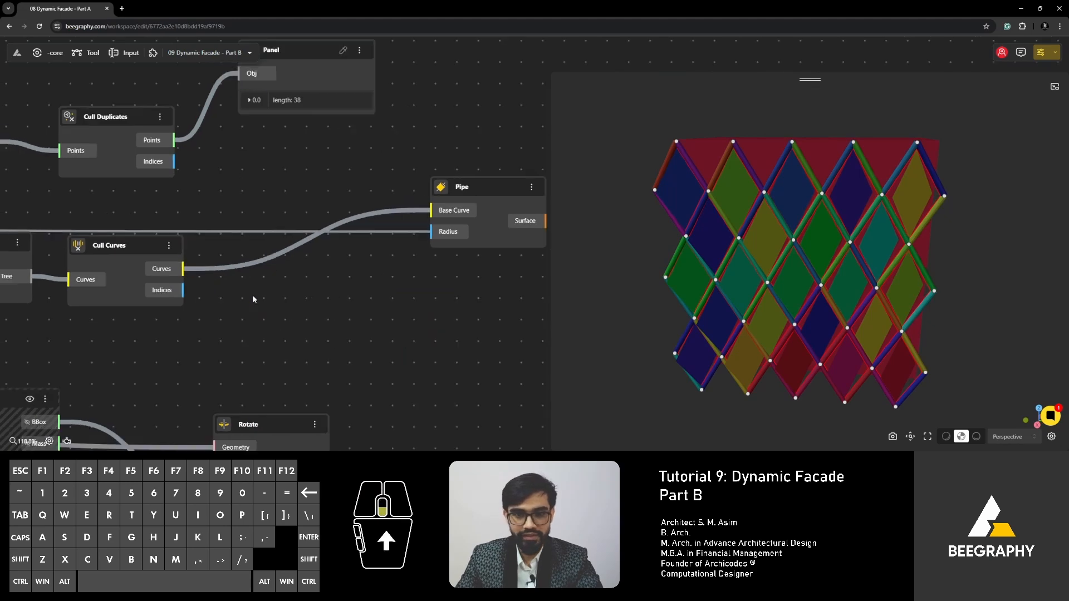
{"action": "middle_click_drag", "start_coordinate": [252, 116], "coordinate": [250, 199]}
{"action": "left_click", "coordinate": [251, 201]}
{"action": "key", "text": "BackSpace"}
{"action": "left_click_drag", "start_coordinate": [145, 243], "coordinate": [150, 234]}
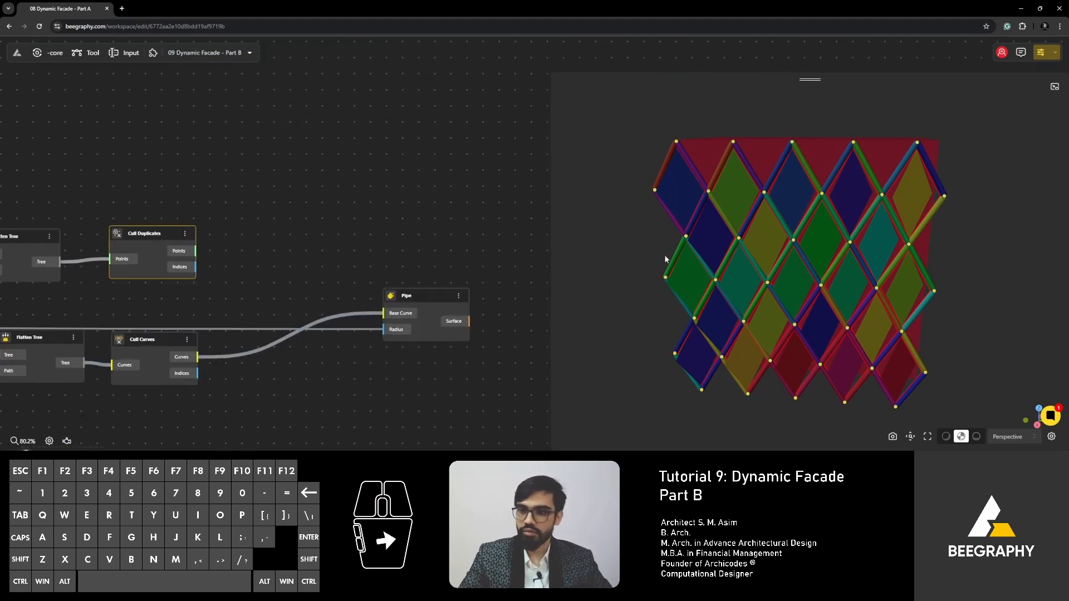
Check the gap between the joint points and the building from the side, and add a Line node near Cull Duplicates
{"action": "right_click_drag", "start_coordinate": [663, 255], "coordinate": [720, 272]}
{"action": "left_click_drag", "start_coordinate": [719, 272], "coordinate": [737, 296]}
{"action": "scroll", "coordinate": [685, 266], "scroll_direction": "up", "scroll_amount": 2}
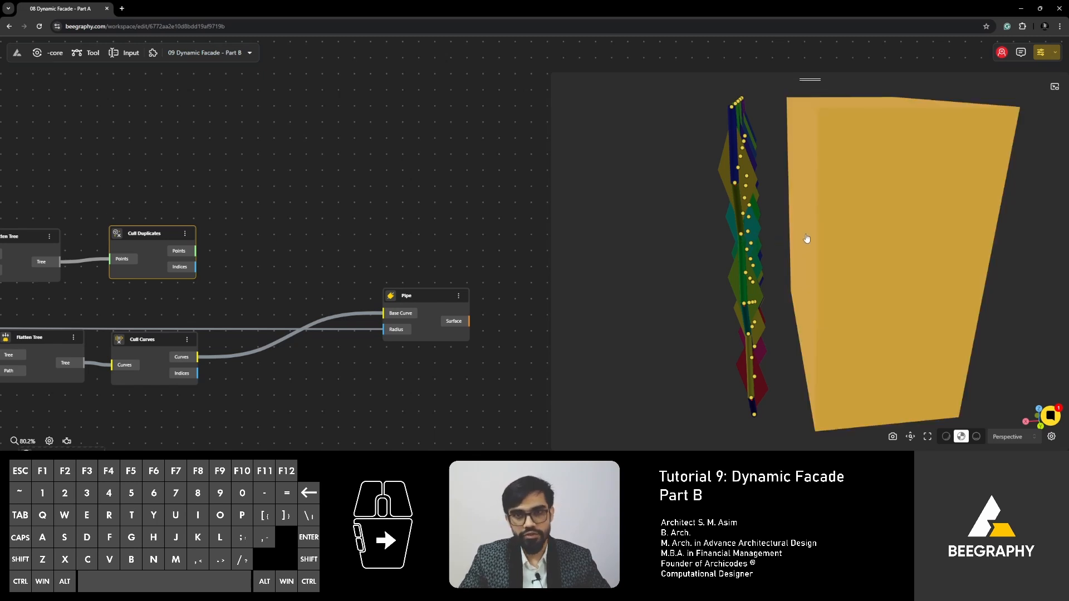
{"action": "double_click", "coordinate": [258, 240]}
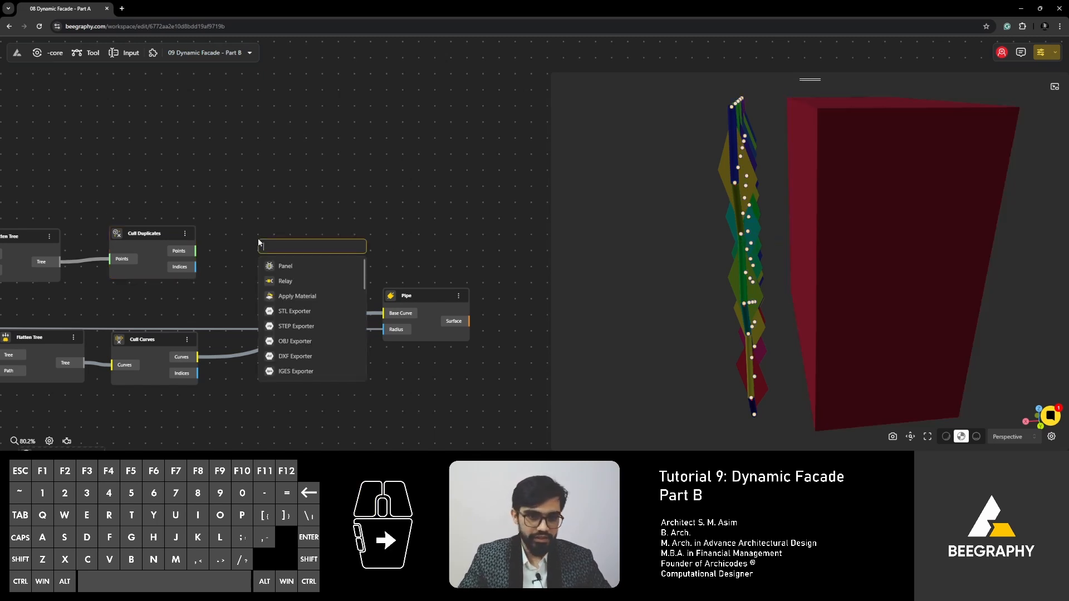
{"action": "type", "text": "line"}
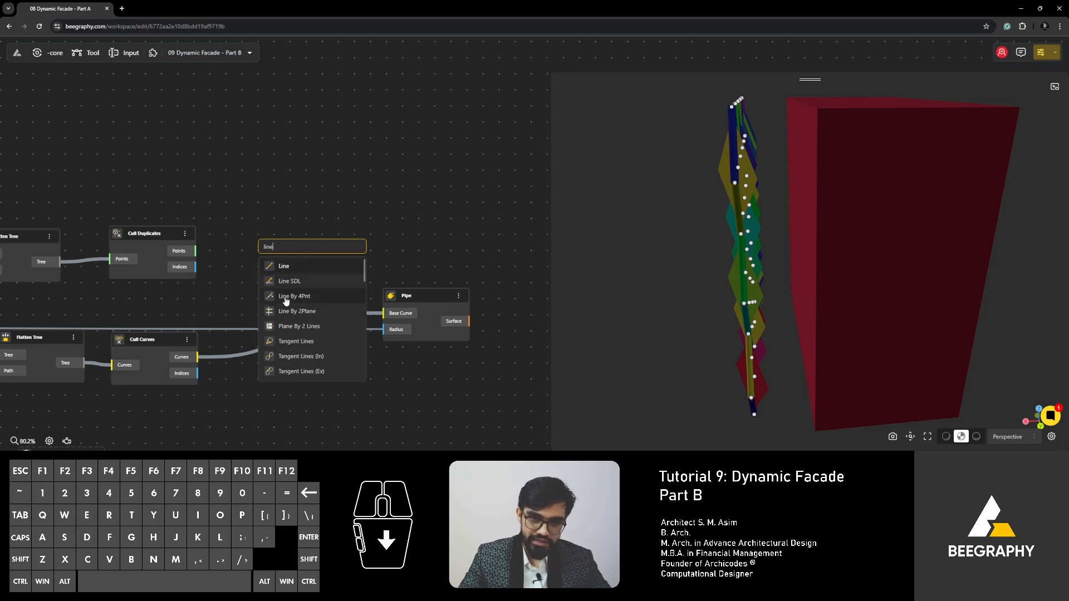
{"action": "left_click", "coordinate": [308, 266]}
Add a Line SDL node and place it just below the Line node
{"action": "double_click", "coordinate": [280, 255]}
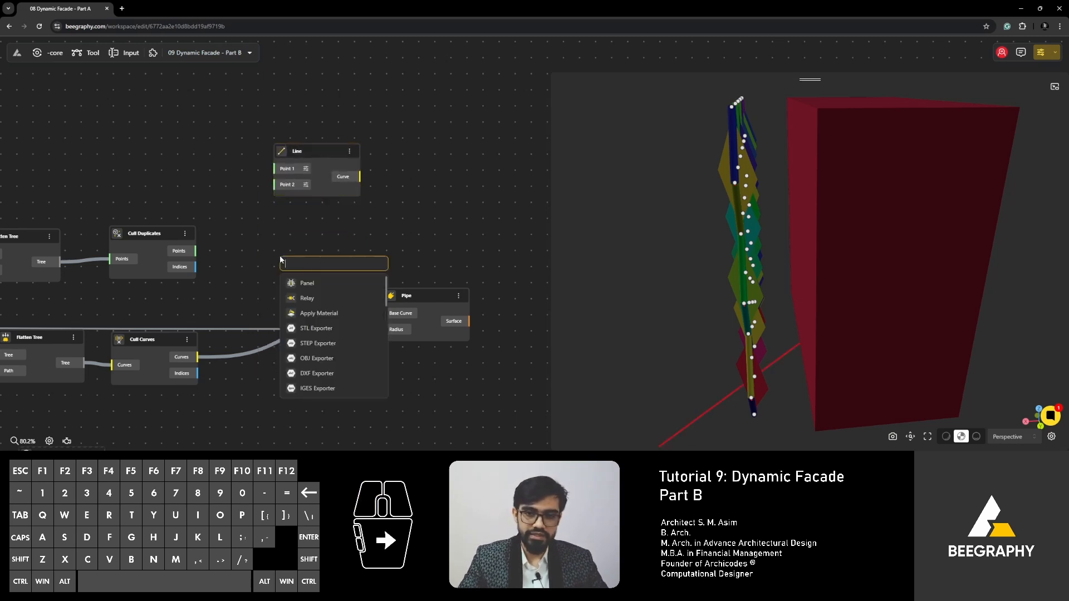
{"action": "type", "text": "l"}
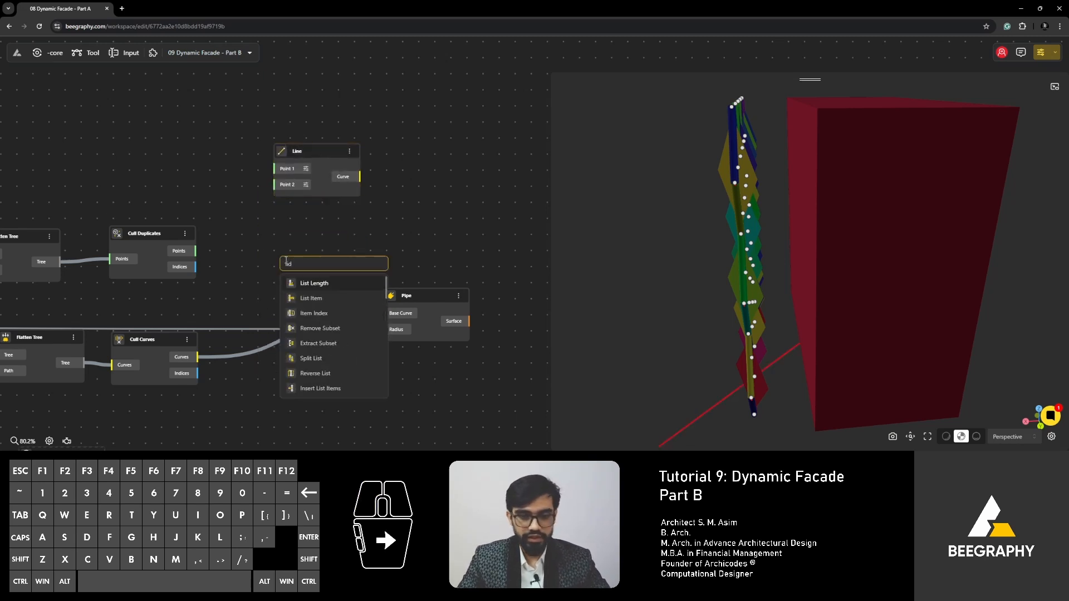
{"action": "type", "text": "ine"}
{"action": "left_click", "coordinate": [325, 301]}
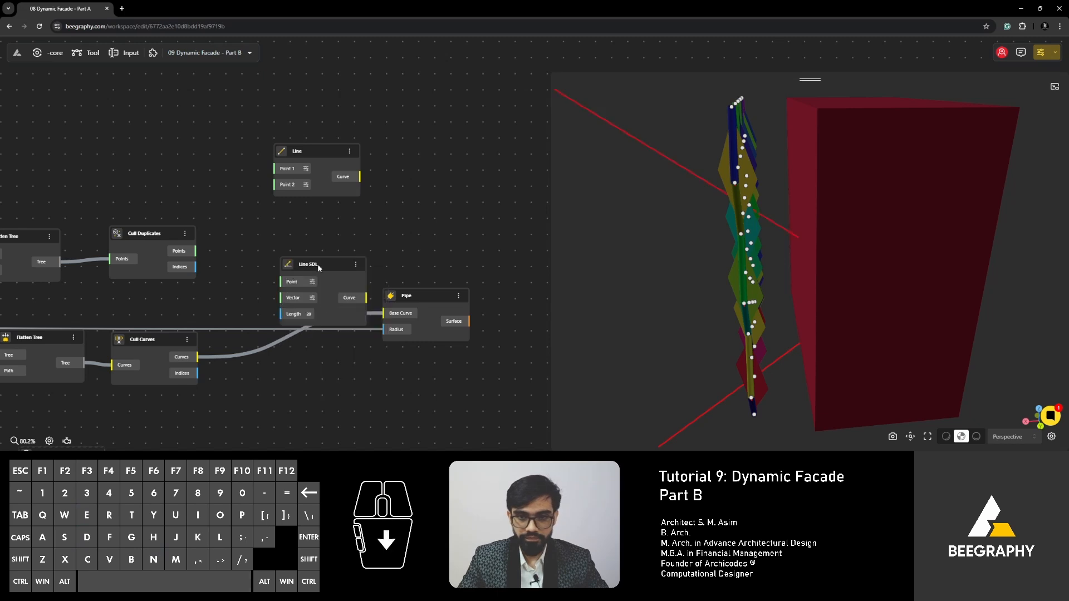
{"action": "left_click_drag", "start_coordinate": [317, 265], "coordinate": [319, 240]}
{"action": "scroll", "coordinate": [319, 240], "scroll_direction": "up", "scroll_amount": 5}
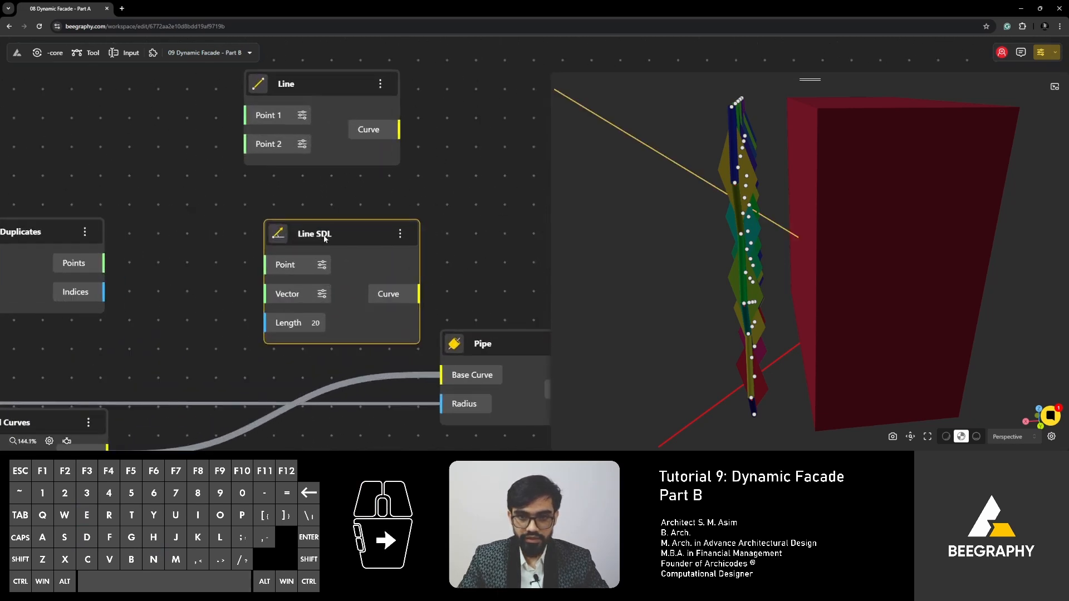
{"action": "left_click_drag", "start_coordinate": [341, 232], "coordinate": [342, 218]}
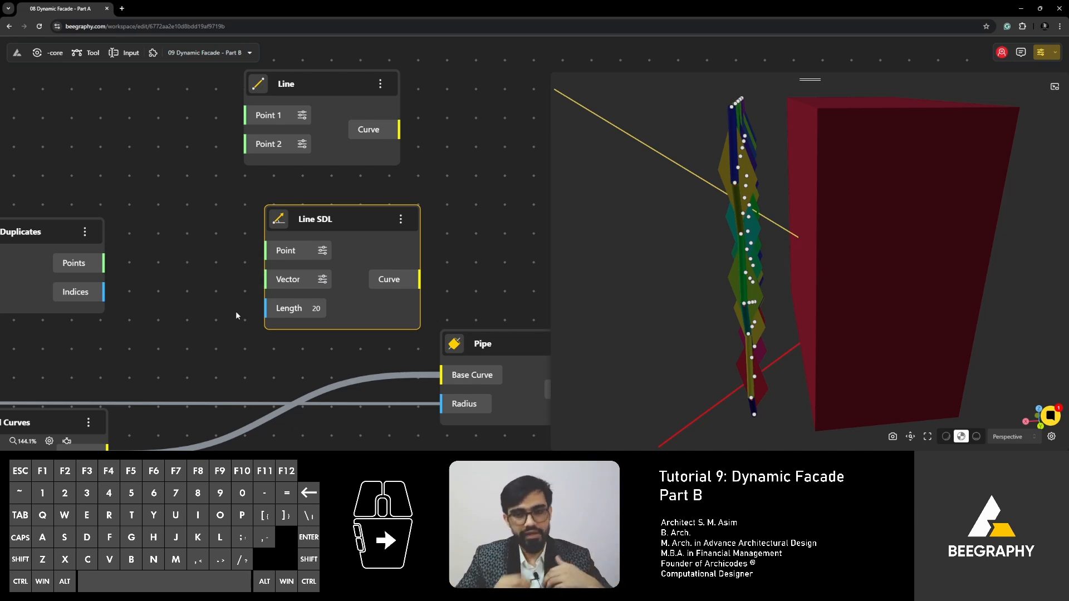
Move the Line SDL node above Cull Duplicates and bring the Line node down beside the two
{"action": "scroll", "coordinate": [235, 311], "scroll_direction": "down", "scroll_amount": 3}
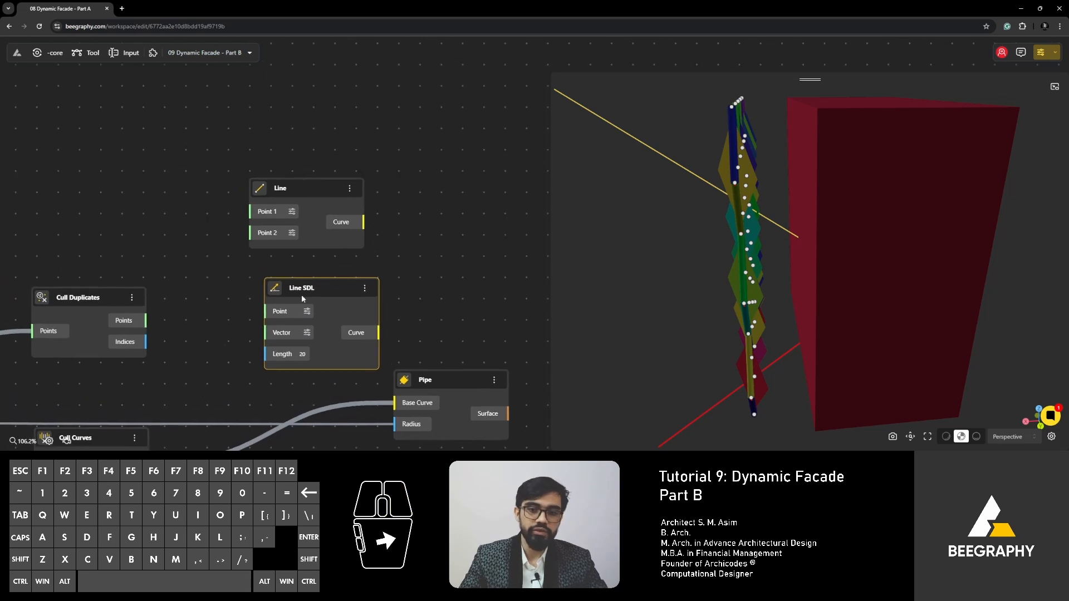
{"action": "left_click_drag", "start_coordinate": [315, 289], "coordinate": [102, 294]}
{"action": "scroll", "coordinate": [111, 310], "scroll_direction": "up", "scroll_amount": 2}
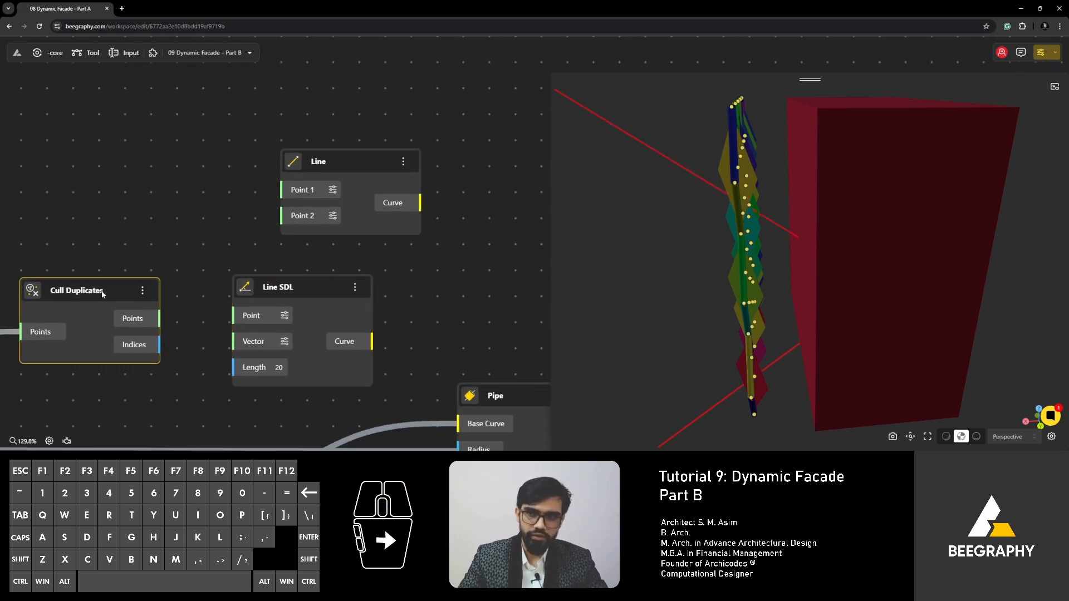
{"action": "left_click_drag", "start_coordinate": [307, 279], "coordinate": [123, 103]}
{"action": "scroll", "coordinate": [351, 161], "scroll_direction": "up", "scroll_amount": 2}
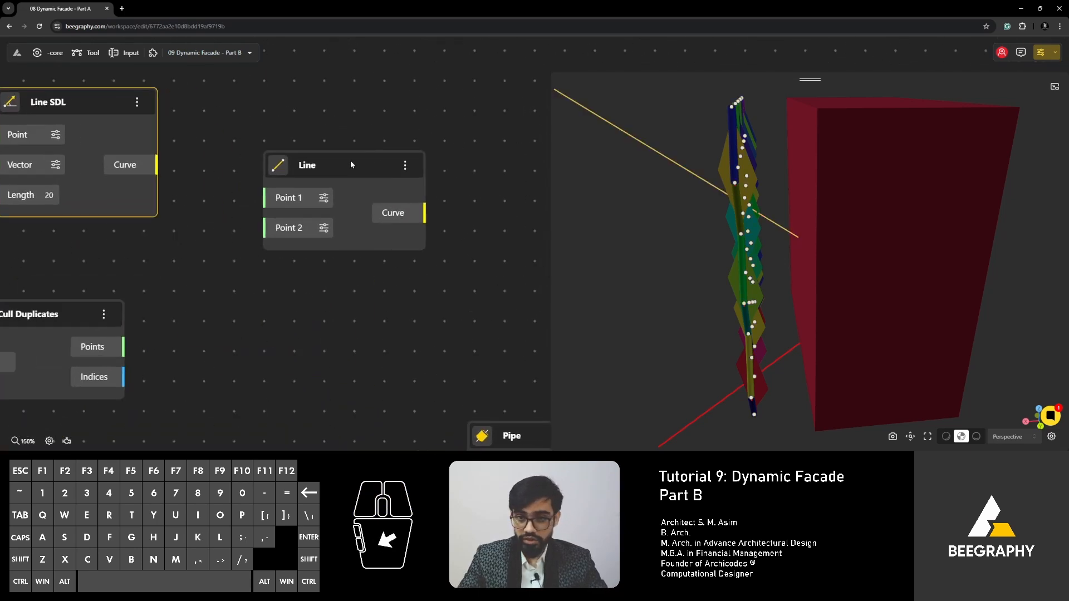
{"action": "left_click_drag", "start_coordinate": [351, 161], "coordinate": [335, 229]}
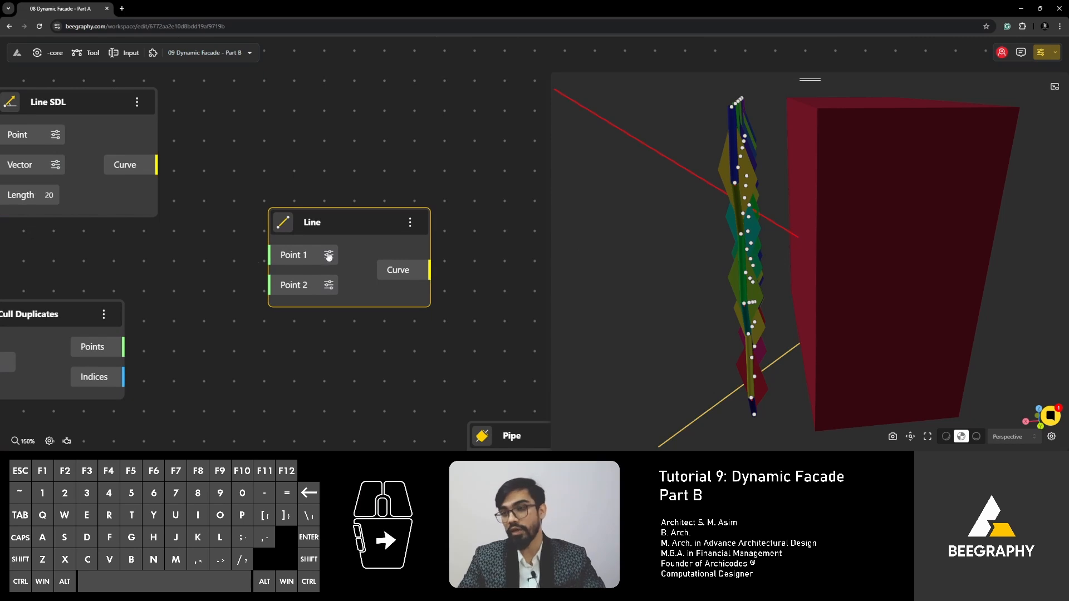
{"action": "left_click_drag", "start_coordinate": [722, 199], "coordinate": [861, 222]}
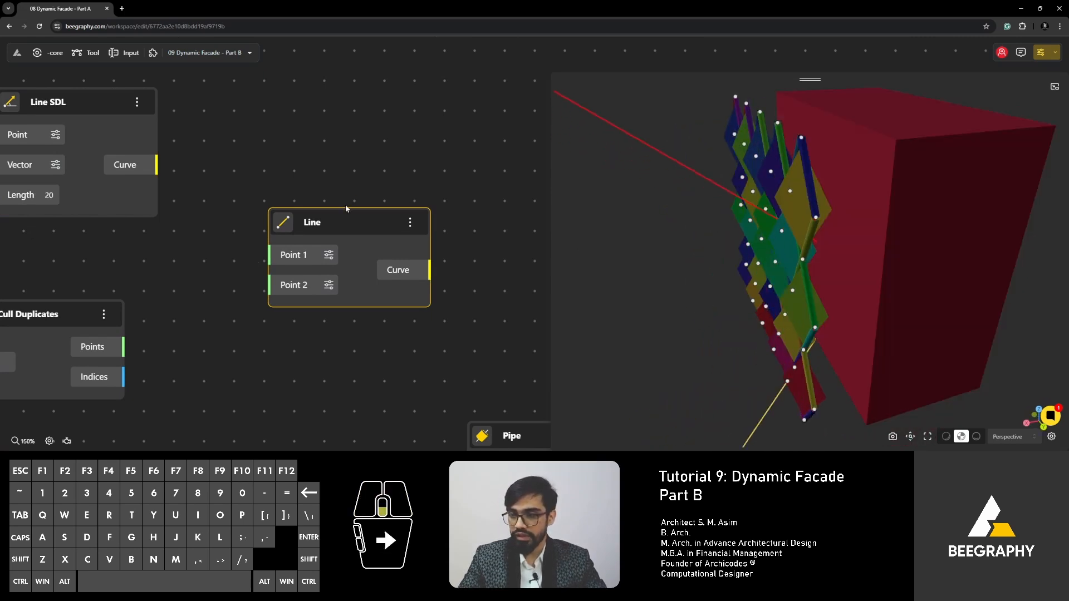
{"action": "scroll", "coordinate": [345, 206], "scroll_direction": "down", "scroll_amount": 3}
{"action": "middle_click_drag", "start_coordinate": [318, 268], "coordinate": [240, 292]}
{"action": "double_click", "coordinate": [350, 207]}
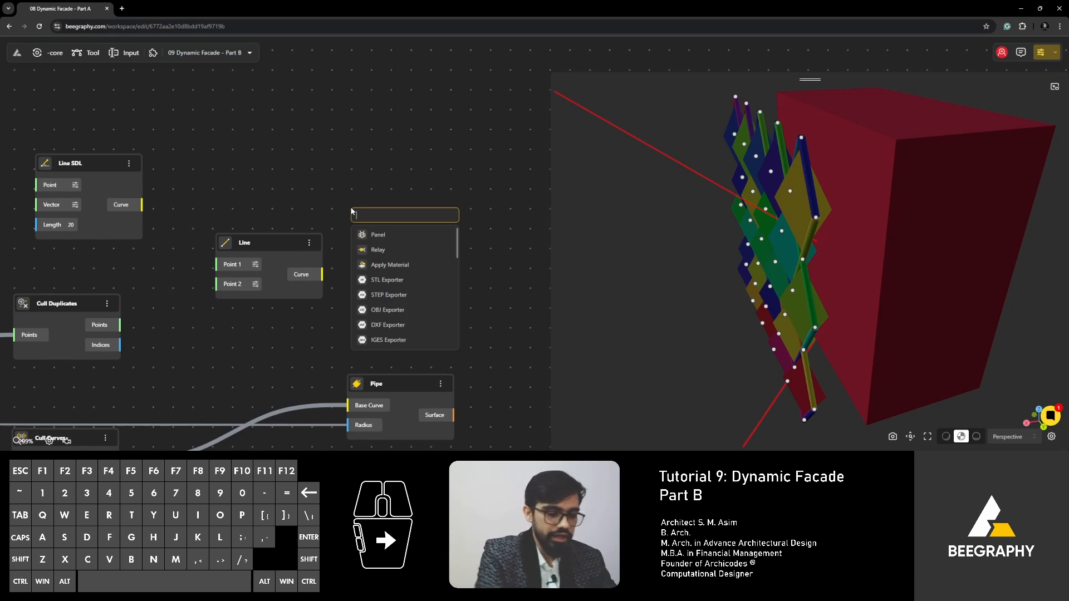
{"action": "type", "text": "project"}
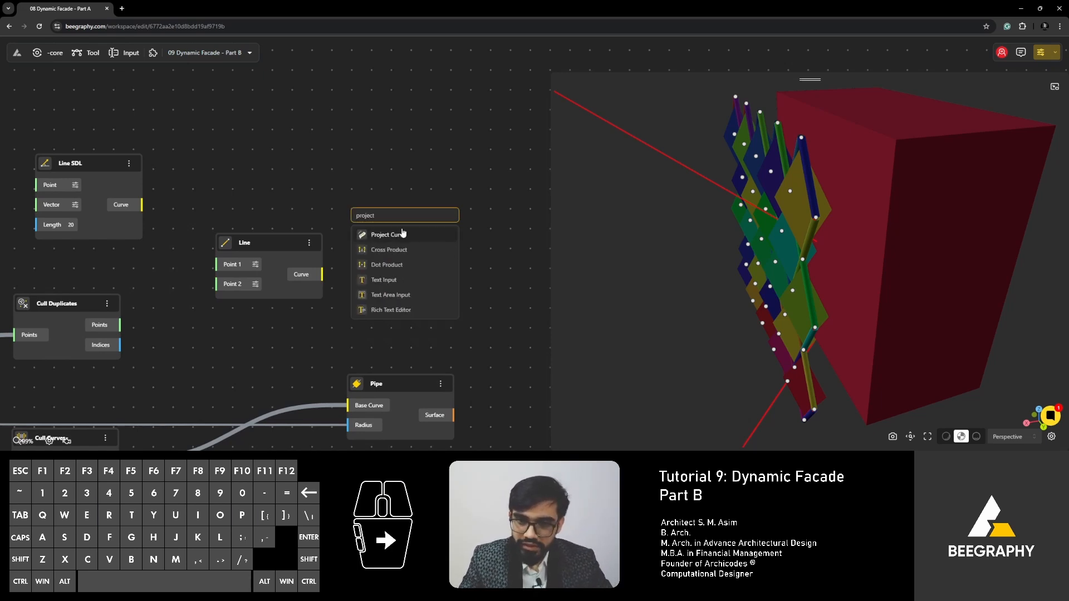
{"action": "left_click_drag", "start_coordinate": [781, 288], "coordinate": [821, 277]}
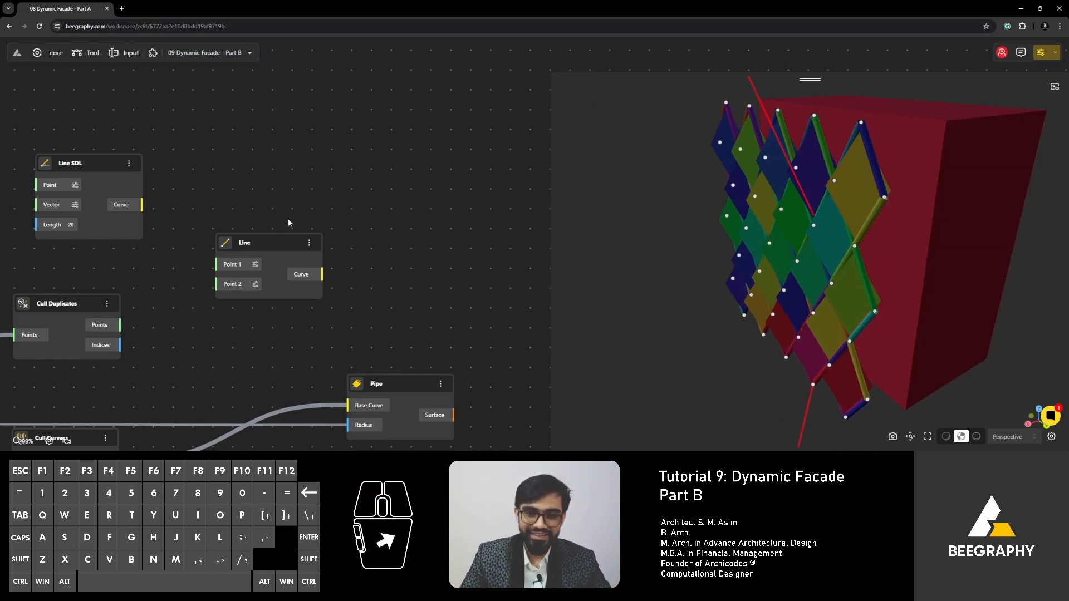
Move the Line SDL node beside Cull Duplicates and delete the unused Line node
{"action": "scroll", "coordinate": [295, 190], "scroll_direction": "down", "scroll_amount": 4}
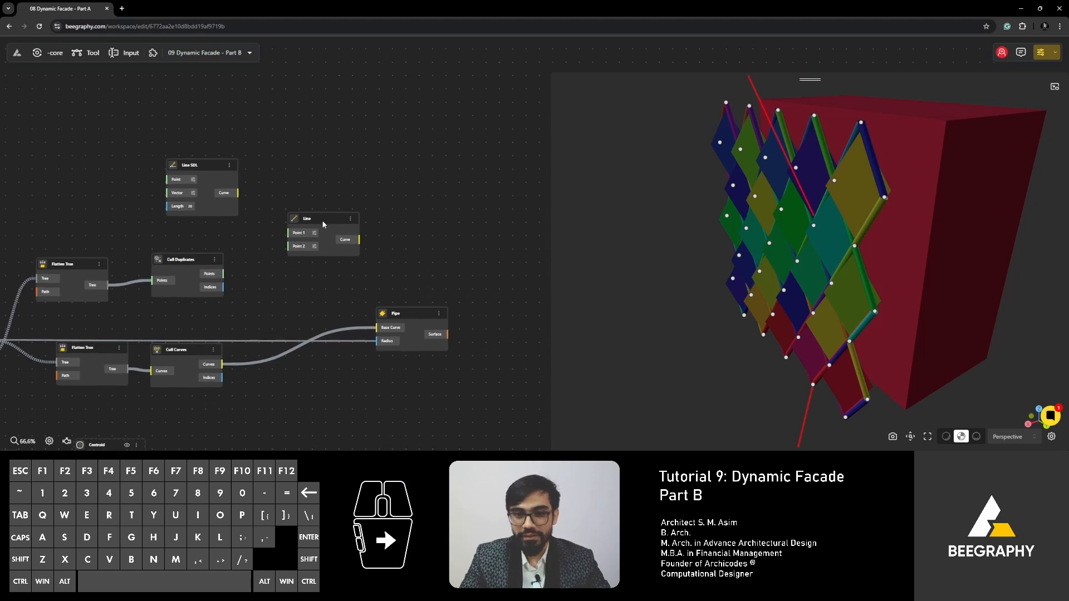
{"action": "left_click_drag", "start_coordinate": [192, 165], "coordinate": [294, 267]}
{"action": "left_click_drag", "start_coordinate": [338, 206], "coordinate": [347, 187]}
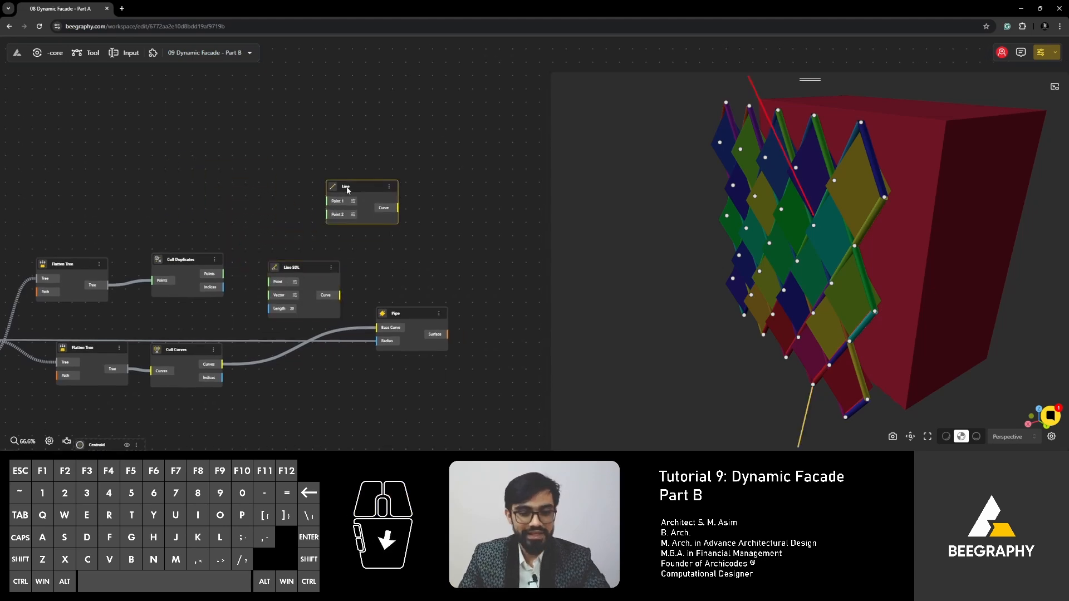
{"action": "key", "text": "Delete"}
Feed the culled points from Cull Duplicates into the Point input of Line SDL and shift Line SDL further away
{"action": "scroll", "coordinate": [267, 278], "scroll_direction": "up", "scroll_amount": 4}
{"action": "left_click_drag", "start_coordinate": [284, 257], "coordinate": [279, 240]}
{"action": "left_click_drag", "start_coordinate": [201, 273], "coordinate": [259, 267]}
{"action": "left_click_drag", "start_coordinate": [768, 301], "coordinate": [718, 328]}
{"action": "left_click_drag", "start_coordinate": [328, 243], "coordinate": [417, 194]}
Add a Range Input with the value 5, connect it to the Line SDL Length, and place it below Cull Duplicates
{"action": "double_click", "coordinate": [295, 298]}
{"action": "type", "text": "5"}
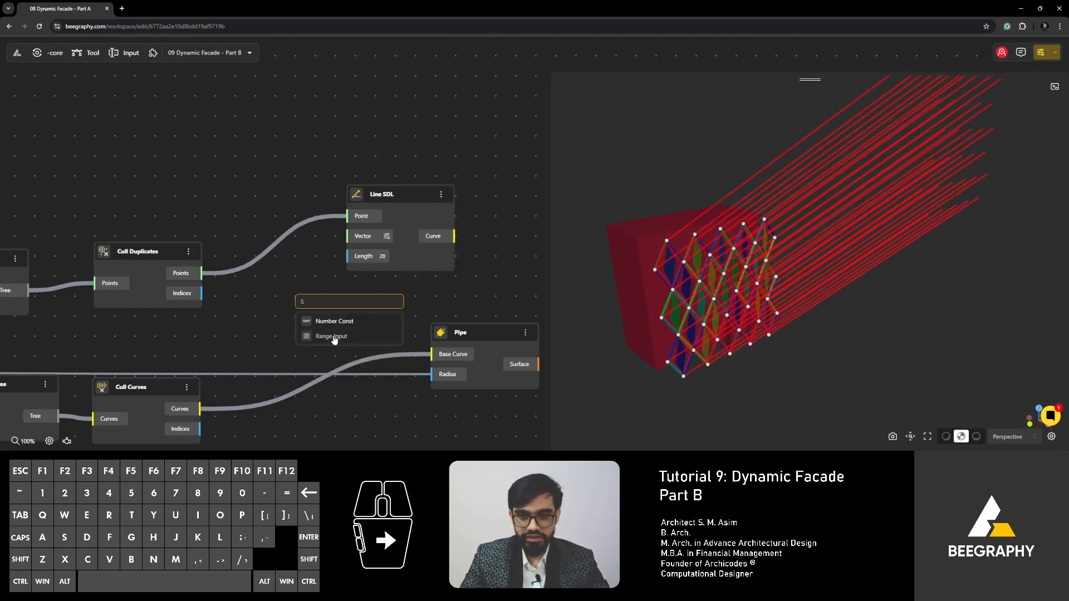
{"action": "left_click", "coordinate": [332, 336]}
{"action": "left_click_drag", "start_coordinate": [445, 326], "coordinate": [347, 259]}
{"action": "left_click_drag", "start_coordinate": [332, 327], "coordinate": [255, 318]}
{"action": "left_click_drag", "start_coordinate": [383, 200], "coordinate": [469, 186]}
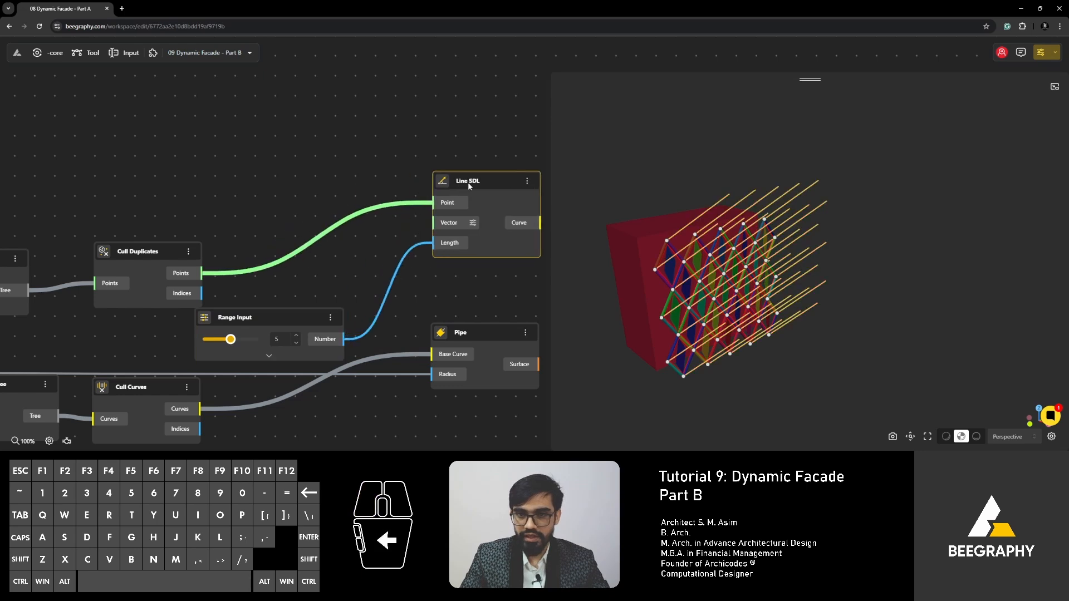
Inspect the Line SDL vector's X, Y and Z values and examine the line direction relative to the building
{"action": "scroll", "coordinate": [461, 225], "scroll_direction": "up", "scroll_amount": 3}
{"action": "left_click", "coordinate": [480, 224]}
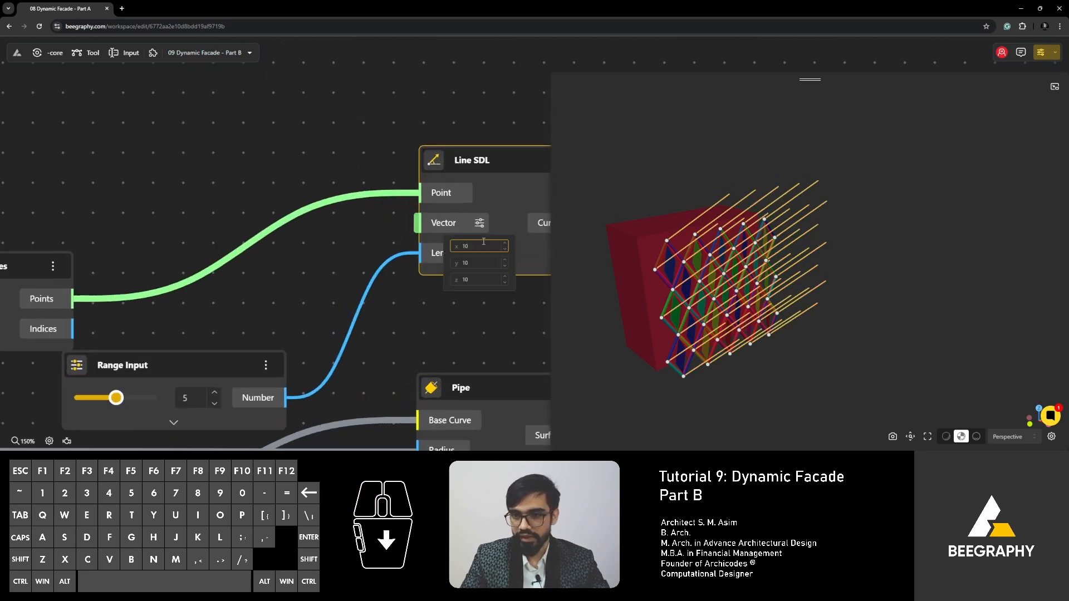
{"action": "left_click", "coordinate": [284, 280]}
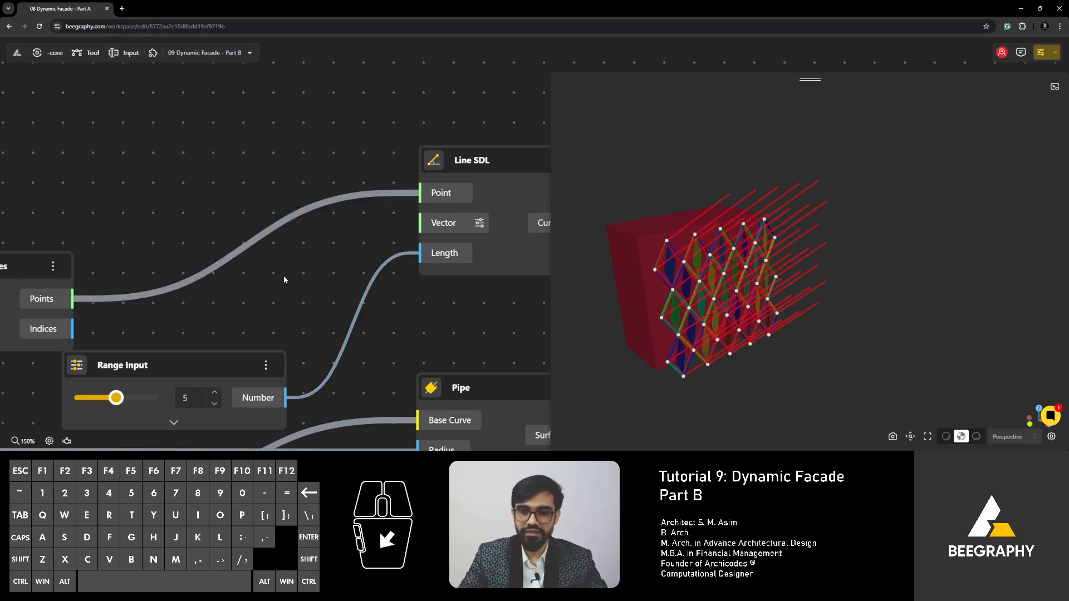
{"action": "left_click_drag", "start_coordinate": [749, 357], "coordinate": [697, 328]}
{"action": "scroll", "coordinate": [628, 356], "scroll_direction": "up", "scroll_amount": 4}
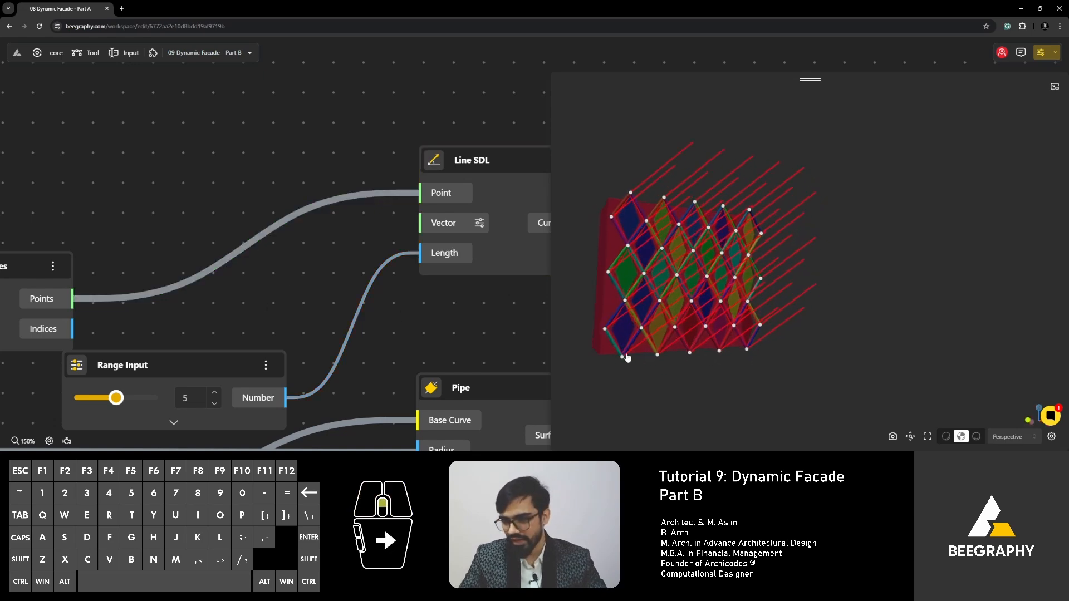
{"action": "mouse_move", "coordinate": [671, 342]}
{"action": "right_mouse_down"}
{"action": "mouse_move", "coordinate": [683, 328]}
{"action": "mouse_move", "coordinate": [689, 344]}
{"action": "right_mouse_up"}
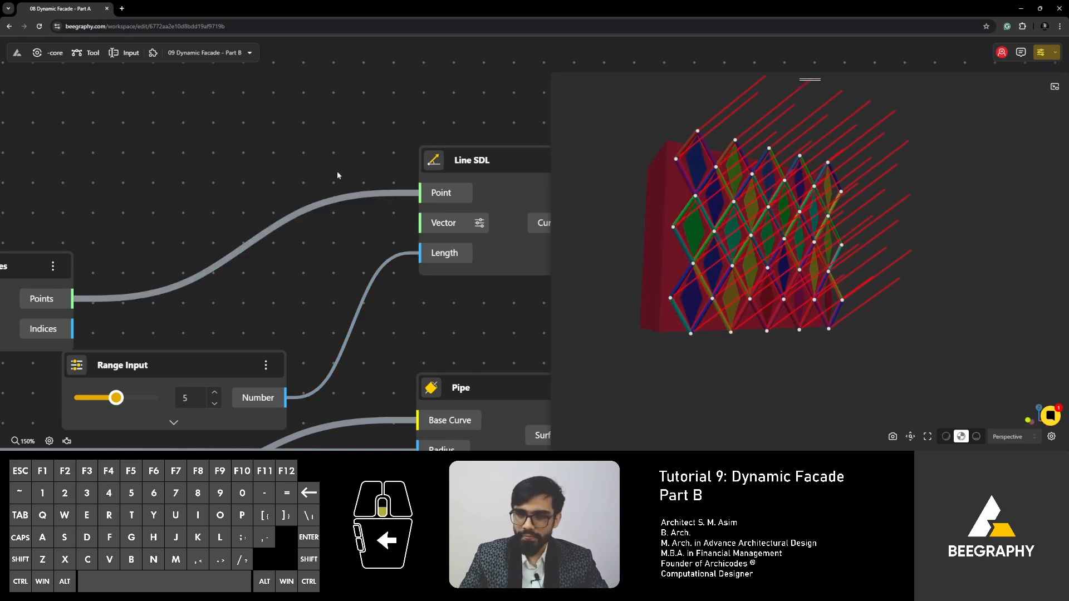
{"action": "scroll", "coordinate": [337, 171], "scroll_direction": "down", "scroll_amount": 4}
{"action": "left_click_drag", "start_coordinate": [596, 280], "coordinate": [930, 358]}
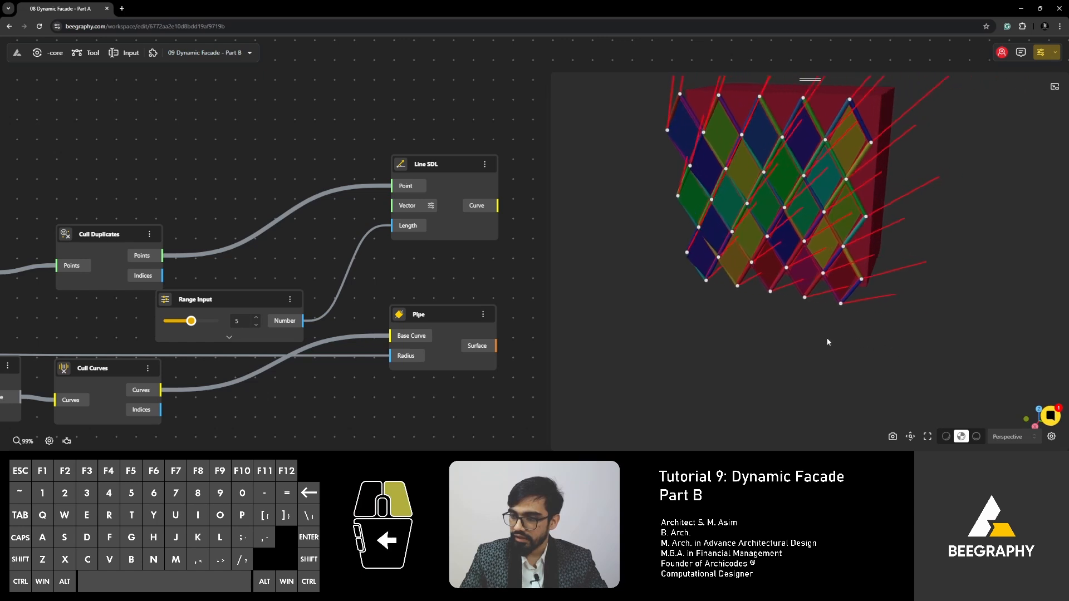
{"action": "left_click_drag", "start_coordinate": [826, 338], "coordinate": [790, 332]}
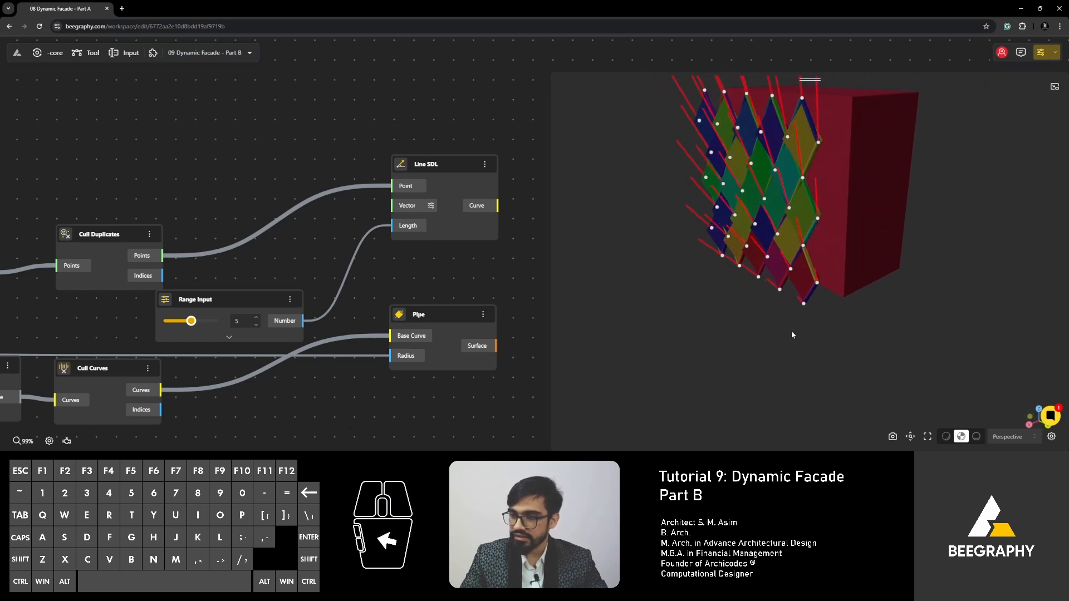
Add a VectorX node and place it above the link between Cull Duplicates and Line SDL
{"action": "double_click", "coordinate": [258, 185]}
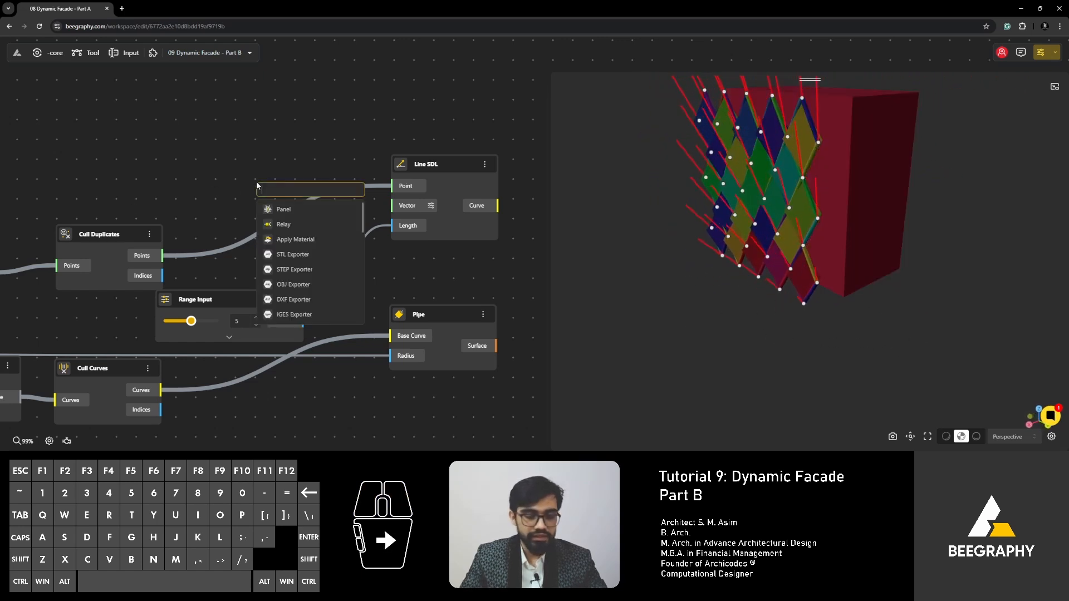
{"action": "type", "text": "x"}
{"action": "left_click", "coordinate": [285, 225]}
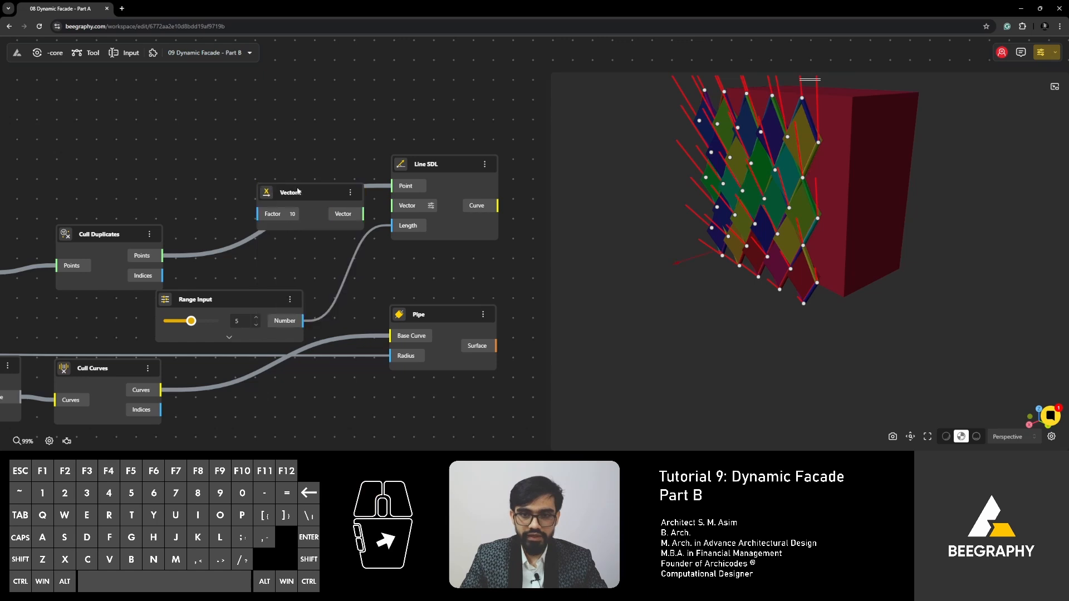
{"action": "left_click_drag", "start_coordinate": [267, 188], "coordinate": [213, 146]}
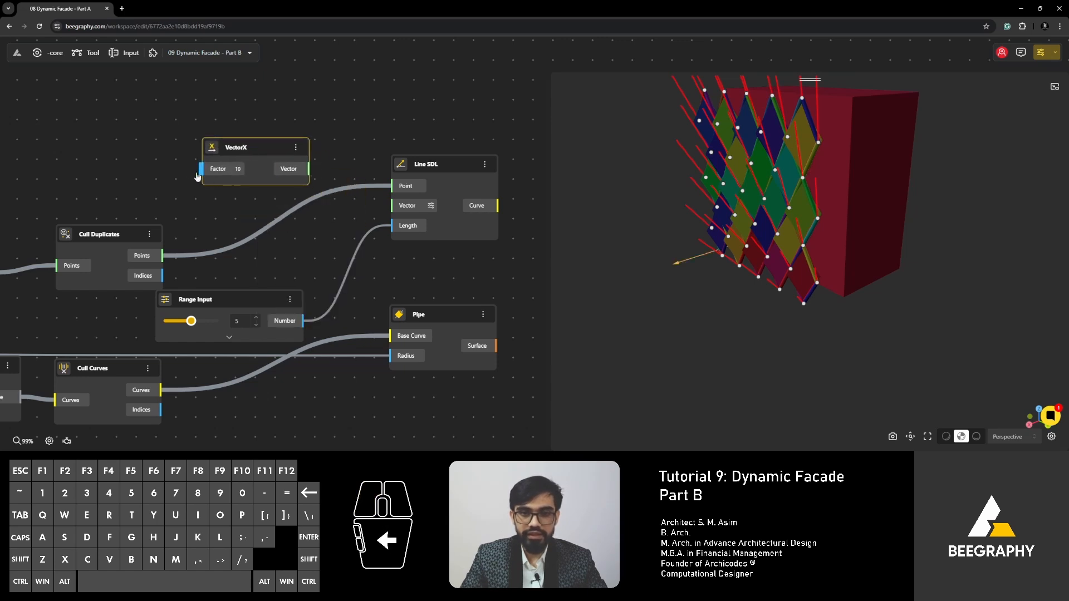
Add an Opposite node and connect its negated number to the Factor of VectorX
{"action": "double_click", "coordinate": [192, 179]}
{"action": "type", "text": "negat"}
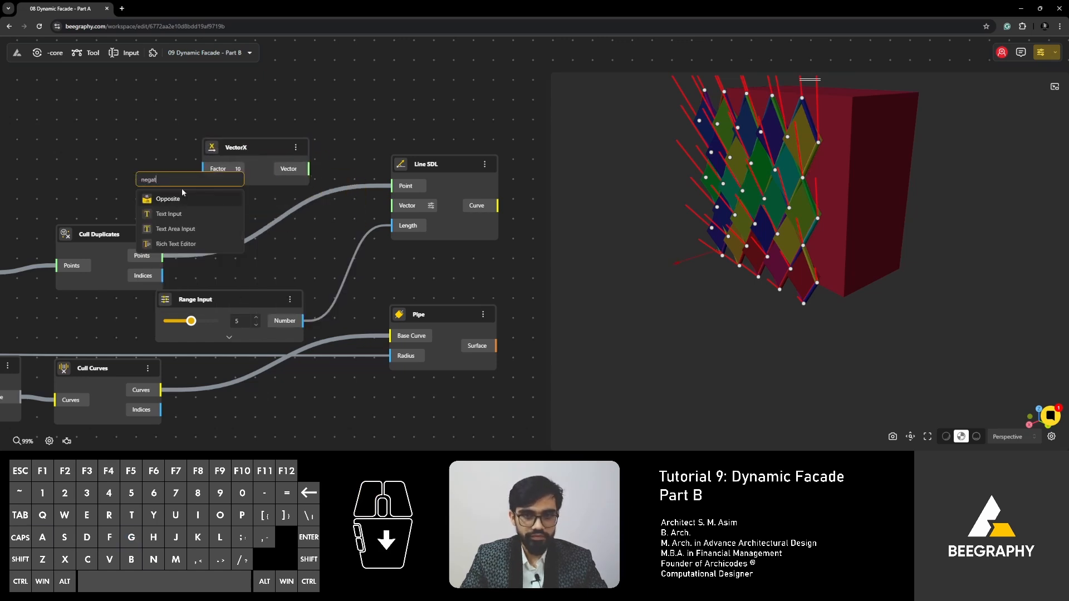
{"action": "left_click", "coordinate": [183, 199]}
{"action": "left_click_drag", "start_coordinate": [223, 192], "coordinate": [207, 169]}
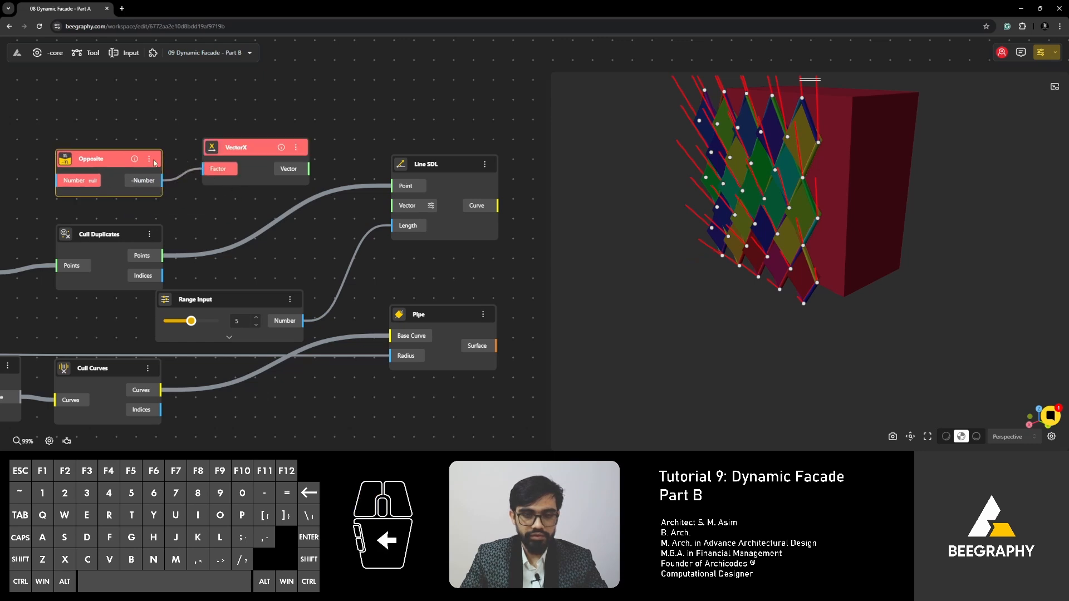
Add a Number Const with the value 1 and connect it to the Number input of the Opposite node
{"action": "left_click_drag", "start_coordinate": [99, 140], "coordinate": [256, 145]}
{"action": "double_click", "coordinate": [150, 187]}
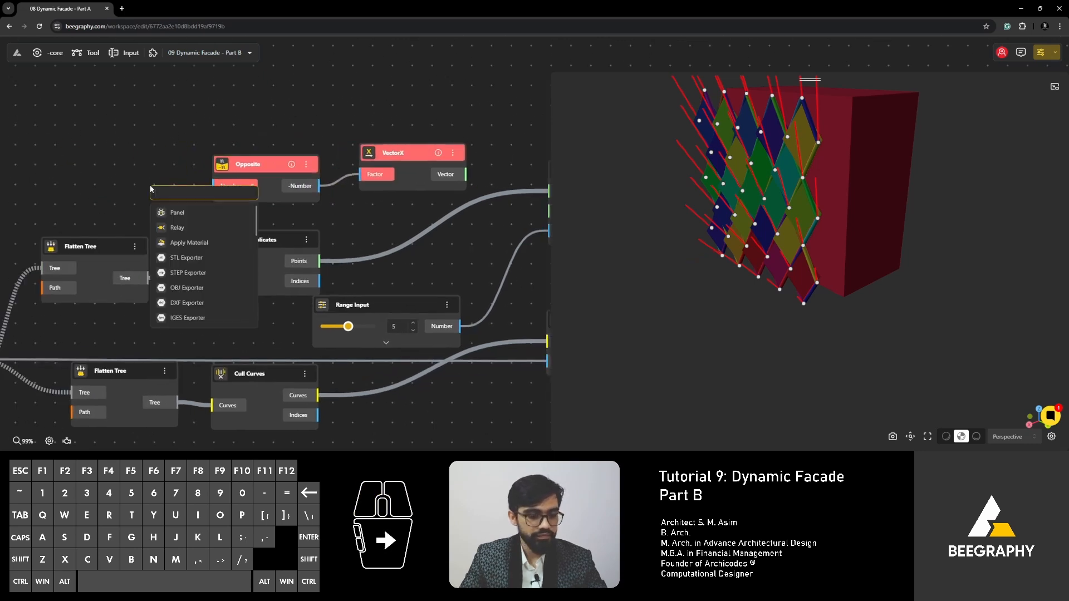
{"action": "type", "text": "1"}
{"action": "left_click", "coordinate": [191, 216]}
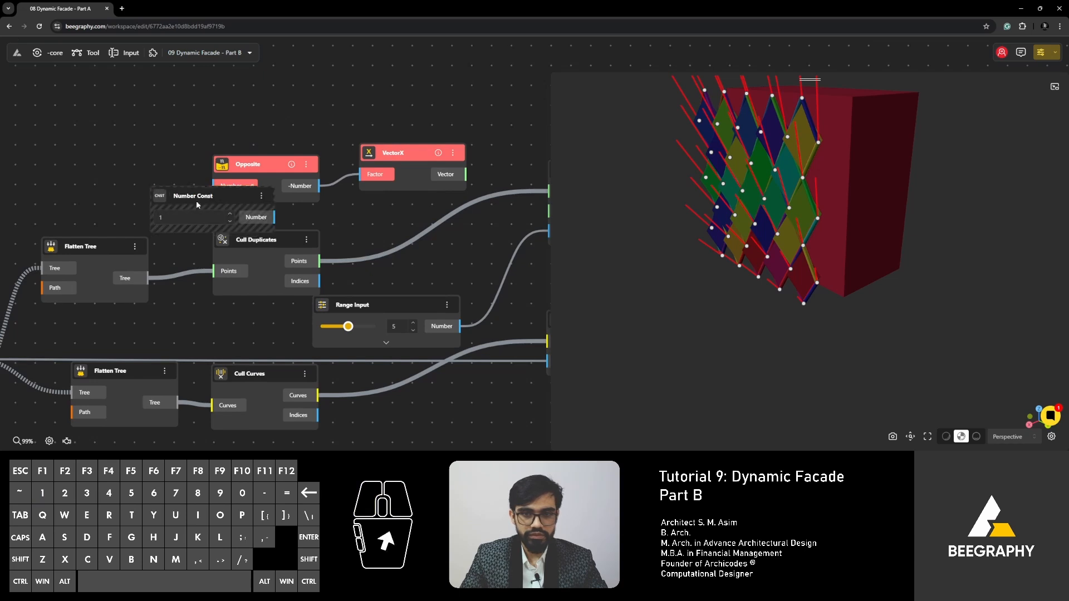
{"action": "left_click_drag", "start_coordinate": [254, 224], "coordinate": [221, 189]}
Connect the VectorX output to the Line SDL Vector input, nudge Line SDL, and check the line direction from the side
{"action": "right_click_drag", "start_coordinate": [344, 214], "coordinate": [144, 214]}
{"action": "left_click_drag", "start_coordinate": [263, 176], "coordinate": [357, 213]}
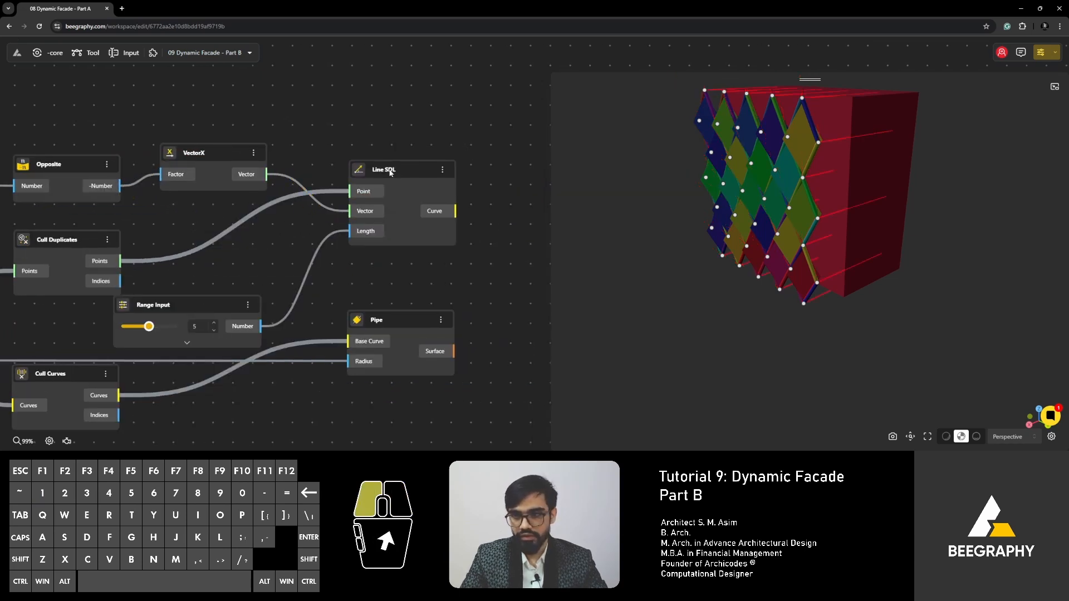
{"action": "left_click_drag", "start_coordinate": [389, 170], "coordinate": [401, 162]}
{"action": "right_click_drag", "start_coordinate": [724, 296], "coordinate": [713, 312]}
{"action": "left_click_drag", "start_coordinate": [785, 318], "coordinate": [741, 318]}
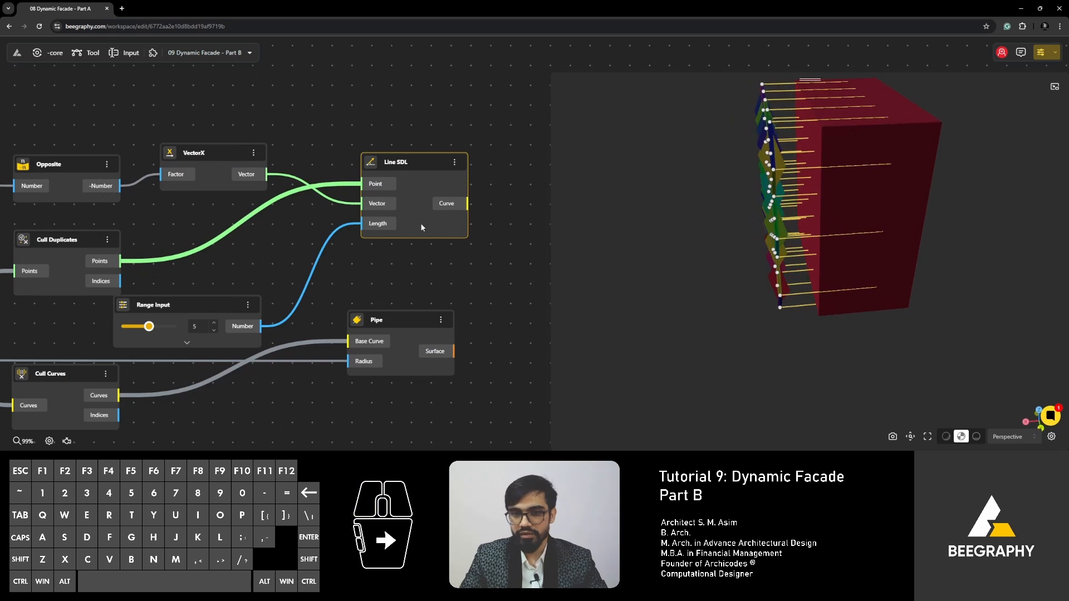
Set the Line SDL length to 2 with its Range Input and inspect where the lines end at the building
{"action": "scroll", "coordinate": [372, 230], "scroll_direction": "up", "scroll_amount": 2}
{"action": "right_click_drag", "start_coordinate": [371, 230], "coordinate": [477, 201]}
{"action": "left_click_drag", "start_coordinate": [210, 317], "coordinate": [191, 317]}
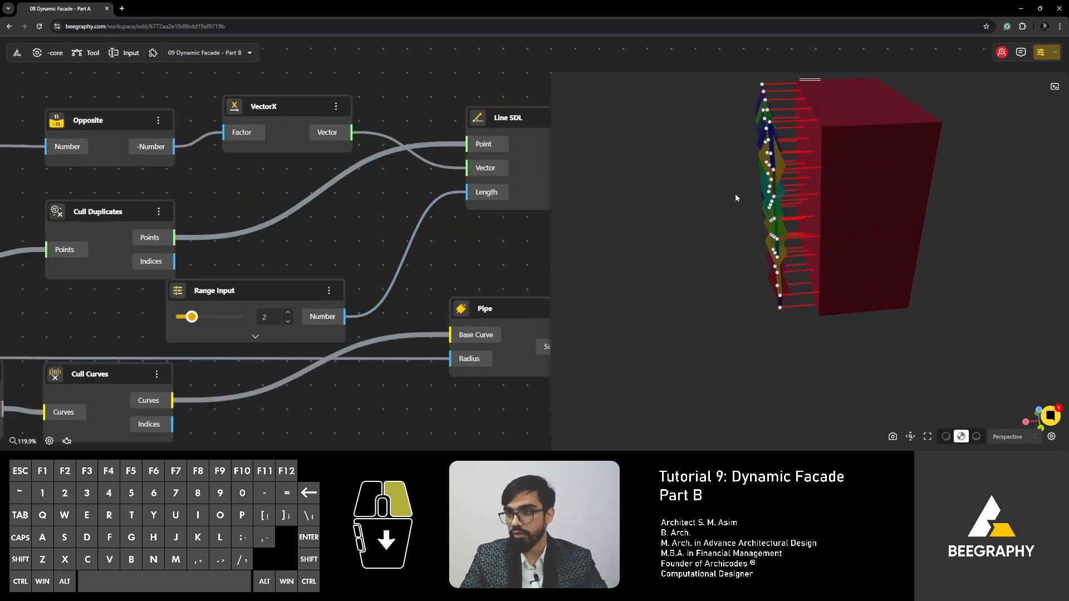
{"action": "left_click_drag", "start_coordinate": [768, 223], "coordinate": [801, 334]}
{"action": "right_click", "coordinate": [801, 334]}
{"action": "right_click_drag", "start_coordinate": [802, 334], "coordinate": [760, 285]}
Try a line length of 1, then return it to 2 while comparing the line ends with the building face
{"action": "left_click_drag", "start_coordinate": [191, 317], "coordinate": [185, 322]}
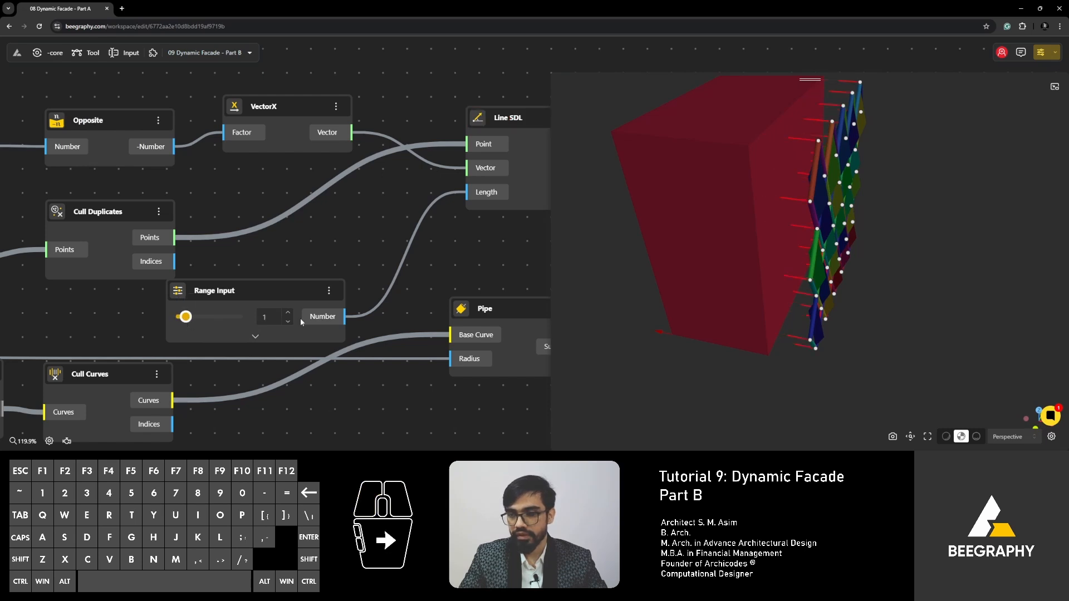
{"action": "left_click_drag", "start_coordinate": [780, 326], "coordinate": [801, 295]}
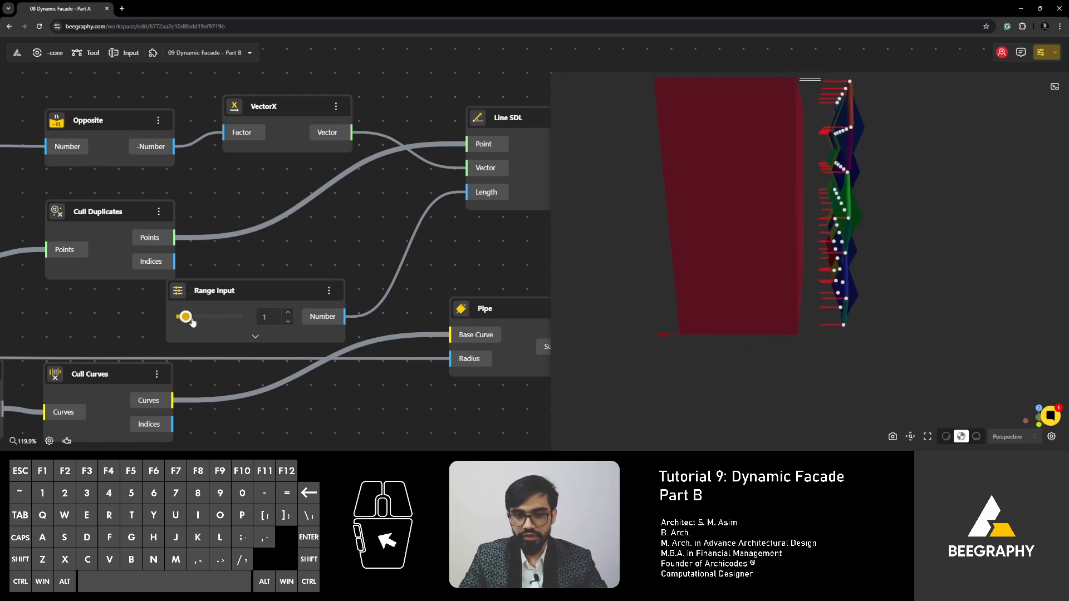
{"action": "left_click_drag", "start_coordinate": [188, 320], "coordinate": [194, 321]}
{"action": "left_click_drag", "start_coordinate": [849, 242], "coordinate": [844, 305]}
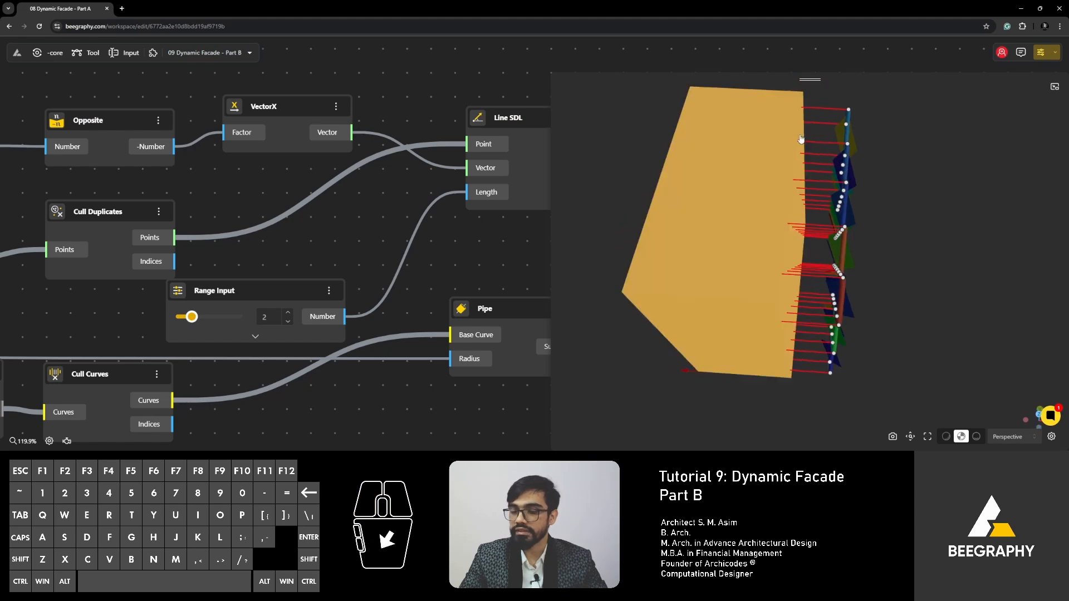
Move the line-length Range Input up out of the graph and locate the Offset Surface node feeding Diamond Panel
{"action": "scroll", "coordinate": [229, 268], "scroll_direction": "down", "scroll_amount": 2}
{"action": "middle_click_drag", "start_coordinate": [228, 269], "coordinate": [388, 246]}
{"action": "left_click_drag", "start_coordinate": [393, 263], "coordinate": [291, 92]}
{"action": "scroll", "coordinate": [367, 242], "scroll_direction": "down", "scroll_amount": 2}
{"action": "scroll", "coordinate": [366, 241], "scroll_direction": "down", "scroll_amount": 1}
{"action": "right_click_drag", "start_coordinate": [73, 176], "coordinate": [356, 218]}
{"action": "scroll", "coordinate": [270, 223], "scroll_direction": "down", "scroll_amount": 3}
{"action": "right_click_drag", "start_coordinate": [39, 294], "coordinate": [305, 261]}
{"action": "scroll", "coordinate": [361, 255], "scroll_direction": "up", "scroll_amount": 3}
{"action": "scroll", "coordinate": [422, 248], "scroll_direction": "up", "scroll_amount": 4}
{"action": "right_click_drag", "start_coordinate": [412, 251], "coordinate": [279, 273]}
{"action": "right_click_drag", "start_coordinate": [396, 235], "coordinate": [248, 257]}
{"action": "right_click_drag", "start_coordinate": [360, 291], "coordinate": [236, 296]}
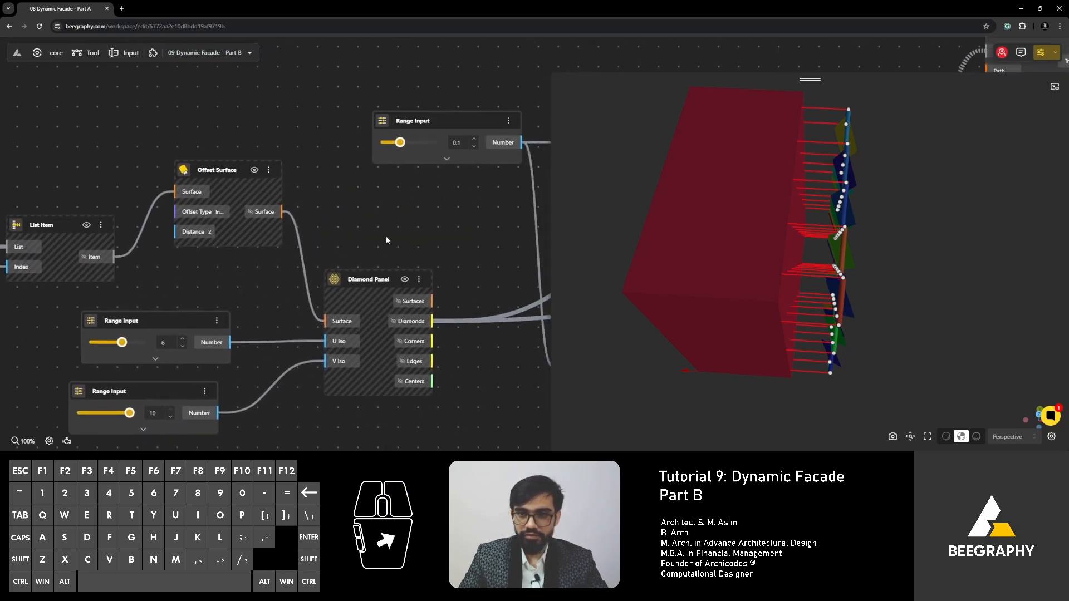
Connect the line-length Range Input to the Distance of Offset Surface so both share one value
{"action": "scroll", "coordinate": [385, 235], "scroll_direction": "down", "scroll_amount": 4}
{"action": "right_click_drag", "start_coordinate": [358, 226], "coordinate": [408, 232]}
{"action": "right_click_drag", "start_coordinate": [268, 238], "coordinate": [296, 242]}
{"action": "left_click_drag", "start_coordinate": [330, 194], "coordinate": [336, 204]}
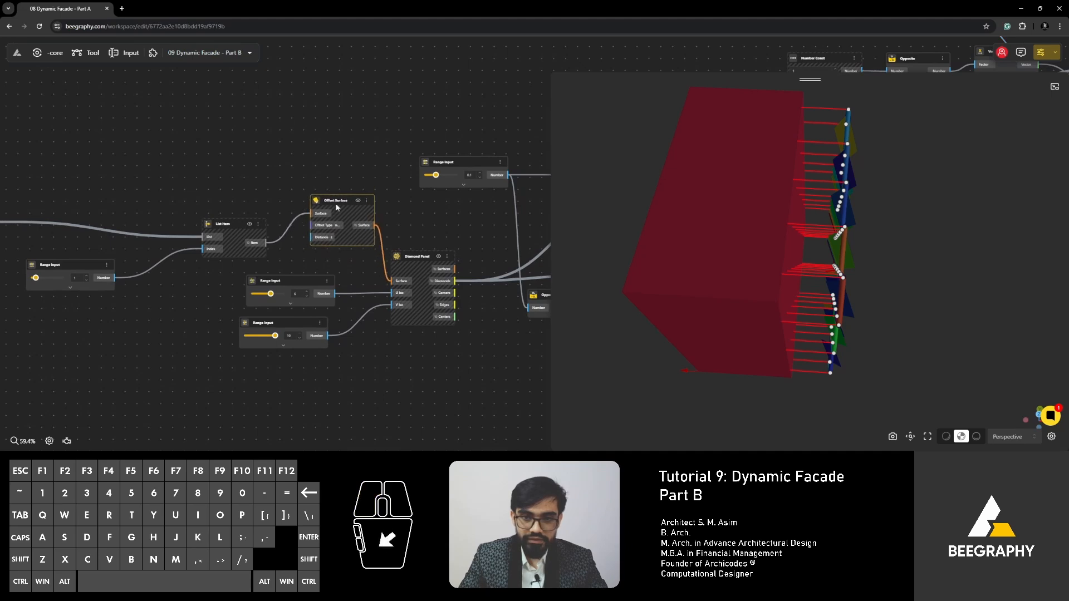
{"action": "scroll", "coordinate": [328, 238], "scroll_direction": "up", "scroll_amount": 5}
{"action": "scroll", "coordinate": [320, 251], "scroll_direction": "down", "scroll_amount": 7}
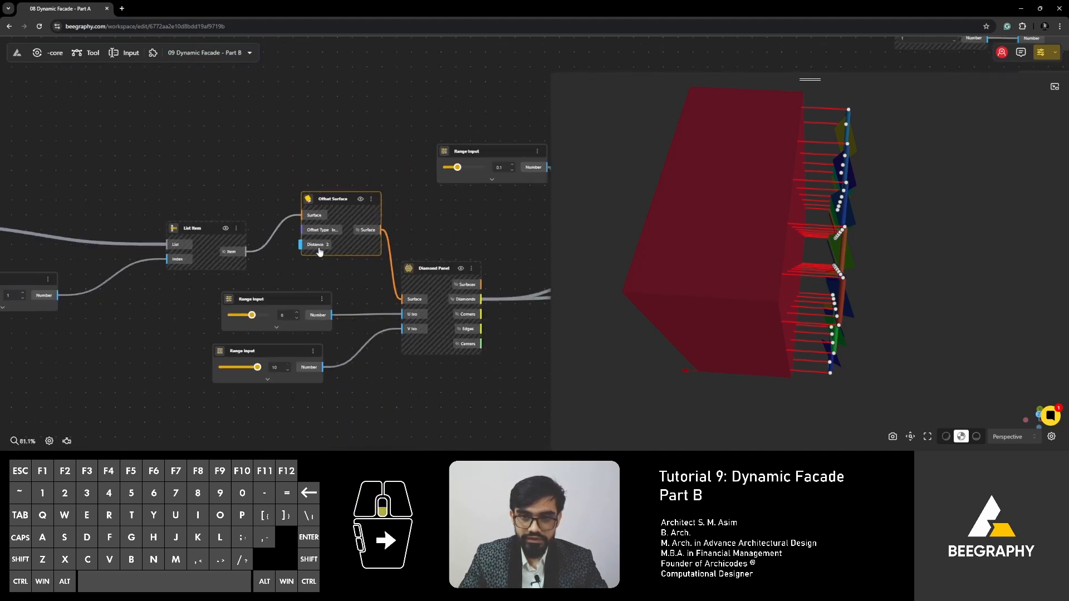
{"action": "left_click_drag", "start_coordinate": [539, 114], "coordinate": [217, 319]}
{"action": "scroll", "coordinate": [173, 164], "scroll_direction": "up", "scroll_amount": 2}
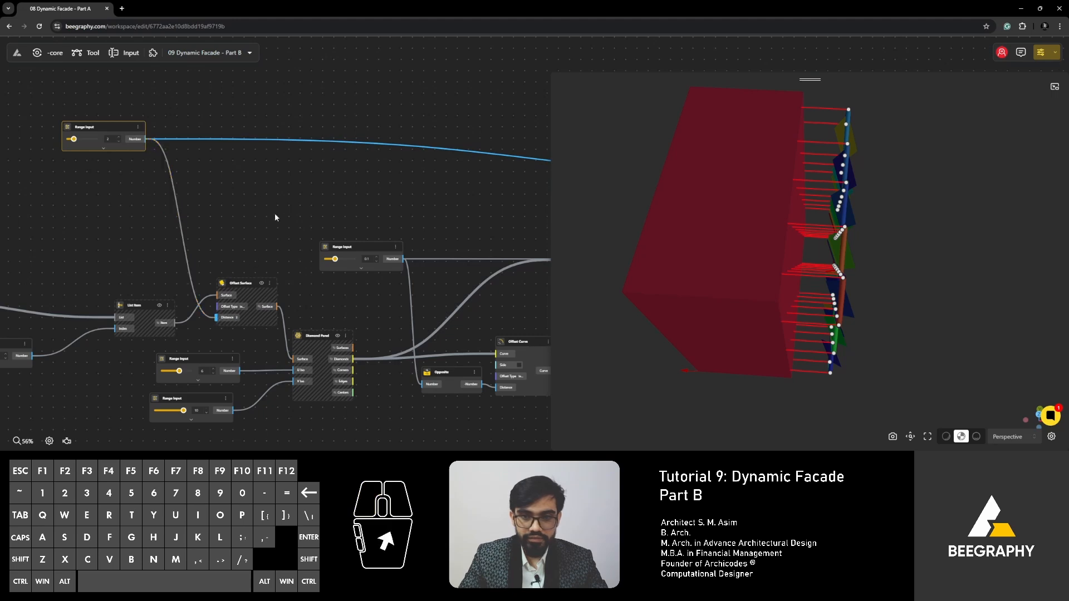
Raise the shared offset distance and line length to 4 and then 7, checking that the lines still reach the building
{"action": "right_click_drag", "start_coordinate": [32, 91], "coordinate": [147, 146]}
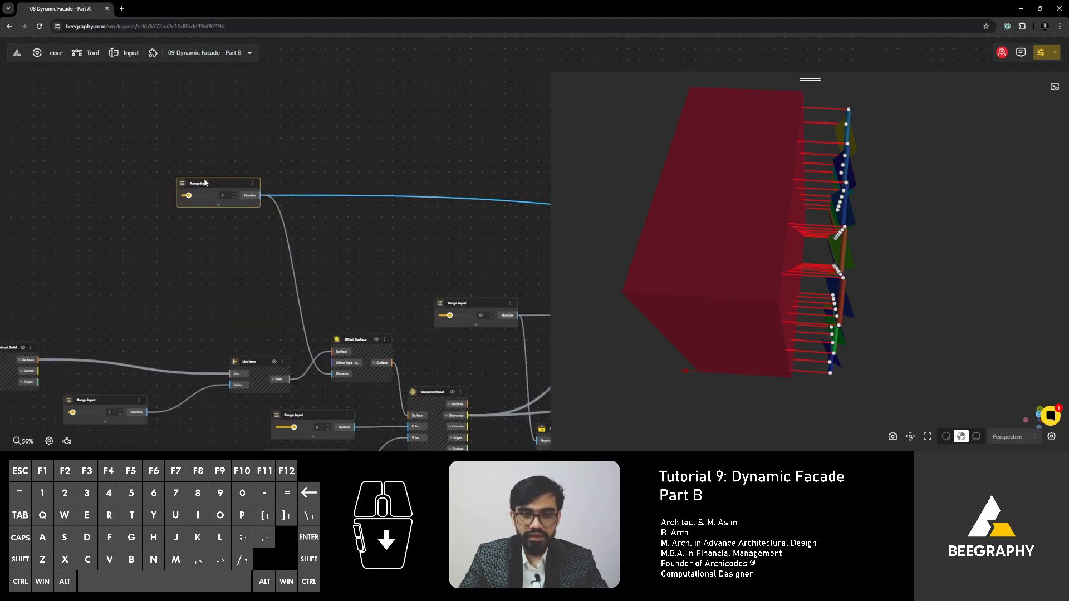
{"action": "scroll", "coordinate": [226, 255], "scroll_direction": "up", "scroll_amount": 5}
{"action": "left_click_drag", "start_coordinate": [168, 235], "coordinate": [191, 239]}
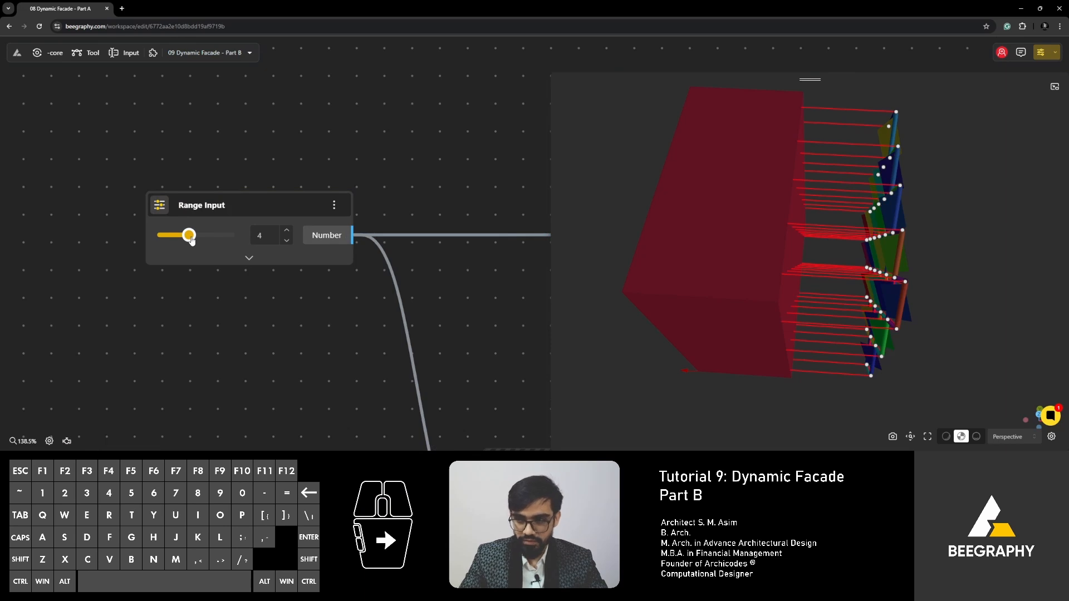
{"action": "left_click_drag", "start_coordinate": [699, 343], "coordinate": [712, 301]}
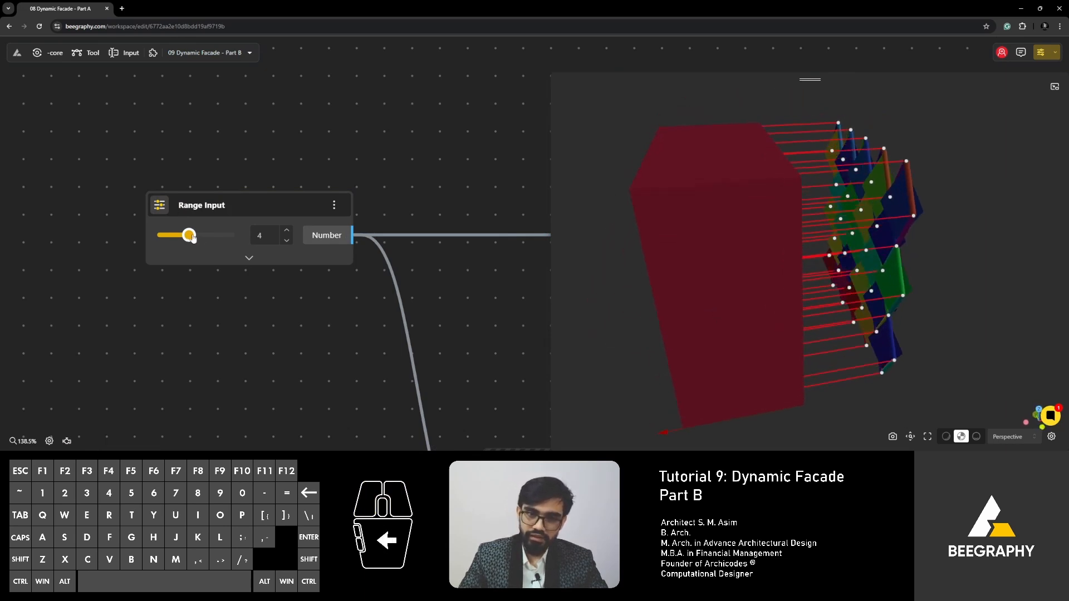
{"action": "left_click_drag", "start_coordinate": [192, 238], "coordinate": [208, 238]}
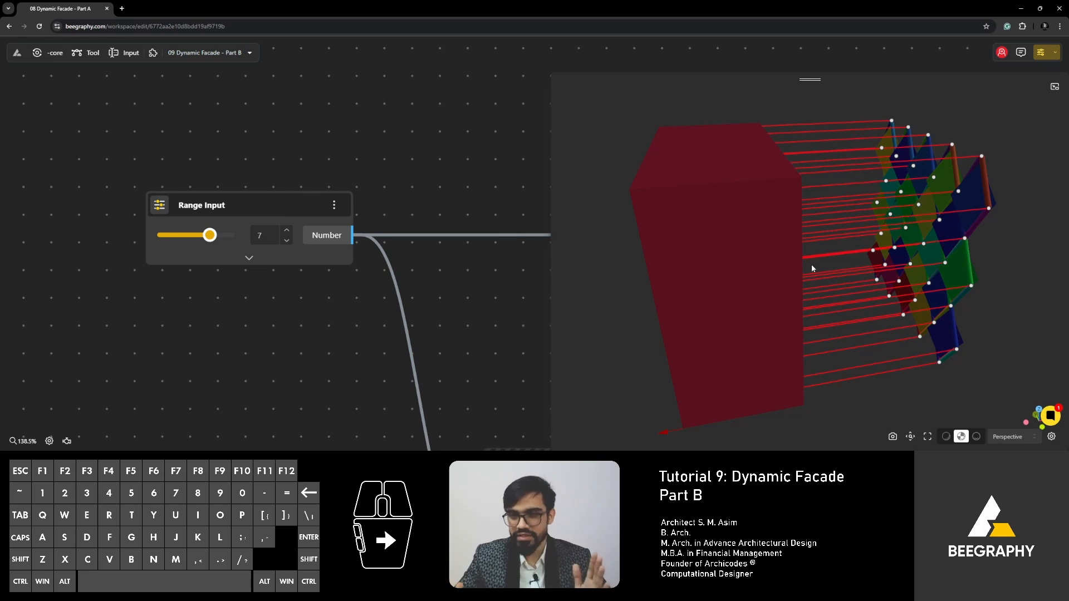
Lower the shared offset distance and line length to 2 and then 1, checking the facade against the building
{"action": "middle_click_drag", "start_coordinate": [776, 274], "coordinate": [745, 281]}
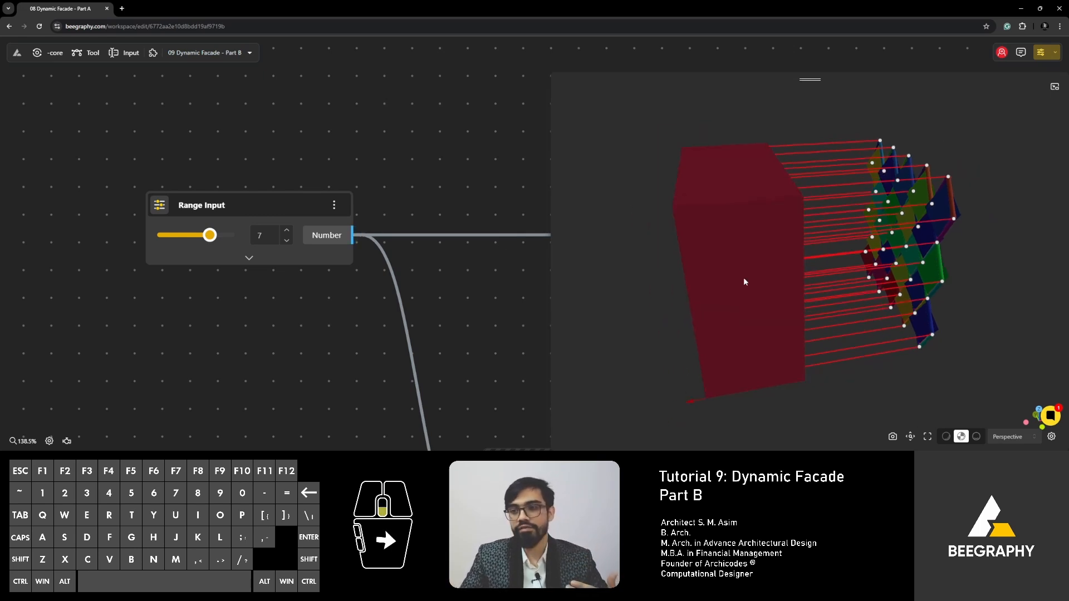
{"action": "left_click_drag", "start_coordinate": [744, 282], "coordinate": [791, 255]}
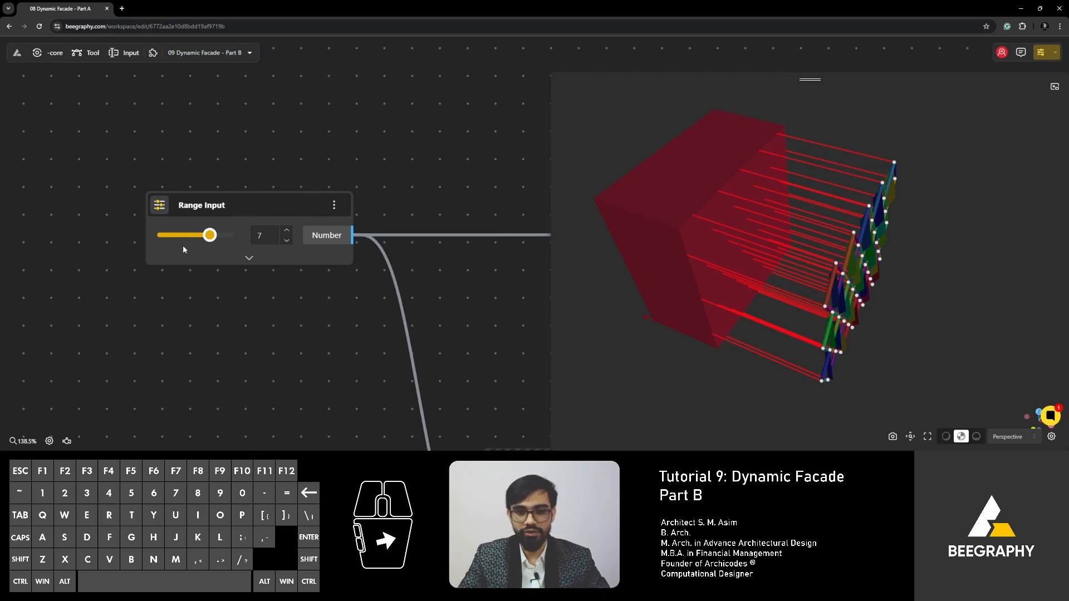
{"action": "left_click_drag", "start_coordinate": [210, 235], "coordinate": [176, 239]}
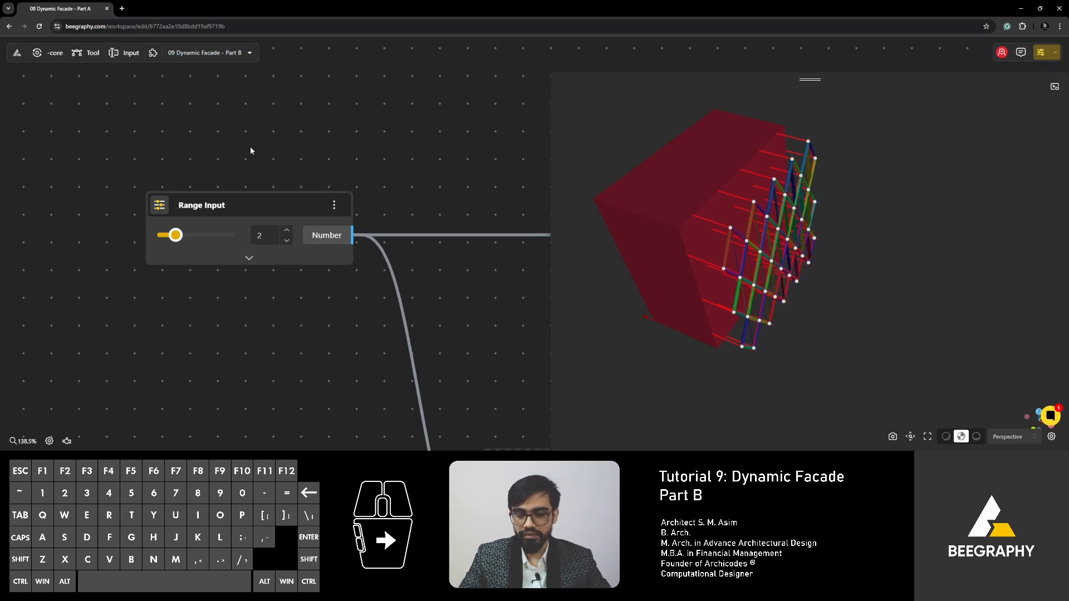
{"action": "left_click_drag", "start_coordinate": [235, 206], "coordinate": [216, 200]}
{"action": "left_click_drag", "start_coordinate": [745, 262], "coordinate": [782, 245]}
{"action": "left_click_drag", "start_coordinate": [773, 264], "coordinate": [729, 239]}
{"action": "left_click_drag", "start_coordinate": [157, 230], "coordinate": [149, 234]}
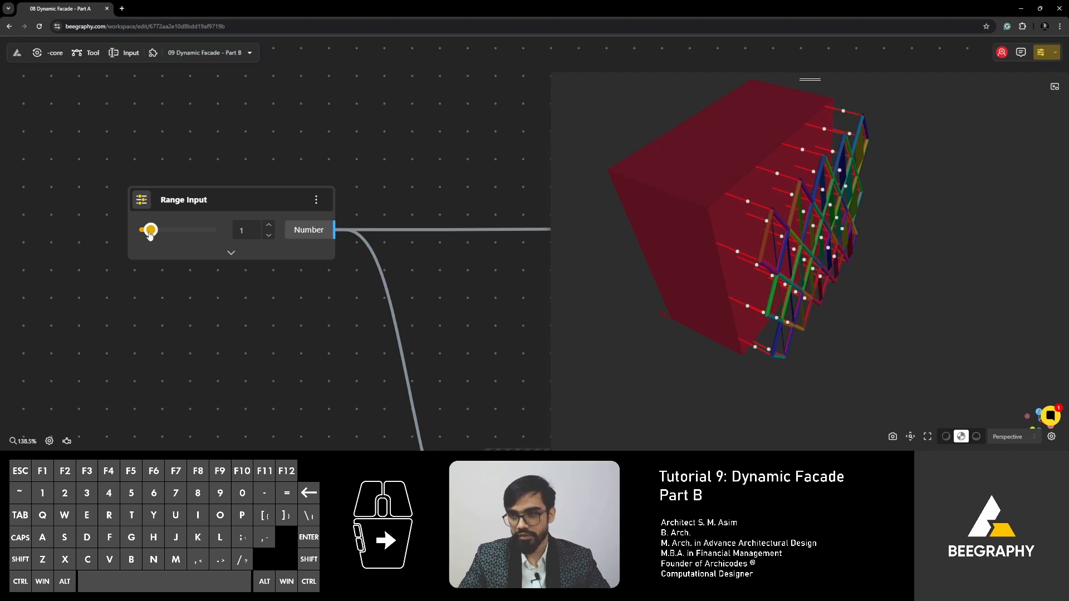
{"action": "left_click_drag", "start_coordinate": [645, 230], "coordinate": [689, 259]}
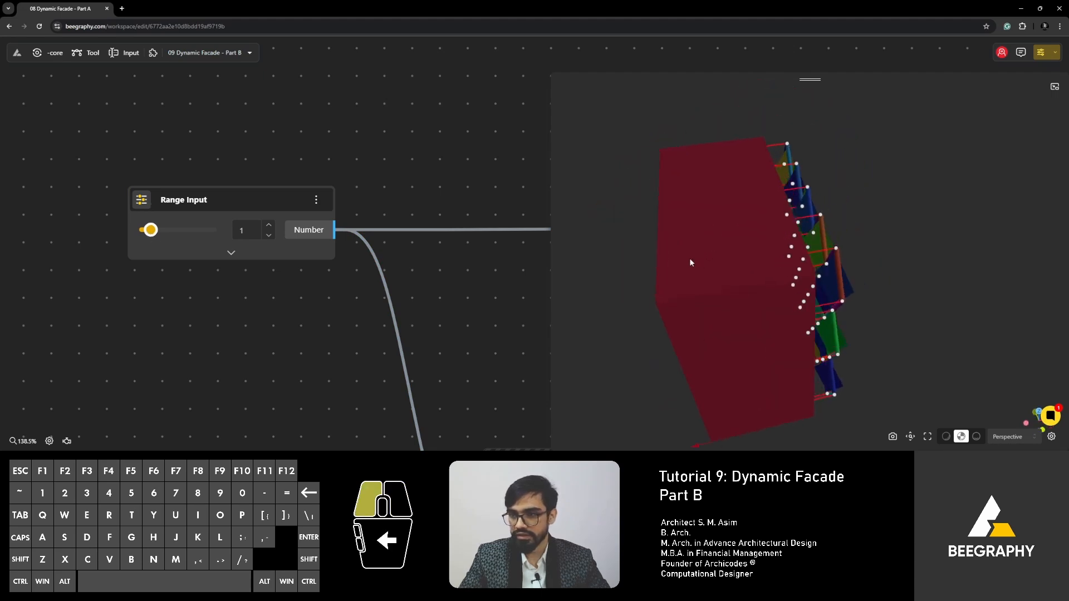
Add a Pipe node to the graph and place it after the Line SDL node
{"action": "scroll", "coordinate": [219, 149], "scroll_direction": "down", "scroll_amount": 8}
{"action": "scroll", "coordinate": [405, 229], "scroll_direction": "up", "scroll_amount": 5}
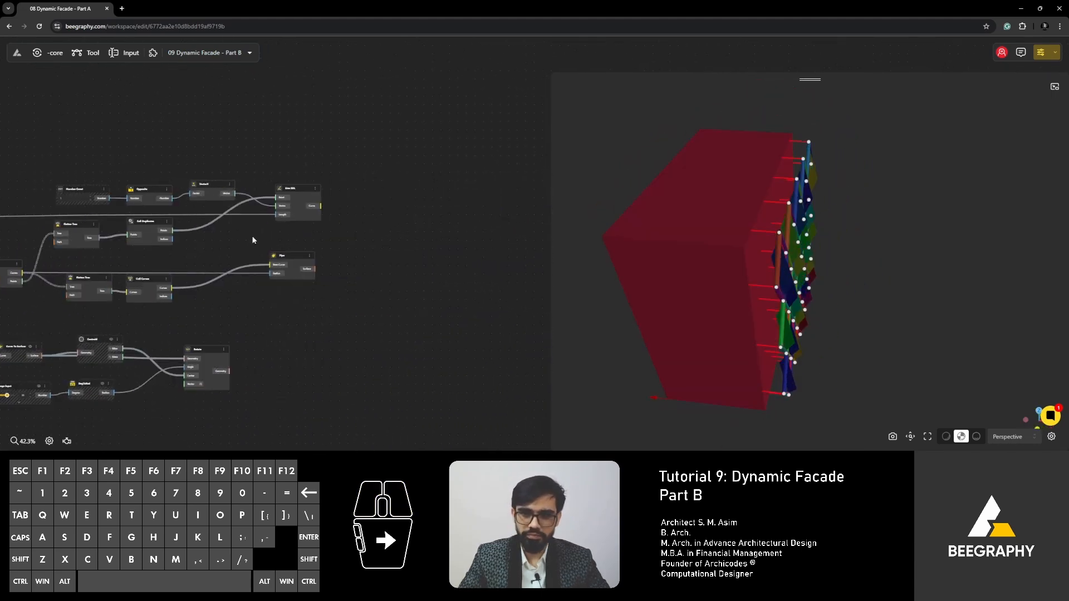
{"action": "double_click", "coordinate": [362, 207]}
{"action": "type", "text": "pipe"}
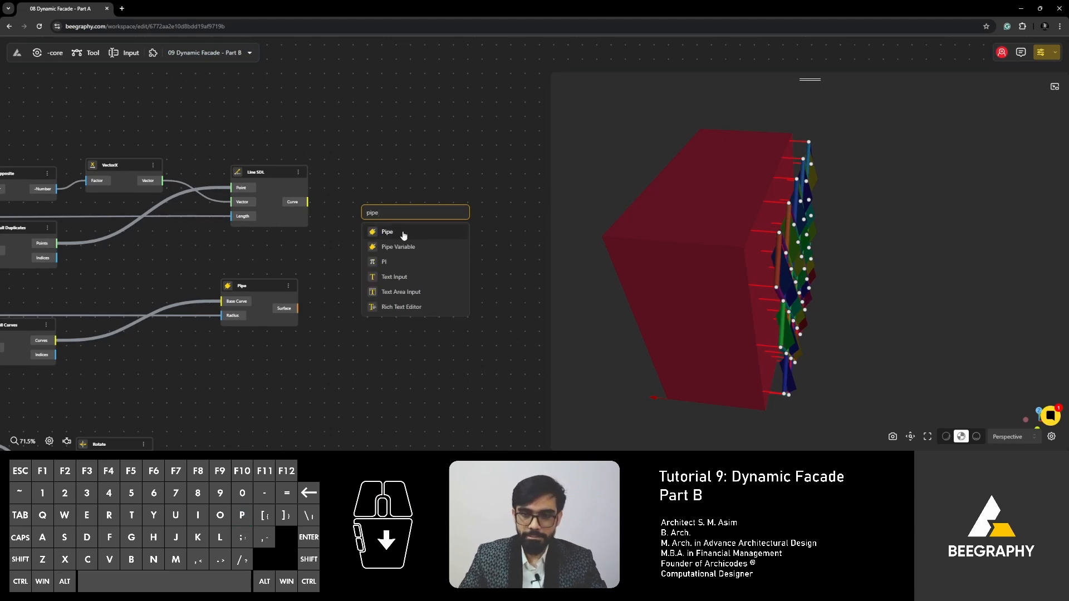
{"action": "left_click", "coordinate": [404, 234]}
{"action": "left_click_drag", "start_coordinate": [307, 202], "coordinate": [380, 246]}
{"action": "scroll", "coordinate": [355, 255], "scroll_direction": "up", "scroll_amount": 3}
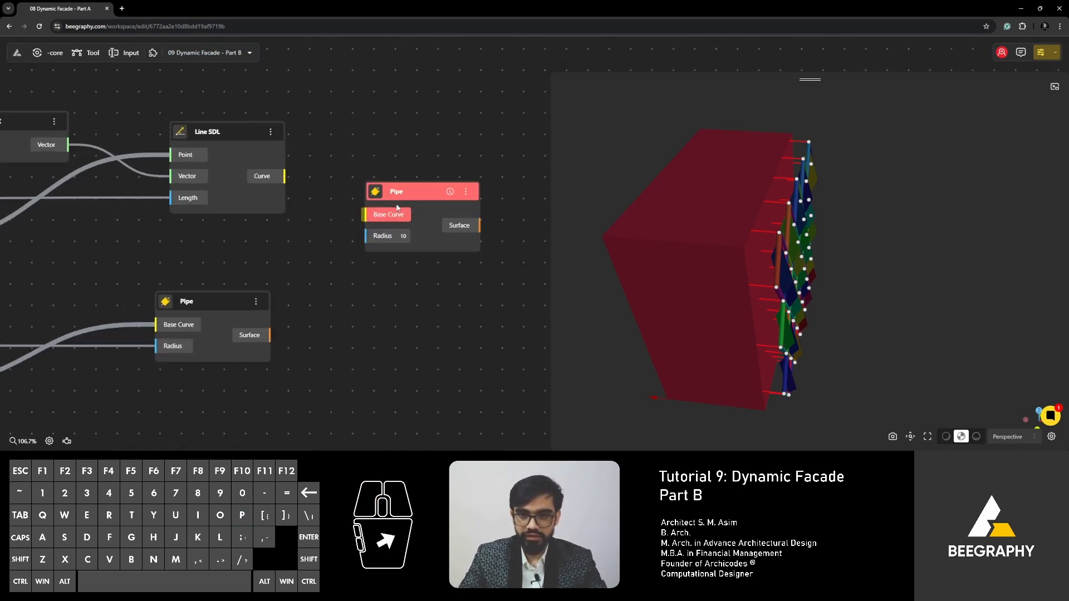
{"action": "left_click_drag", "start_coordinate": [407, 195], "coordinate": [443, 178]}
Reposition the existing frame Pipe node and the 0.1 Range Input that drives the frame thickness
{"action": "scroll", "coordinate": [423, 251], "scroll_direction": "down", "scroll_amount": 3}
{"action": "scroll", "coordinate": [374, 262], "scroll_direction": "down", "scroll_amount": 1}
{"action": "right_click_drag", "start_coordinate": [313, 268], "coordinate": [379, 266]}
{"action": "scroll", "coordinate": [255, 320], "scroll_direction": "up", "scroll_amount": 2}
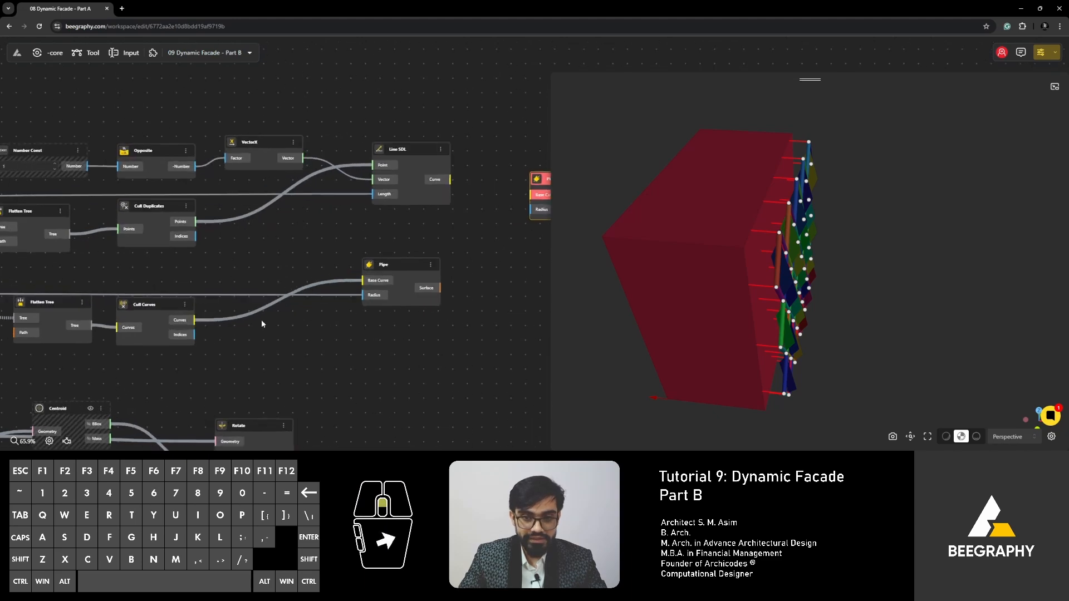
{"action": "left_click_drag", "start_coordinate": [409, 262], "coordinate": [426, 247]}
{"action": "scroll", "coordinate": [428, 252], "scroll_direction": "down", "scroll_amount": 2}
{"action": "right_click_drag", "start_coordinate": [295, 265], "coordinate": [618, 249]}
{"action": "scroll", "coordinate": [191, 253], "scroll_direction": "up", "scroll_amount": 3}
{"action": "left_click_drag", "start_coordinate": [203, 258], "coordinate": [179, 253]}
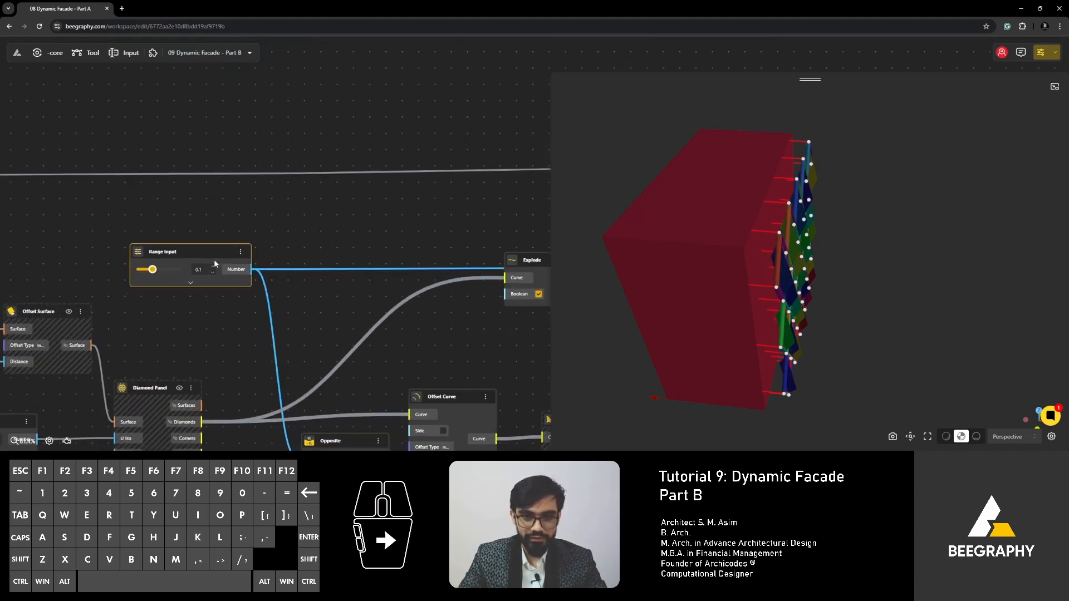
Connect the 0.1 Range Input to the new Pipe's Radius and the Line SDL Curve to its Base Curve
{"action": "scroll", "coordinate": [240, 276], "scroll_direction": "down", "scroll_amount": 2}
{"action": "scroll", "coordinate": [266, 240], "scroll_direction": "up", "scroll_amount": 5}
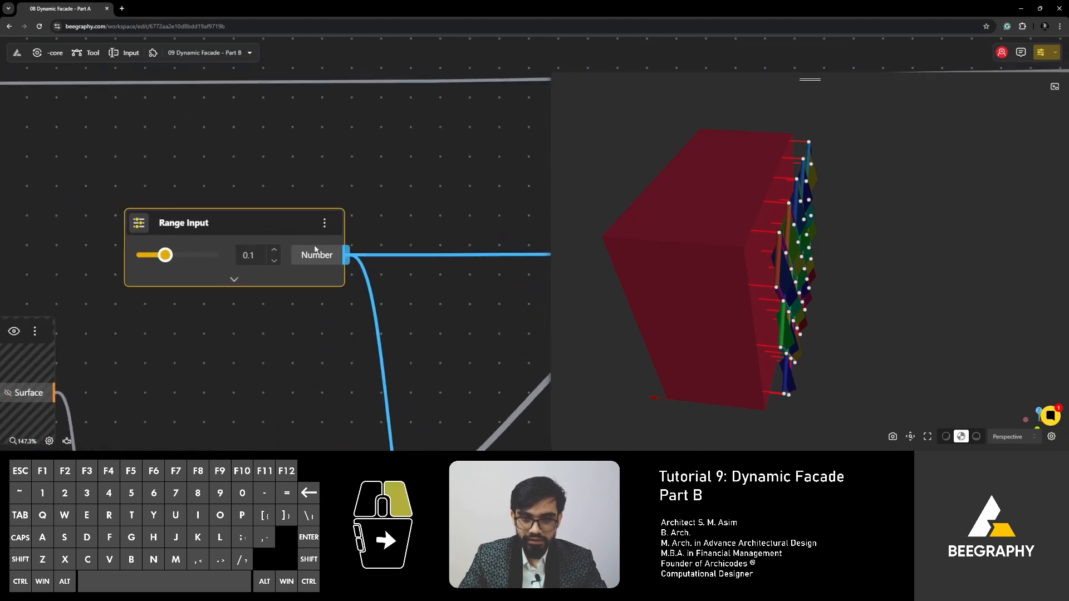
{"action": "scroll", "coordinate": [190, 262], "scroll_direction": "down", "scroll_amount": 3}
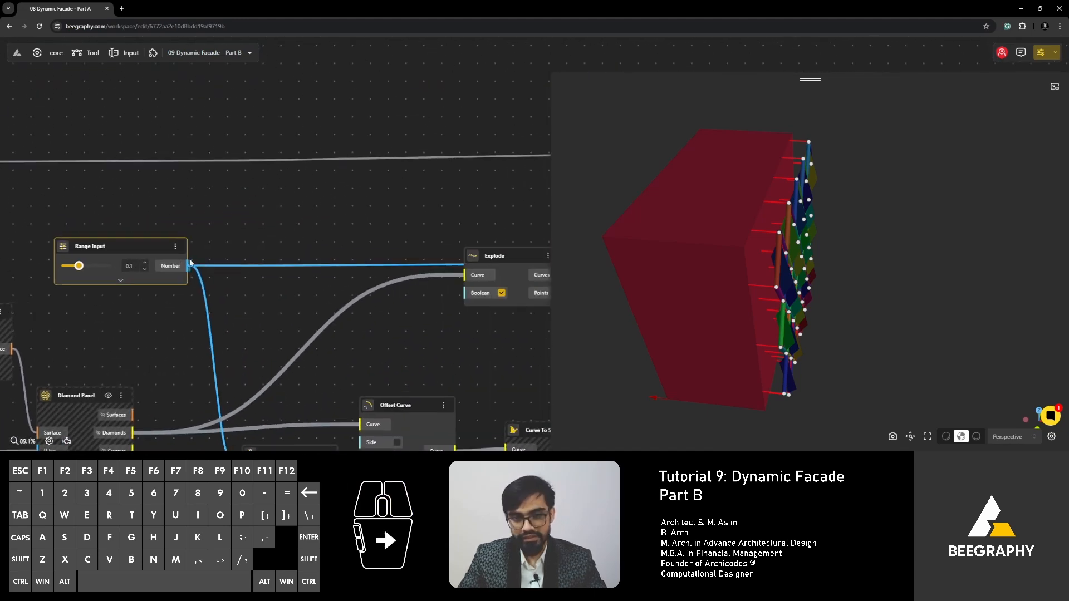
{"action": "scroll", "coordinate": [166, 236], "scroll_direction": "down", "scroll_amount": 8}
{"action": "left_click_drag", "start_coordinate": [184, 266], "coordinate": [367, 253]}
{"action": "scroll", "coordinate": [444, 207], "scroll_direction": "up", "scroll_amount": 10}
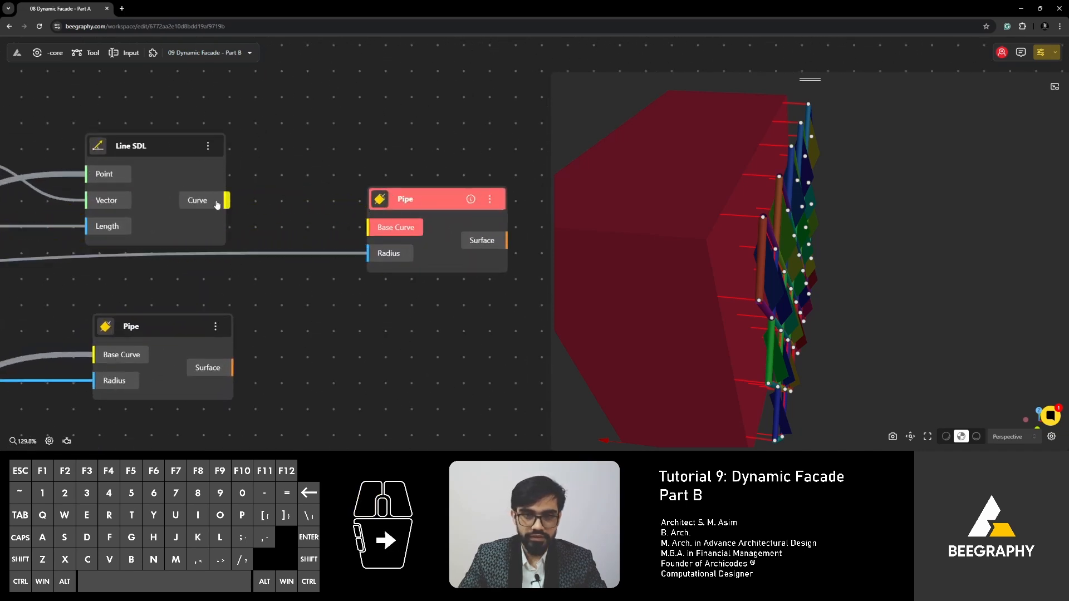
{"action": "left_click_drag", "start_coordinate": [217, 204], "coordinate": [368, 228]}
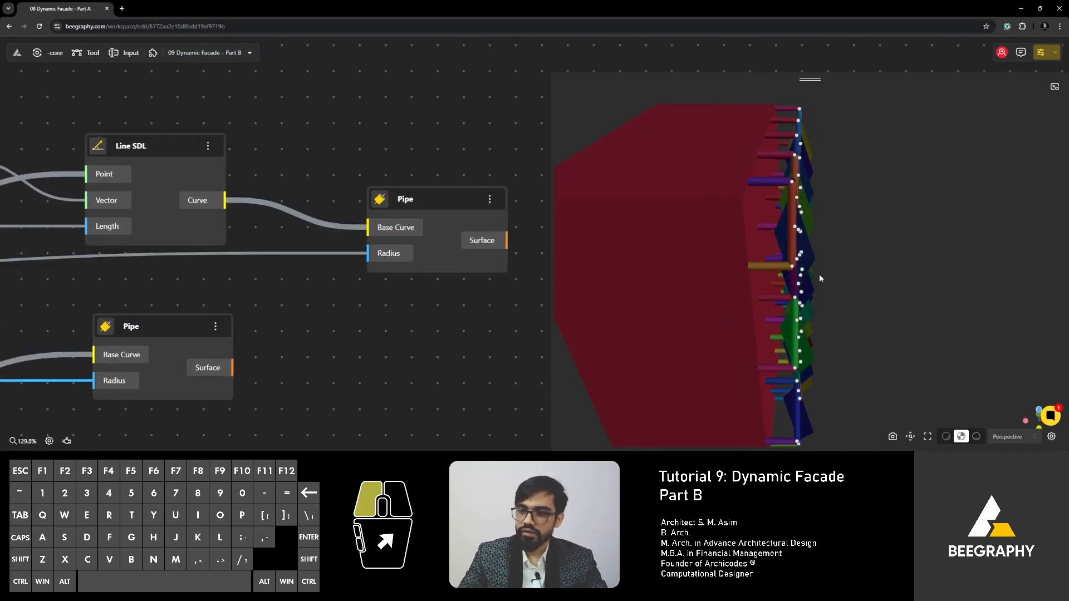
Set the Range Input feeding DegToRad to 90 to turn the diamond panels
{"action": "left_click_drag", "start_coordinate": [819, 275], "coordinate": [696, 286]}
{"action": "scroll", "coordinate": [348, 232], "scroll_direction": "down", "scroll_amount": 5}
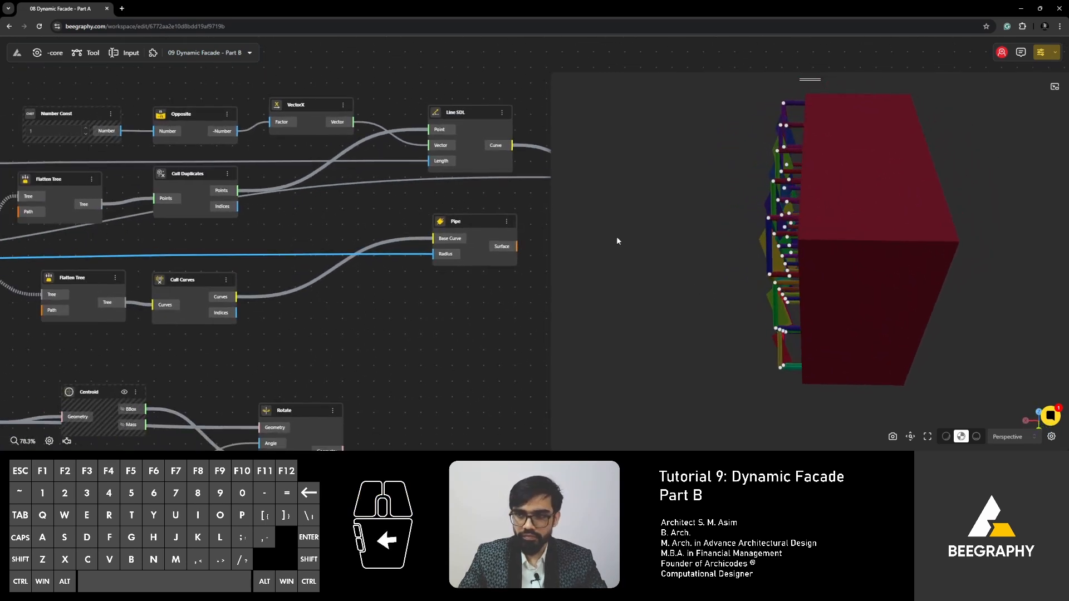
{"action": "left_click_drag", "start_coordinate": [844, 256], "coordinate": [765, 276]}
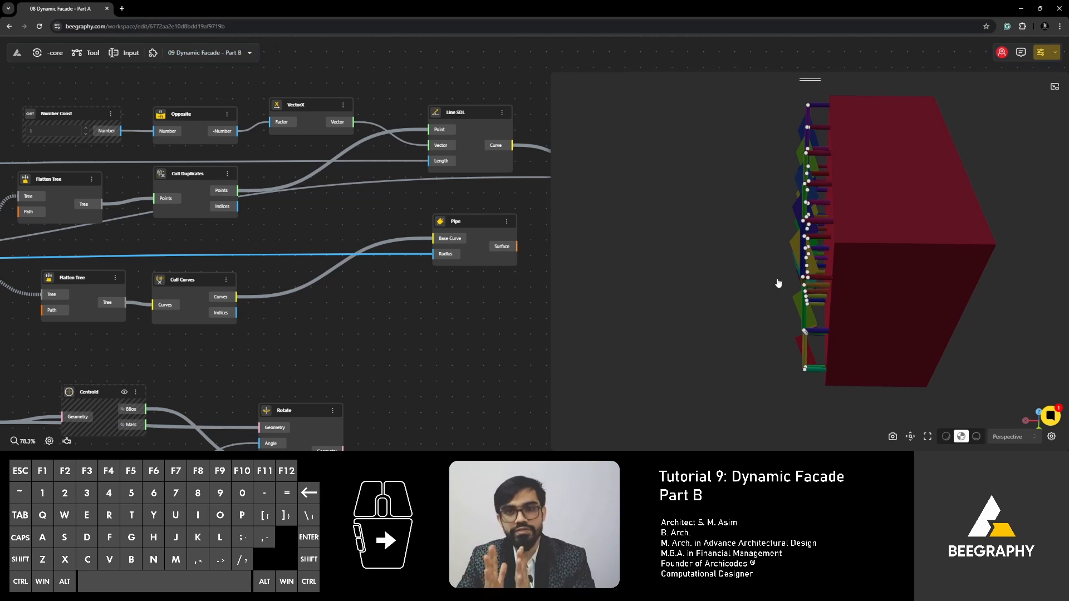
{"action": "scroll", "coordinate": [784, 284], "scroll_direction": "up", "scroll_amount": 1}
{"action": "right_click_drag", "start_coordinate": [784, 284], "coordinate": [841, 287]}
{"action": "scroll", "coordinate": [801, 290], "scroll_direction": "up", "scroll_amount": 2}
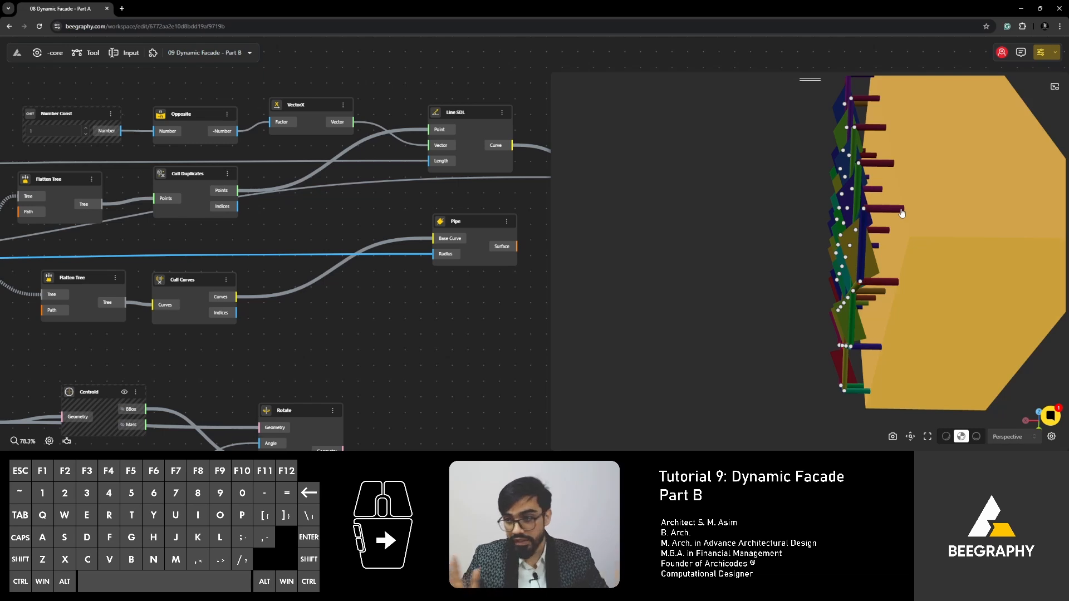
{"action": "scroll", "coordinate": [390, 192], "scroll_direction": "down", "scroll_amount": 6}
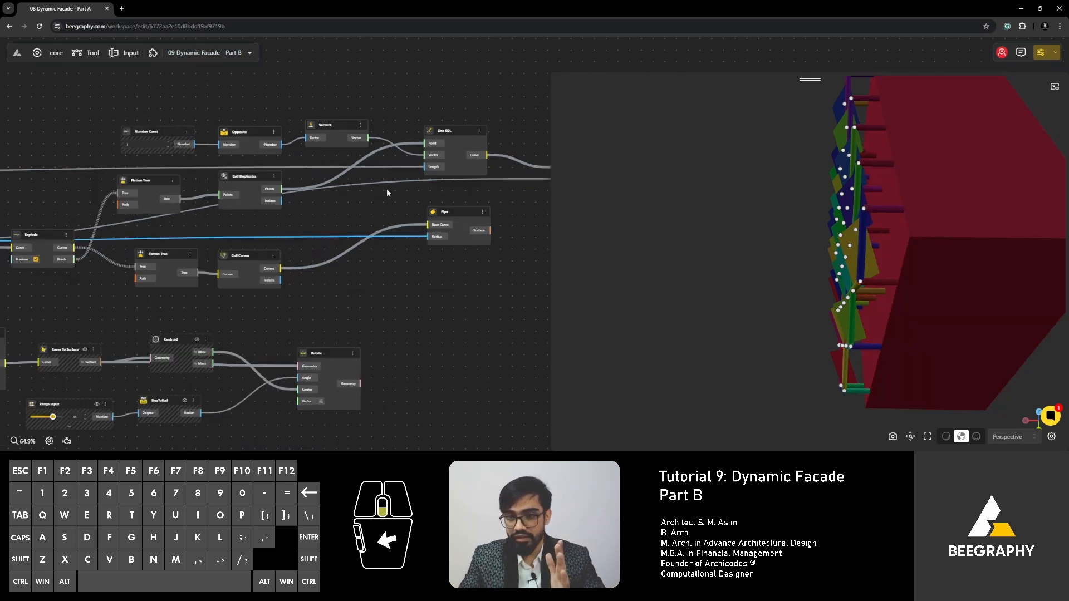
{"action": "scroll", "coordinate": [288, 239], "scroll_direction": "up", "scroll_amount": 8}
{"action": "left_click_drag", "start_coordinate": [230, 336], "coordinate": [246, 335]}
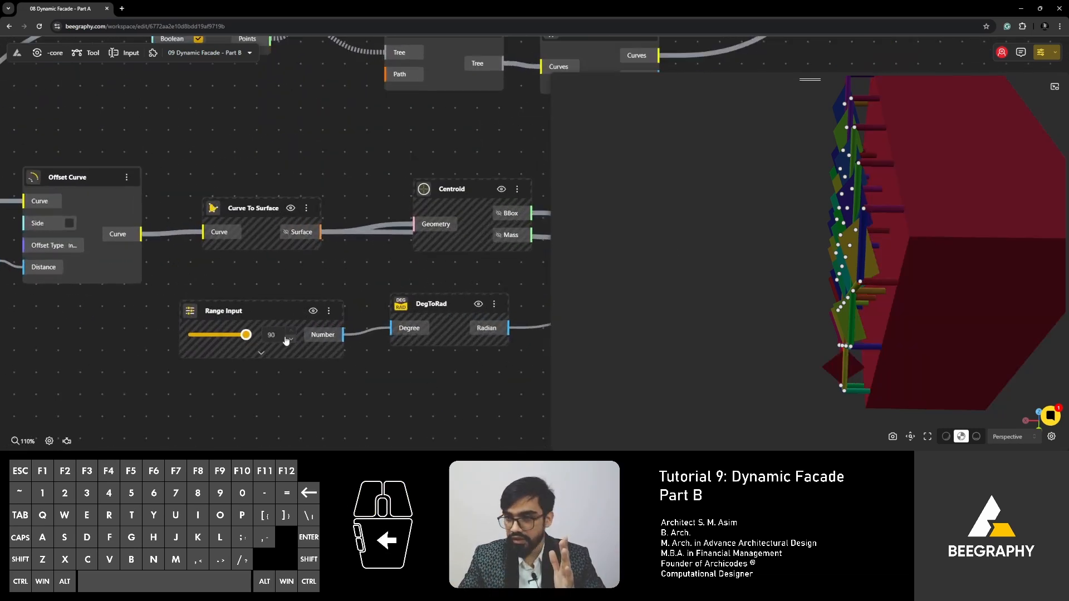
Examine from the front and side how the connector pipes join the diamond frame nodes to the building
{"action": "left_click_drag", "start_coordinate": [802, 261], "coordinate": [769, 256]}
{"action": "scroll", "coordinate": [796, 217], "scroll_direction": "up", "scroll_amount": 4}
{"action": "right_click_drag", "start_coordinate": [770, 173], "coordinate": [767, 225]}
{"action": "left_click_drag", "start_coordinate": [768, 225], "coordinate": [817, 230]}
{"action": "scroll", "coordinate": [816, 233], "scroll_direction": "up", "scroll_amount": 3}
{"action": "right_click_drag", "start_coordinate": [845, 220], "coordinate": [771, 238]}
{"action": "scroll", "coordinate": [825, 240], "scroll_direction": "up", "scroll_amount": 1}
{"action": "scroll", "coordinate": [784, 248], "scroll_direction": "up", "scroll_amount": 2}
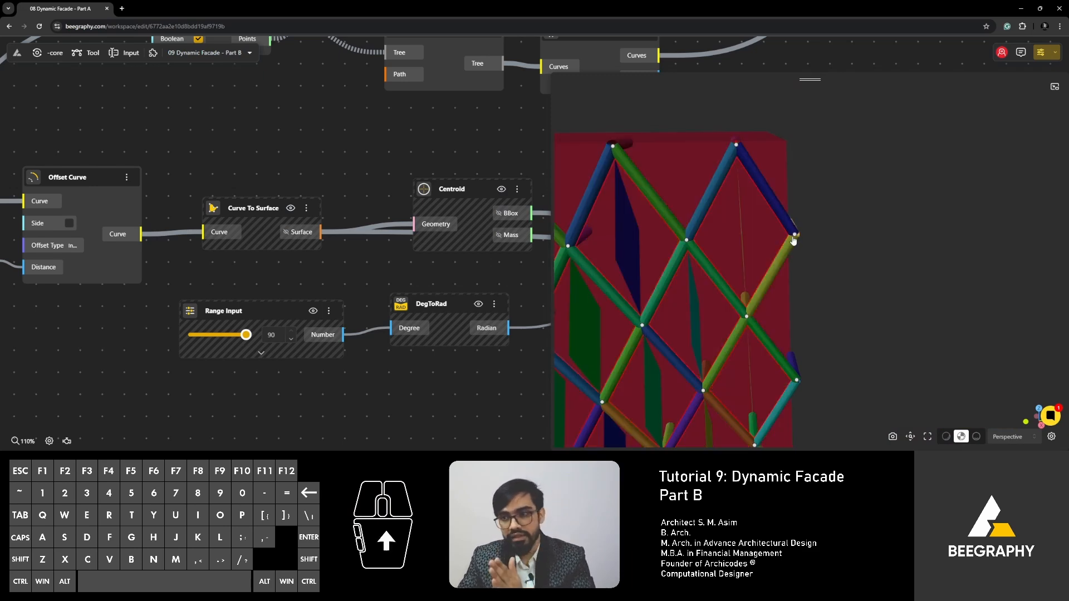
{"action": "left_click_drag", "start_coordinate": [793, 241], "coordinate": [720, 248]}
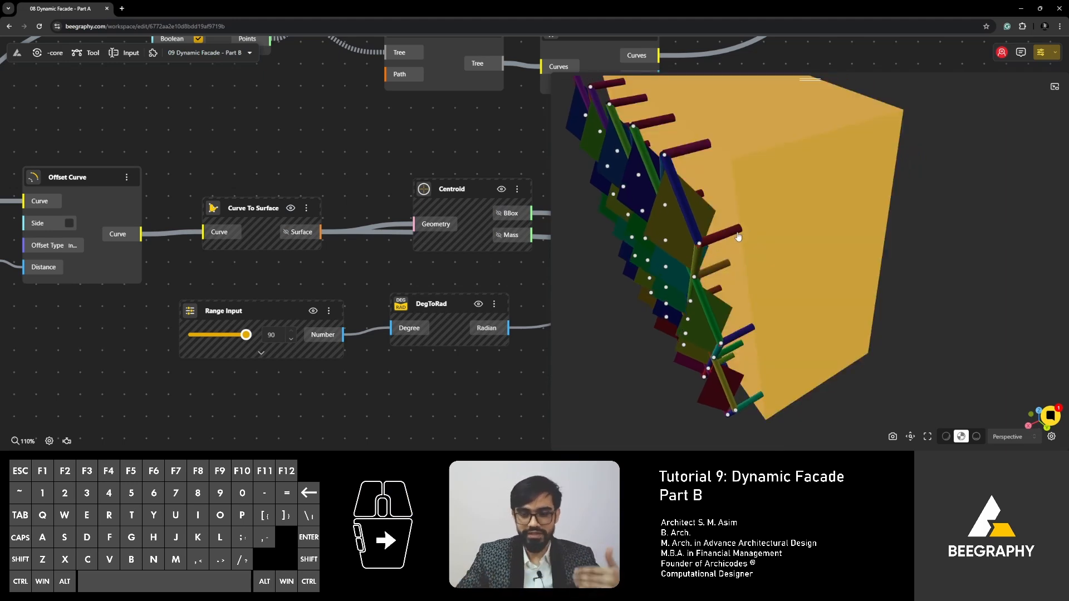
Move the connector Pipe node slightly up in the graph and deselect it
{"action": "scroll", "coordinate": [222, 244], "scroll_direction": "down", "scroll_amount": 10}
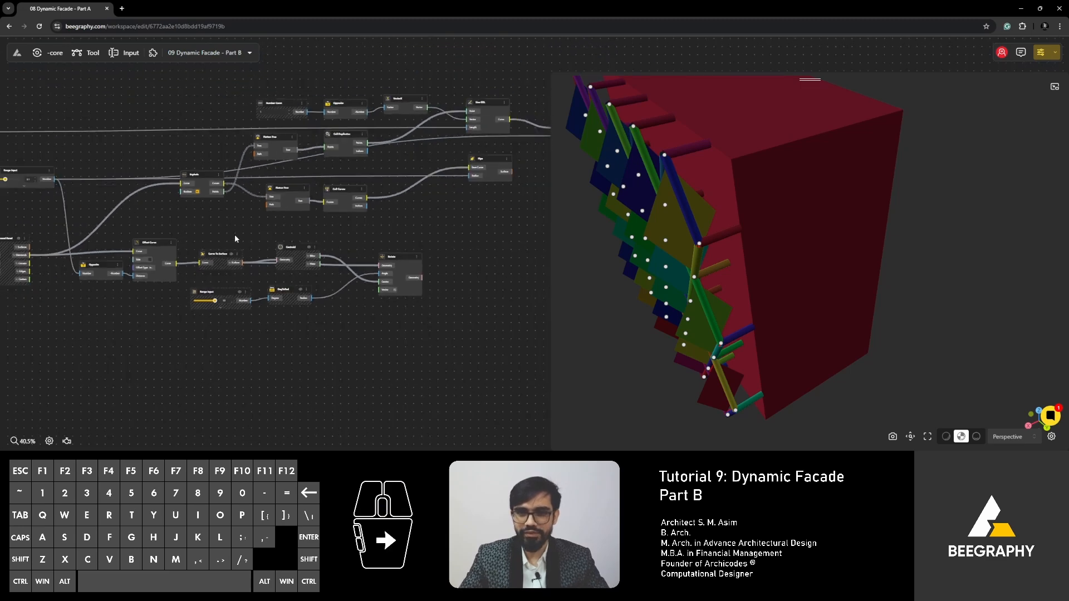
{"action": "right_click_drag", "start_coordinate": [365, 263], "coordinate": [326, 289]}
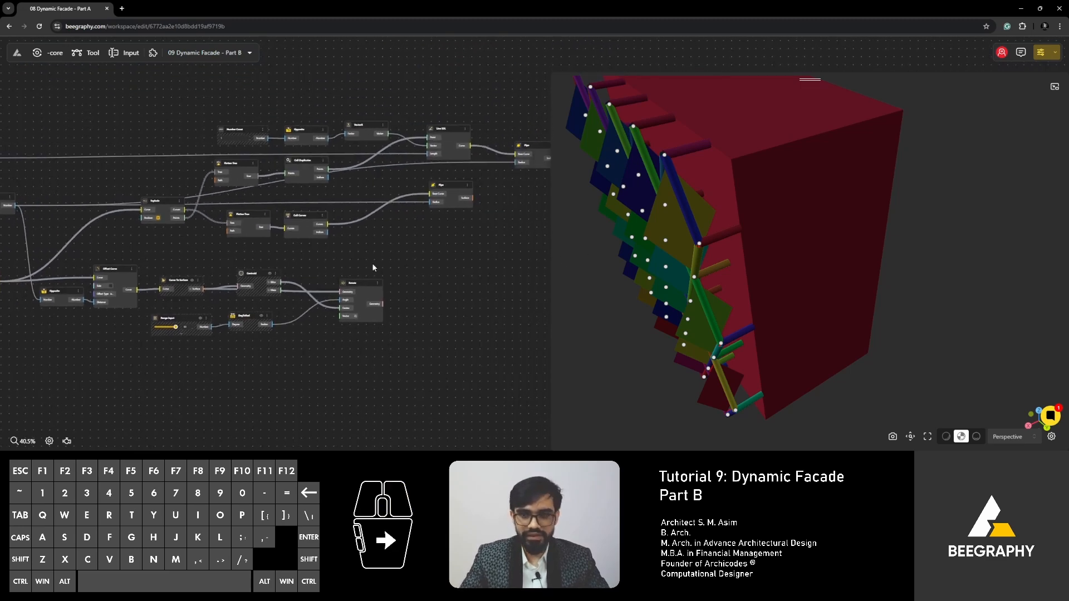
{"action": "right_click_drag", "start_coordinate": [448, 245], "coordinate": [330, 281]}
{"action": "left_click_drag", "start_coordinate": [415, 183], "coordinate": [416, 176]}
{"action": "left_click", "coordinate": [403, 264]}
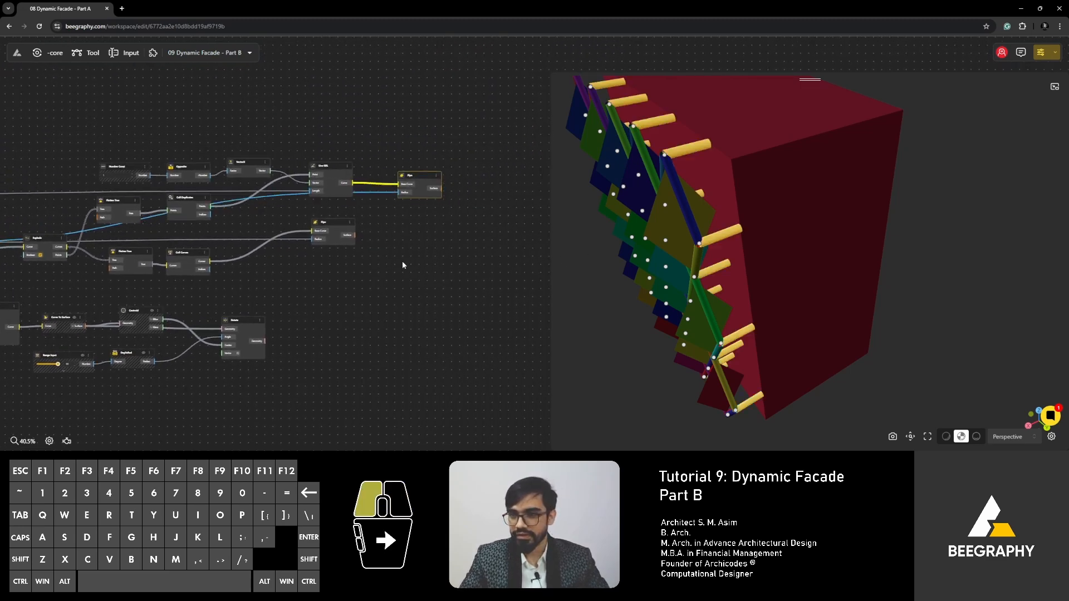
Examine the whole diamond facade from the front and locate the Box node that generates the building
{"action": "right_click_drag", "start_coordinate": [654, 257], "coordinate": [691, 261]}
{"action": "left_click_drag", "start_coordinate": [690, 261], "coordinate": [754, 257]}
{"action": "scroll", "coordinate": [652, 274], "scroll_direction": "down", "scroll_amount": 6}
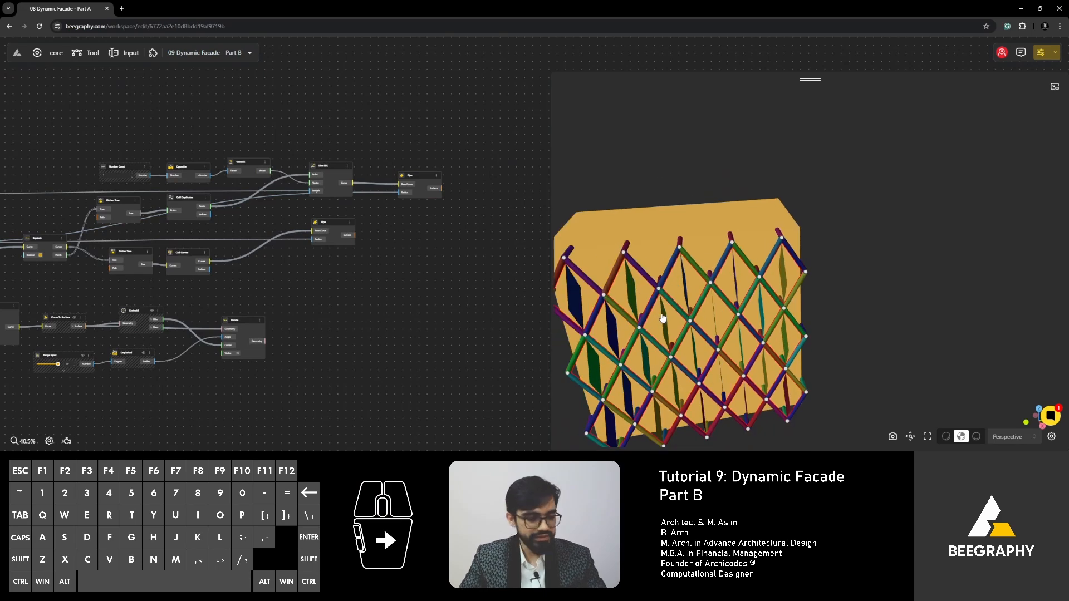
{"action": "right_click_drag", "start_coordinate": [663, 310], "coordinate": [816, 218]}
{"action": "left_click_drag", "start_coordinate": [820, 229], "coordinate": [808, 253]}
{"action": "scroll", "coordinate": [821, 246], "scroll_direction": "down", "scroll_amount": 3}
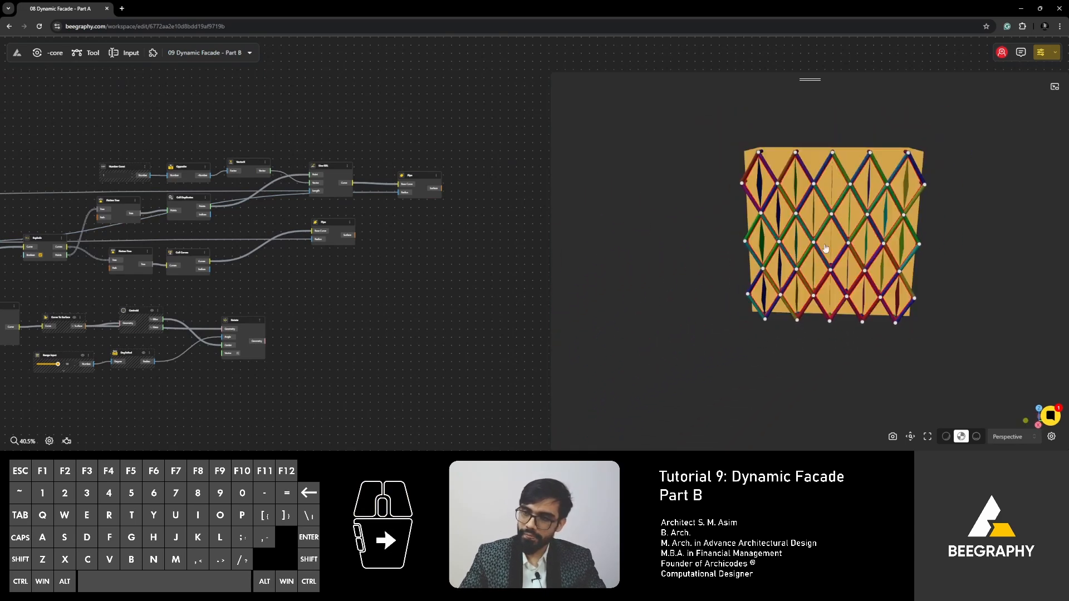
{"action": "right_click_drag", "start_coordinate": [823, 246], "coordinate": [806, 293]}
{"action": "left_click", "coordinate": [805, 294]}
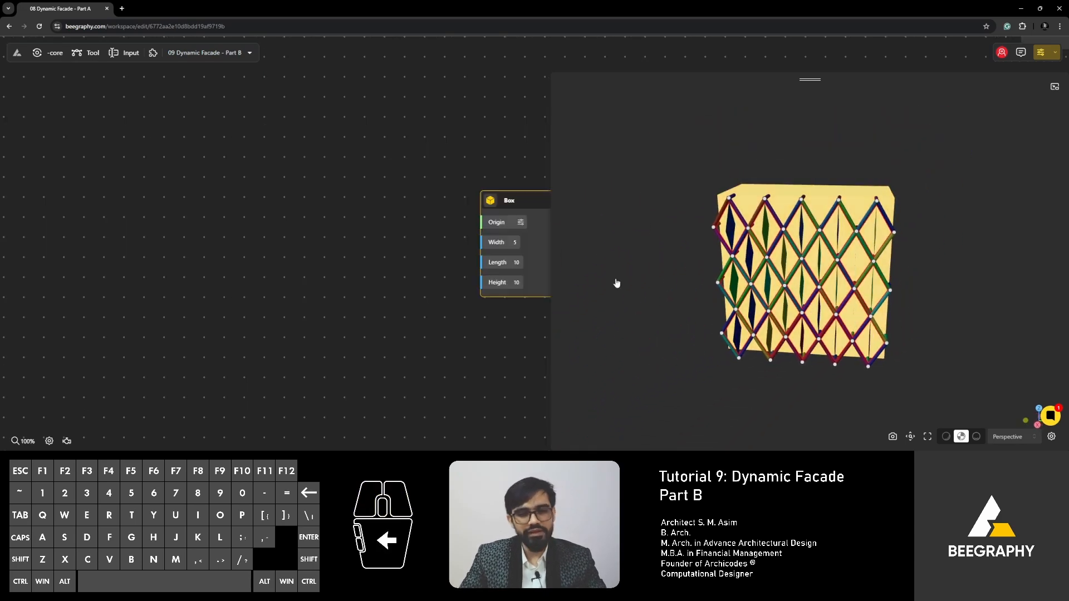
Review the full node graph from the Box node to the Pipe and Rotate nodes alongside the facade front
{"action": "scroll", "coordinate": [252, 302], "scroll_direction": "down", "scroll_amount": 4}
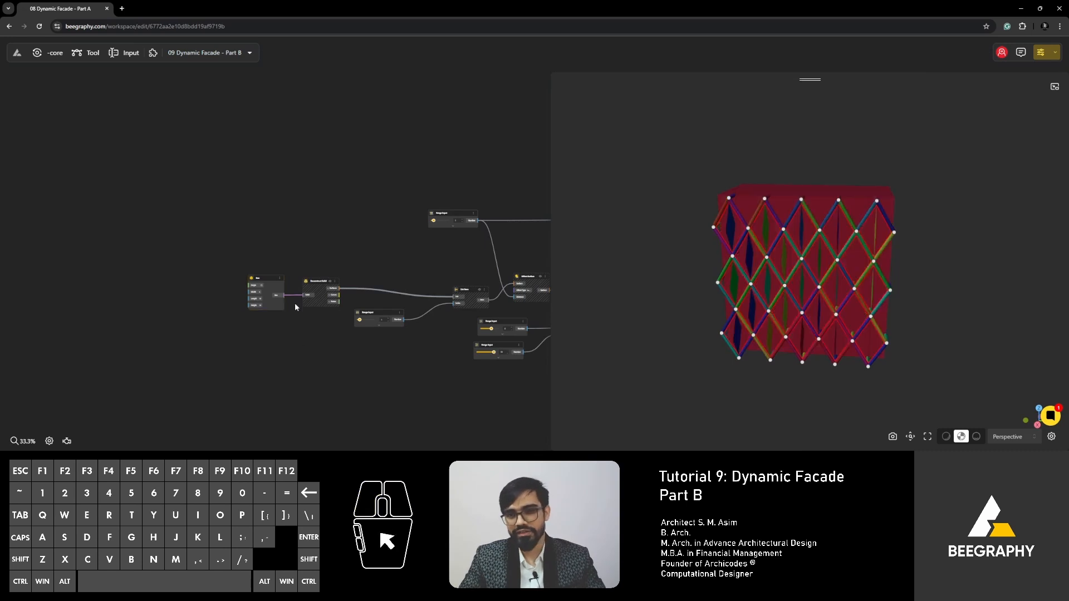
{"action": "scroll", "coordinate": [295, 303], "scroll_direction": "down", "scroll_amount": 4}
{"action": "scroll", "coordinate": [757, 301], "scroll_direction": "up", "scroll_amount": 1}
{"action": "right_click_drag", "start_coordinate": [757, 300], "coordinate": [711, 324]}
{"action": "left_click_drag", "start_coordinate": [711, 324], "coordinate": [736, 310]}
{"action": "scroll", "coordinate": [706, 350], "scroll_direction": "up", "scroll_amount": 3}
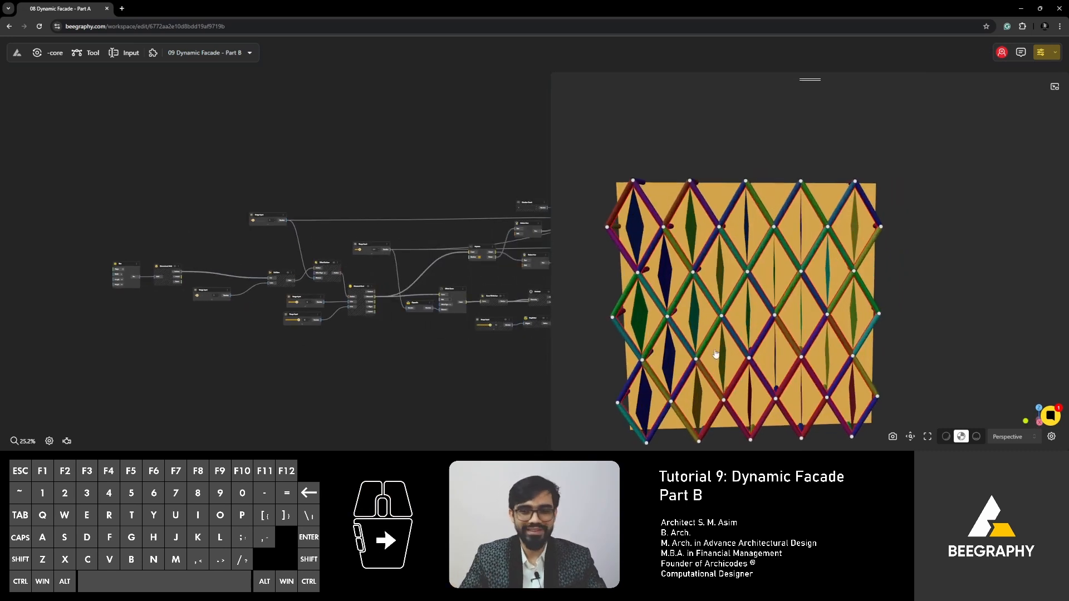
{"action": "right_click_drag", "start_coordinate": [341, 317], "coordinate": [161, 317]}
{"action": "right_click_drag", "start_coordinate": [282, 353], "coordinate": [237, 364]}
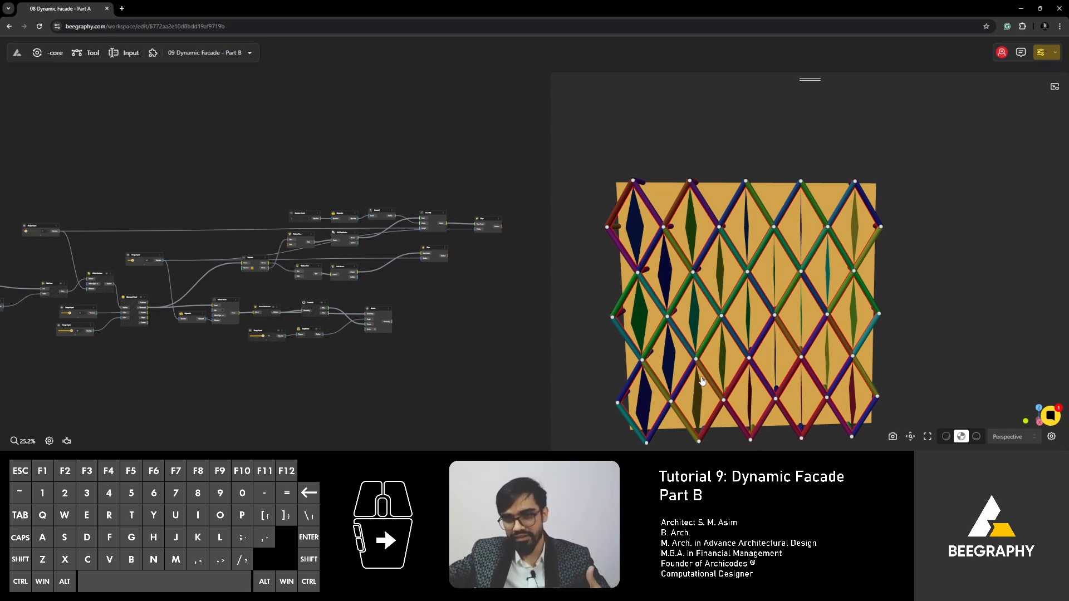
{"action": "right_click_drag", "start_coordinate": [376, 297], "coordinate": [352, 258]}
{"action": "double_click", "coordinate": [324, 352]}
{"action": "type", "text": "point"}
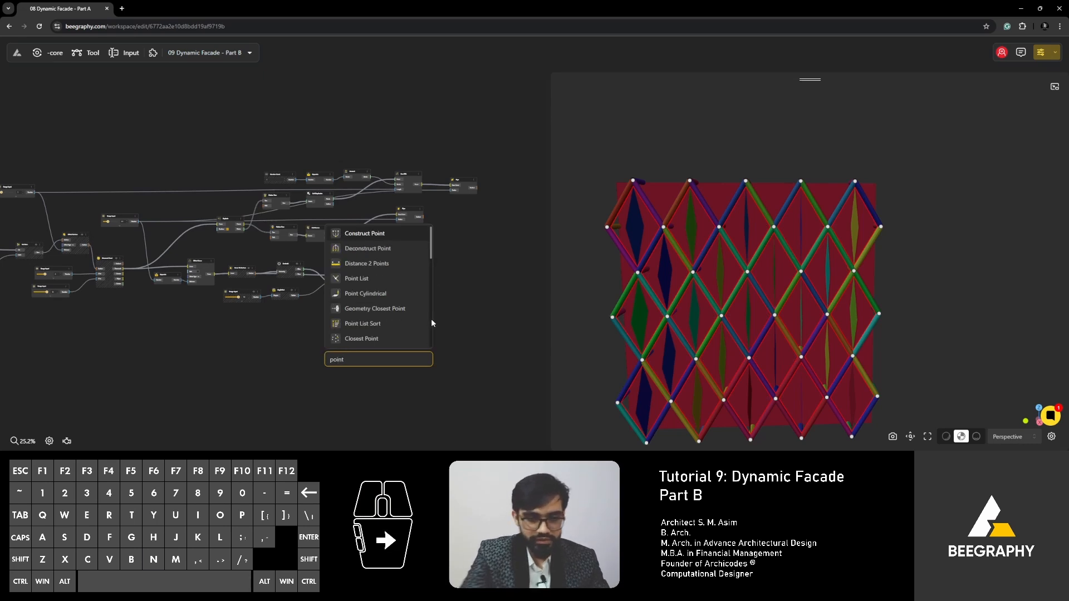
{"action": "type", "text": " on sur"}
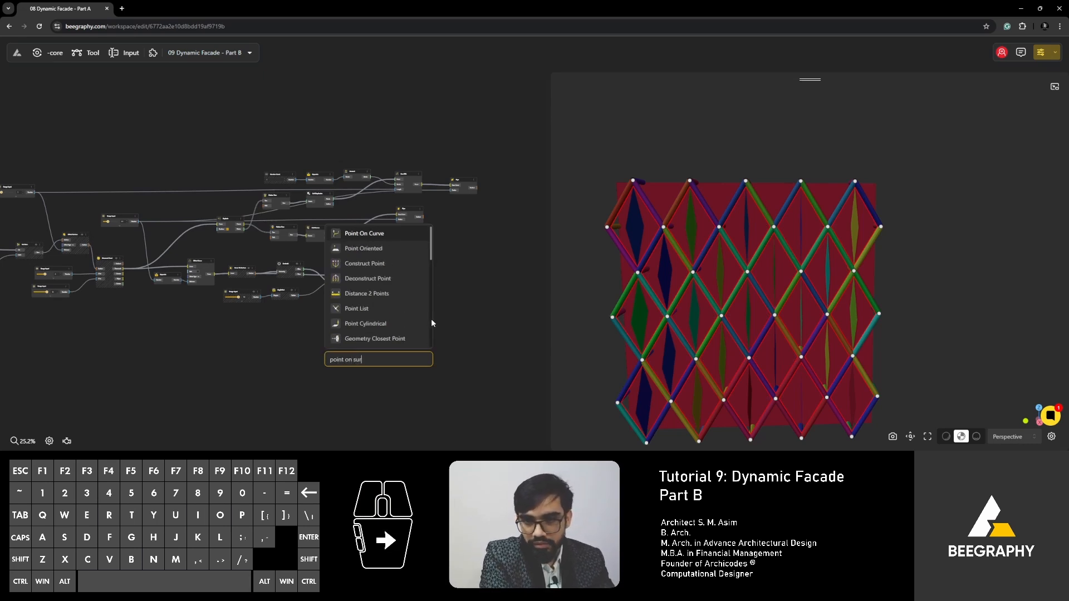
{"action": "type", "text": "face"}
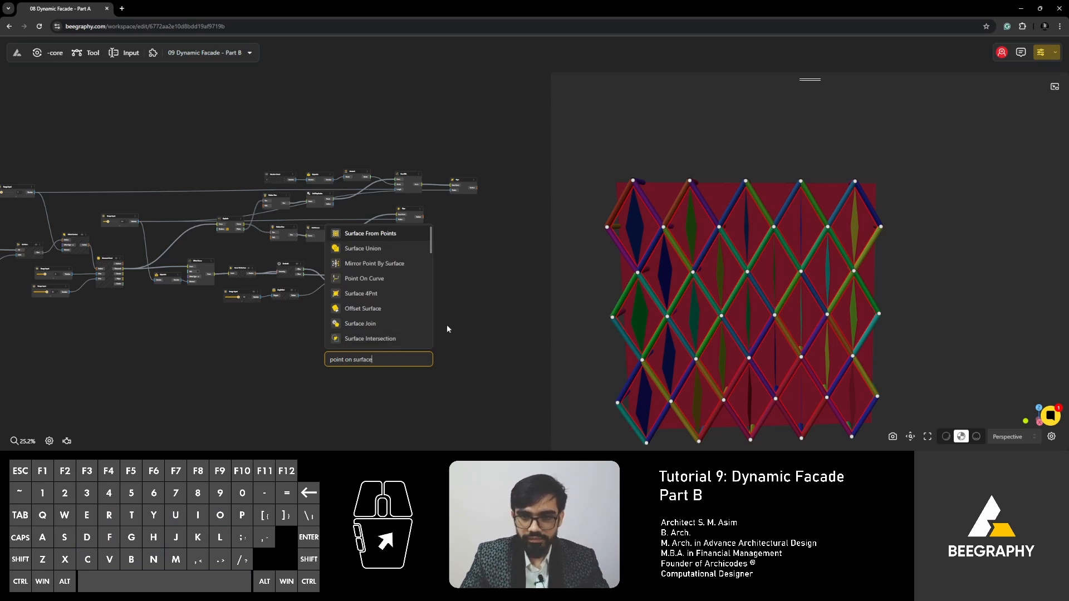
{"action": "right_click", "coordinate": [446, 326]}
Add a Construct Point node and place it near the start of the upper node row
{"action": "right_click_drag", "start_coordinate": [372, 323], "coordinate": [411, 330]}
{"action": "scroll", "coordinate": [309, 241], "scroll_direction": "up", "scroll_amount": 3}
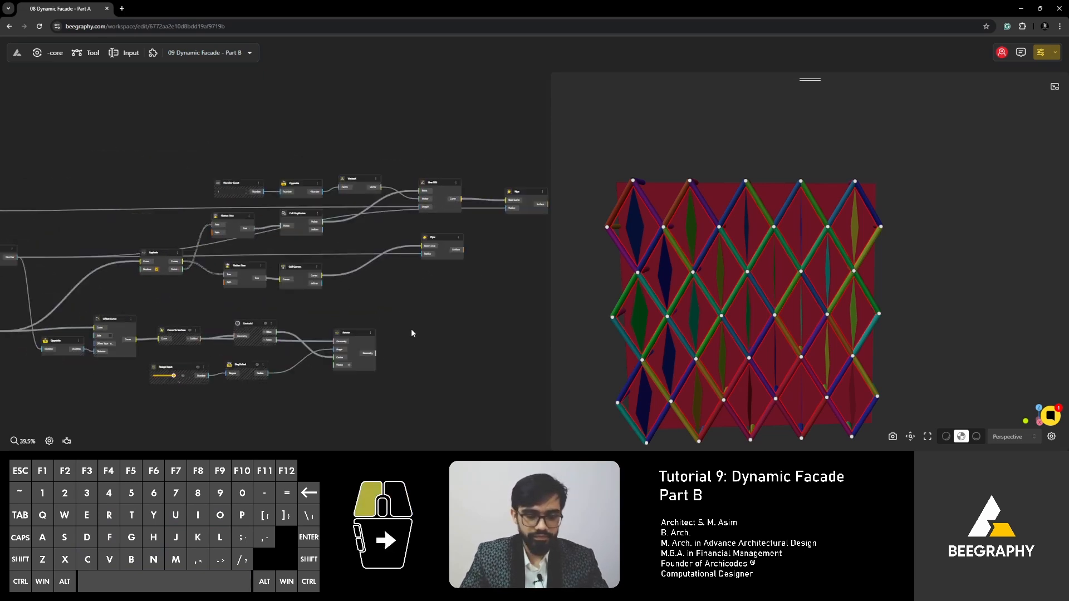
{"action": "double_click", "coordinate": [412, 333]}
{"action": "type", "text": "point"}
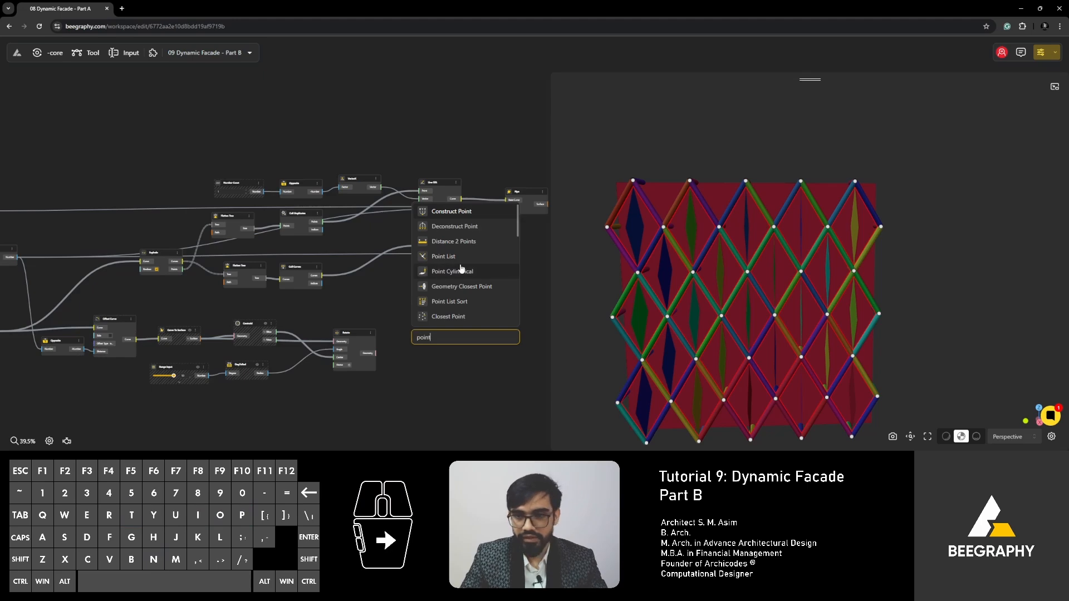
{"action": "left_click", "coordinate": [453, 213]}
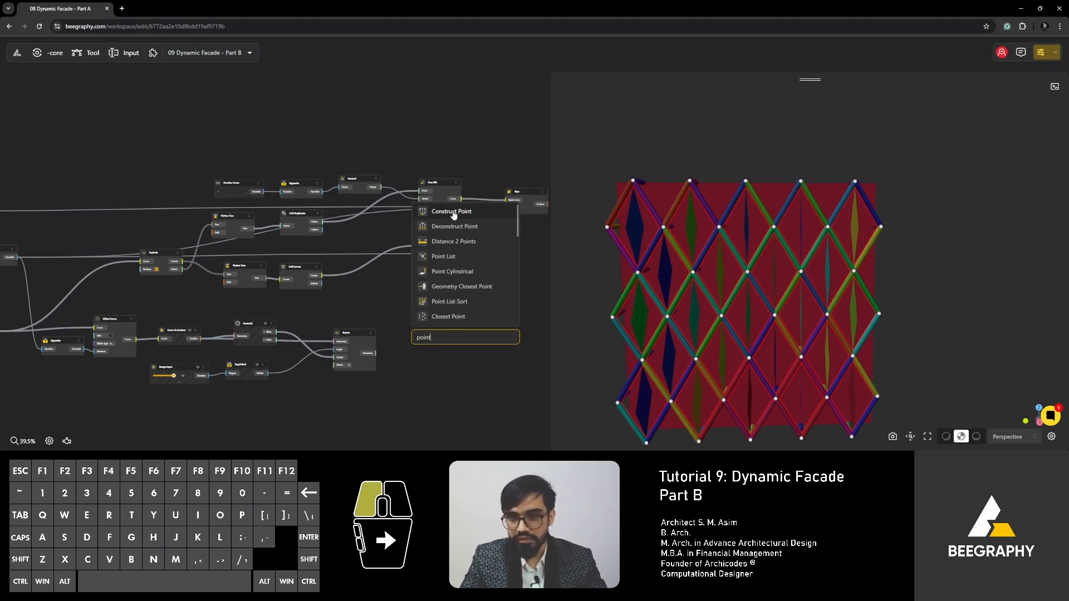
{"action": "right_click_drag", "start_coordinate": [356, 281], "coordinate": [258, 224]}
{"action": "left_click_drag", "start_coordinate": [338, 278], "coordinate": [143, 122]}
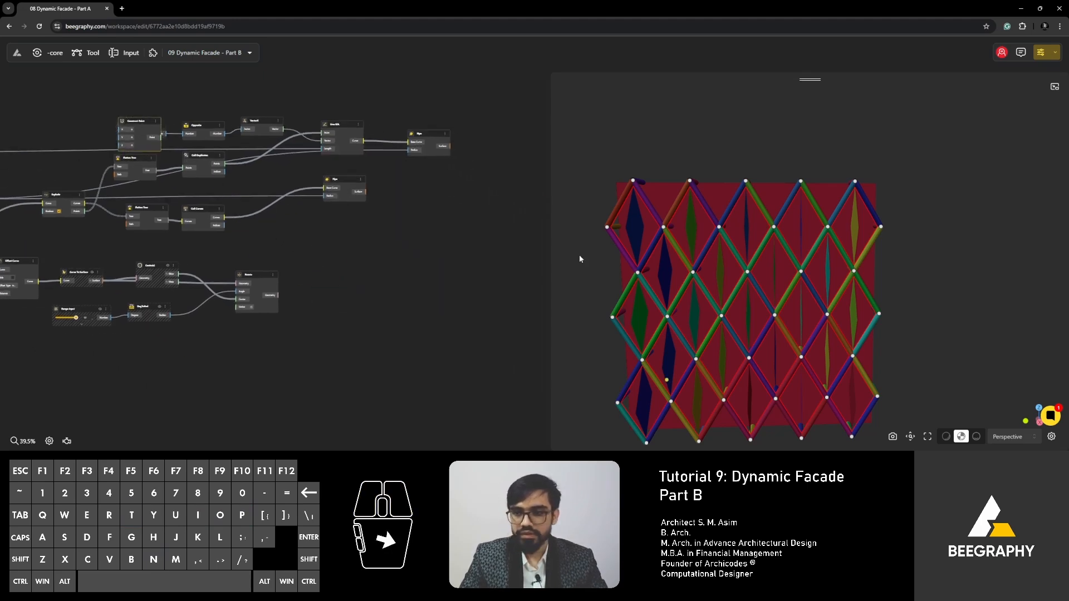
Move the Construct Point node into the empty area above the Number Const node
{"action": "right_click_drag", "start_coordinate": [682, 284], "coordinate": [703, 229]}
{"action": "left_click_drag", "start_coordinate": [707, 237], "coordinate": [799, 279]}
{"action": "scroll", "coordinate": [670, 240], "scroll_direction": "down", "scroll_amount": 4}
{"action": "right_click_drag", "start_coordinate": [668, 356], "coordinate": [686, 292]}
{"action": "left_click_drag", "start_coordinate": [684, 295], "coordinate": [784, 339]}
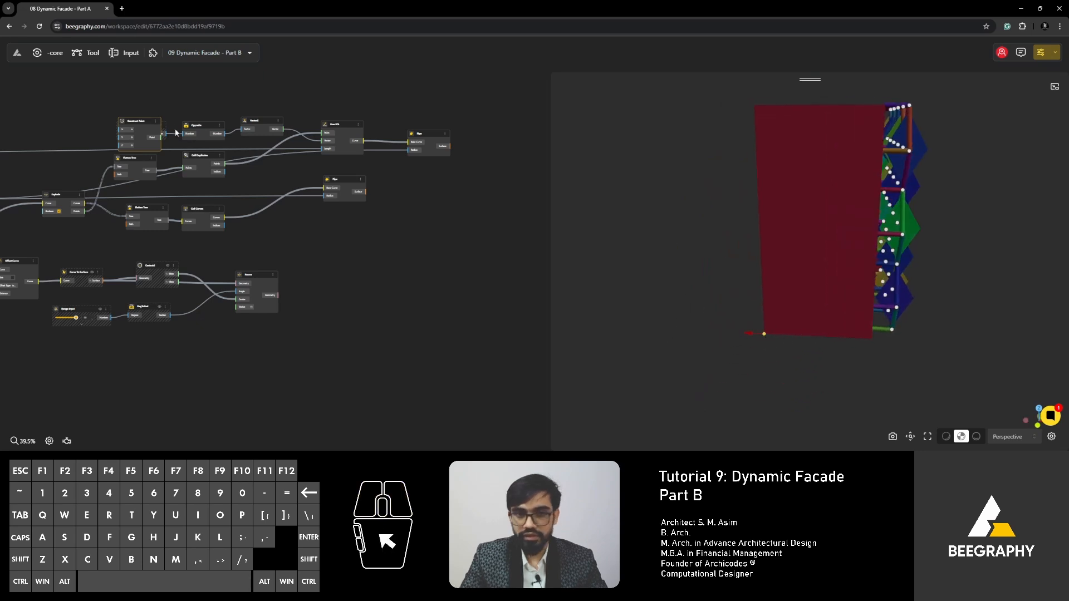
{"action": "left_click_drag", "start_coordinate": [136, 119], "coordinate": [121, 97]}
{"action": "right_click_drag", "start_coordinate": [116, 133], "coordinate": [368, 250]}
{"action": "scroll", "coordinate": [368, 249], "scroll_direction": "up", "scroll_amount": 3}
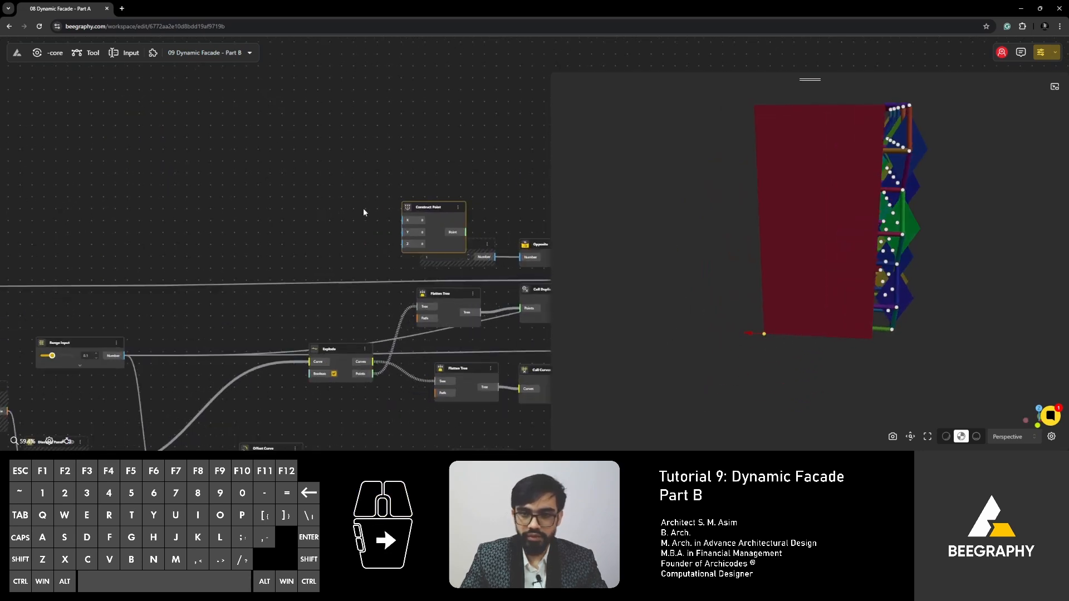
{"action": "left_click_drag", "start_coordinate": [414, 207], "coordinate": [305, 147]}
Add a Range Input with value 5 and connect it to the Construct Point's X input
{"action": "double_click", "coordinate": [217, 167]}
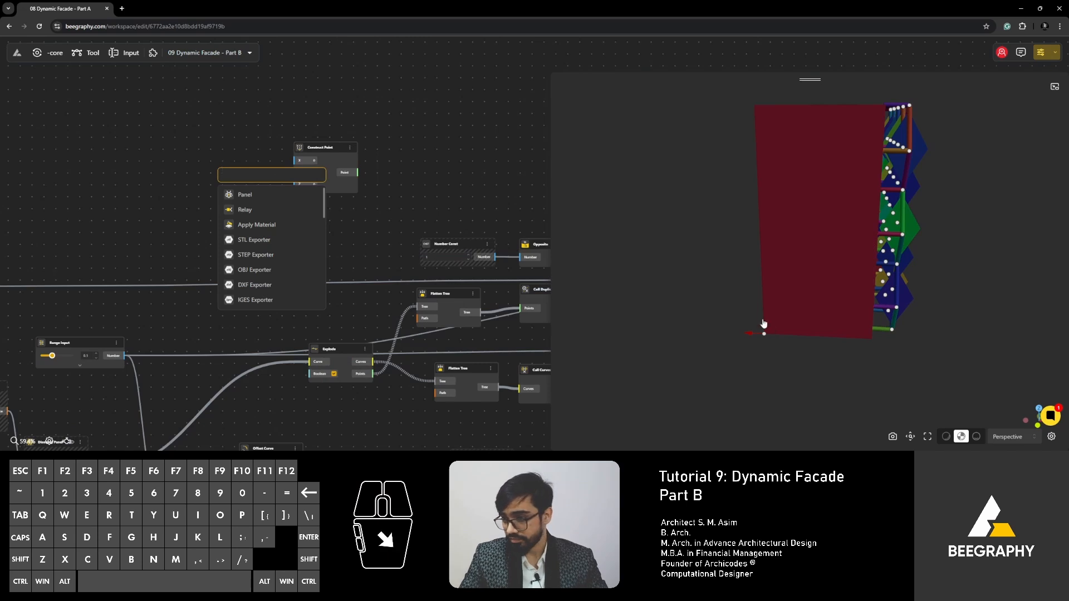
{"action": "left_click_drag", "start_coordinate": [764, 324], "coordinate": [735, 363]}
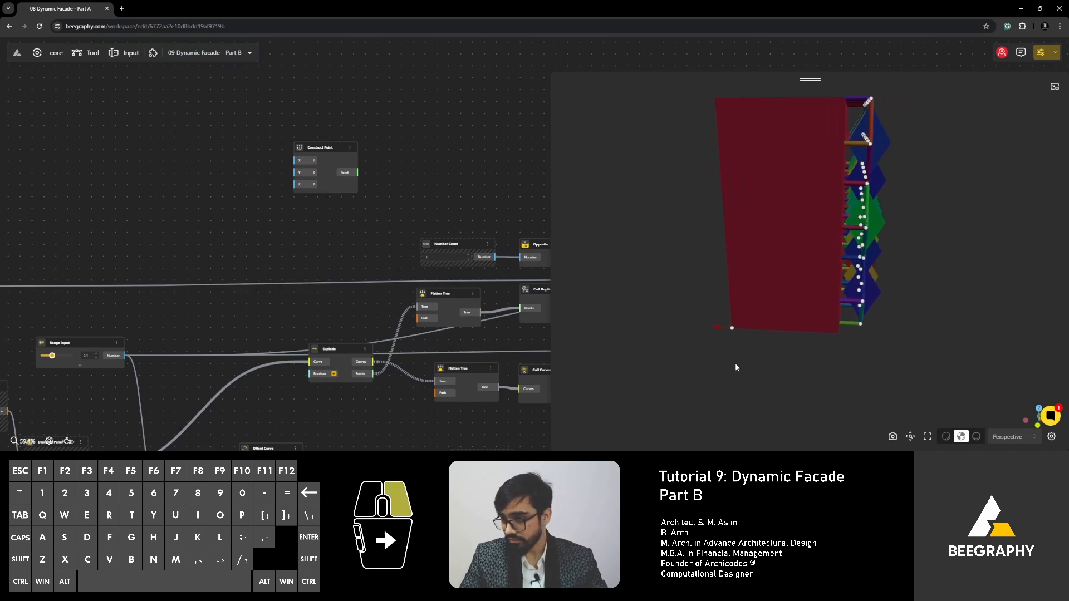
{"action": "double_click", "coordinate": [143, 161]}
{"action": "type", "text": "range"}
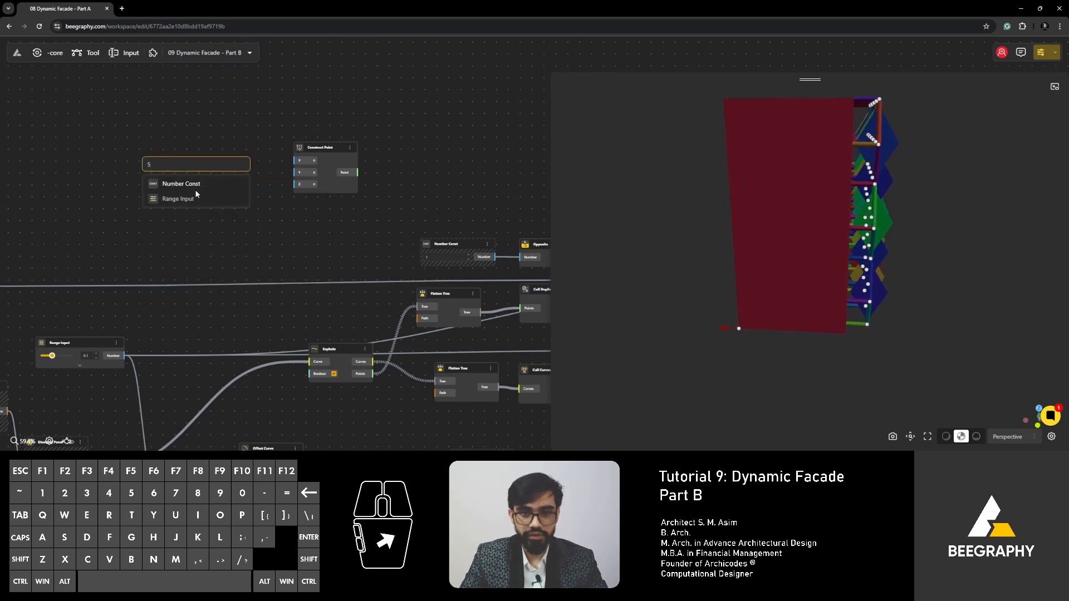
{"action": "left_click", "coordinate": [167, 198]}
{"action": "left_click_drag", "start_coordinate": [230, 175], "coordinate": [295, 161]}
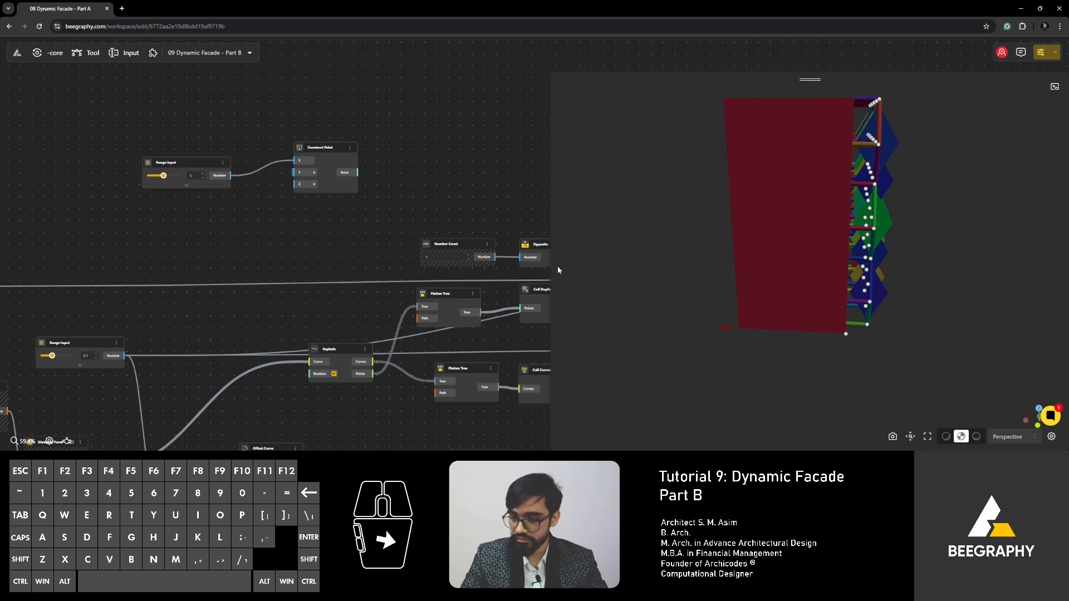
Raise the X Range Input to 6 and reposition its node farther from the Construct Point node
{"action": "left_click_drag", "start_coordinate": [559, 270], "coordinate": [757, 317]}
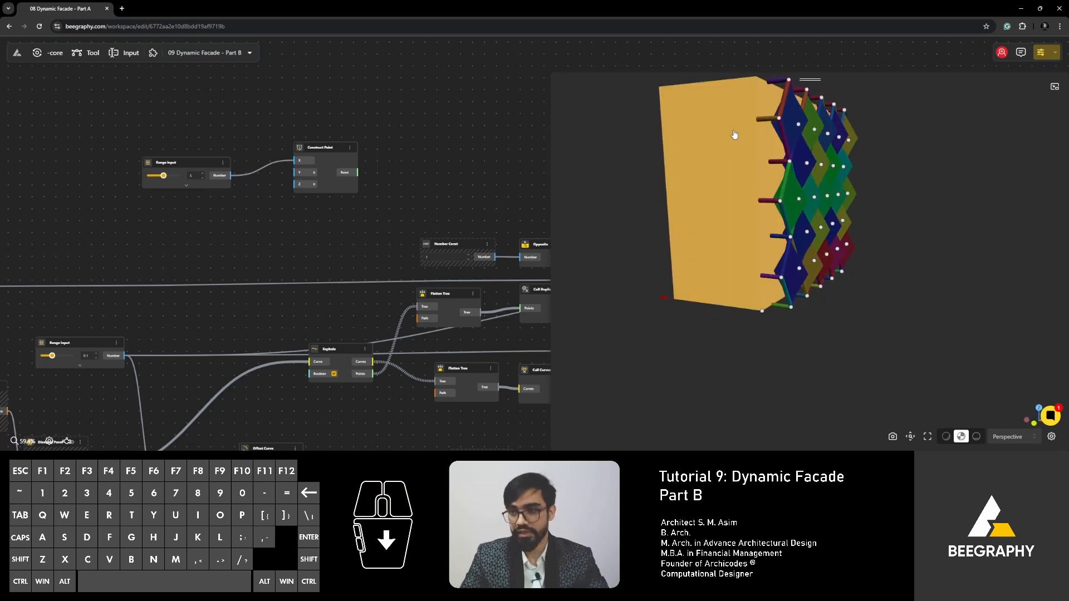
{"action": "right_click_drag", "start_coordinate": [711, 337], "coordinate": [730, 363]}
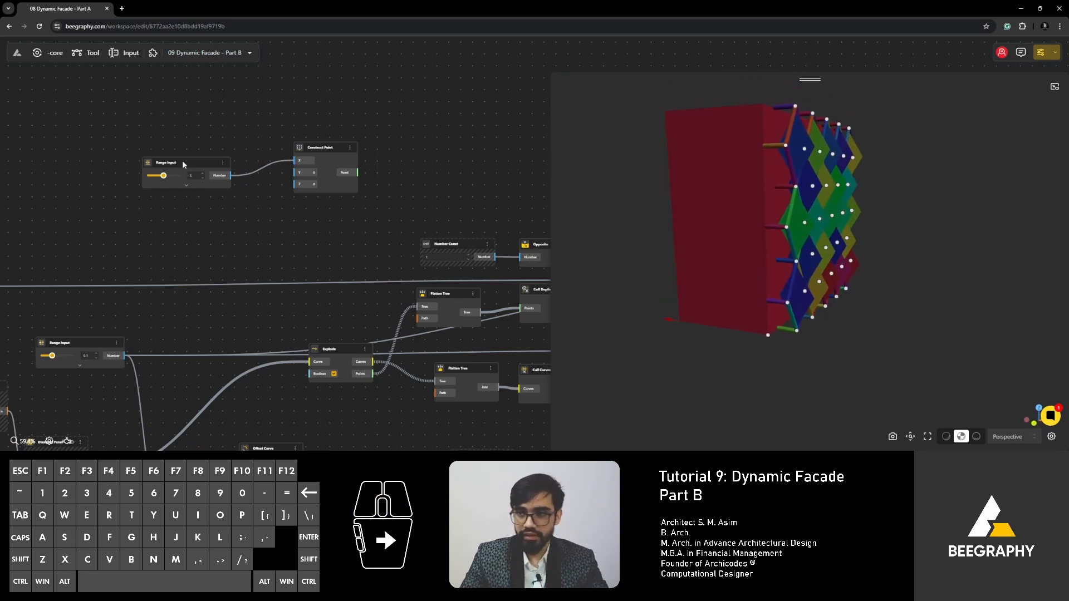
{"action": "left_click_drag", "start_coordinate": [183, 164], "coordinate": [148, 169]}
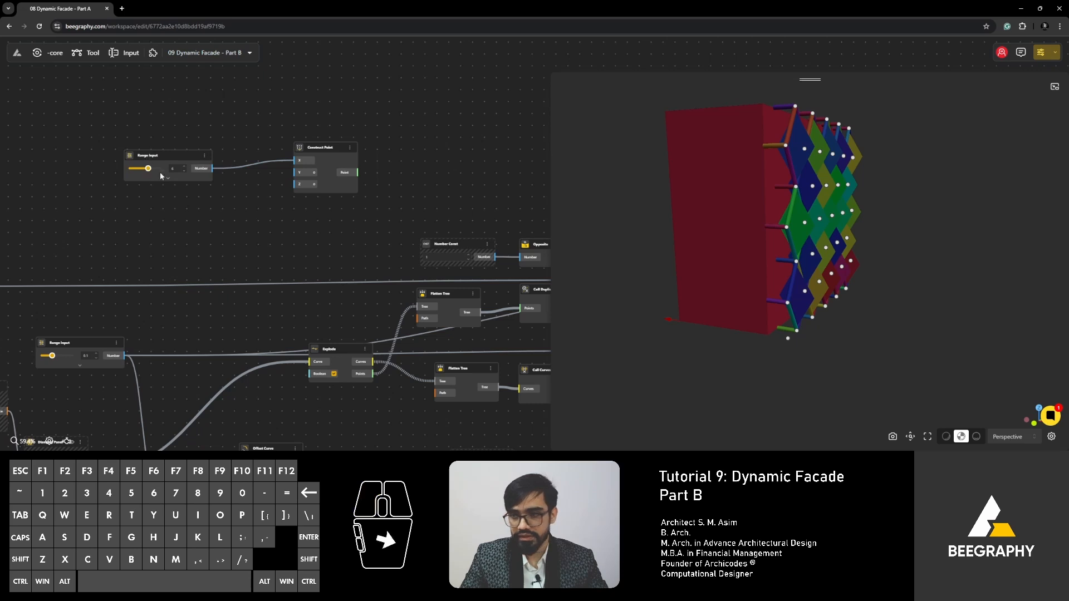
{"action": "left_click_drag", "start_coordinate": [704, 334], "coordinate": [724, 351]}
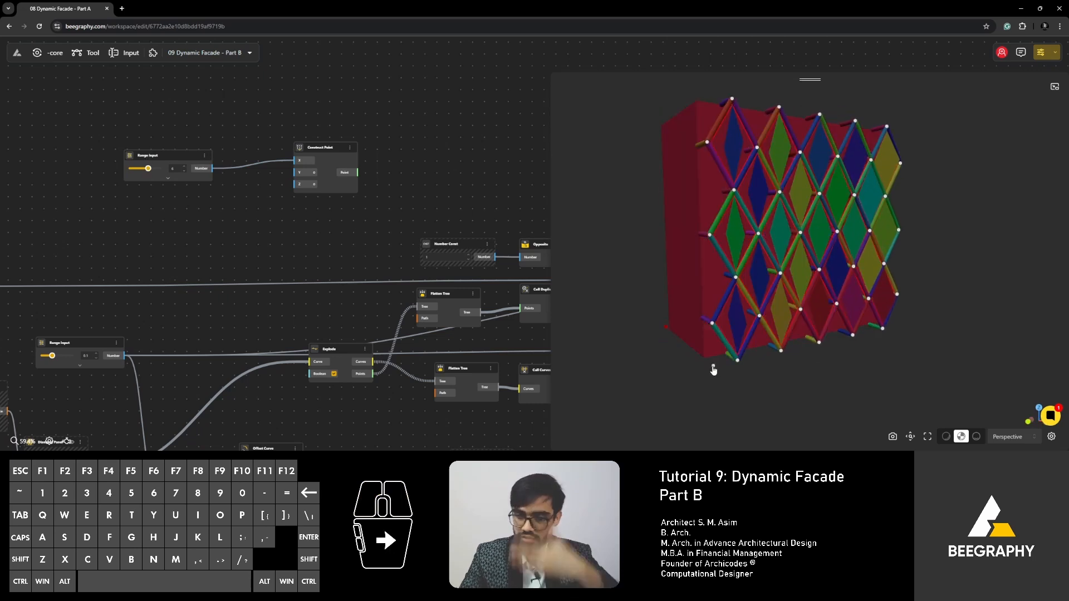
{"action": "left_click_drag", "start_coordinate": [161, 156], "coordinate": [144, 143]}
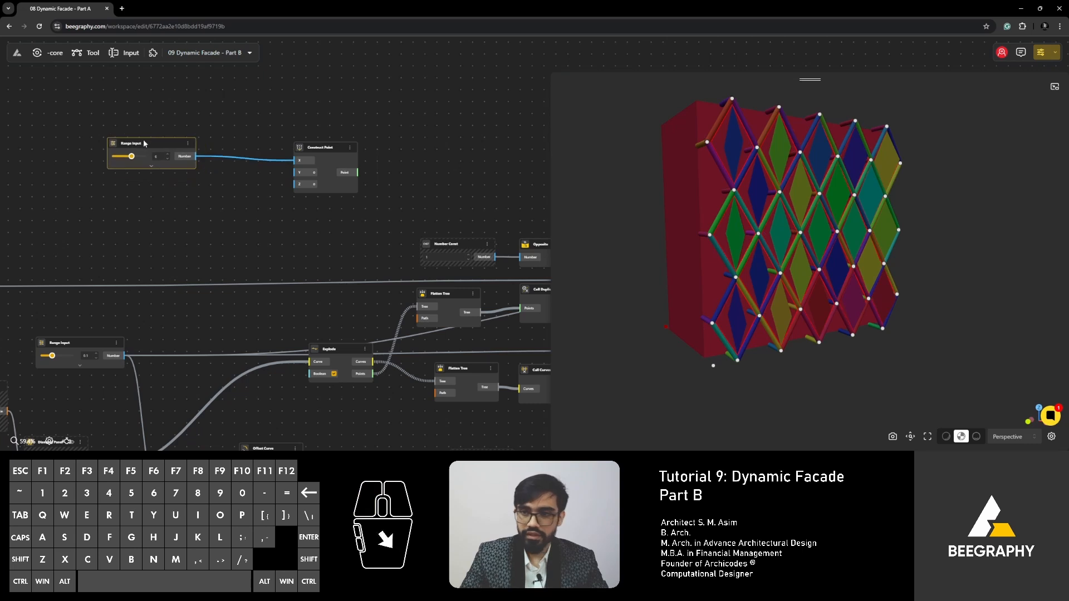
Add a Range Input with value 12, duplicate it, and connect the pair to the Construct Point's Y and Z inputs
{"action": "double_click", "coordinate": [159, 205]}
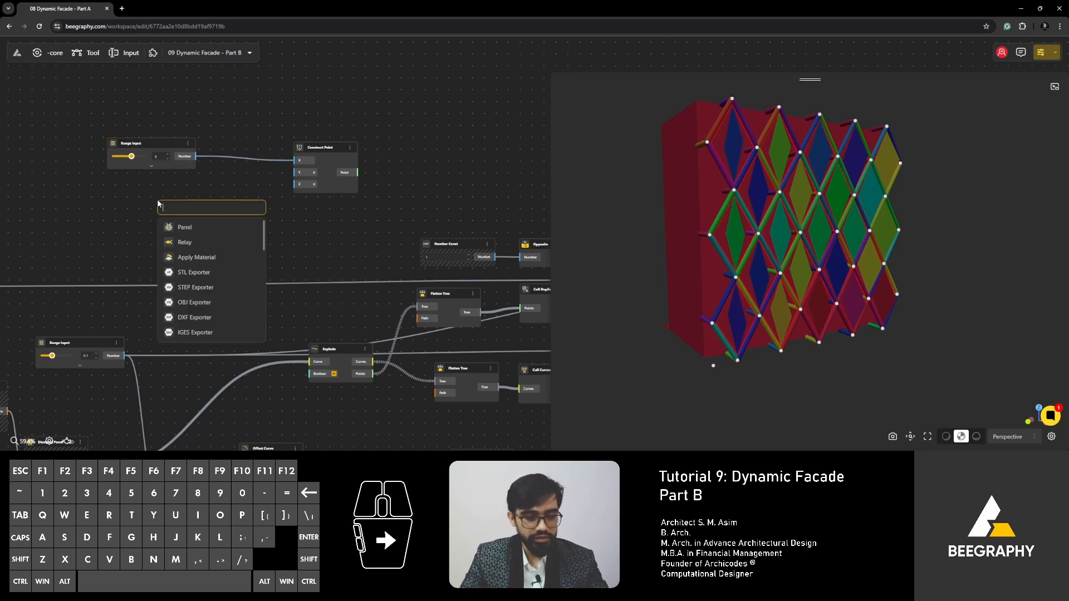
{"action": "type", "text": "12"}
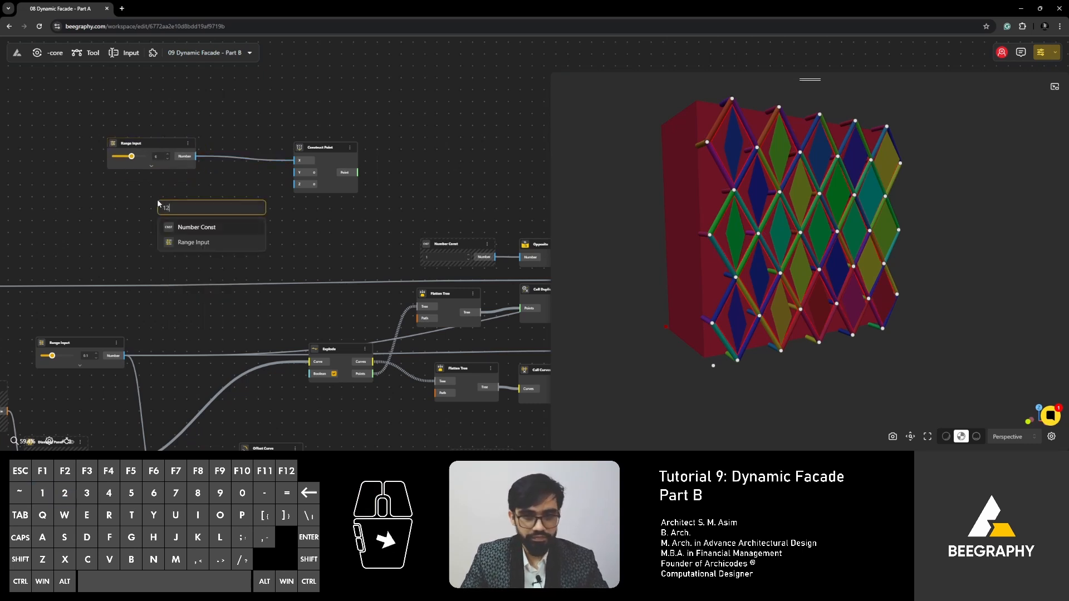
{"action": "left_click", "coordinate": [201, 241]}
{"action": "left_click_drag", "start_coordinate": [191, 209], "coordinate": [176, 240]}
{"action": "key", "text": "ctrl+v"}
{"action": "left_click_drag", "start_coordinate": [221, 206], "coordinate": [294, 172]}
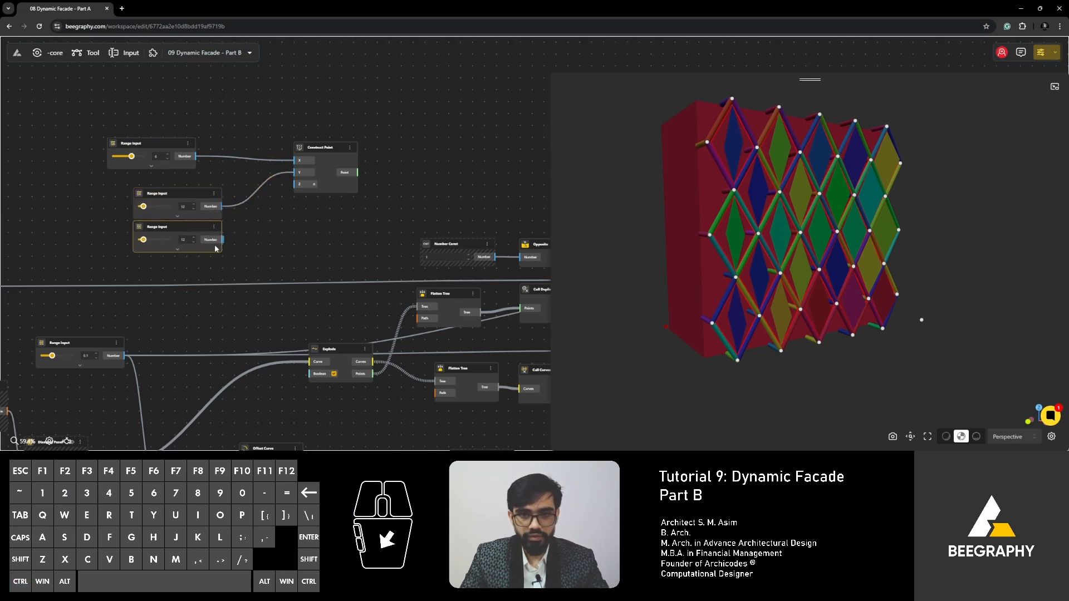
{"action": "left_click_drag", "start_coordinate": [222, 239], "coordinate": [296, 185]}
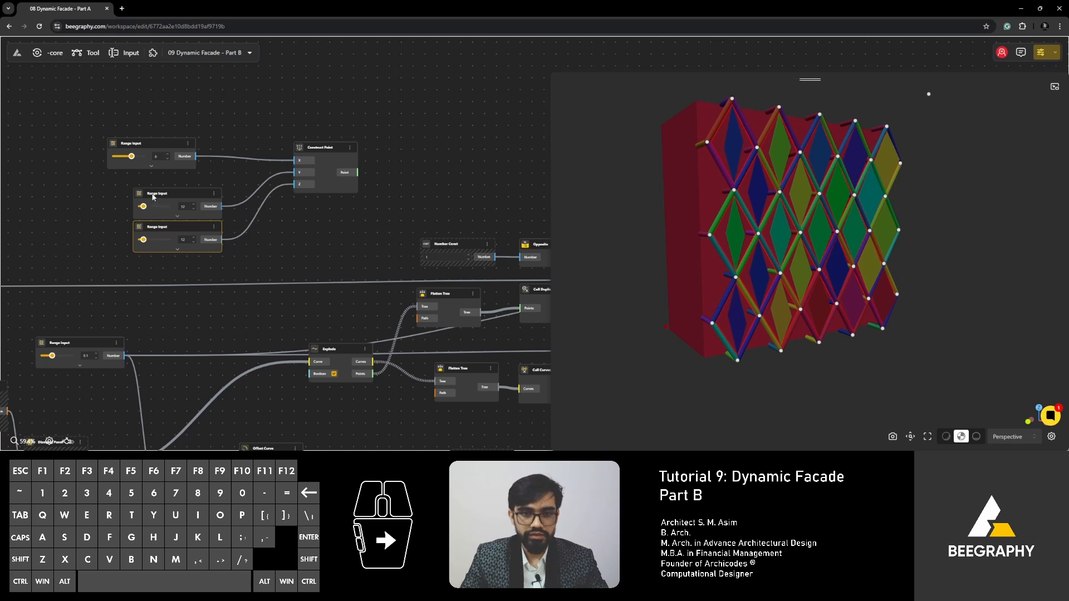
Replace the Y and Z Range Inputs of the Construct Point with two Range Inputs of value 7
{"action": "double_click", "coordinate": [102, 200]}
{"action": "type", "text": "7"}
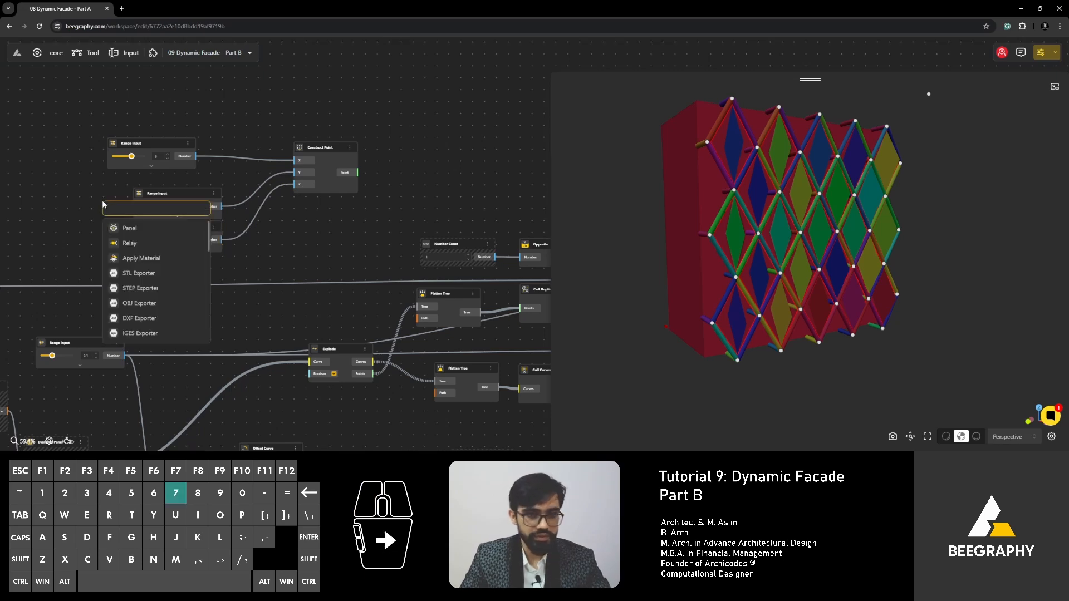
{"action": "left_click", "coordinate": [140, 231]}
{"action": "left_click_drag", "start_coordinate": [170, 193], "coordinate": [295, 173]}
{"action": "key", "text": "Delete"}
{"action": "left_click", "coordinate": [204, 225]}
{"action": "key", "text": "Delete"}
{"action": "key", "text": "ctrl+v"}
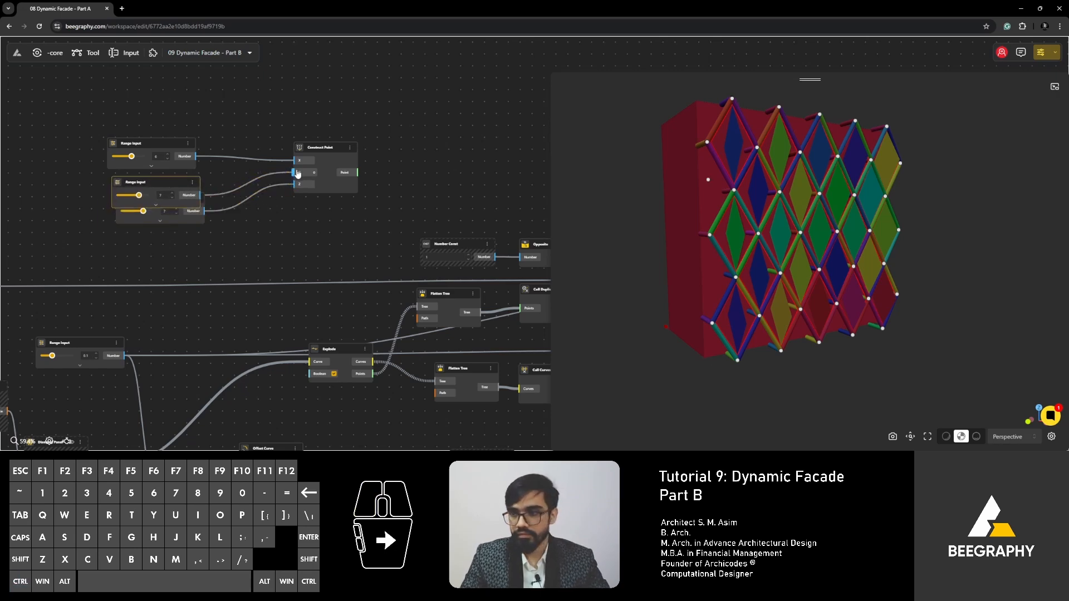
Add a Sphere node and connect the Construct Point's output to its Origin
{"action": "left_click_drag", "start_coordinate": [771, 225], "coordinate": [777, 258]}
{"action": "scroll", "coordinate": [775, 241], "scroll_direction": "up", "scroll_amount": 2}
{"action": "left_click_drag", "start_coordinate": [403, 201], "coordinate": [302, 196]}
{"action": "double_click", "coordinate": [292, 167]}
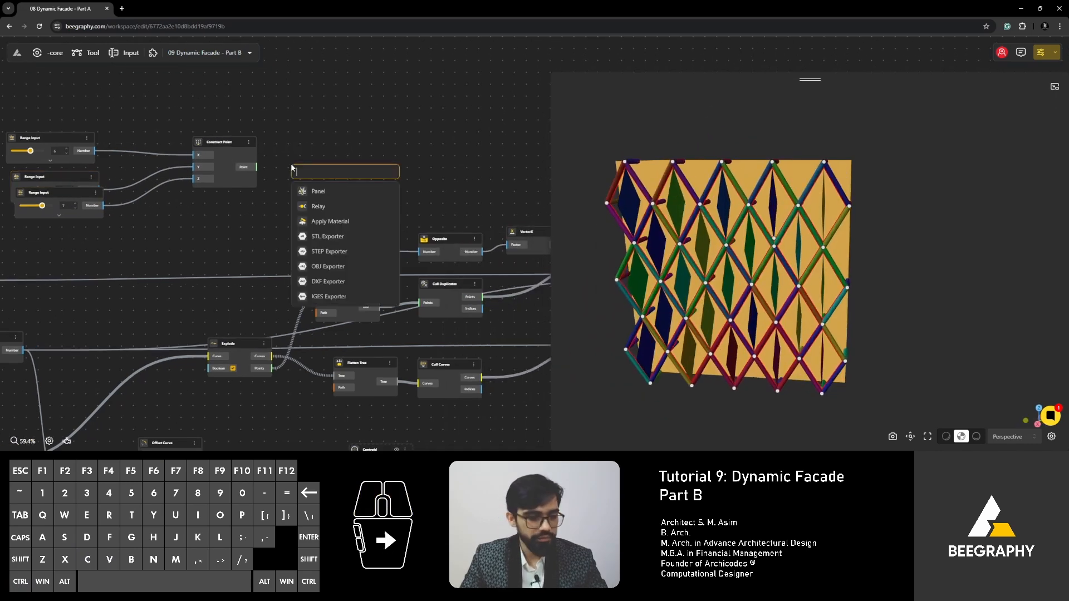
{"action": "type", "text": "sphere"}
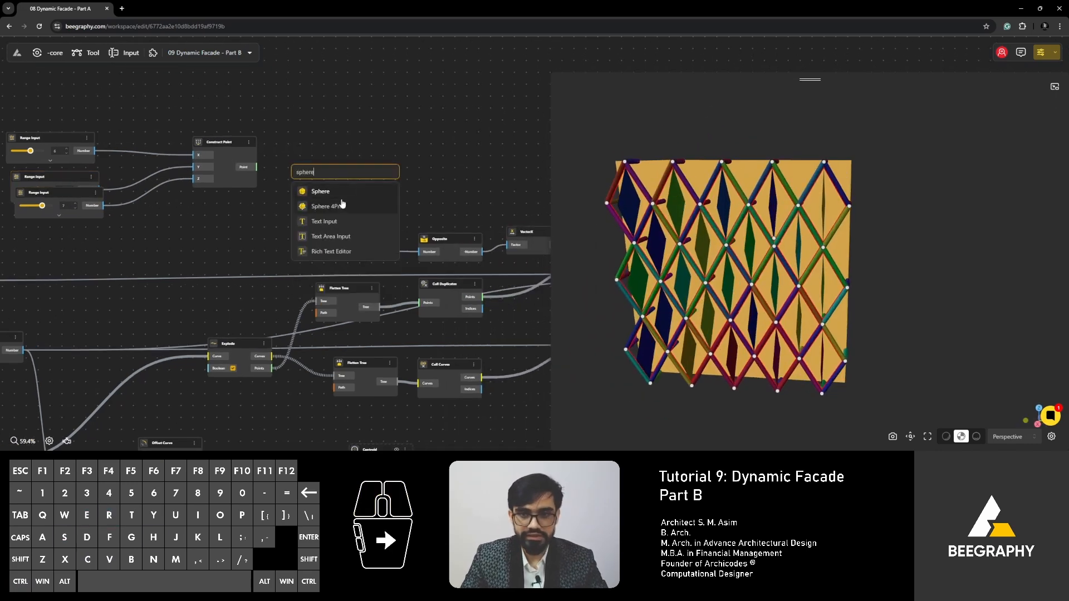
{"action": "left_click", "coordinate": [338, 192]}
{"action": "left_click_drag", "start_coordinate": [257, 167], "coordinate": [359, 146]}
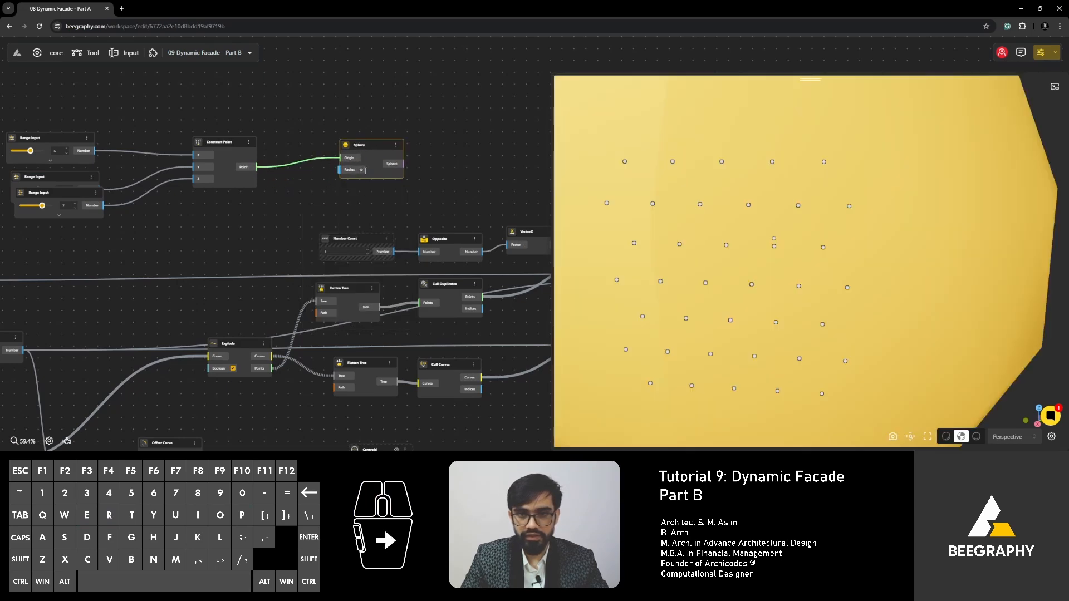
Reduce the Sphere's radius to 1 and deselect the node
{"action": "left_click", "coordinate": [367, 170]}
{"action": "left_click", "coordinate": [373, 172]}
{"action": "left_click", "coordinate": [372, 172]}
{"action": "left_click", "coordinate": [372, 172]}
{"action": "left_click", "coordinate": [372, 172]}
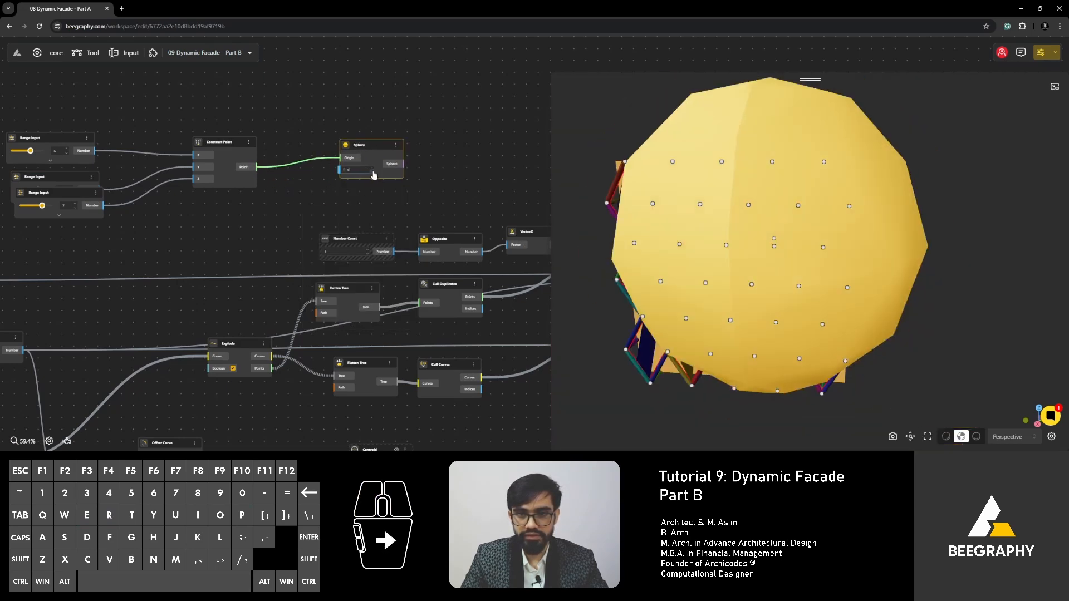
{"action": "left_click", "coordinate": [372, 172]}
{"action": "left_click", "coordinate": [372, 171]}
{"action": "left_click", "coordinate": [373, 172]}
{"action": "left_click", "coordinate": [373, 172]}
{"action": "left_click", "coordinate": [372, 172]}
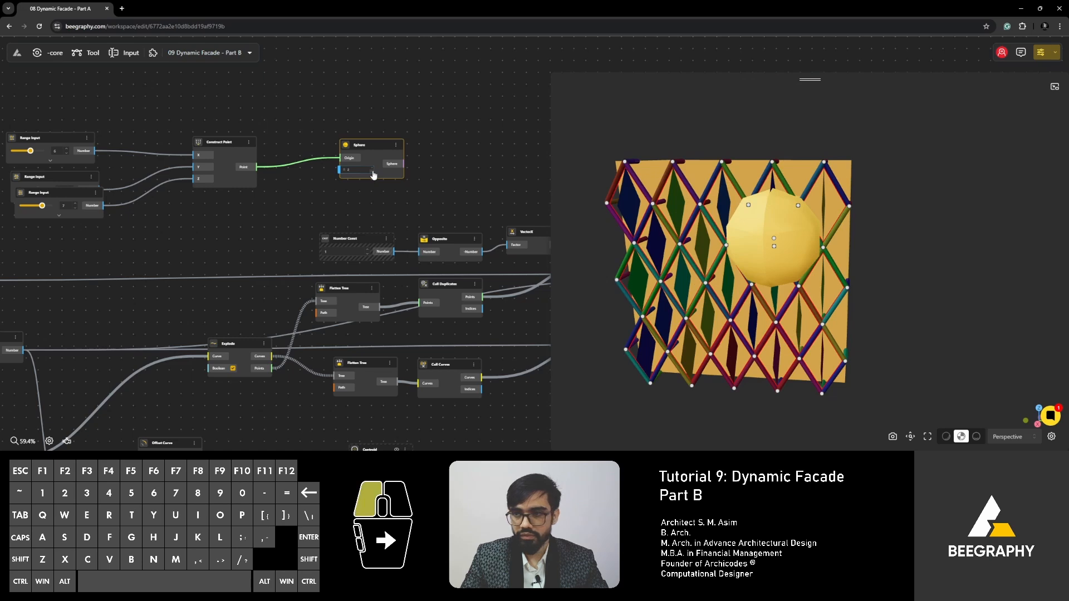
{"action": "left_click", "coordinate": [416, 95]}
Check the sphere in front of the facade and move the Sphere node up, clear of the upper node row
{"action": "right_click_drag", "start_coordinate": [432, 140], "coordinate": [299, 160]}
{"action": "left_click", "coordinate": [394, 156]}
{"action": "right_click", "coordinate": [406, 134]}
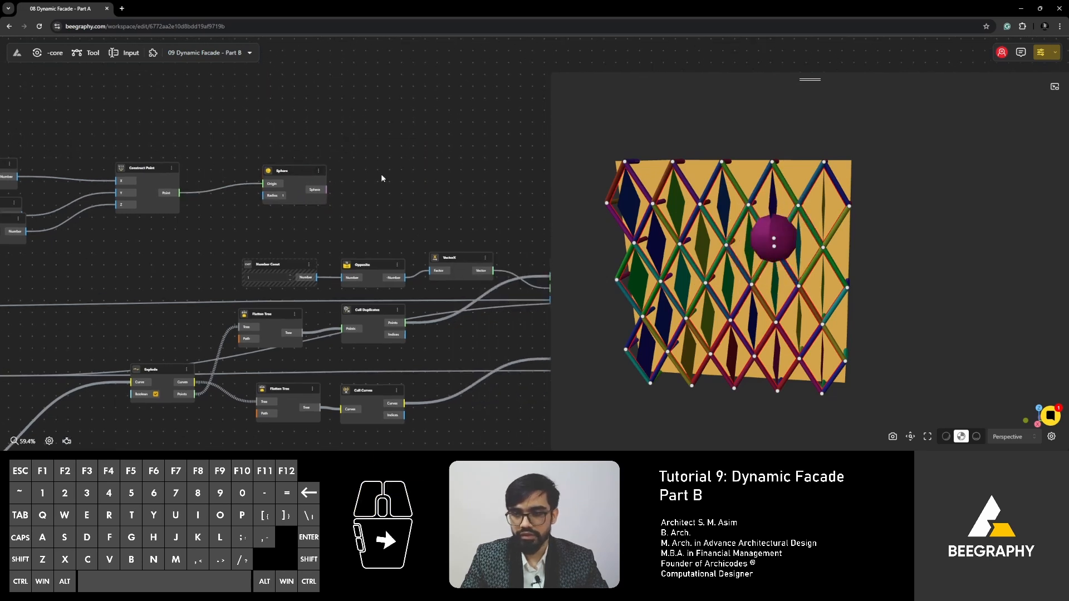
{"action": "mouse_move", "coordinate": [813, 257]}
{"action": "left_mouse_down"}
{"action": "mouse_move", "coordinate": [790, 265]}
{"action": "mouse_move", "coordinate": [819, 256]}
{"action": "left_mouse_up"}
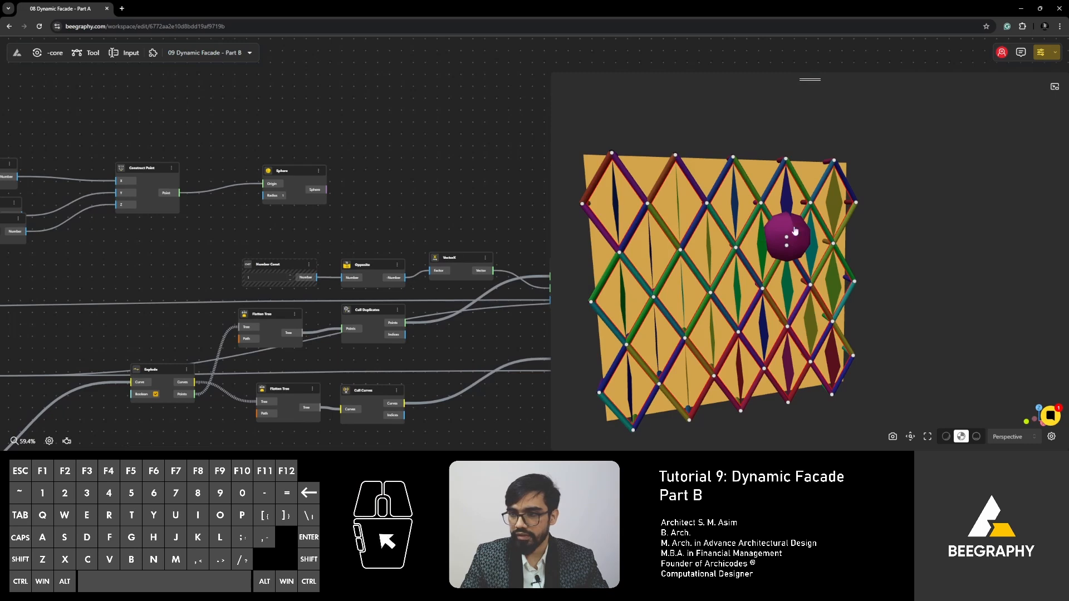
{"action": "right_click_drag", "start_coordinate": [411, 188], "coordinate": [390, 159]}
{"action": "left_click", "coordinate": [269, 143]}
{"action": "left_click_drag", "start_coordinate": [269, 142], "coordinate": [316, 114]}
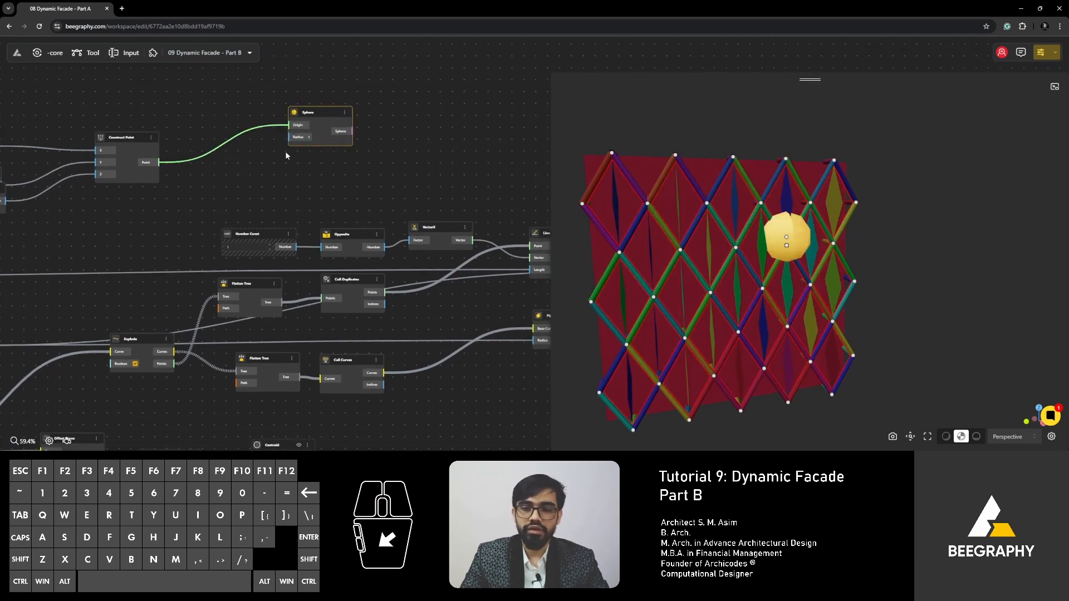
Add a Distance 2 Points node and place it in the free space above the VectorX node
{"action": "double_click", "coordinate": [235, 190]}
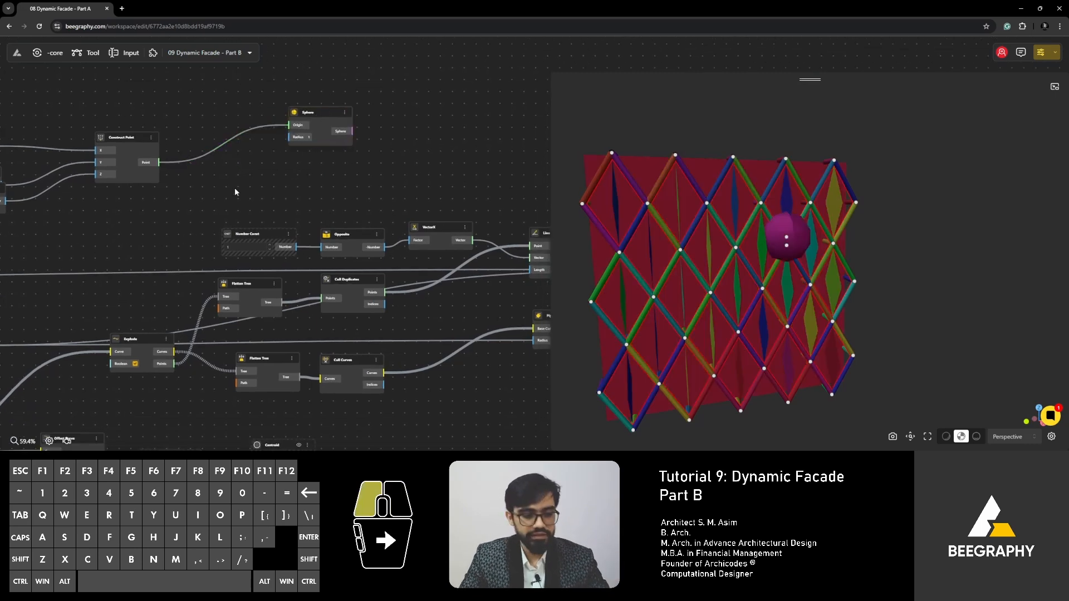
{"action": "type", "text": "dist"}
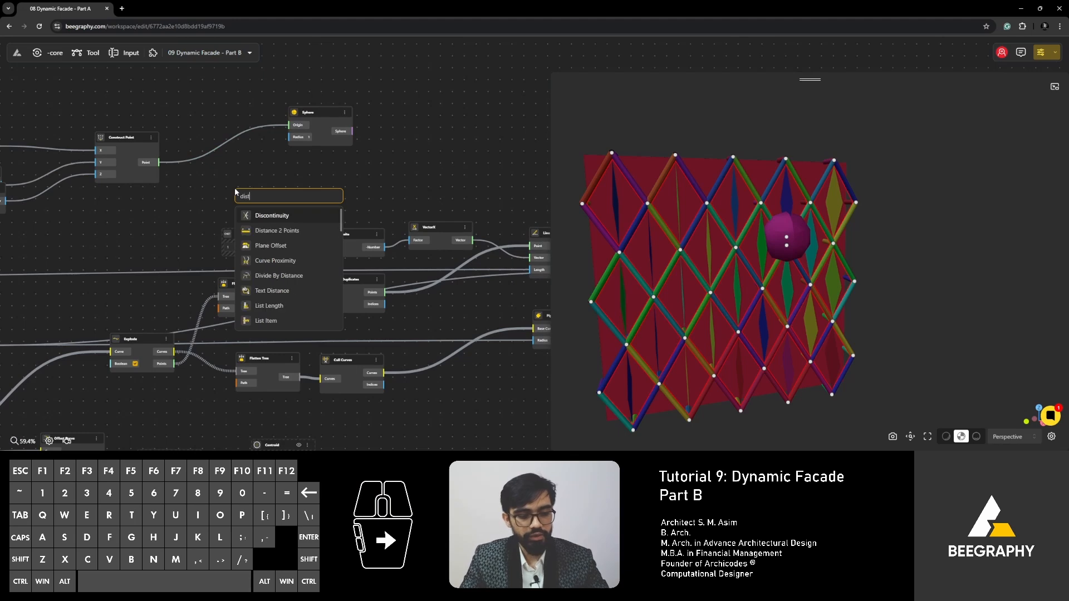
{"action": "left_click", "coordinate": [272, 233]}
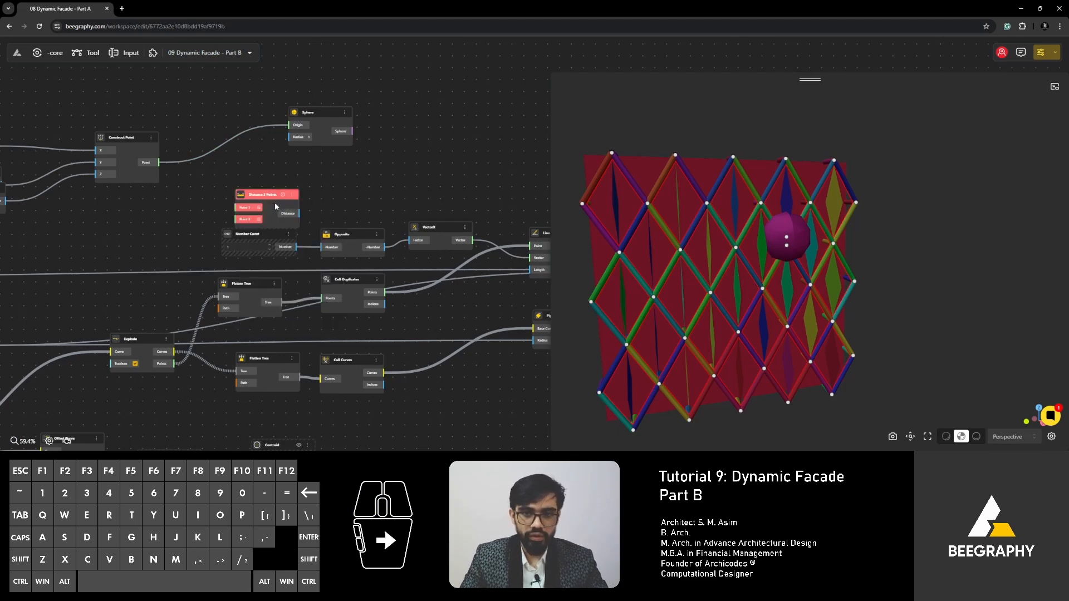
{"action": "left_click_drag", "start_coordinate": [271, 195], "coordinate": [413, 168]}
Examine the Diamond Panel node's outputs, including Centers, and follow the panel branch towards the Centroid node
{"action": "middle_click_drag", "start_coordinate": [369, 233], "coordinate": [232, 214]}
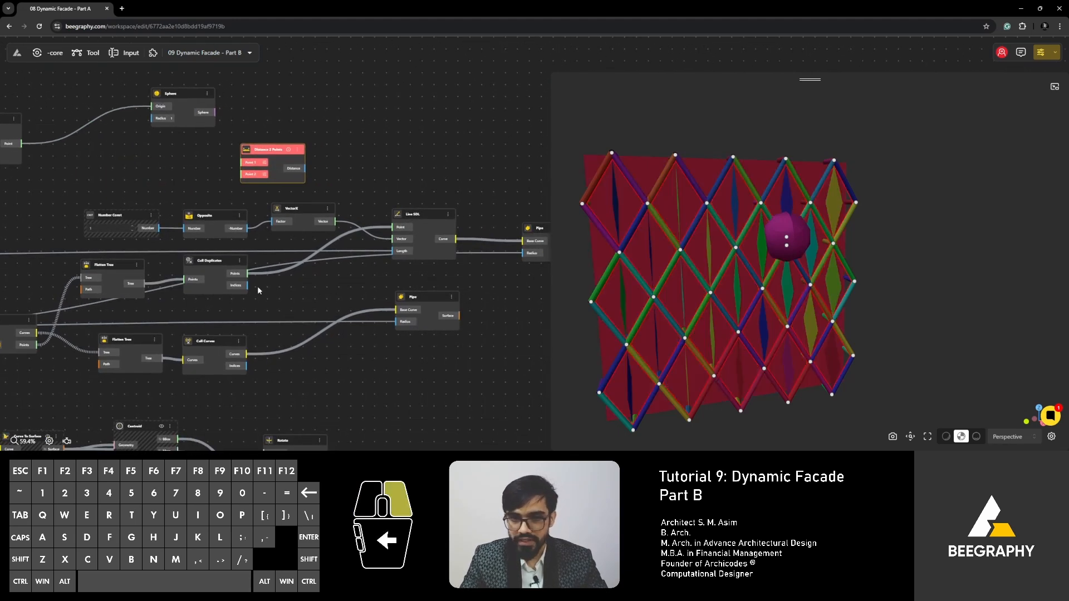
{"action": "middle_click_drag", "start_coordinate": [257, 286], "coordinate": [326, 245]}
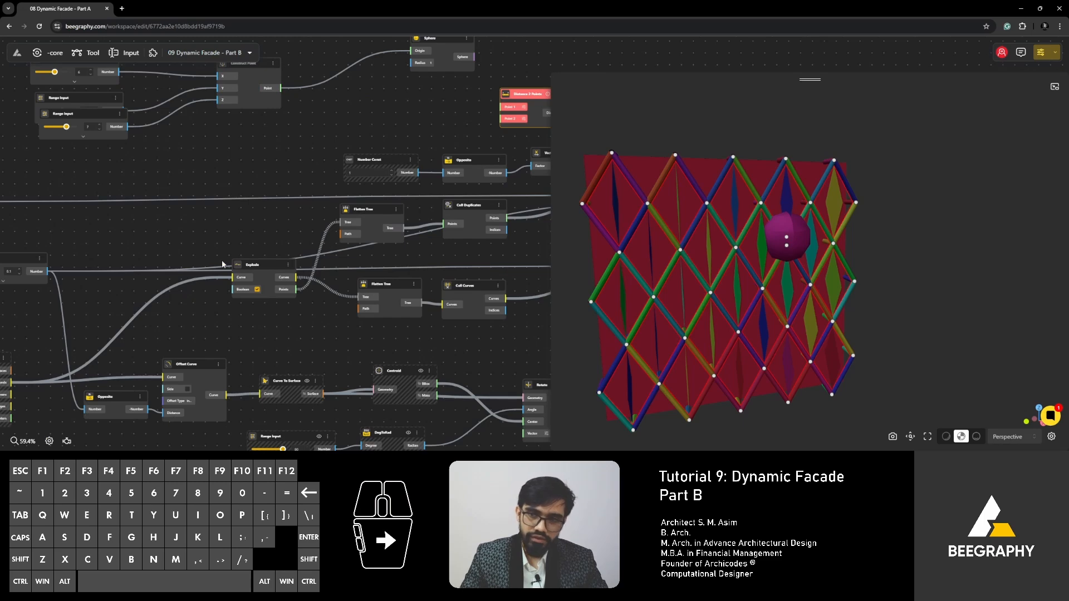
{"action": "scroll", "coordinate": [221, 261], "scroll_direction": "down", "scroll_amount": 2}
{"action": "right_click_drag", "start_coordinate": [221, 260], "coordinate": [423, 179]}
{"action": "scroll", "coordinate": [285, 228], "scroll_direction": "up", "scroll_amount": 2}
{"action": "scroll", "coordinate": [333, 271], "scroll_direction": "up", "scroll_amount": 1}
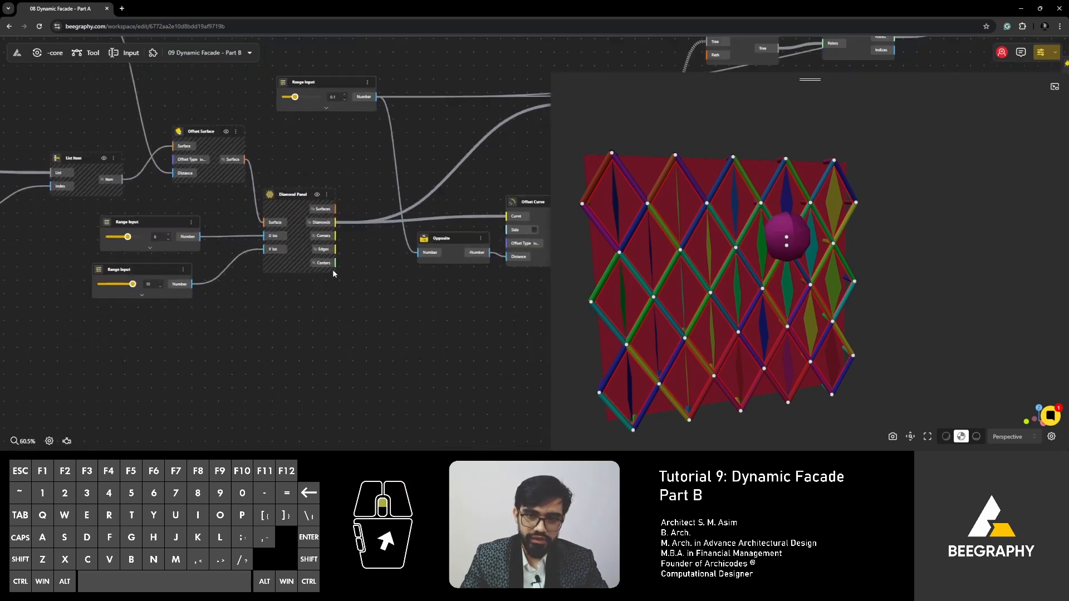
{"action": "scroll", "coordinate": [333, 269], "scroll_direction": "up", "scroll_amount": 3}
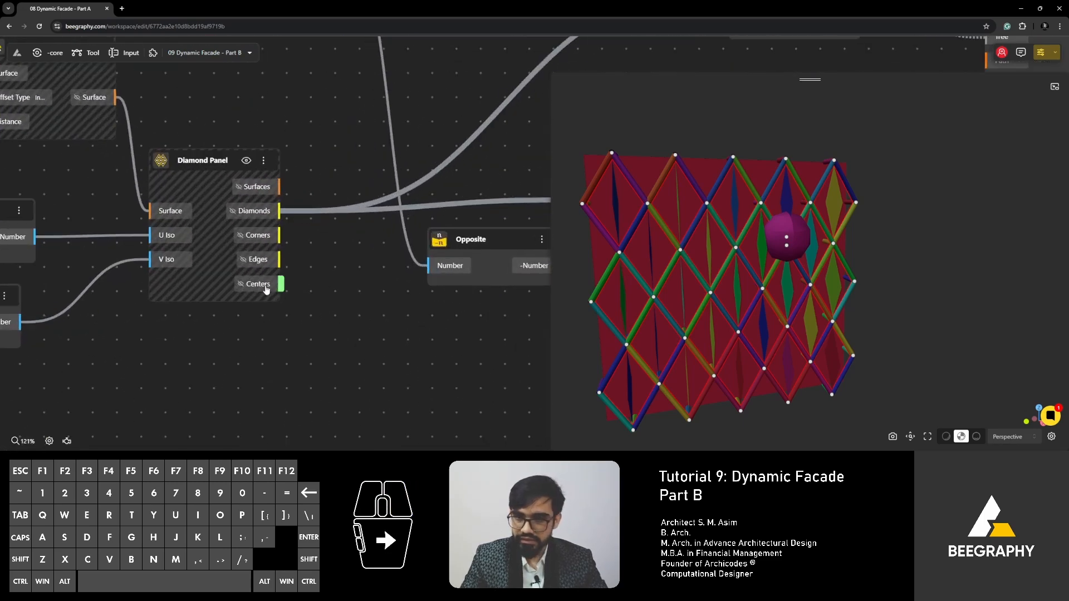
{"action": "scroll", "coordinate": [257, 259], "scroll_direction": "down", "scroll_amount": 3}
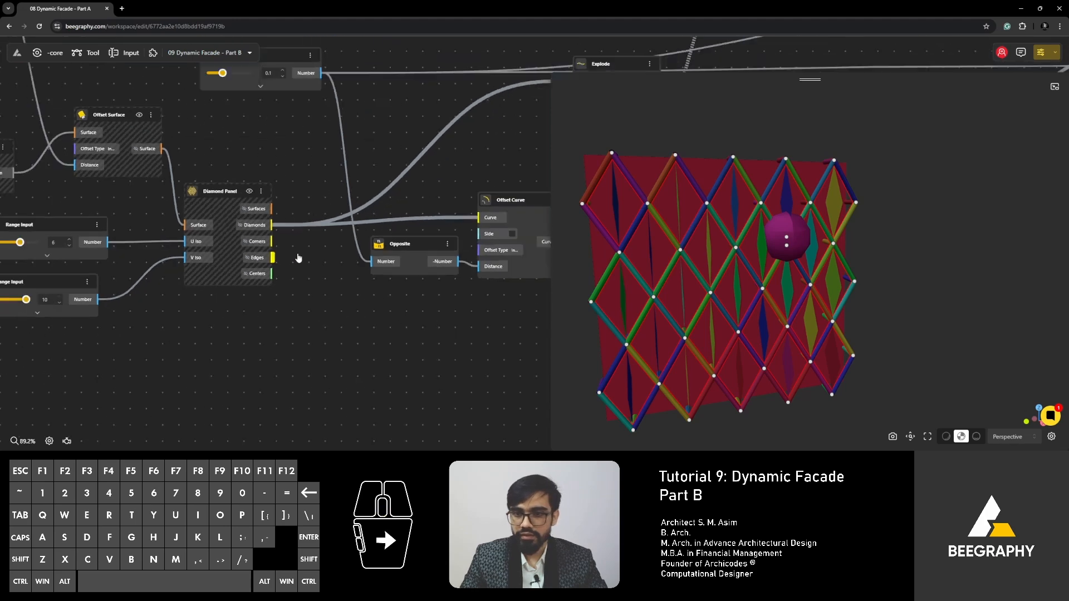
{"action": "right_click_drag", "start_coordinate": [334, 247], "coordinate": [235, 270]}
{"action": "right_click_drag", "start_coordinate": [388, 287], "coordinate": [186, 285]}
Move the Centroid node up above the Curve To Surface connection and shift the Rotate node to open space between them
{"action": "left_click_drag", "start_coordinate": [409, 228], "coordinate": [396, 196]}
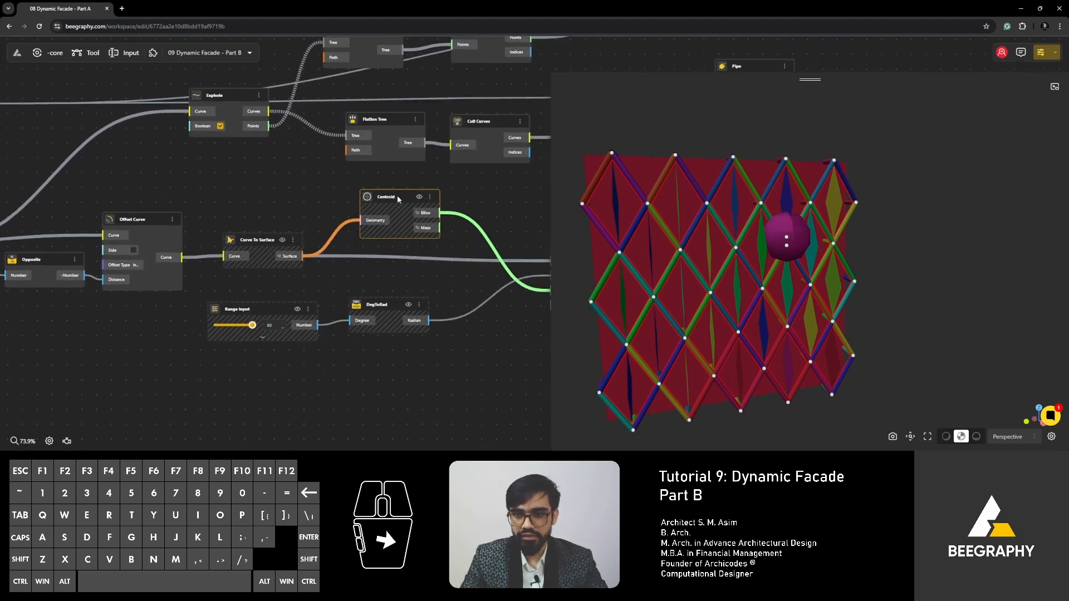
{"action": "middle_click_drag", "start_coordinate": [396, 196], "coordinate": [241, 239]}
{"action": "scroll", "coordinate": [240, 238], "scroll_direction": "down", "scroll_amount": 3}
{"action": "scroll", "coordinate": [280, 245], "scroll_direction": "up", "scroll_amount": 3}
{"action": "left_click_drag", "start_coordinate": [126, 206], "coordinate": [159, 217]}
{"action": "left_click_drag", "start_coordinate": [334, 255], "coordinate": [354, 286]}
{"action": "scroll", "coordinate": [292, 280], "scroll_direction": "down", "scroll_amount": 3}
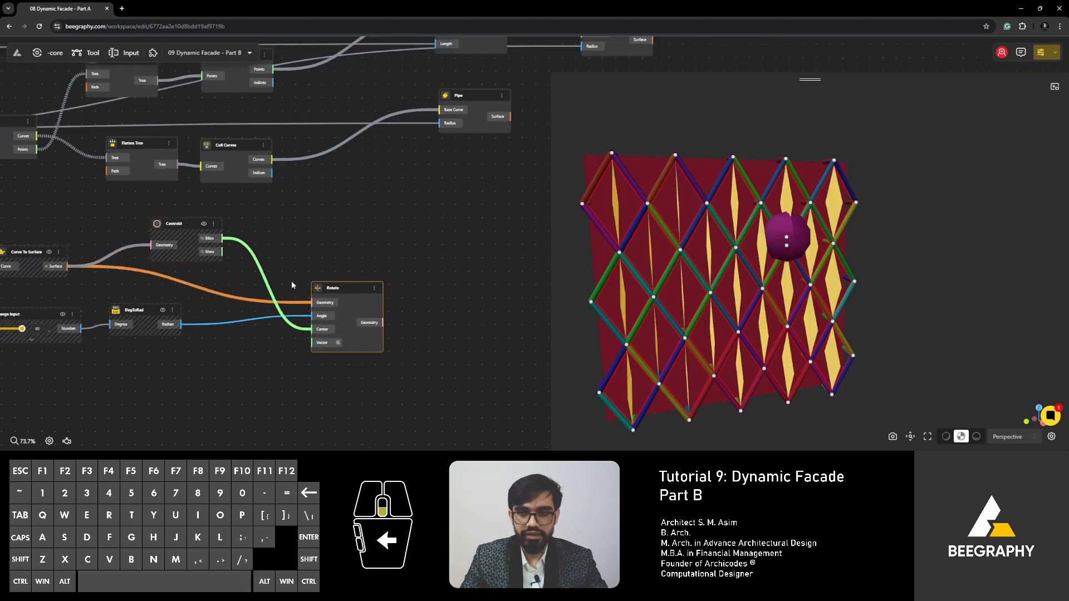
{"action": "left_click_drag", "start_coordinate": [272, 289], "coordinate": [280, 291]}
Connect the Centroid node's output to Point 2 of Distance 2 Points and place that node above the VectorX row
{"action": "middle_click_drag", "start_coordinate": [280, 291], "coordinate": [264, 355]}
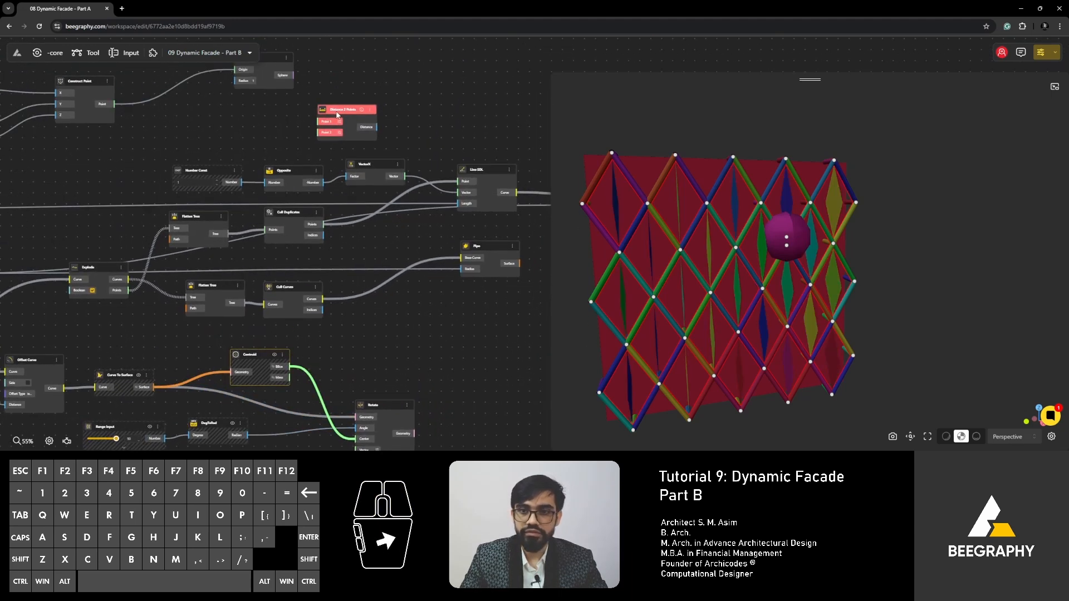
{"action": "left_click_drag", "start_coordinate": [337, 113], "coordinate": [390, 341]}
{"action": "right_click_drag", "start_coordinate": [373, 316], "coordinate": [367, 215]}
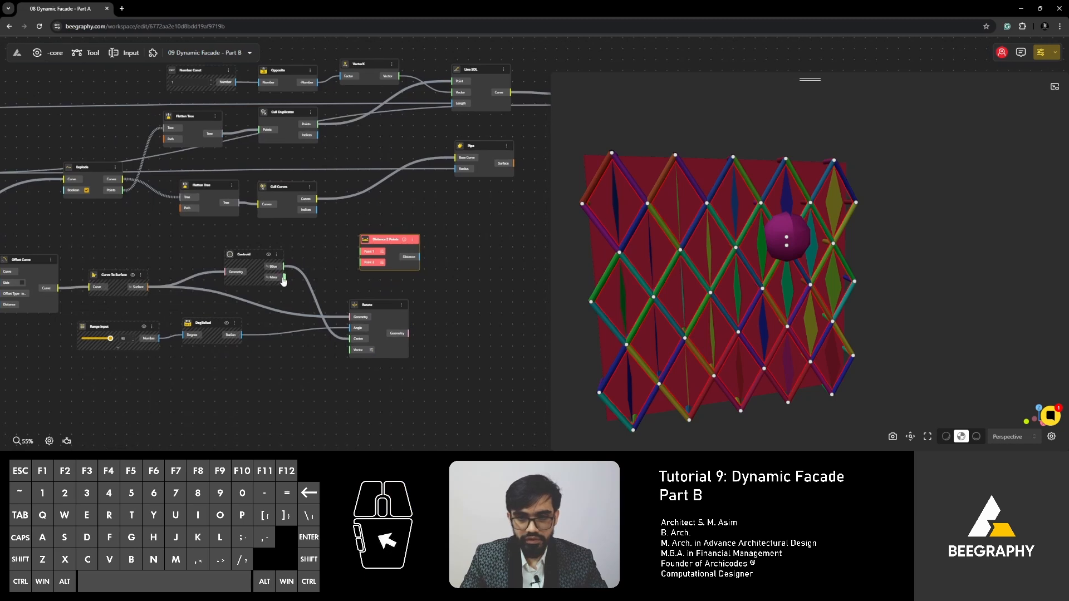
{"action": "left_click_drag", "start_coordinate": [284, 267], "coordinate": [376, 66]}
{"action": "scroll", "coordinate": [381, 237], "scroll_direction": "down", "scroll_amount": 5}
{"action": "scroll", "coordinate": [337, 77], "scroll_direction": "up", "scroll_amount": 5}
{"action": "right_click_drag", "start_coordinate": [336, 79], "coordinate": [301, 172]}
{"action": "scroll", "coordinate": [273, 156], "scroll_direction": "up", "scroll_amount": 4}
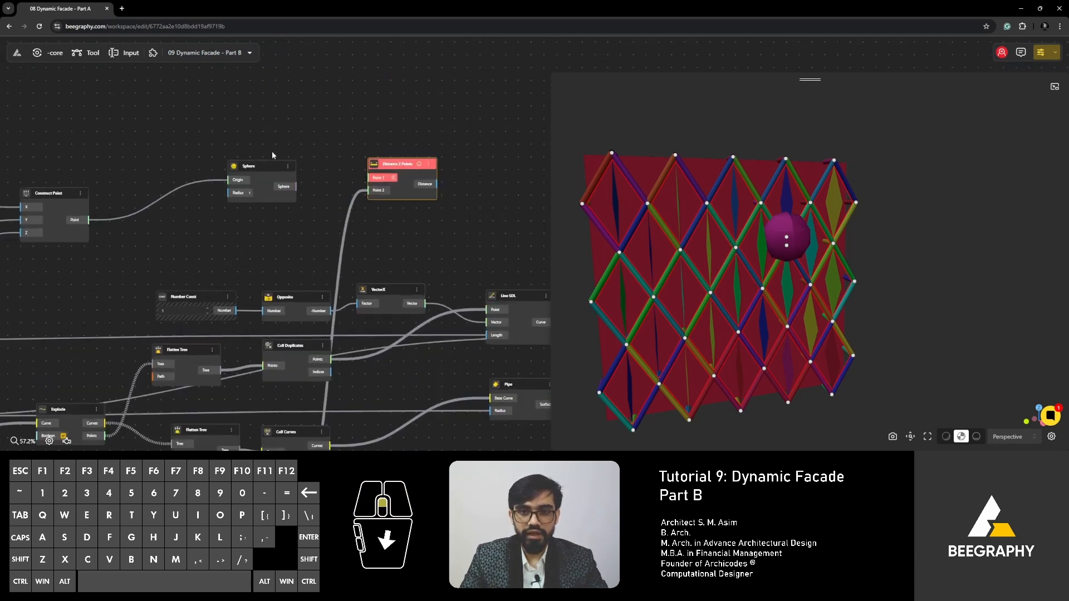
Space out the Sphere and Distance 2 Points nodes and connect the Construct Point's output to Point 1
{"action": "left_click", "coordinate": [262, 174]}
{"action": "left_click_drag", "start_coordinate": [261, 174], "coordinate": [295, 99]}
{"action": "left_click_drag", "start_coordinate": [414, 170], "coordinate": [235, 208]}
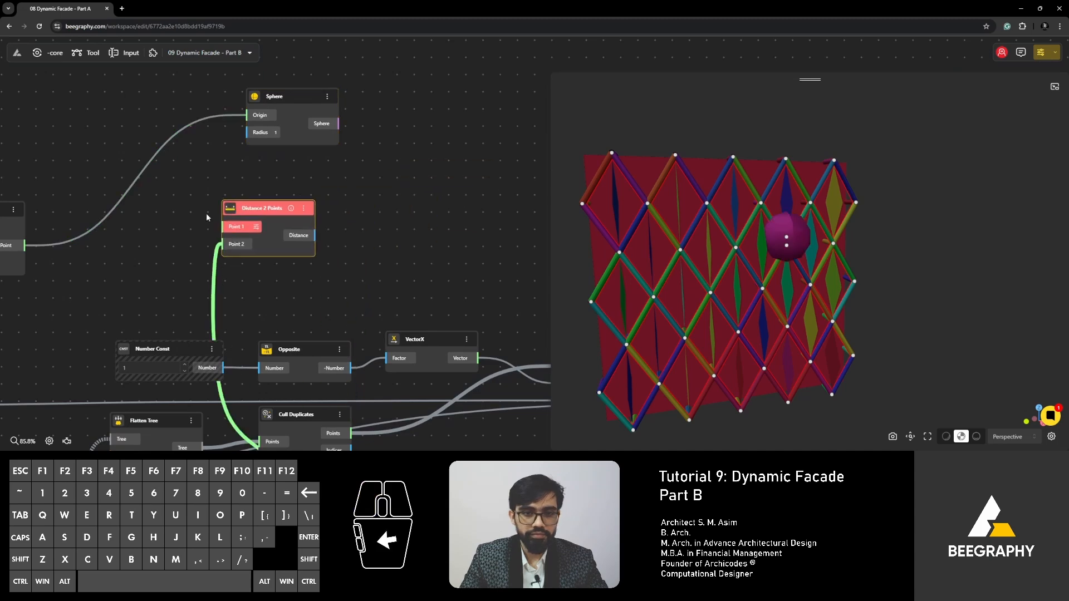
{"action": "right_click_drag", "start_coordinate": [205, 214], "coordinate": [336, 188]}
{"action": "left_click_drag", "start_coordinate": [155, 218], "coordinate": [360, 201]}
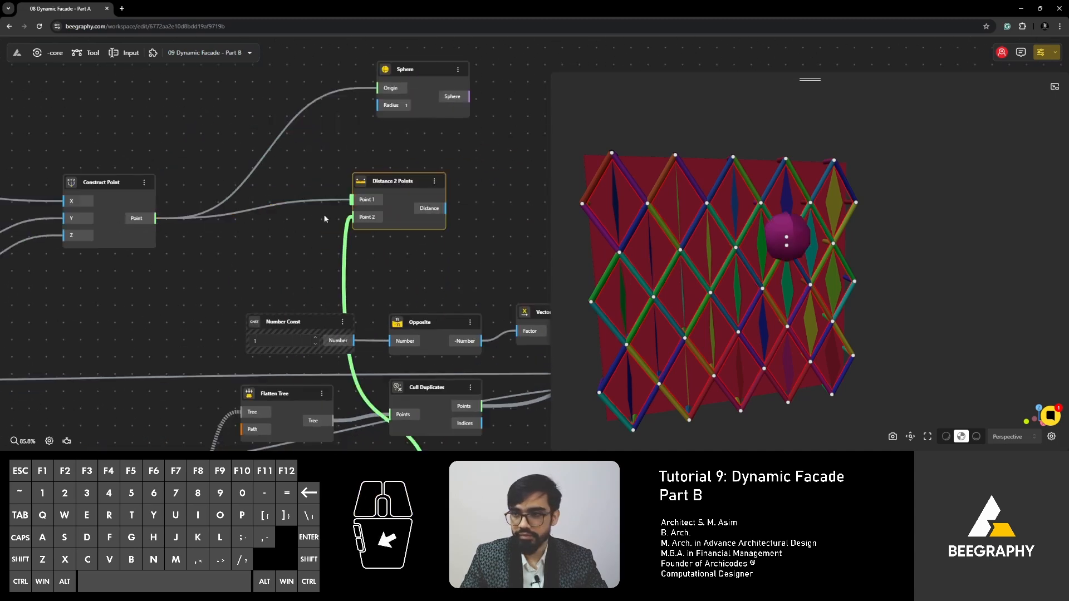
{"action": "left_click", "coordinate": [331, 225]}
Inspect the distance values in a temporary Panel attached to the Distance output, and delete the panel
{"action": "right_click_drag", "start_coordinate": [483, 204], "coordinate": [356, 202]}
{"action": "left_click_drag", "start_coordinate": [319, 207], "coordinate": [453, 134]}
{"action": "left_click", "coordinate": [408, 231]}
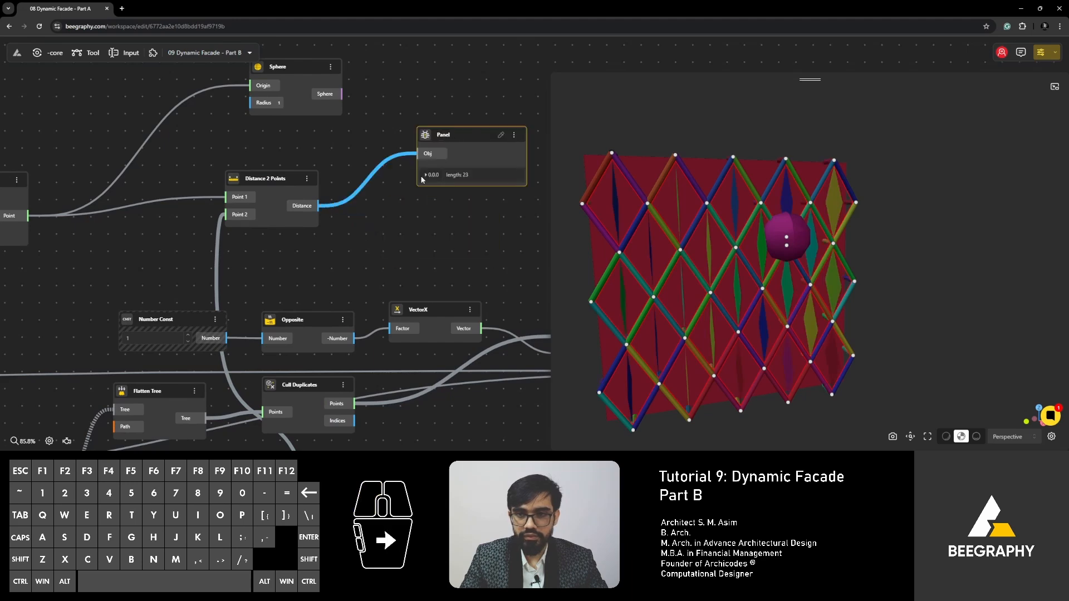
{"action": "left_click", "coordinate": [426, 175]}
{"action": "right_click_drag", "start_coordinate": [429, 184], "coordinate": [380, 167]}
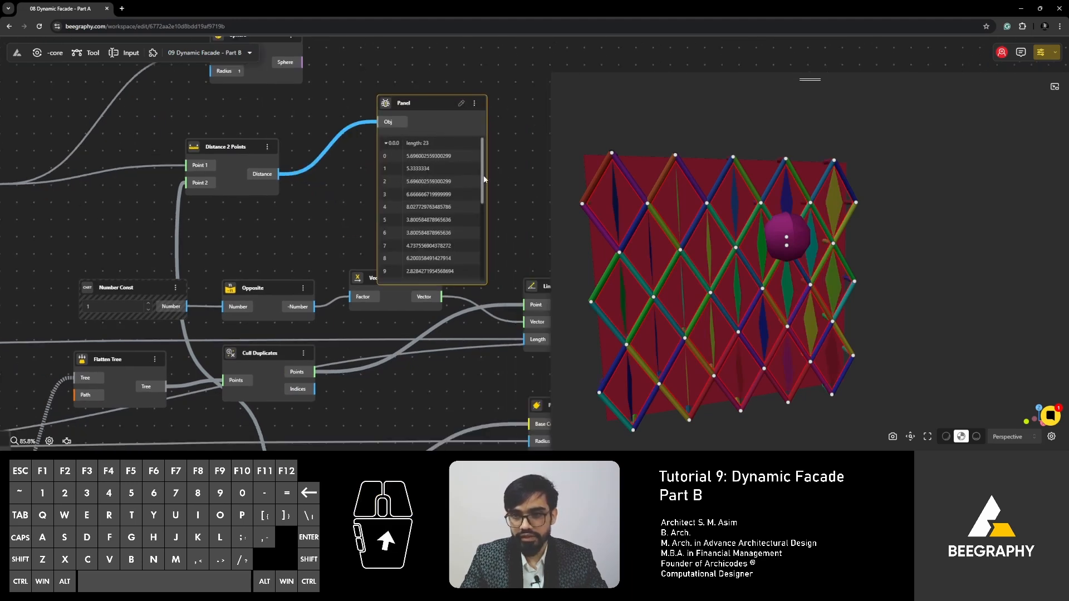
{"action": "left_click_drag", "start_coordinate": [483, 167], "coordinate": [478, 146]}
{"action": "left_click_drag", "start_coordinate": [420, 104], "coordinate": [437, 105]}
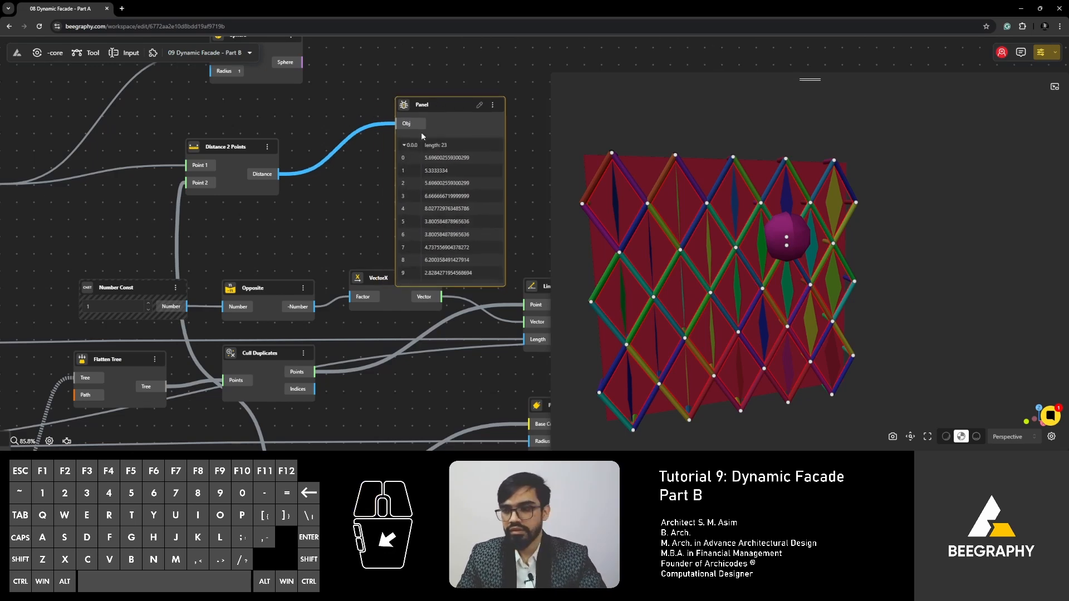
{"action": "key", "text": "Delete"}
Shift the Distance 2 Points node further along the graph and add a Remap Numbers node beyond it
{"action": "right_click_drag", "start_coordinate": [357, 173], "coordinate": [307, 160]}
{"action": "left_click_drag", "start_coordinate": [165, 143], "coordinate": [241, 147]}
{"action": "scroll", "coordinate": [206, 146], "scroll_direction": "down", "scroll_amount": 3}
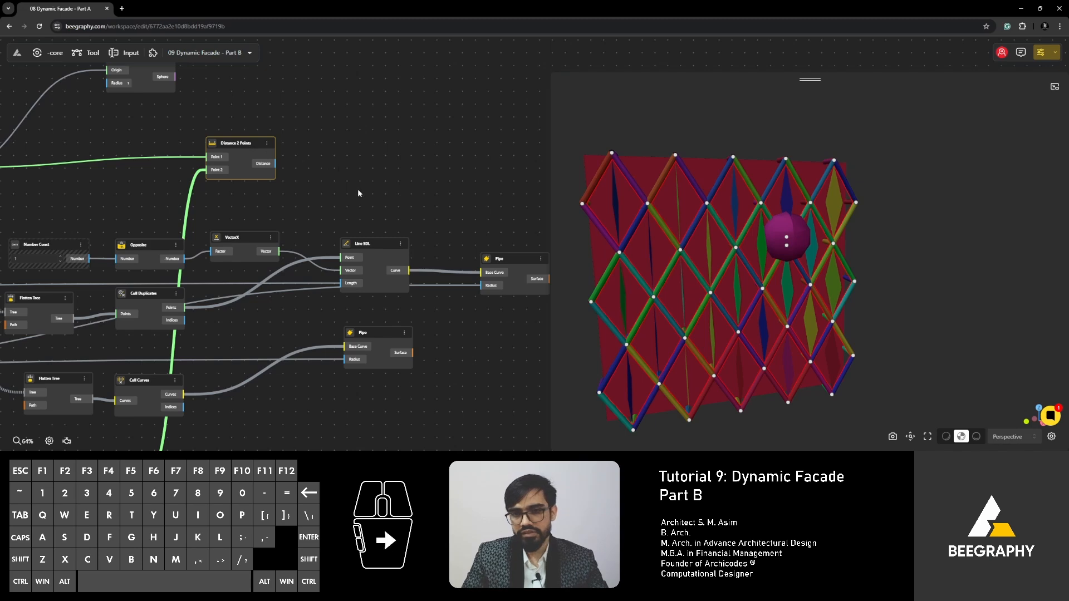
{"action": "double_click", "coordinate": [339, 167]}
{"action": "type", "text": "re"}
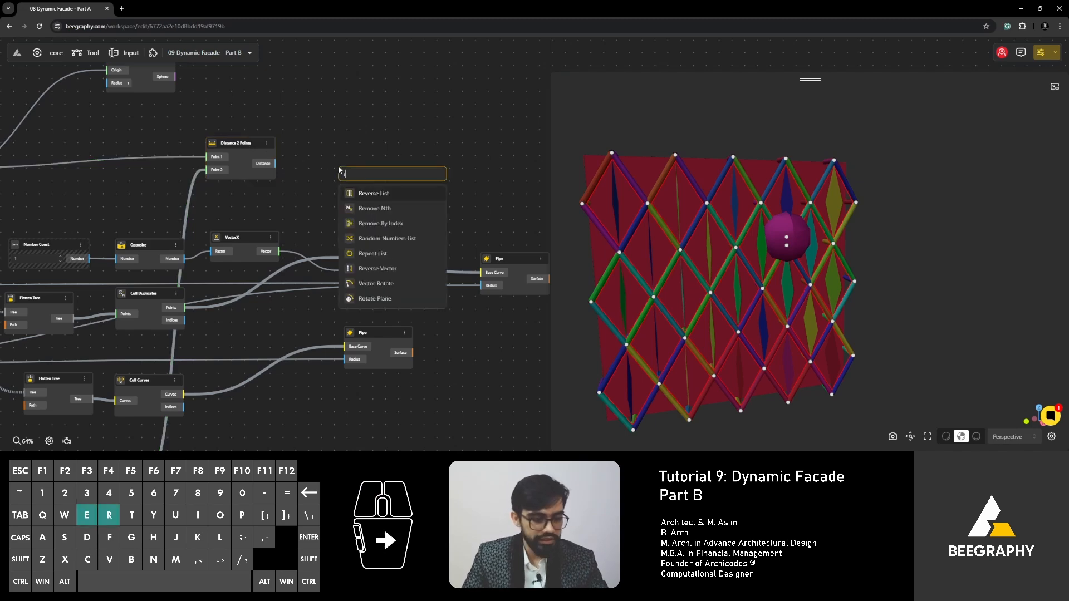
{"action": "type", "text": "map"}
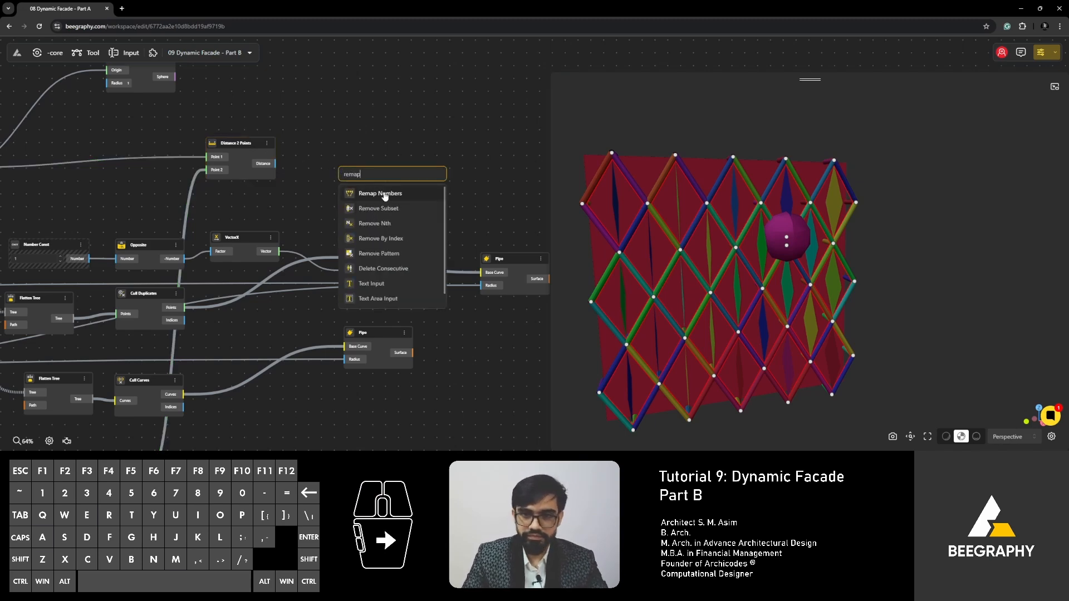
{"action": "left_click", "coordinate": [384, 195]}
{"action": "left_click_drag", "start_coordinate": [388, 183], "coordinate": [439, 157]}
{"action": "scroll", "coordinate": [439, 159], "scroll_direction": "up", "scroll_amount": 5}
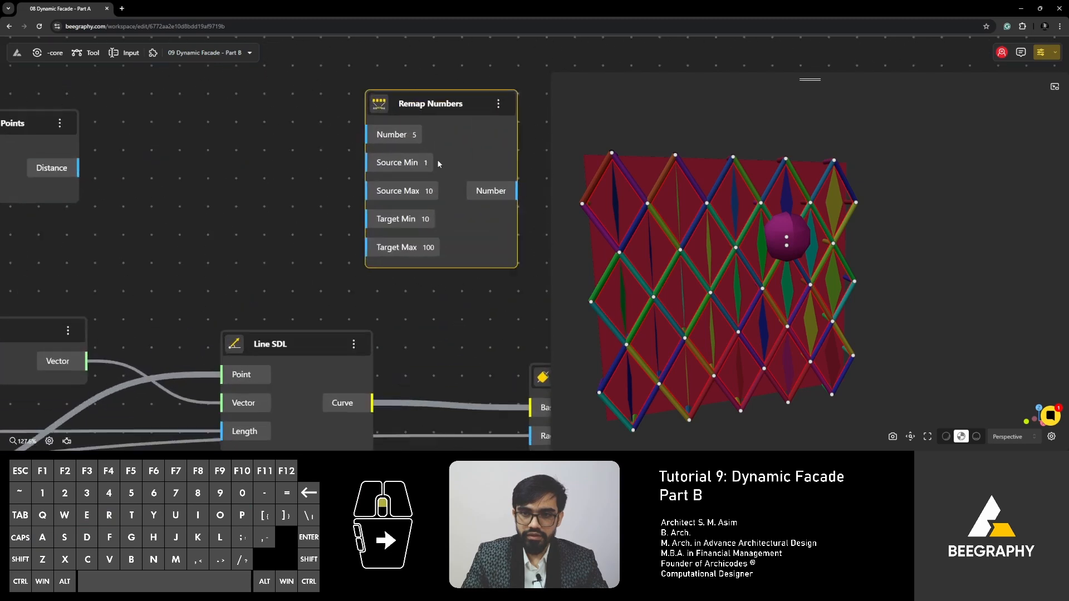
{"action": "scroll", "coordinate": [437, 163], "scroll_direction": "up", "scroll_amount": 1}
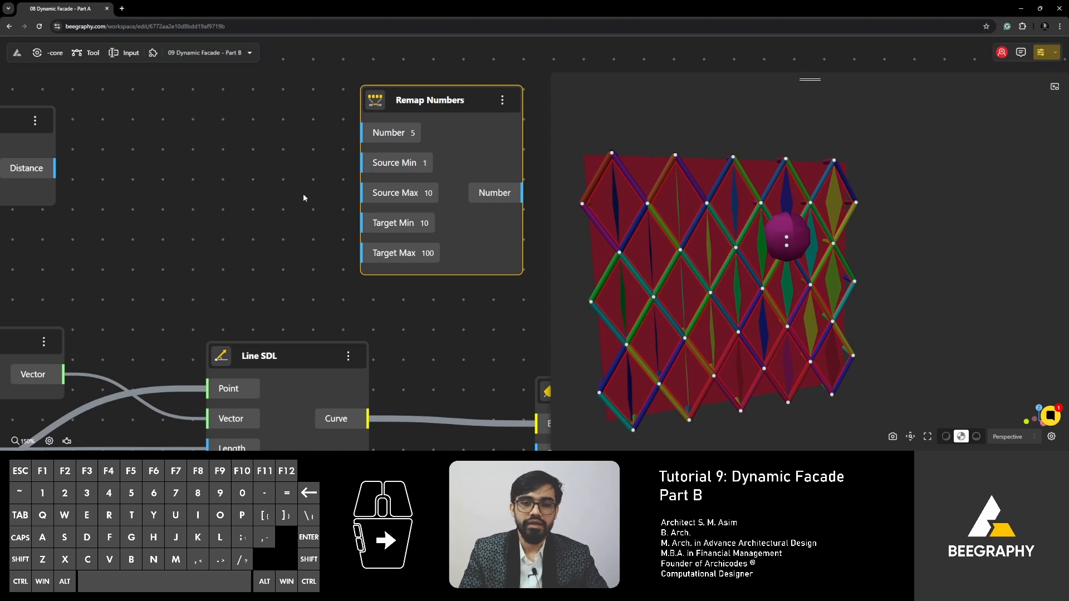
Reposition the Remap Numbers node, leaving free space between it and Distance 2 Points
{"action": "left_click_drag", "start_coordinate": [446, 100], "coordinate": [328, 114]}
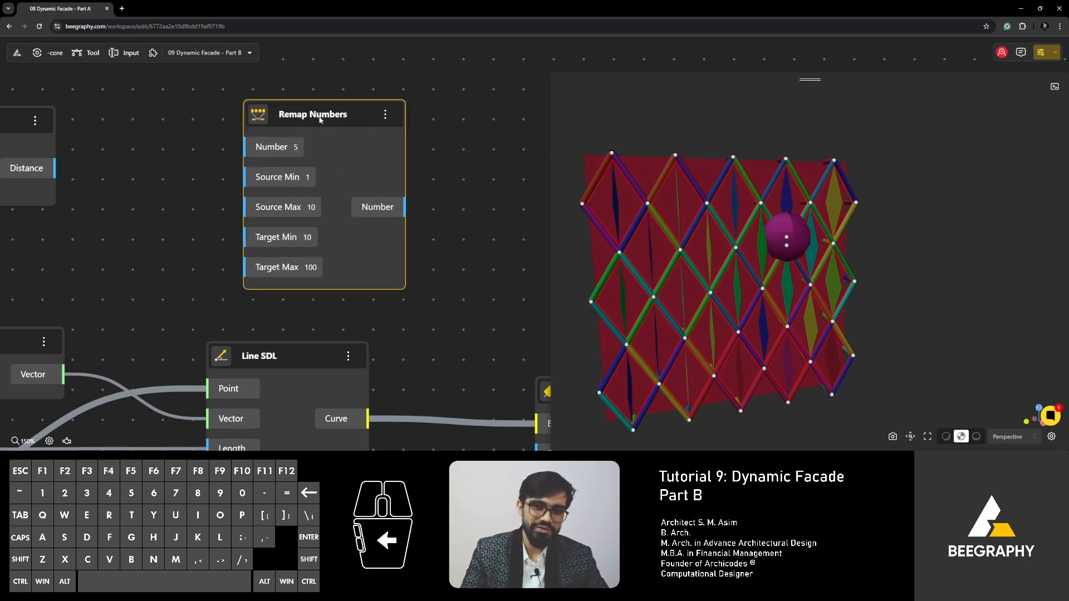
{"action": "right_click_drag", "start_coordinate": [180, 221], "coordinate": [376, 248]}
{"action": "right_click_drag", "start_coordinate": [289, 232], "coordinate": [250, 218]}
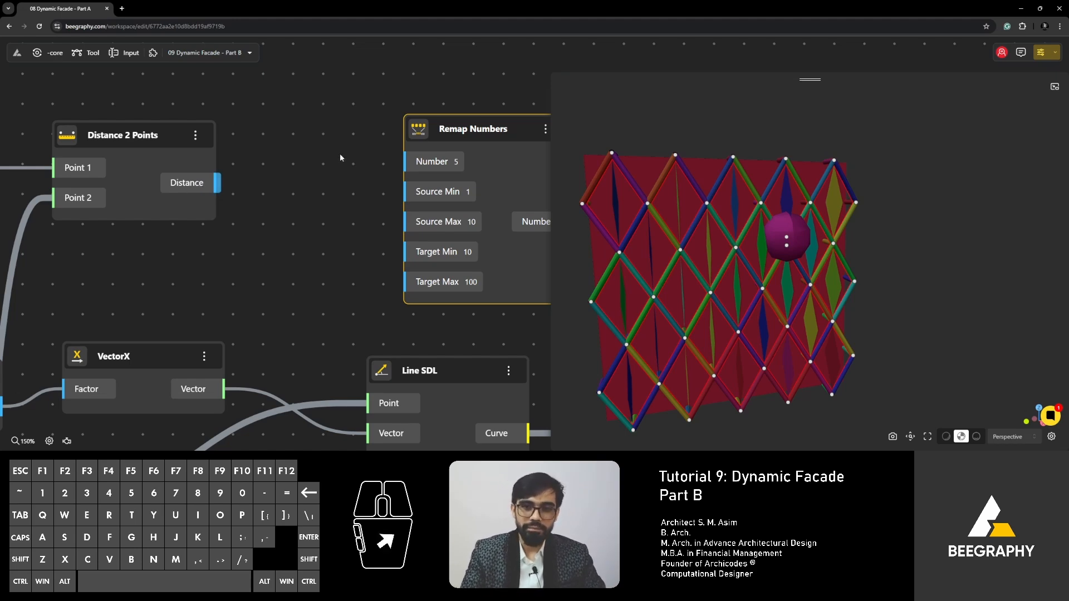
{"action": "left_click_drag", "start_coordinate": [483, 128], "coordinate": [404, 130]}
{"action": "right_click_drag", "start_coordinate": [263, 171], "coordinate": [173, 205]}
{"action": "left_click_drag", "start_coordinate": [280, 167], "coordinate": [387, 149]}
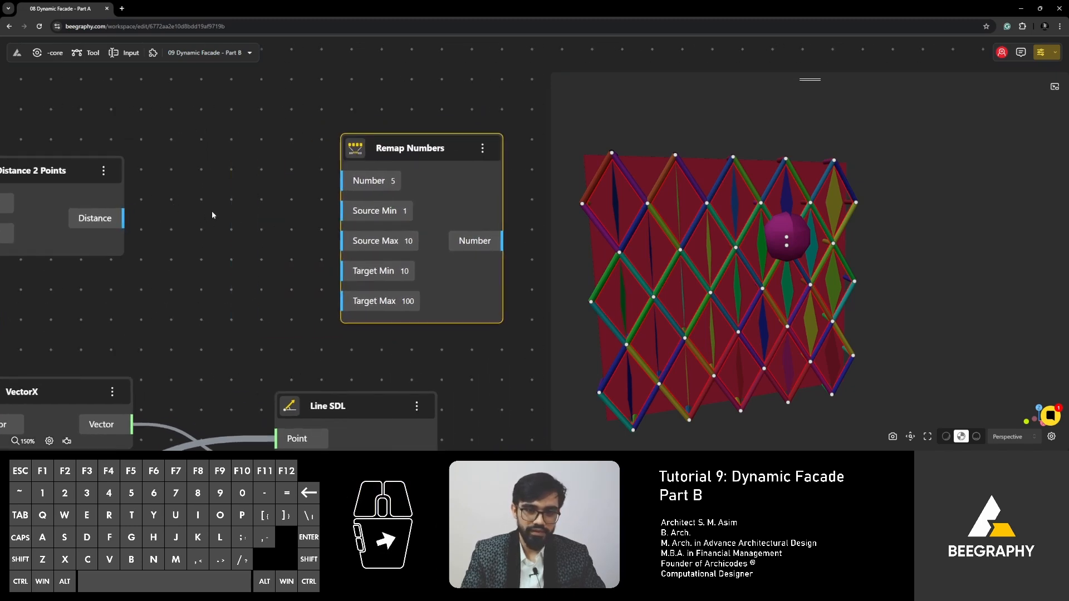
Add a Panel to the Distance output, read through its full list for the smallest and largest distances, and remove it
{"action": "double_click", "coordinate": [226, 219]}
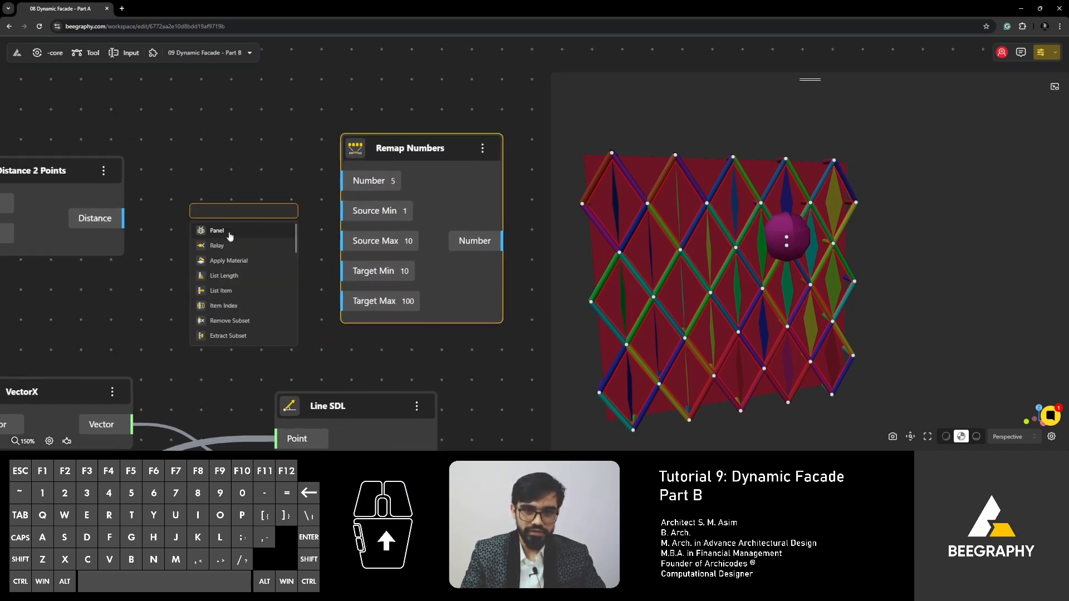
{"action": "left_click", "coordinate": [232, 234]}
{"action": "right_click_drag", "start_coordinate": [246, 221], "coordinate": [214, 230]}
{"action": "left_click_drag", "start_coordinate": [214, 229], "coordinate": [168, 99]}
{"action": "left_click_drag", "start_coordinate": [363, 159], "coordinate": [531, 182]}
{"action": "left_click_drag", "start_coordinate": [192, 97], "coordinate": [258, 95]}
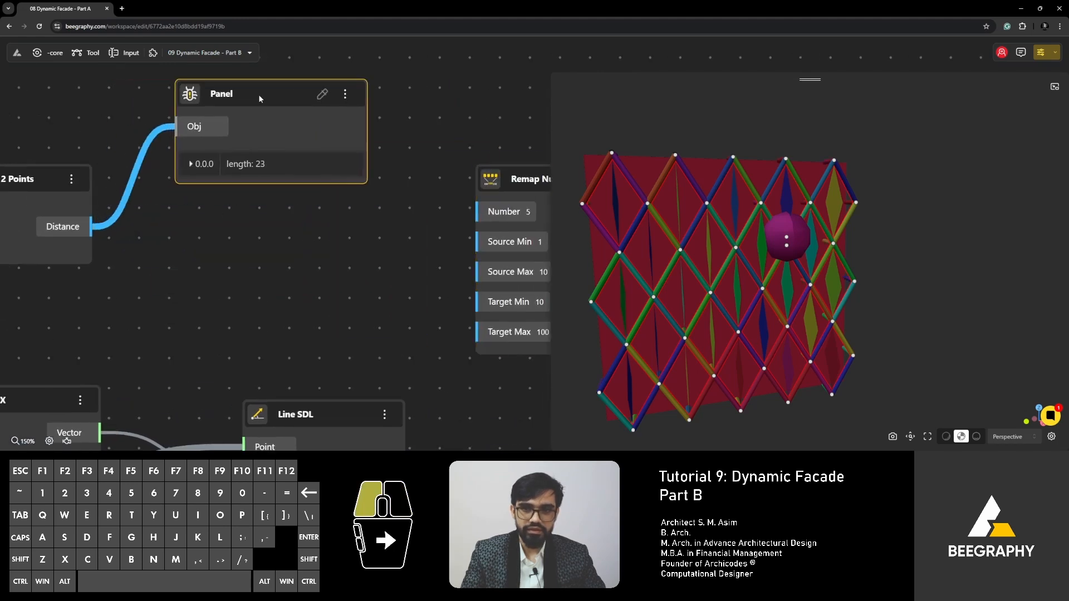
{"action": "left_click", "coordinate": [195, 165]}
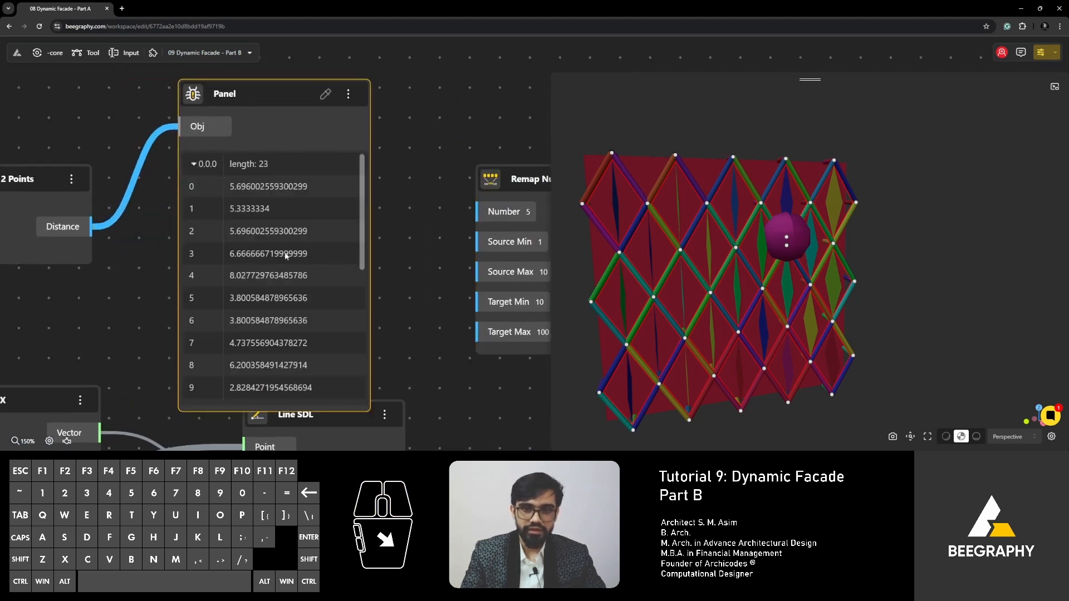
{"action": "scroll", "coordinate": [282, 222], "scroll_direction": "down", "scroll_amount": 5}
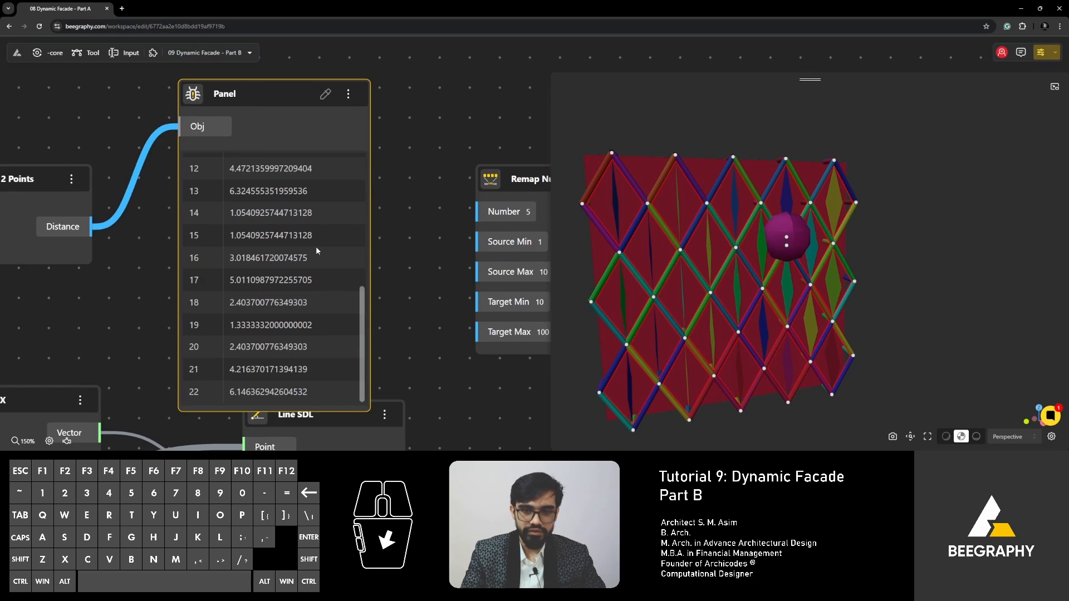
{"action": "scroll", "coordinate": [284, 312], "scroll_direction": "up", "scroll_amount": 5}
{"action": "left_click_drag", "start_coordinate": [265, 94], "coordinate": [285, 101]}
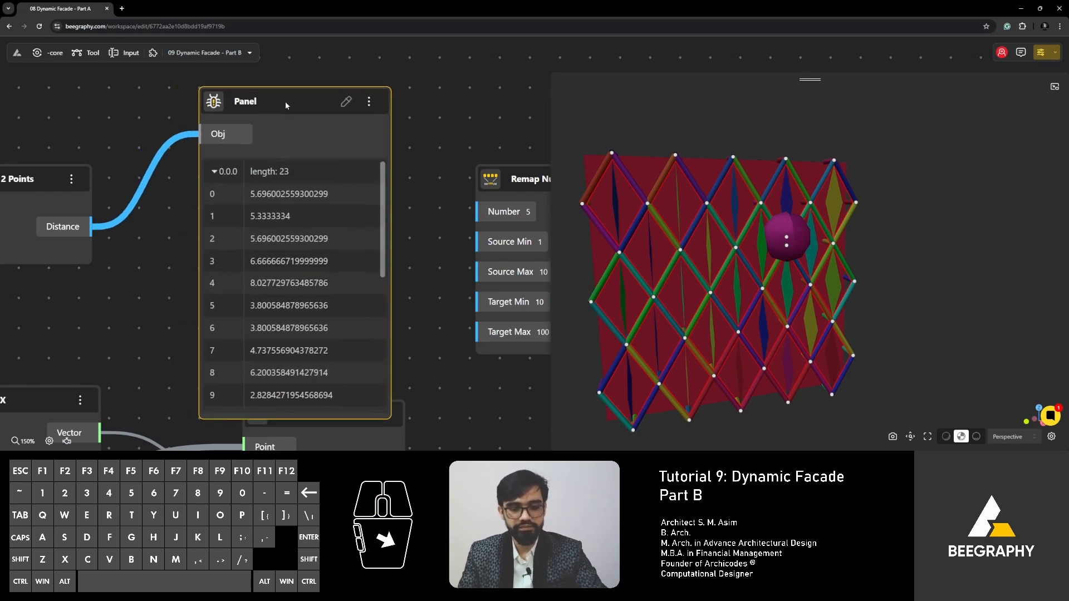
{"action": "scroll", "coordinate": [247, 295], "scroll_direction": "up", "scroll_amount": 2}
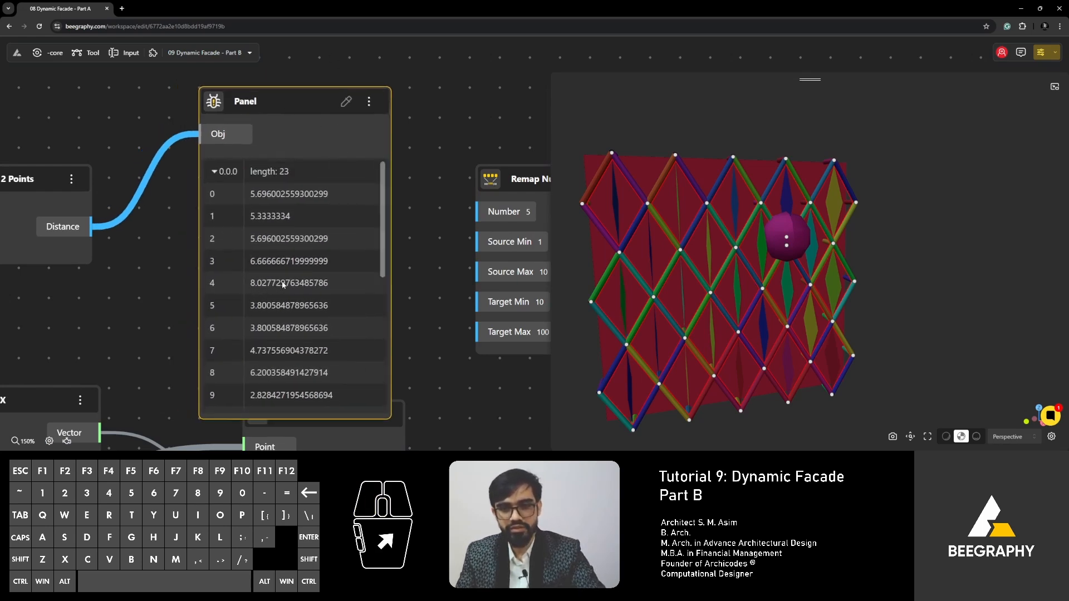
{"action": "key", "text": "Delete"}
Set the Remap Numbers source range to a minimum of 0 and a maximum of 20
{"action": "right_click_drag", "start_coordinate": [387, 213], "coordinate": [269, 178]}
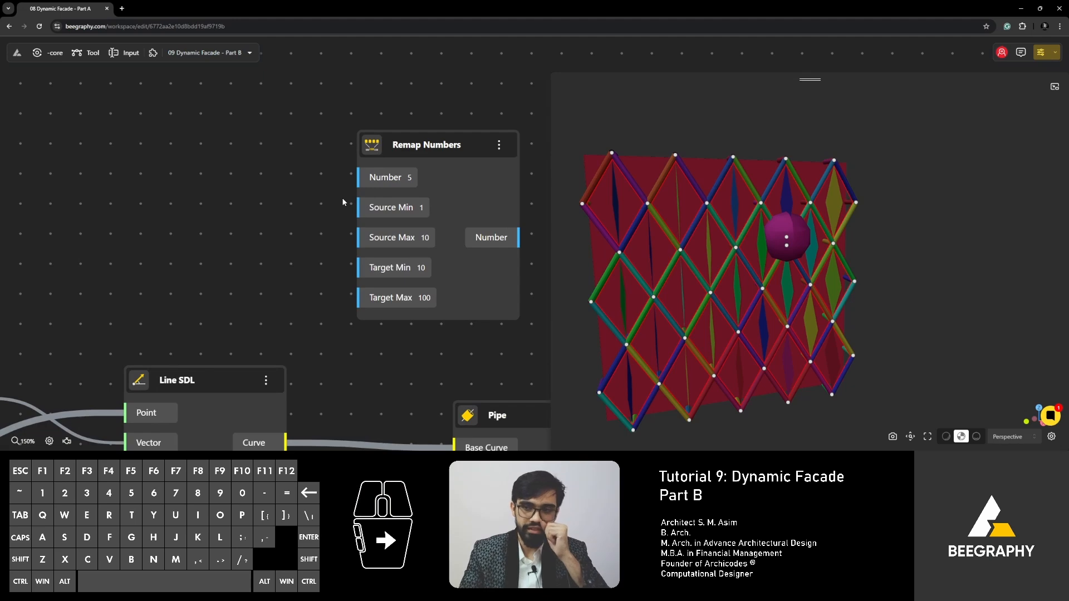
{"action": "scroll", "coordinate": [343, 202], "scroll_direction": "down", "scroll_amount": 5}
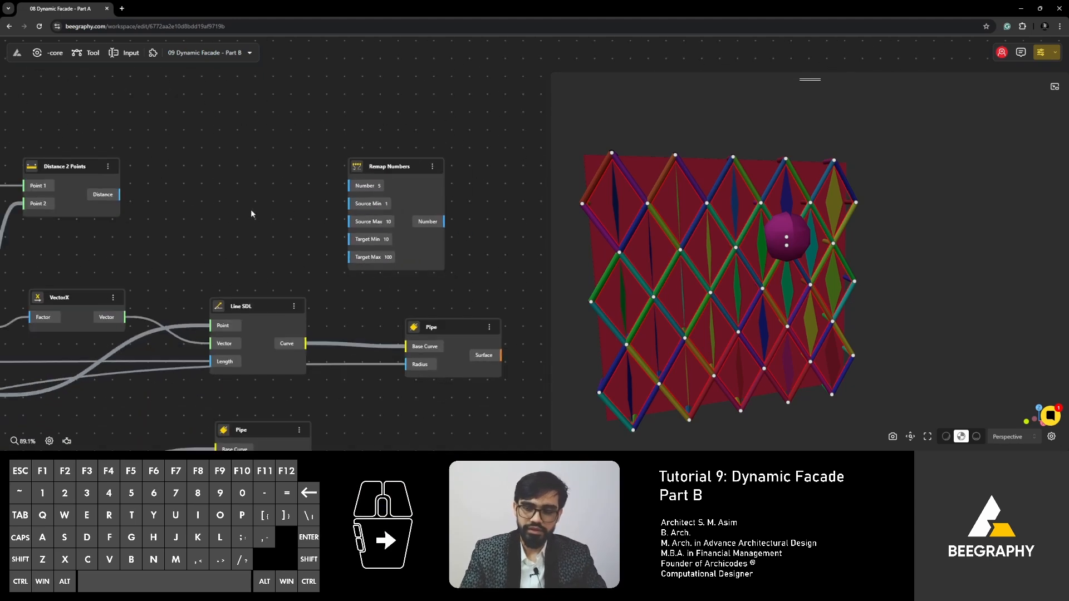
{"action": "scroll", "coordinate": [380, 230], "scroll_direction": "up", "scroll_amount": 5}
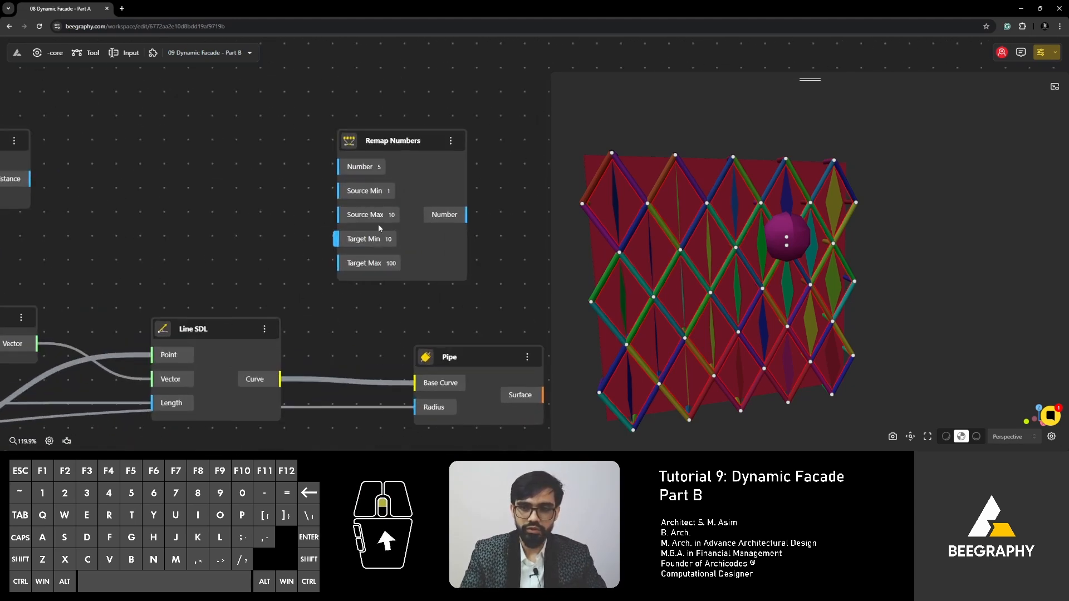
{"action": "double_click", "coordinate": [394, 185]}
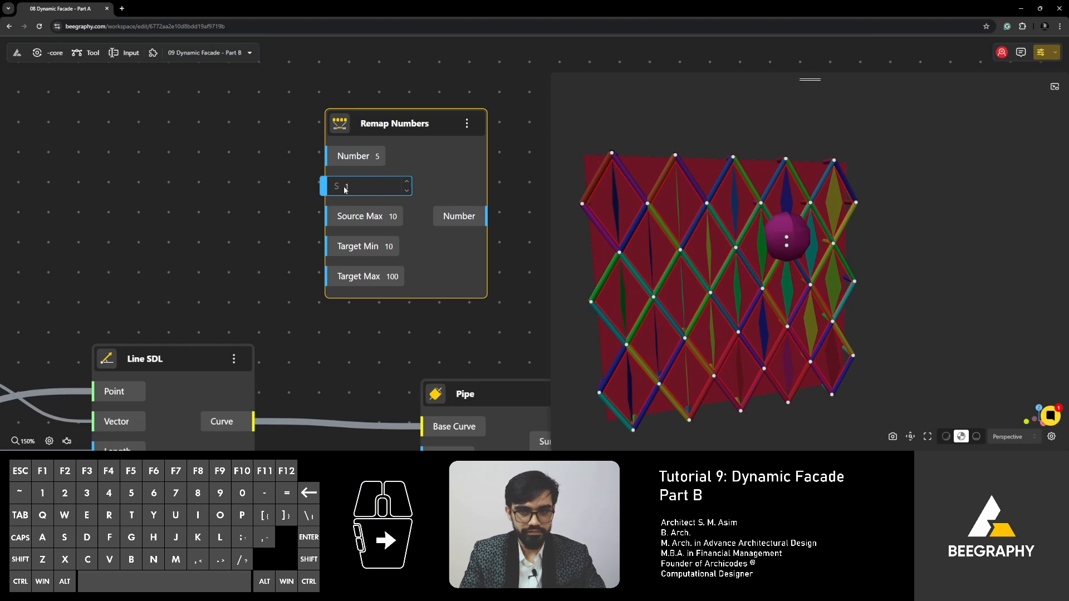
{"action": "type", "text": "0"}
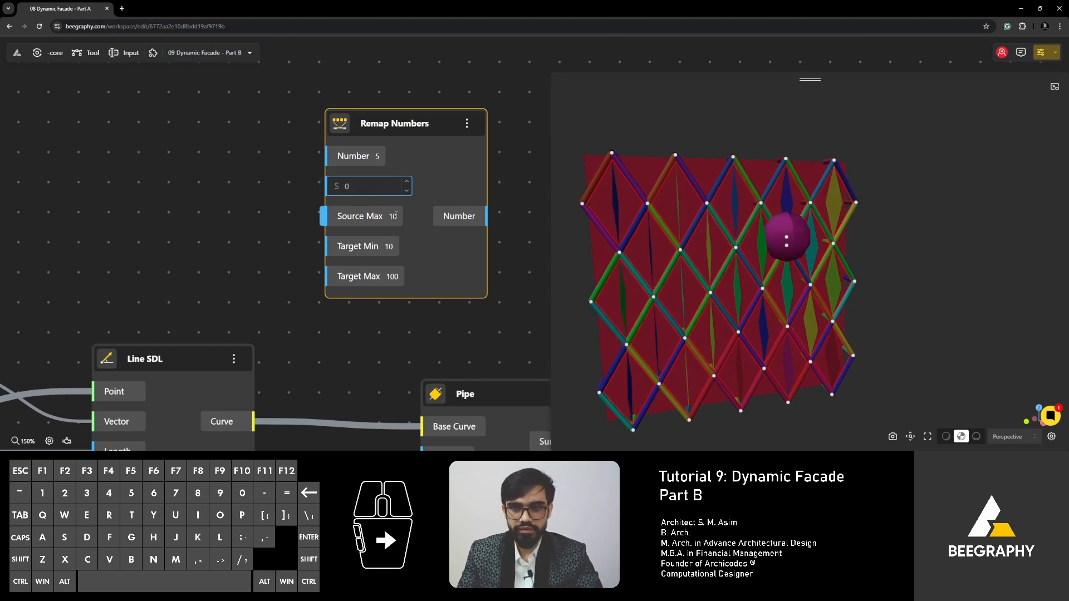
{"action": "double_click", "coordinate": [390, 217]}
{"action": "key", "text": "BackSpace"}
{"action": "key", "text": "BackSpace"}
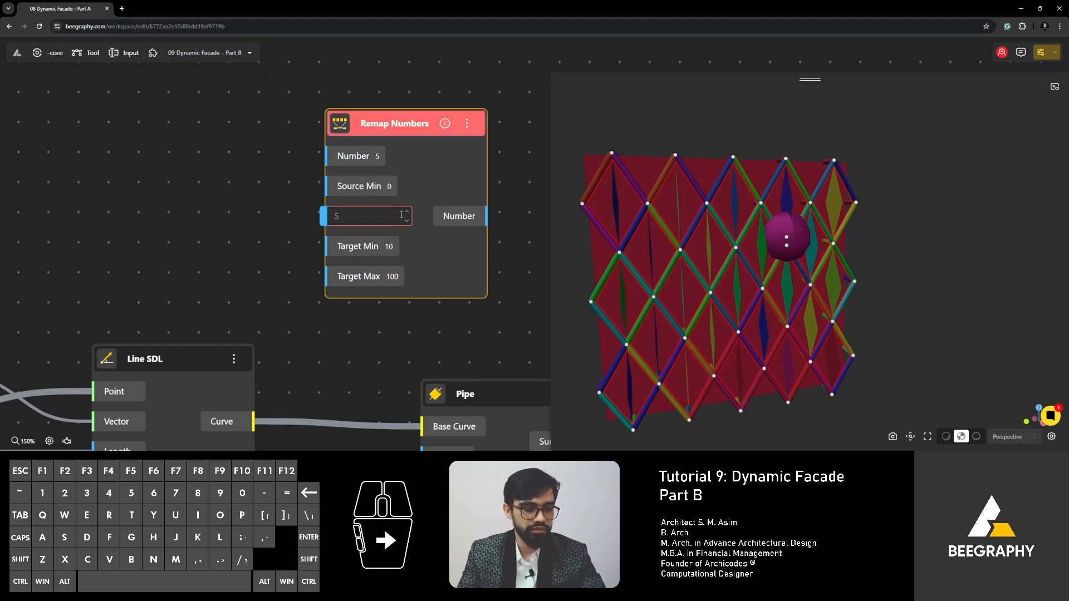
{"action": "type", "text": "20"}
Set the Remap Numbers target range to a minimum of -90 and a maximum of 90
{"action": "double_click", "coordinate": [393, 246]}
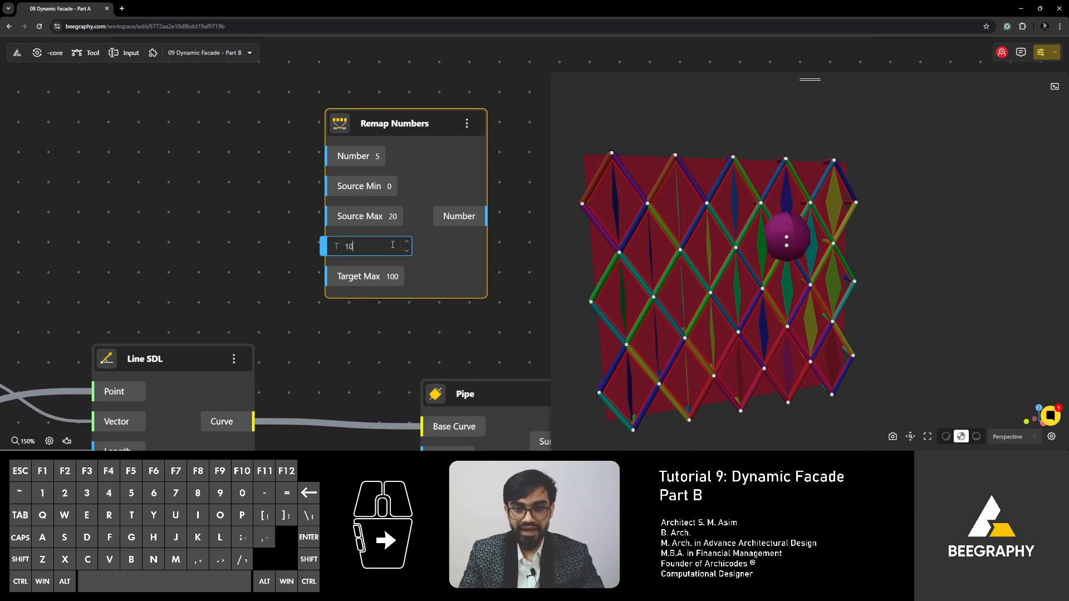
{"action": "key", "text": "BackSpace"}
{"action": "key", "text": "BackSpace"}
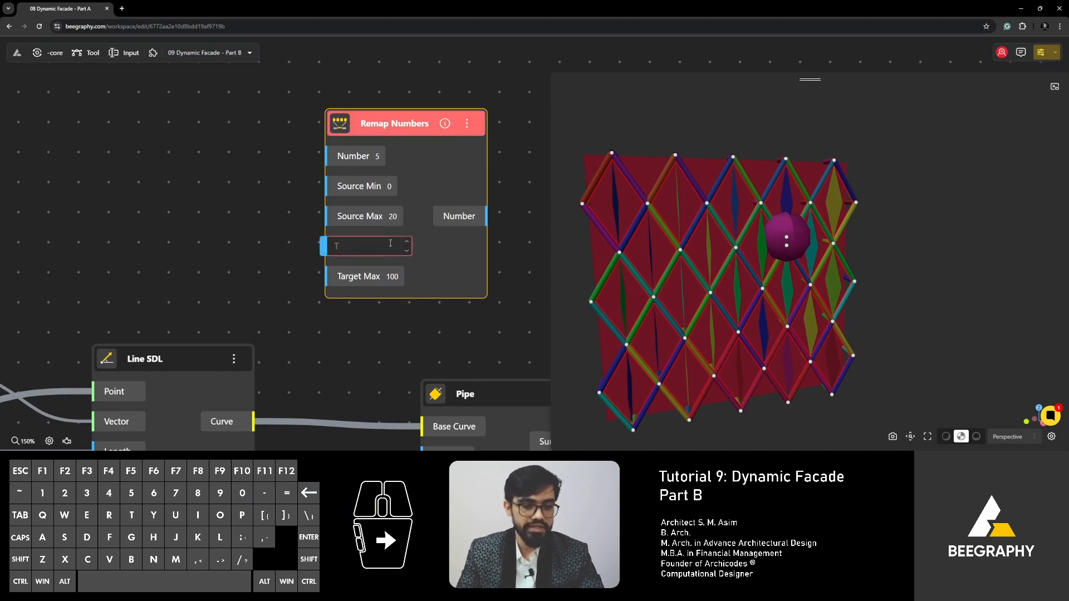
{"action": "type", "text": "-90"}
{"action": "key", "text": "Return"}
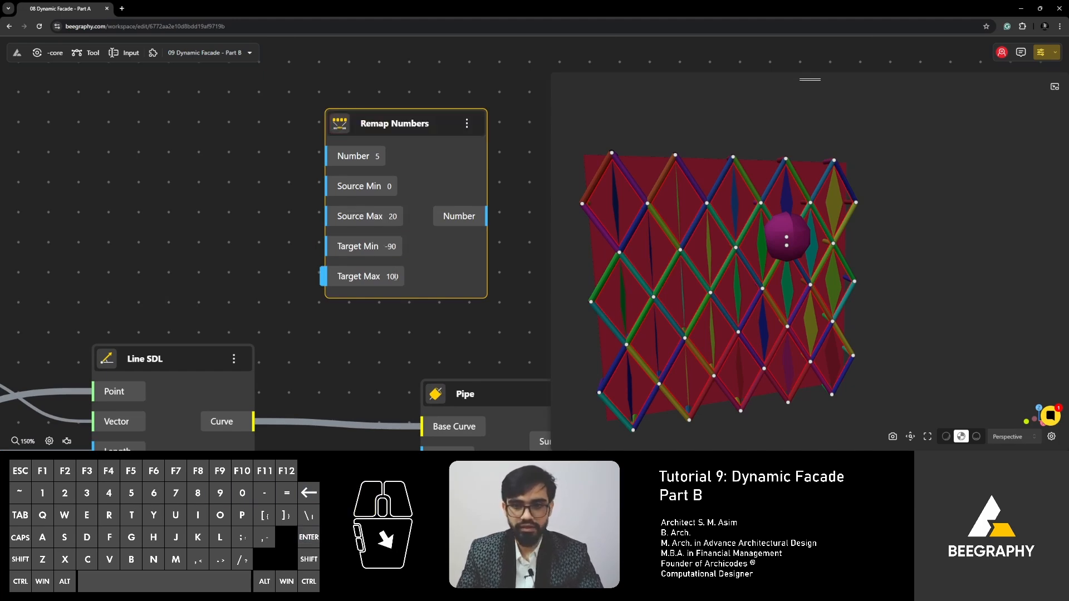
{"action": "double_click", "coordinate": [392, 276]}
{"action": "key", "text": "BackSpace"}
{"action": "key", "text": "BackSpace"}
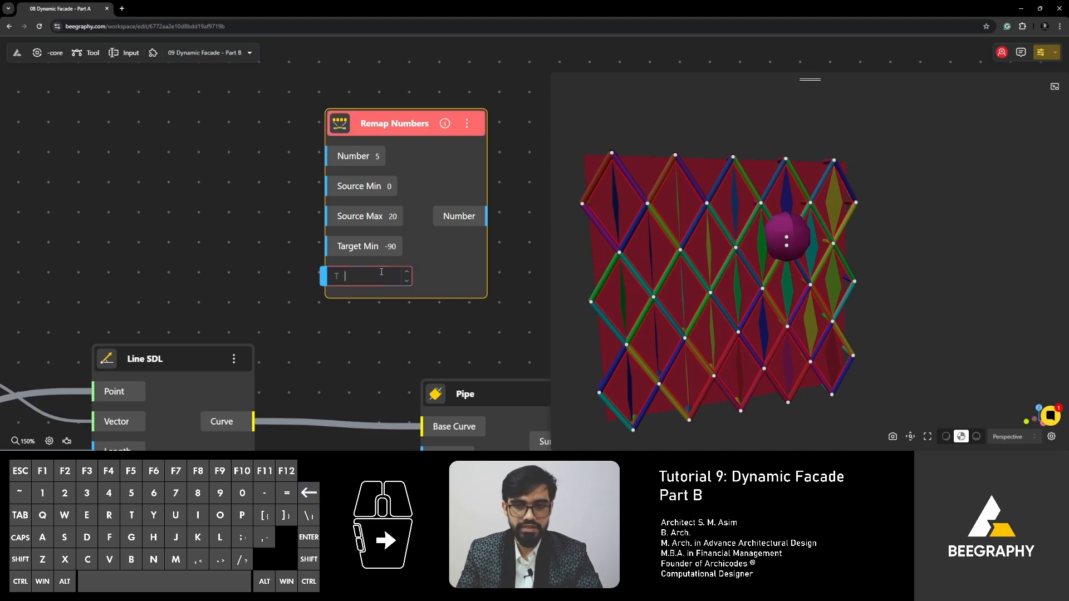
{"action": "type", "text": "90"}
{"action": "left_click", "coordinate": [197, 202]}
{"action": "scroll", "coordinate": [243, 219], "scroll_direction": "down", "scroll_amount": 3}
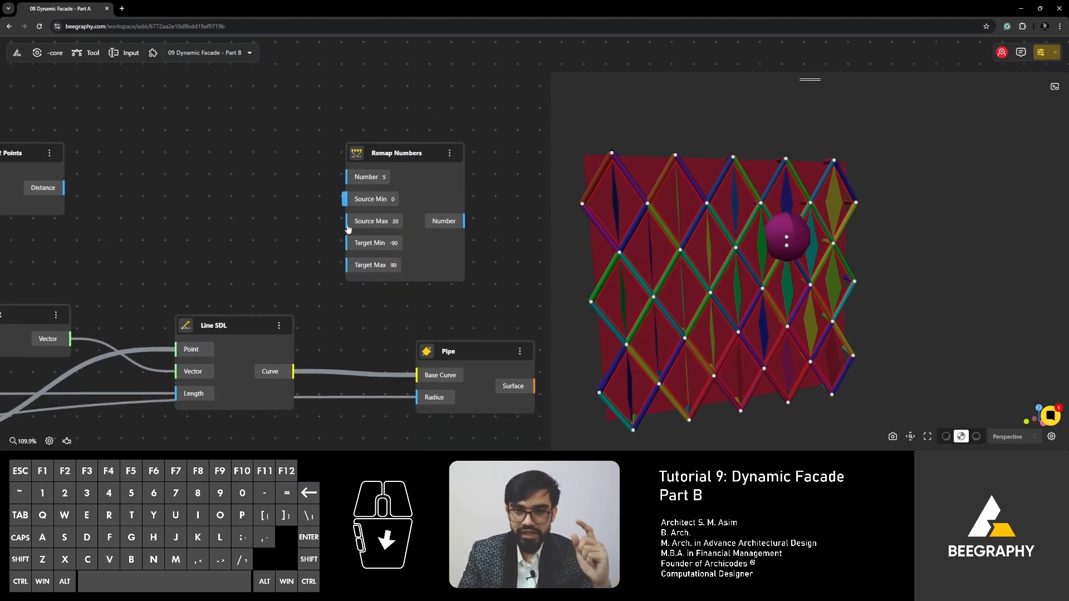
{"action": "scroll", "coordinate": [368, 234], "scroll_direction": "up", "scroll_amount": 3}
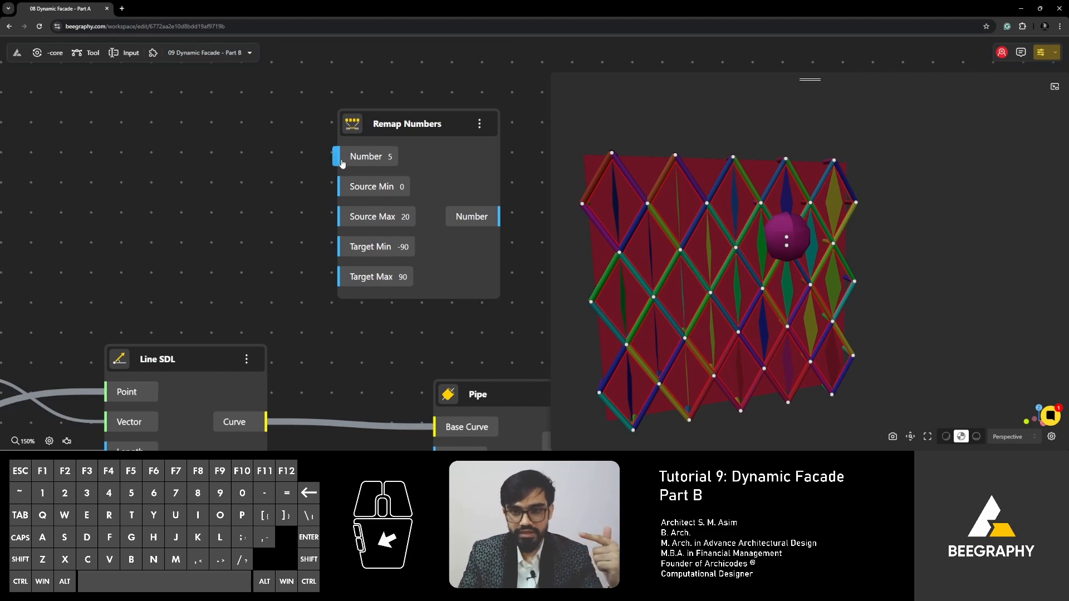
Attach a Panel to the Number output of Remap Numbers, expand its list, and place it beside the node
{"action": "right_click_drag", "start_coordinate": [503, 238], "coordinate": [396, 250]}
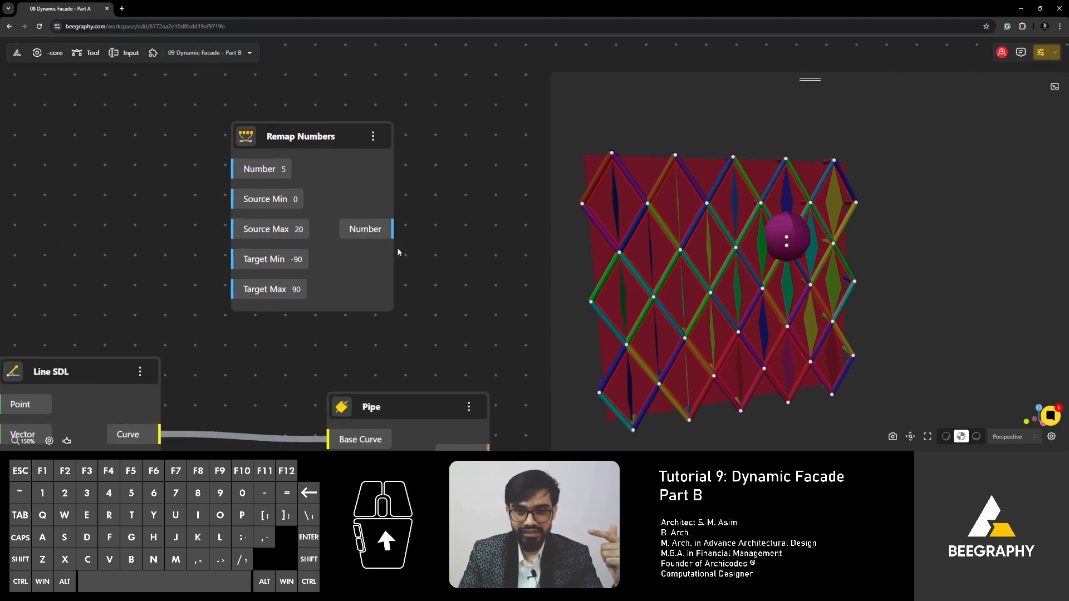
{"action": "left_click_drag", "start_coordinate": [393, 229], "coordinate": [479, 194]}
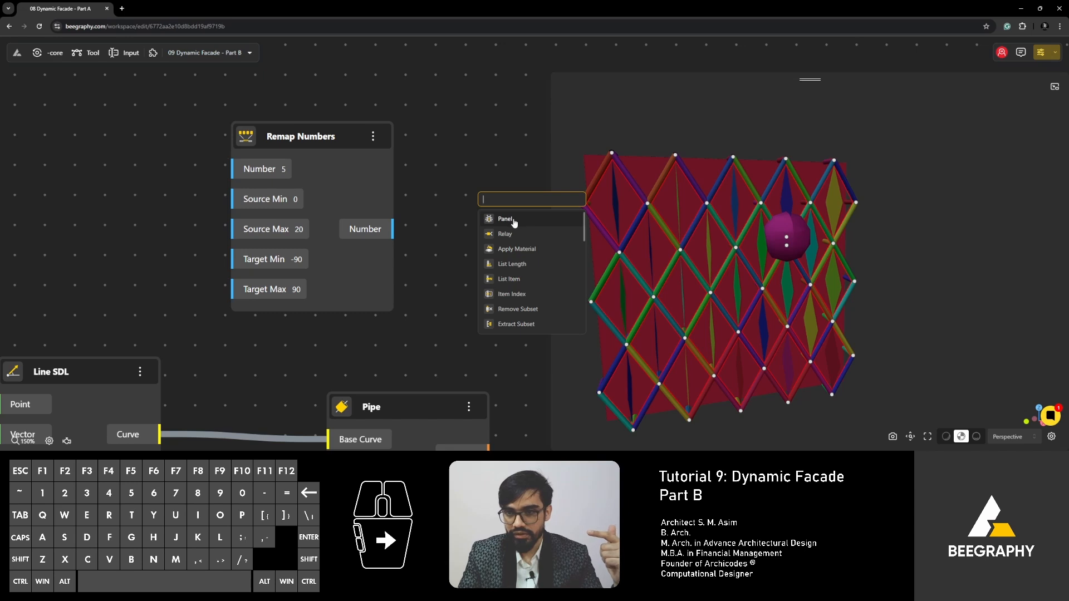
{"action": "left_click", "coordinate": [512, 222]}
{"action": "left_click_drag", "start_coordinate": [504, 210], "coordinate": [450, 131]}
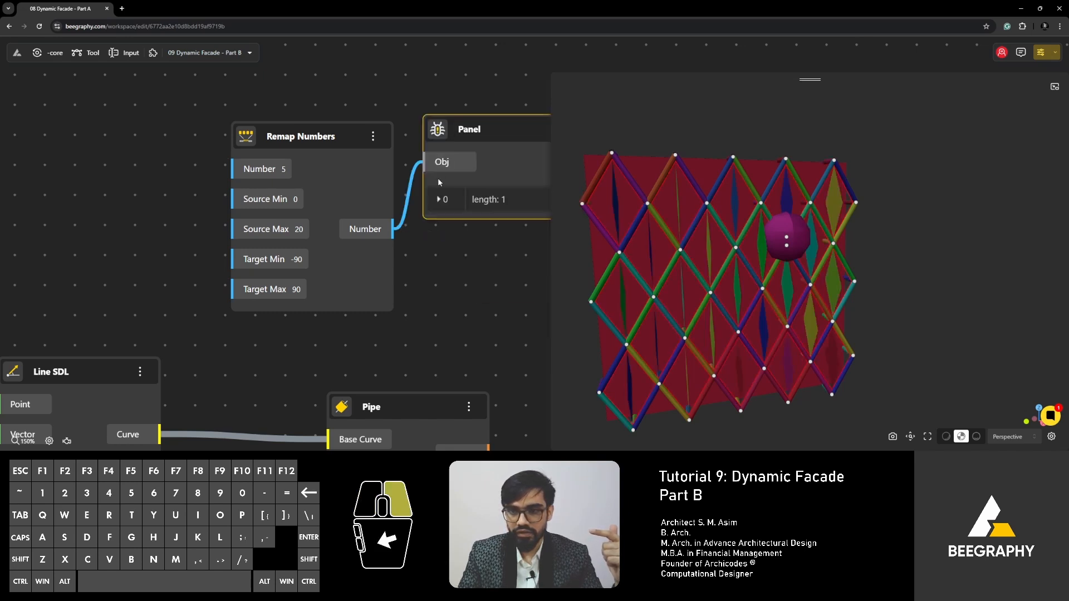
{"action": "right_click_drag", "start_coordinate": [439, 181], "coordinate": [310, 218]}
{"action": "left_click", "coordinate": [311, 236]}
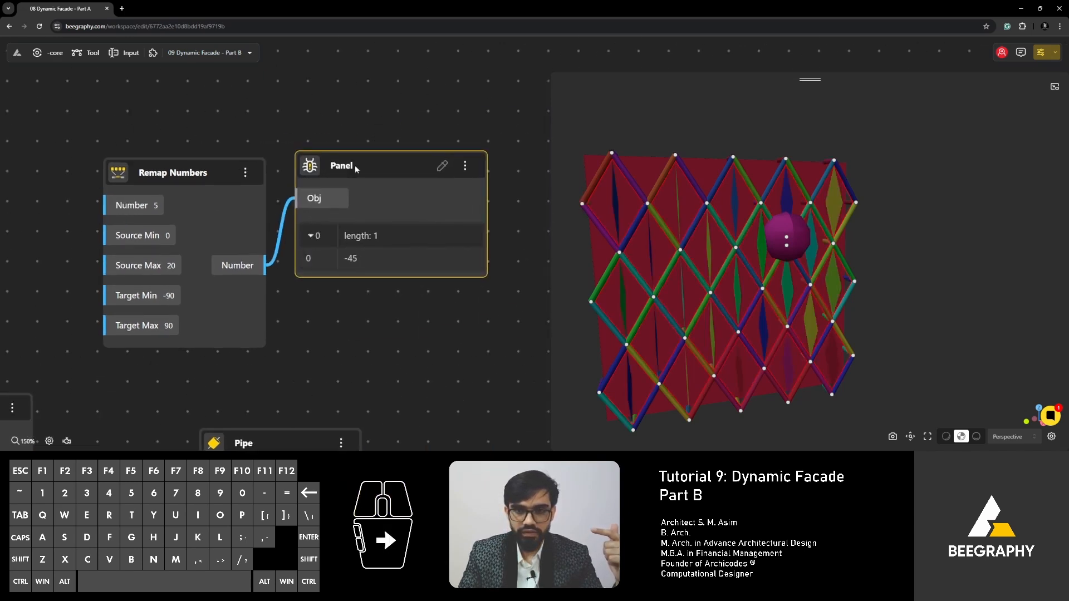
{"action": "left_click_drag", "start_coordinate": [356, 166], "coordinate": [389, 201]}
{"action": "right_click_drag", "start_coordinate": [225, 238], "coordinate": [277, 212]}
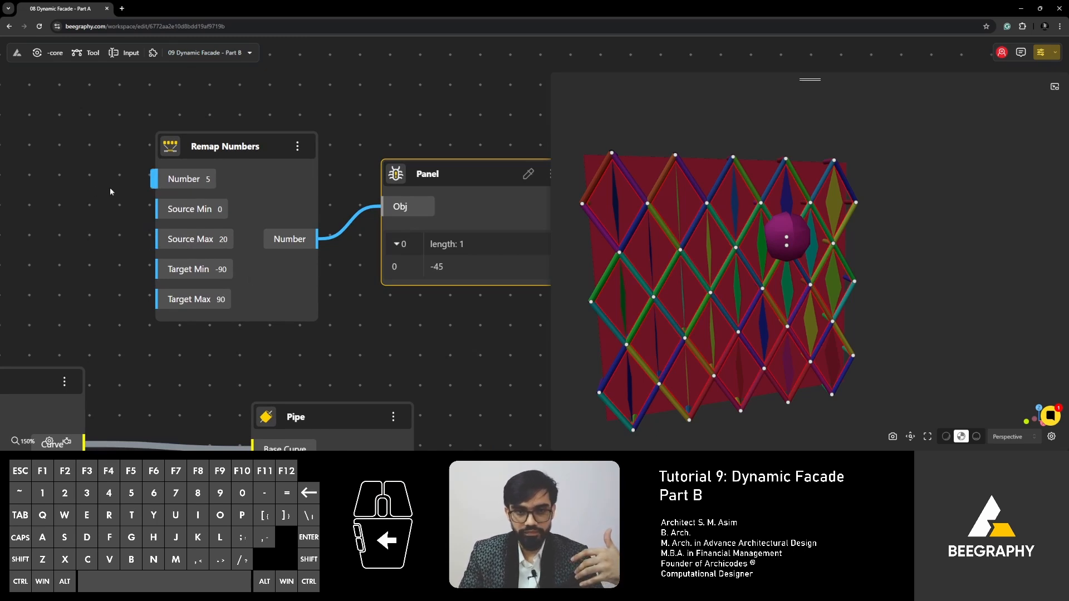
Create a Range Input with the value 10 and connect it to the Number input of Remap Numbers
{"action": "double_click", "coordinate": [81, 191]}
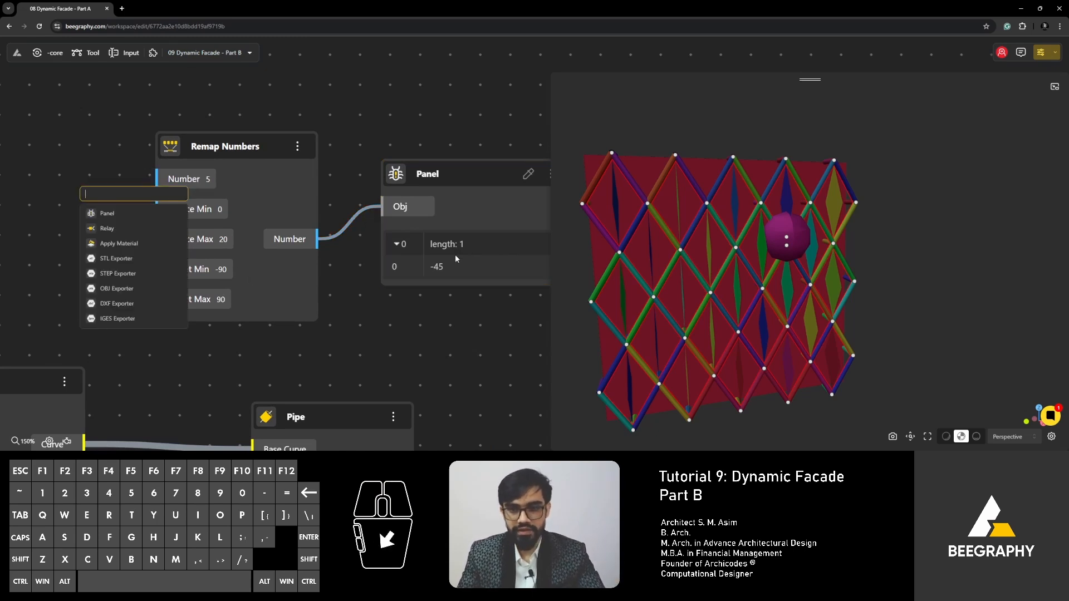
{"action": "type", "text": "10"}
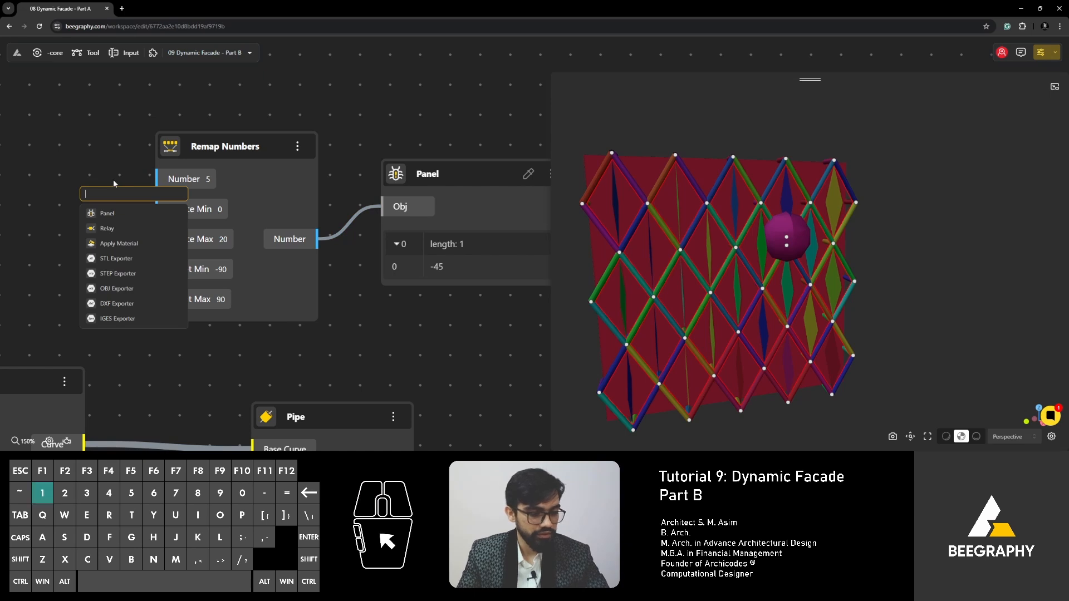
{"action": "key", "text": "Return"}
{"action": "left_click_drag", "start_coordinate": [213, 199], "coordinate": [32, 171]}
{"action": "left_click_drag", "start_coordinate": [122, 206], "coordinate": [161, 180]}
{"action": "right_click_drag", "start_coordinate": [194, 192], "coordinate": [255, 184]}
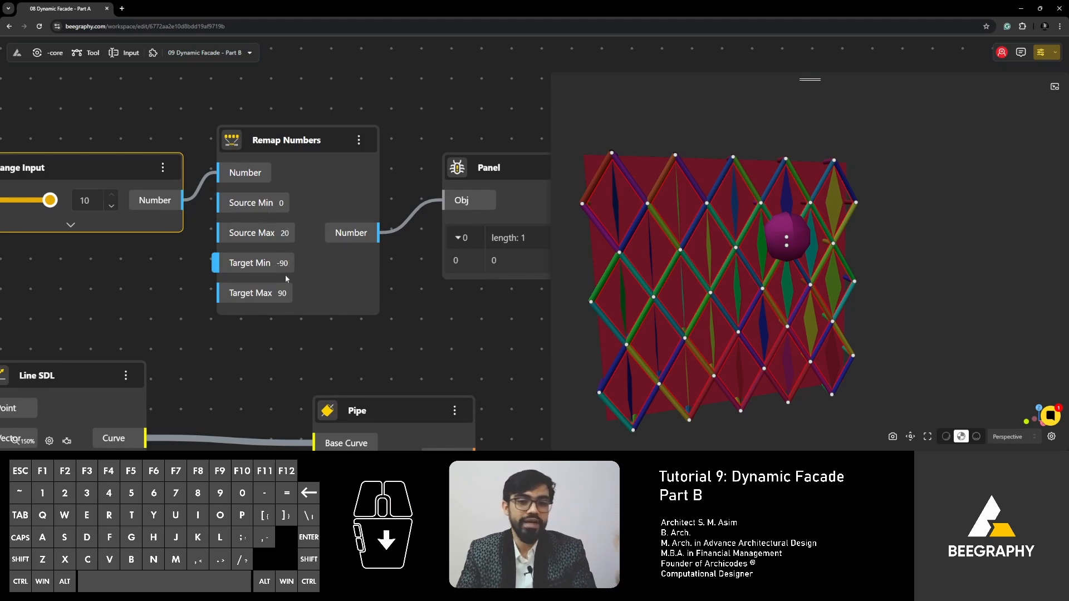
Lower the Range Input through 6 and 4 to 0 and compare the remapped value in the Panel
{"action": "right_click_drag", "start_coordinate": [126, 151], "coordinate": [221, 157]}
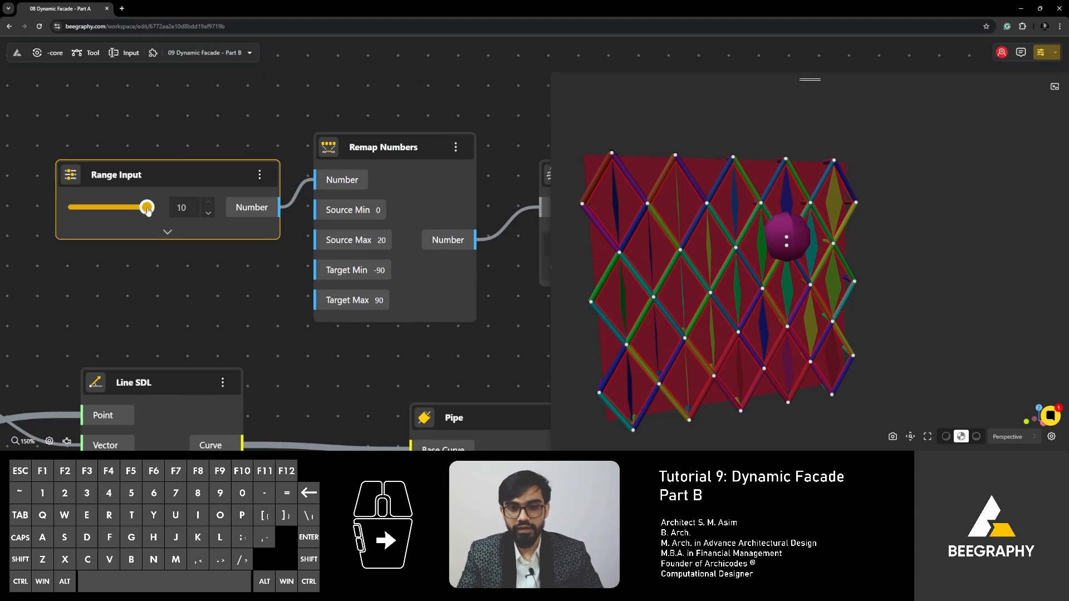
{"action": "left_click_drag", "start_coordinate": [145, 208], "coordinate": [117, 207]}
{"action": "right_click_drag", "start_coordinate": [392, 226], "coordinate": [264, 228]}
{"action": "right_click_drag", "start_coordinate": [136, 216], "coordinate": [164, 212]}
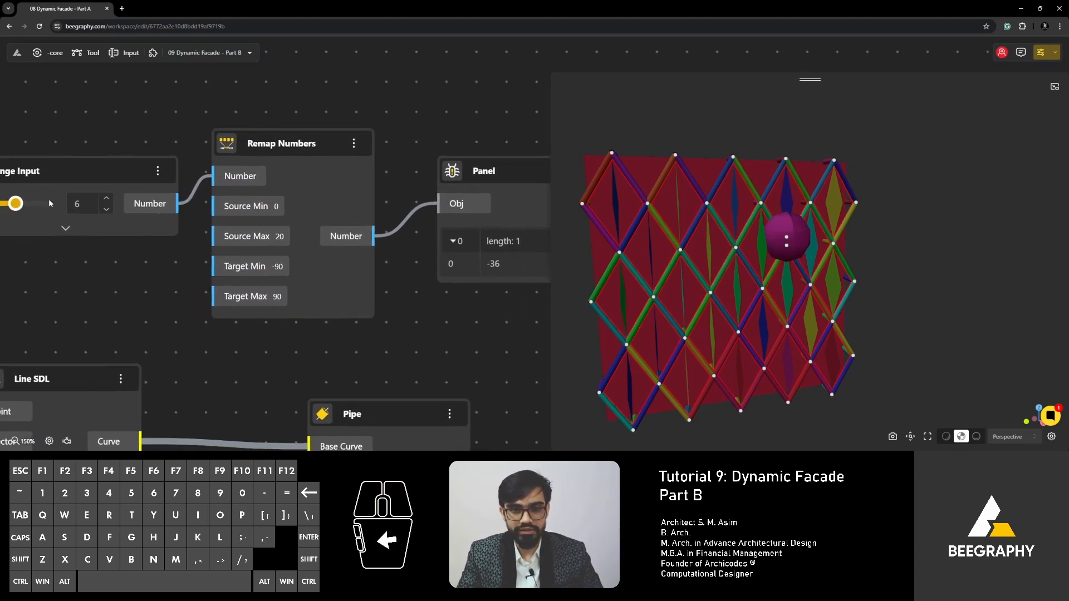
{"action": "left_click", "coordinate": [15, 204]}
{"action": "right_click_drag", "start_coordinate": [44, 194], "coordinate": [112, 175]}
{"action": "mouse_move", "coordinate": [83, 184]}
{"action": "left_mouse_down"}
{"action": "mouse_move", "coordinate": [62, 184]}
{"action": "mouse_move", "coordinate": [100, 184]}
{"action": "mouse_move", "coordinate": [75, 182]}
{"action": "left_mouse_up"}
{"action": "scroll", "coordinate": [88, 183], "scroll_direction": "down", "scroll_amount": 3}
{"action": "scroll", "coordinate": [58, 185], "scroll_direction": "up", "scroll_amount": 2}
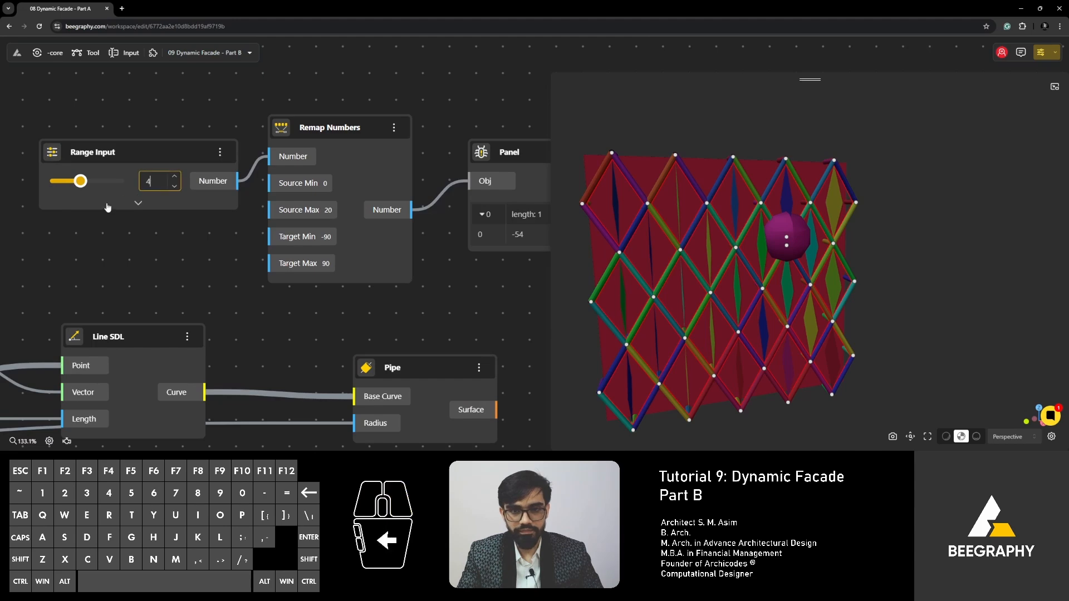
{"action": "right_click_drag", "start_coordinate": [91, 177], "coordinate": [51, 188]}
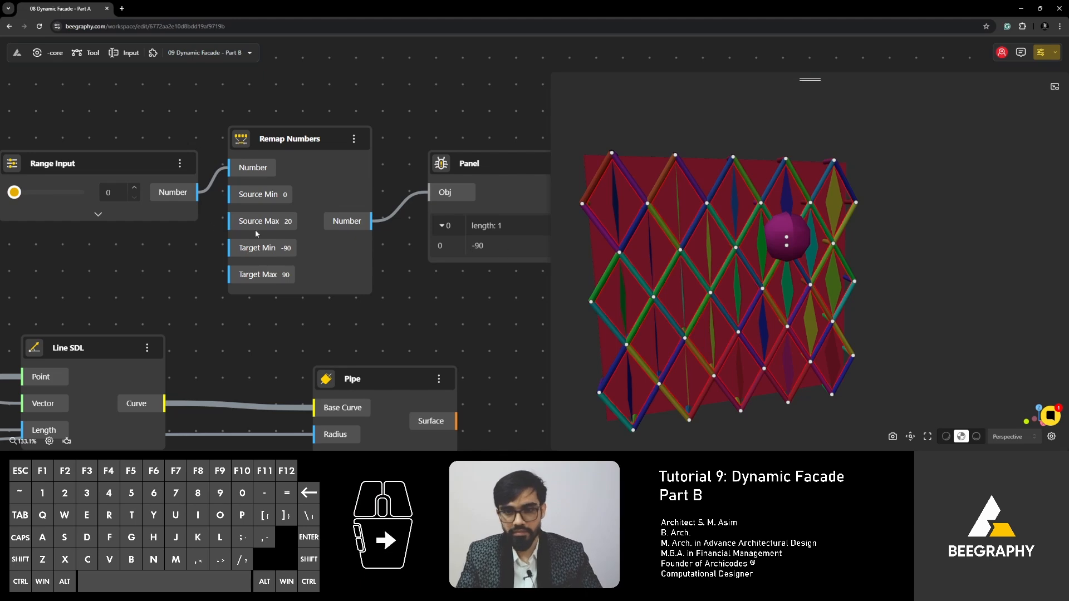
Connect the Distance output of Distance 2 Points to the Number input of Remap Numbers and delete the Range Input
{"action": "scroll", "coordinate": [94, 216], "scroll_direction": "down", "scroll_amount": 3}
{"action": "right_click_drag", "start_coordinate": [91, 218], "coordinate": [198, 225]}
{"action": "left_click_drag", "start_coordinate": [187, 182], "coordinate": [150, 105]}
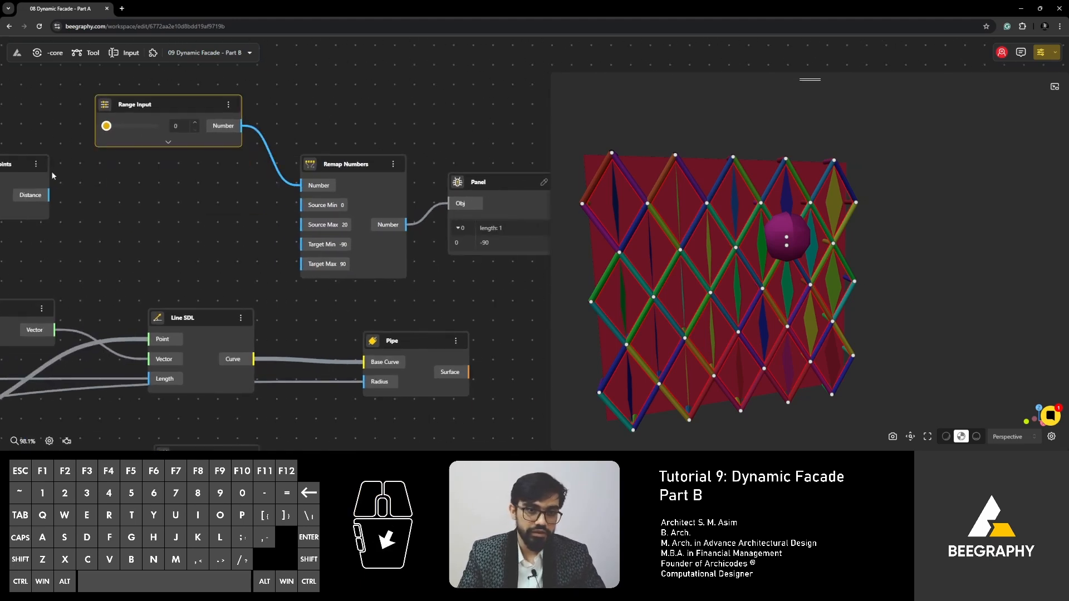
{"action": "left_click_drag", "start_coordinate": [301, 191], "coordinate": [302, 188]}
{"action": "left_click", "coordinate": [159, 97]}
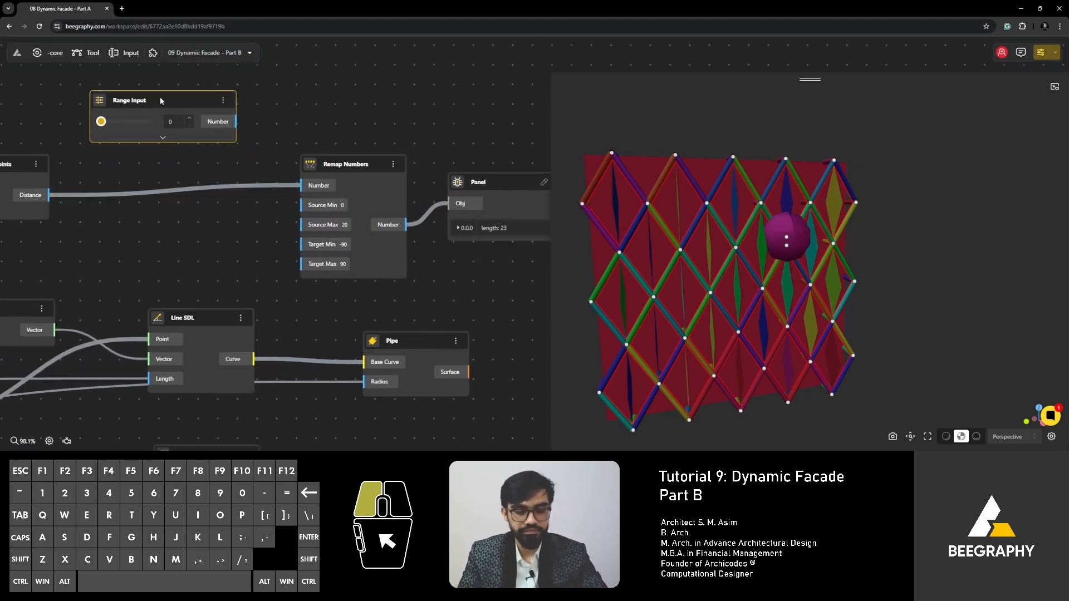
{"action": "key", "text": "Delete"}
Expand the Panel on Remap Numbers and read through the full list of remapped values
{"action": "right_click_drag", "start_coordinate": [415, 257], "coordinate": [332, 260]}
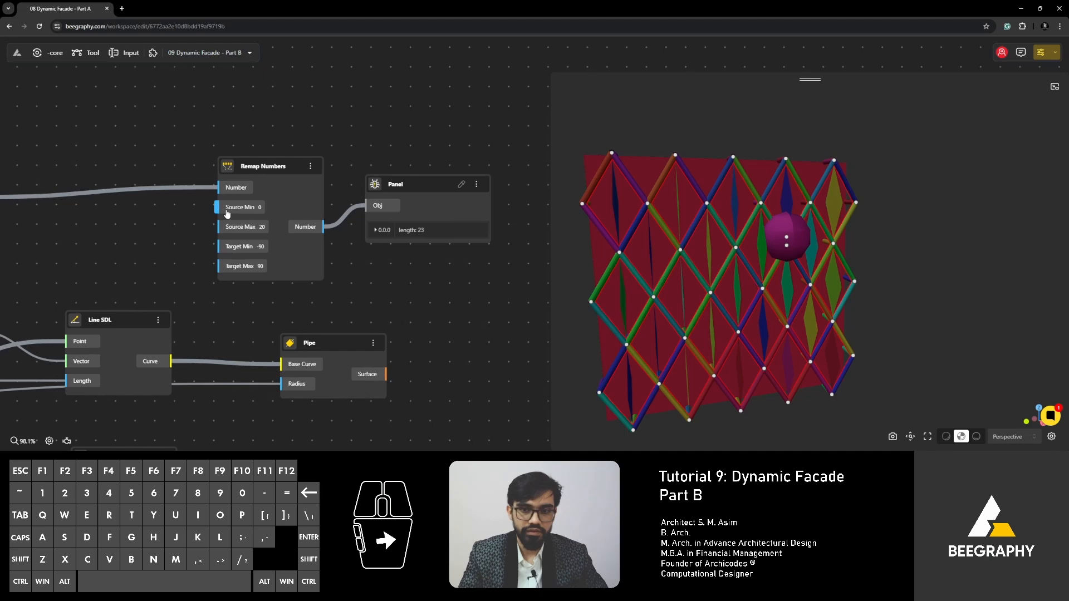
{"action": "left_click", "coordinate": [376, 230]}
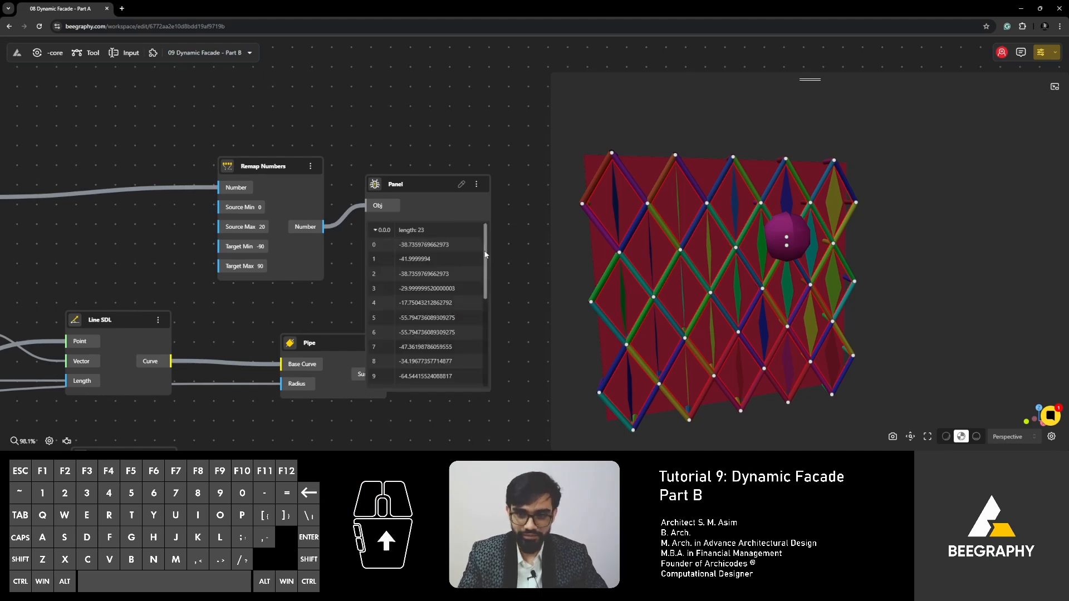
{"action": "left_click_drag", "start_coordinate": [485, 253], "coordinate": [484, 357]}
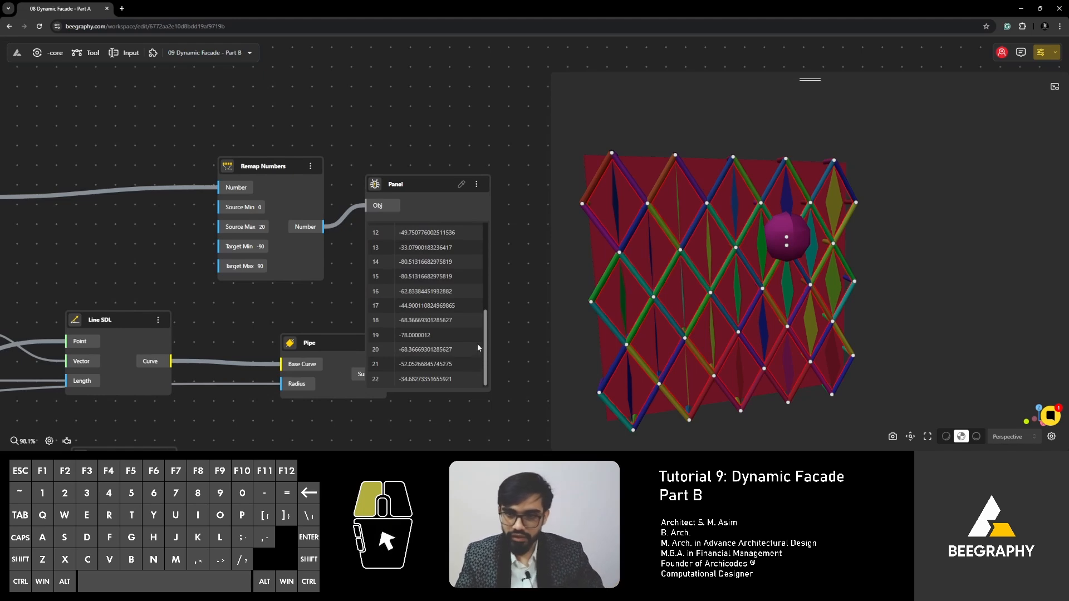
{"action": "scroll", "coordinate": [478, 347], "scroll_direction": "up", "scroll_amount": 5}
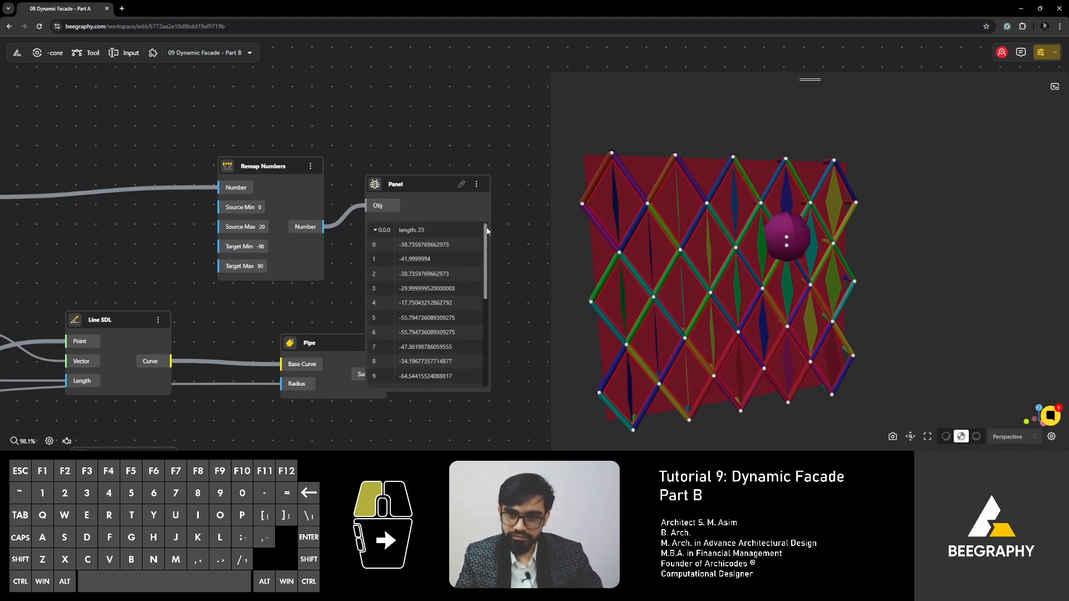
{"action": "left_click_drag", "start_coordinate": [487, 247], "coordinate": [489, 359]}
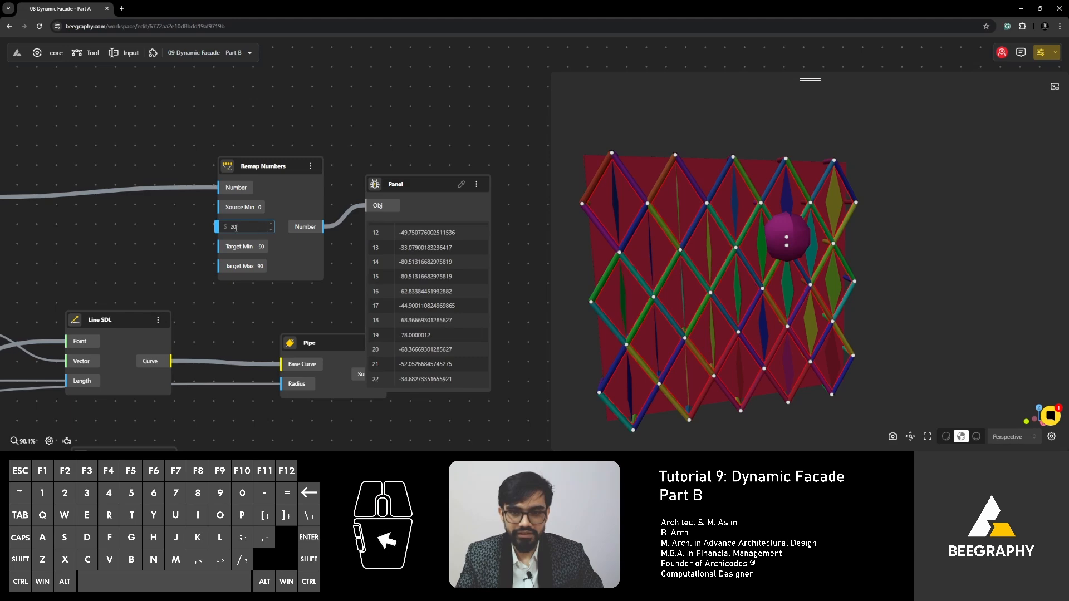
Set the Source Max of Remap Numbers to 10 and move the Panel clear of the Pipe node
{"action": "key", "text": "BackSpace"}
{"action": "key", "text": "BackSpace"}
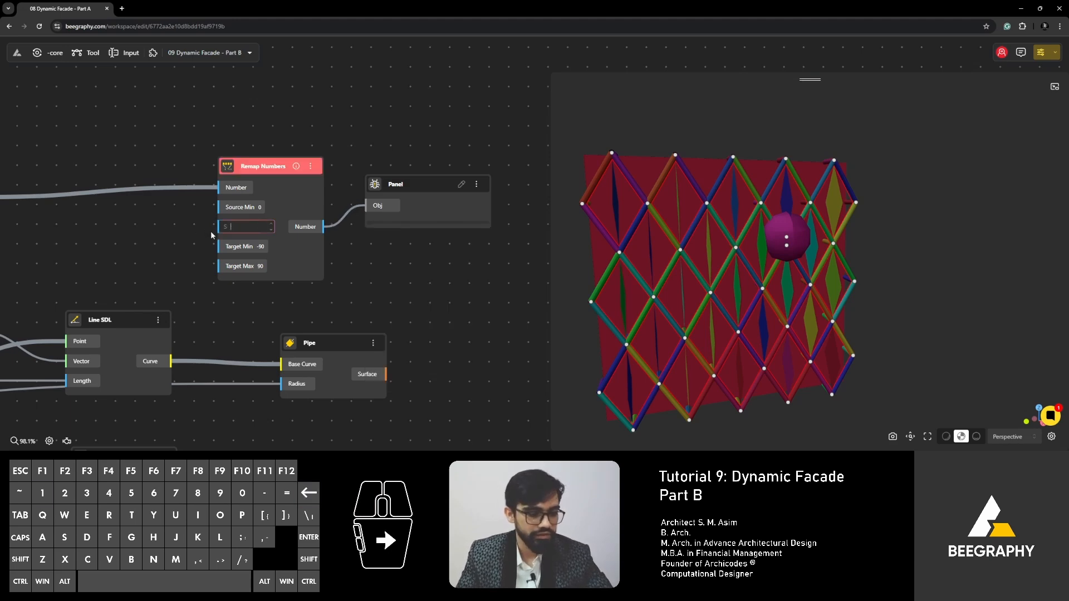
{"action": "type", "text": "10"}
{"action": "left_click", "coordinate": [280, 307]}
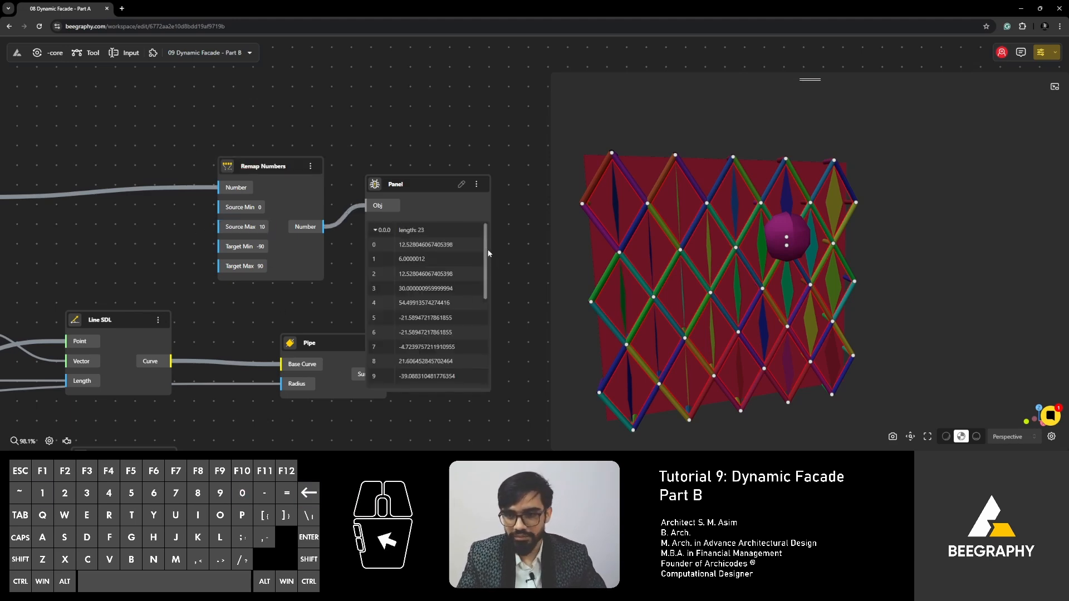
{"action": "mouse_move", "coordinate": [484, 242]}
{"action": "left_mouse_down"}
{"action": "mouse_move", "coordinate": [492, 357]}
{"action": "mouse_move", "coordinate": [485, 239]}
{"action": "left_mouse_up"}
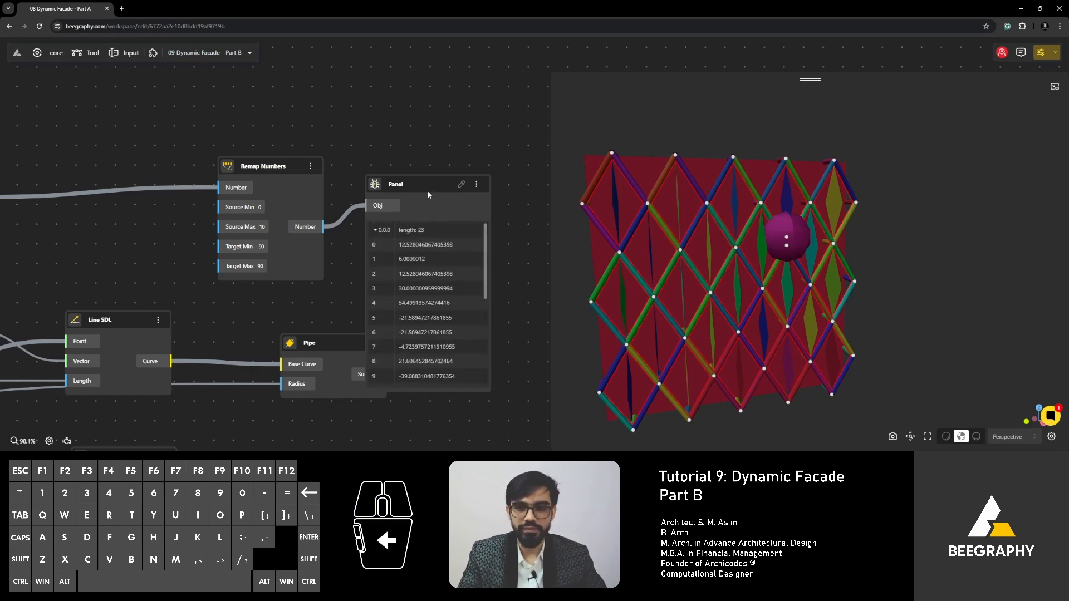
{"action": "right_click_drag", "start_coordinate": [429, 195], "coordinate": [459, 121]}
{"action": "scroll", "coordinate": [352, 262], "scroll_direction": "down", "scroll_amount": 3}
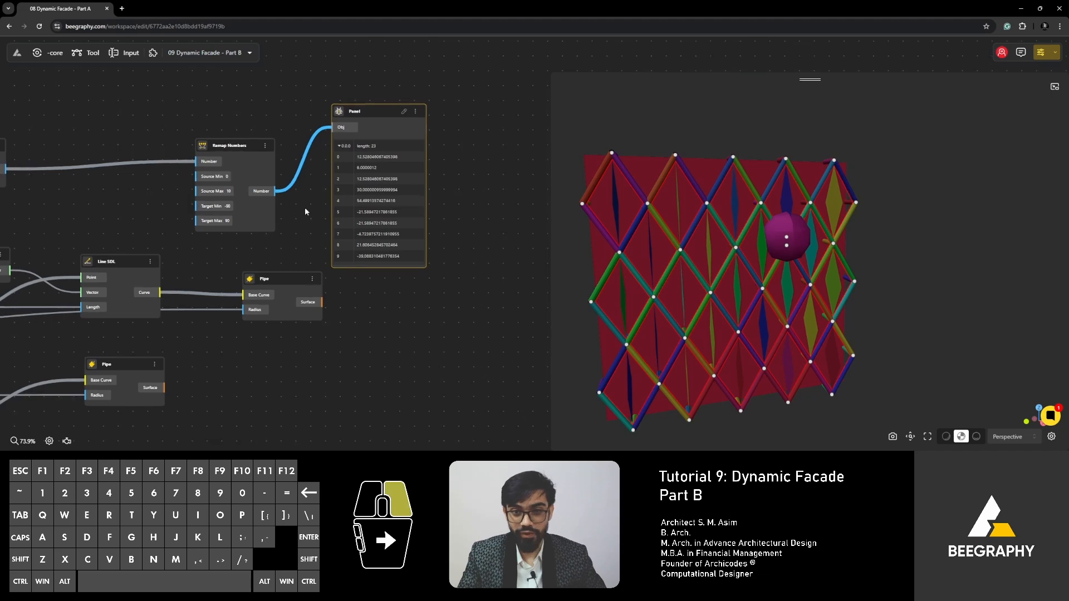
Go back through the graph to the panel rotation nodes and move the Rotate node farther away from DegToRad and Centroid
{"action": "right_click_drag", "start_coordinate": [305, 211], "coordinate": [367, 212]}
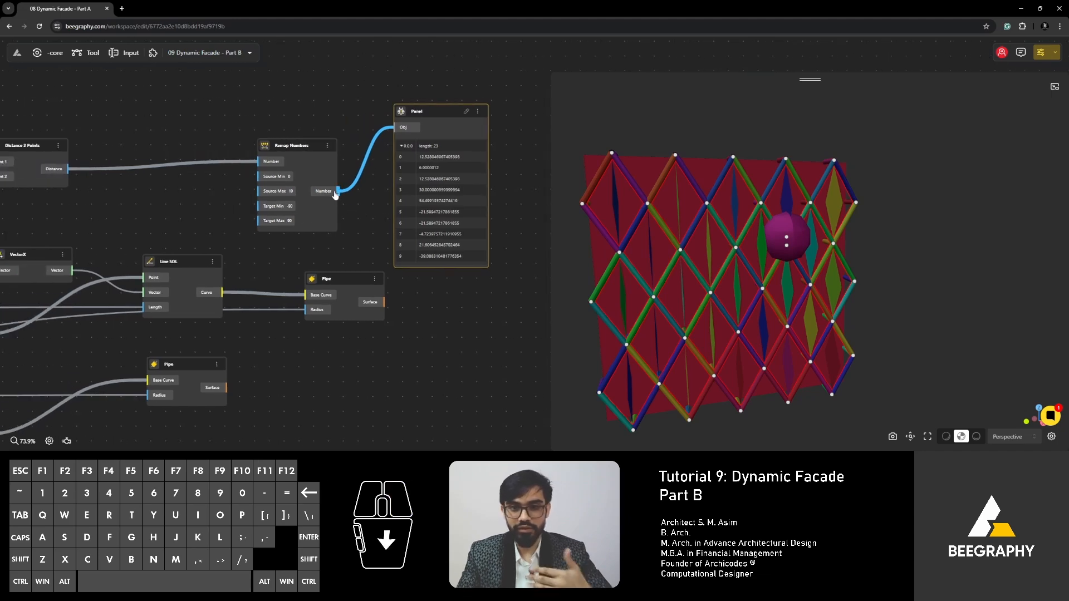
{"action": "right_click_drag", "start_coordinate": [224, 250], "coordinate": [370, 238]}
{"action": "scroll", "coordinate": [334, 234], "scroll_direction": "down", "scroll_amount": 3}
{"action": "right_click_drag", "start_coordinate": [292, 234], "coordinate": [492, 201]}
{"action": "right_click_drag", "start_coordinate": [292, 210], "coordinate": [440, 176]}
{"action": "right_click_drag", "start_coordinate": [247, 321], "coordinate": [307, 251]}
{"action": "right_click_drag", "start_coordinate": [116, 308], "coordinate": [166, 296]}
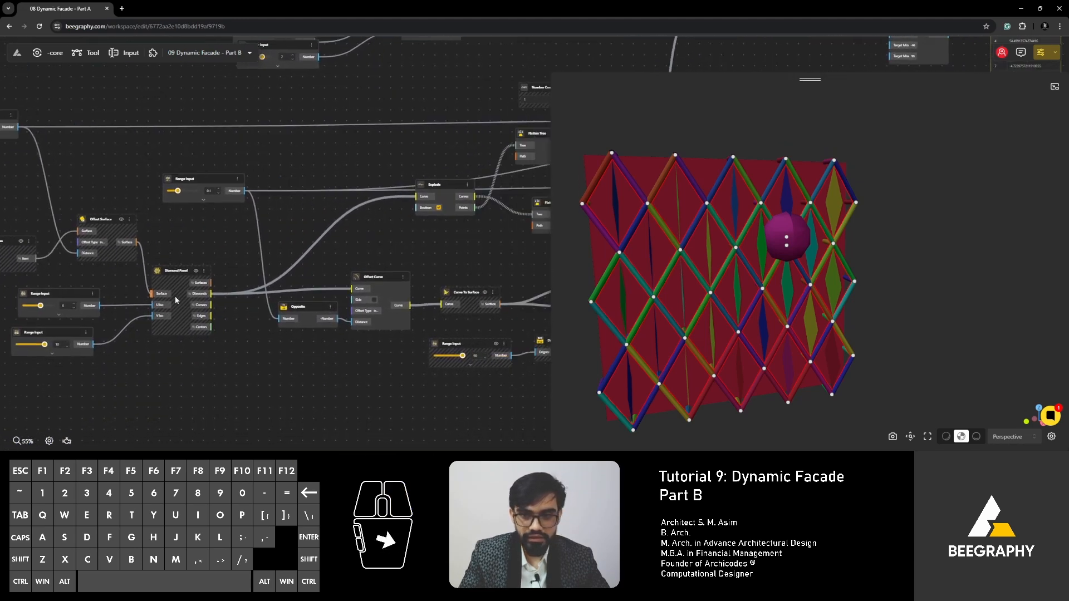
{"action": "right_click_drag", "start_coordinate": [308, 322], "coordinate": [241, 323]}
{"action": "right_click_drag", "start_coordinate": [385, 318], "coordinate": [258, 300]}
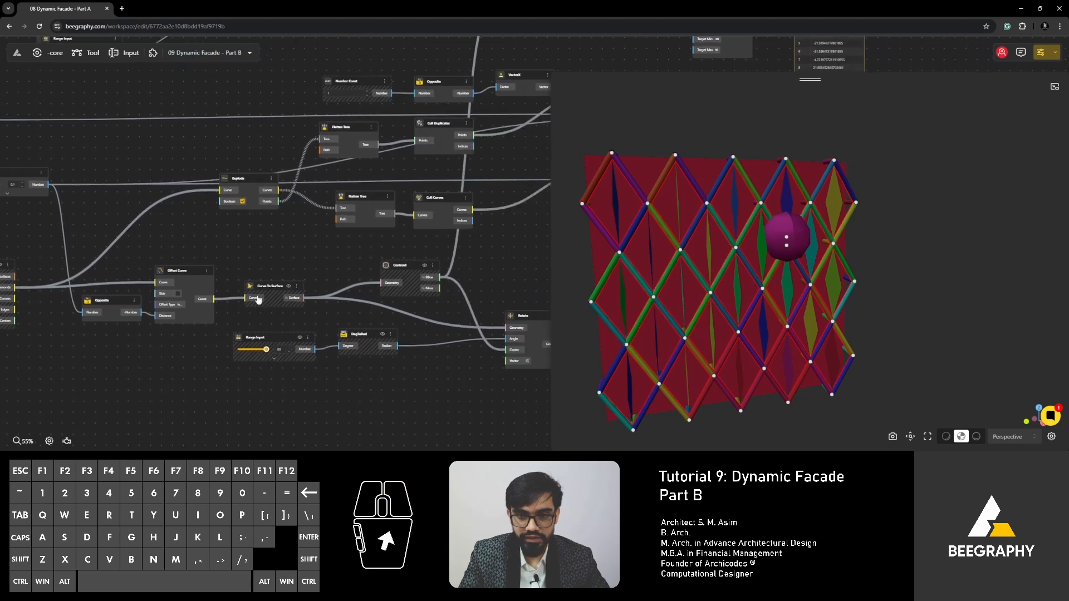
{"action": "right_click_drag", "start_coordinate": [351, 304], "coordinate": [109, 298]}
{"action": "left_click_drag", "start_coordinate": [290, 308], "coordinate": [345, 308]}
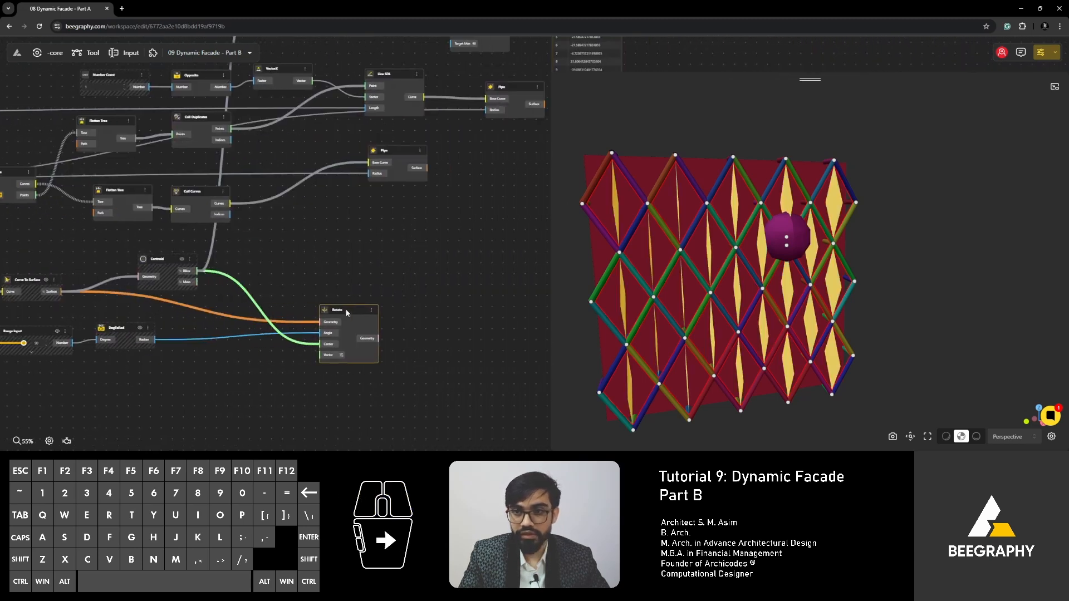
Select the attractor-point nodes from the Range Inputs to the Panel and move the whole group below the rest of the graph
{"action": "right_click_drag", "start_coordinate": [446, 212], "coordinate": [238, 270]}
{"action": "scroll", "coordinate": [485, 330], "scroll_direction": "down", "scroll_amount": 8}
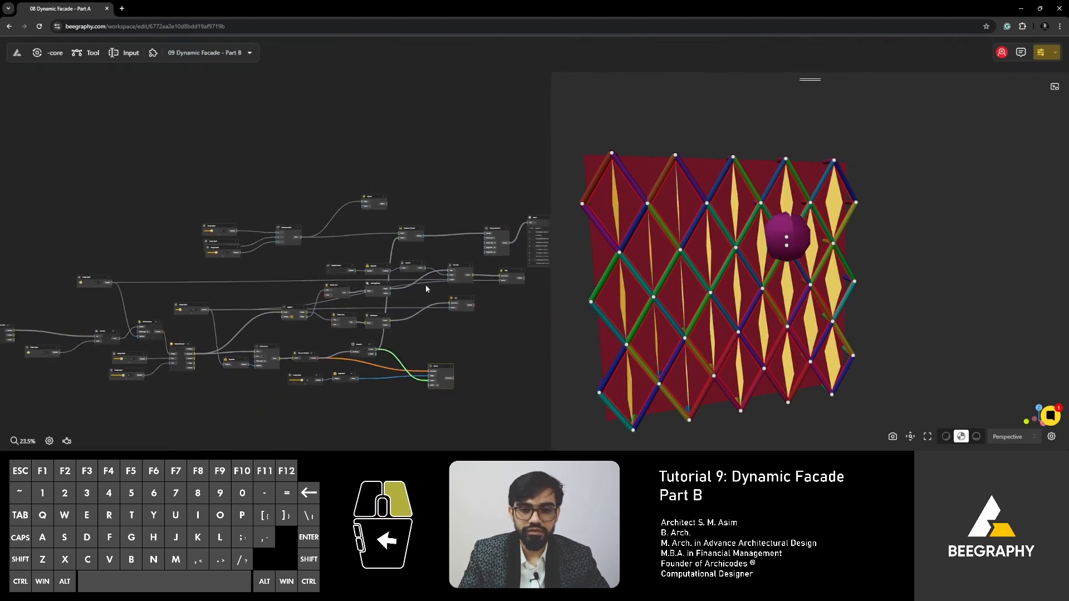
{"action": "left_click_drag", "start_coordinate": [498, 132], "coordinate": [76, 230]}
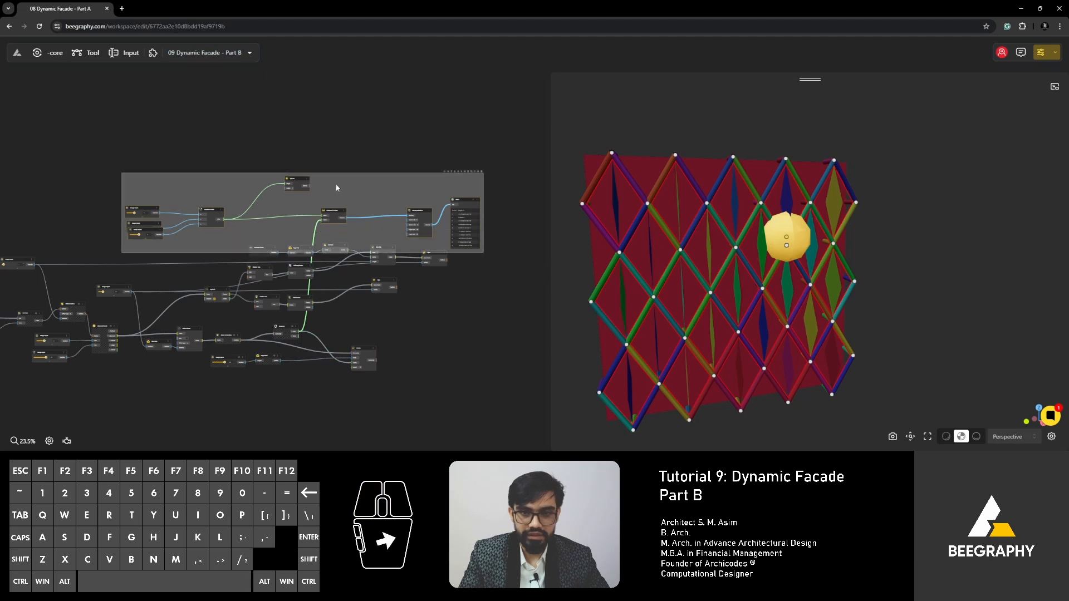
{"action": "left_click_drag", "start_coordinate": [297, 182], "coordinate": [315, 381]}
{"action": "left_click", "coordinate": [450, 313]}
Rearrange the nodes: Rotate farther along, Distance 2 Points and Remap Numbers side by side below it, and Sphere clear of the wires
{"action": "scroll", "coordinate": [191, 239], "scroll_direction": "up", "scroll_amount": 5}
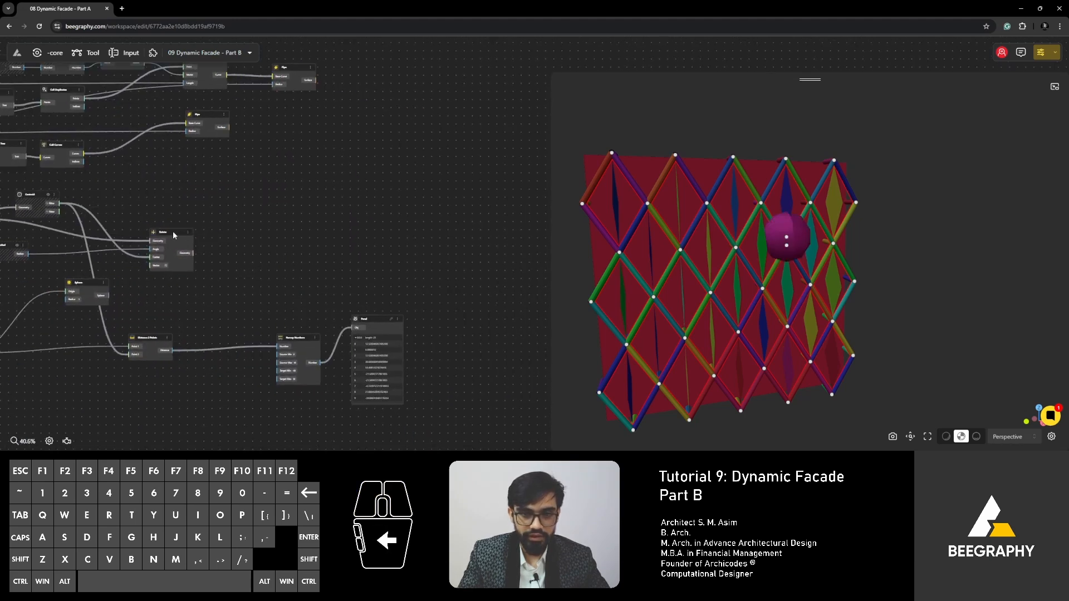
{"action": "left_click", "coordinate": [327, 229]}
{"action": "left_click_drag", "start_coordinate": [299, 339], "coordinate": [151, 284]}
{"action": "left_click_drag", "start_coordinate": [210, 334], "coordinate": [218, 292]}
{"action": "right_click_drag", "start_coordinate": [100, 300], "coordinate": [249, 295]}
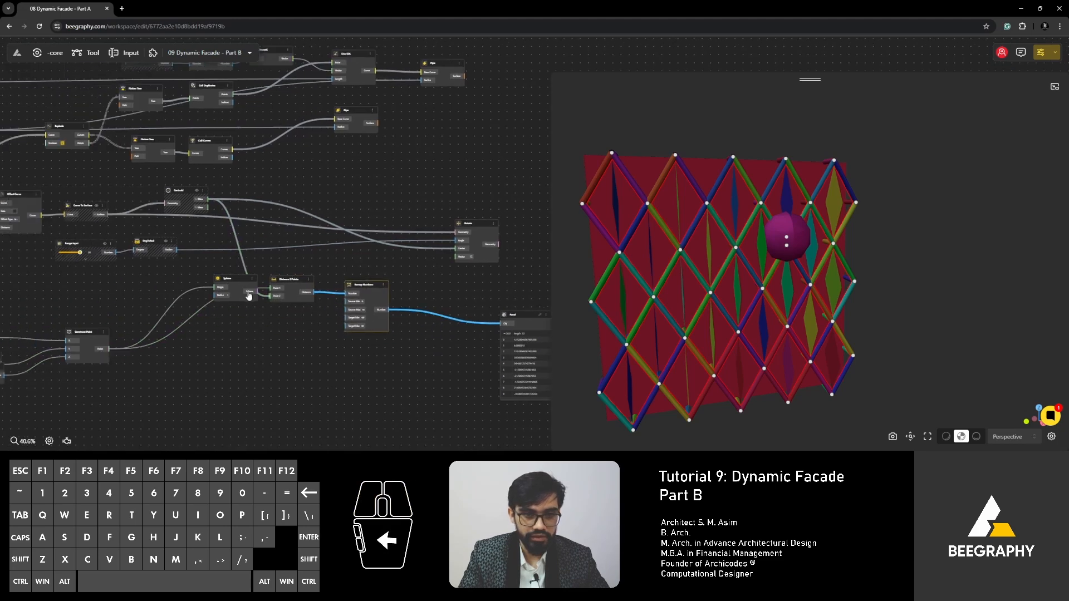
{"action": "scroll", "coordinate": [238, 285], "scroll_direction": "up", "scroll_amount": 3}
{"action": "left_click_drag", "start_coordinate": [224, 277], "coordinate": [196, 360]}
Connect the Number output of Remap Numbers to the Angle input of Rotate and delete the Panel
{"action": "right_click_drag", "start_coordinate": [428, 316], "coordinate": [226, 338]}
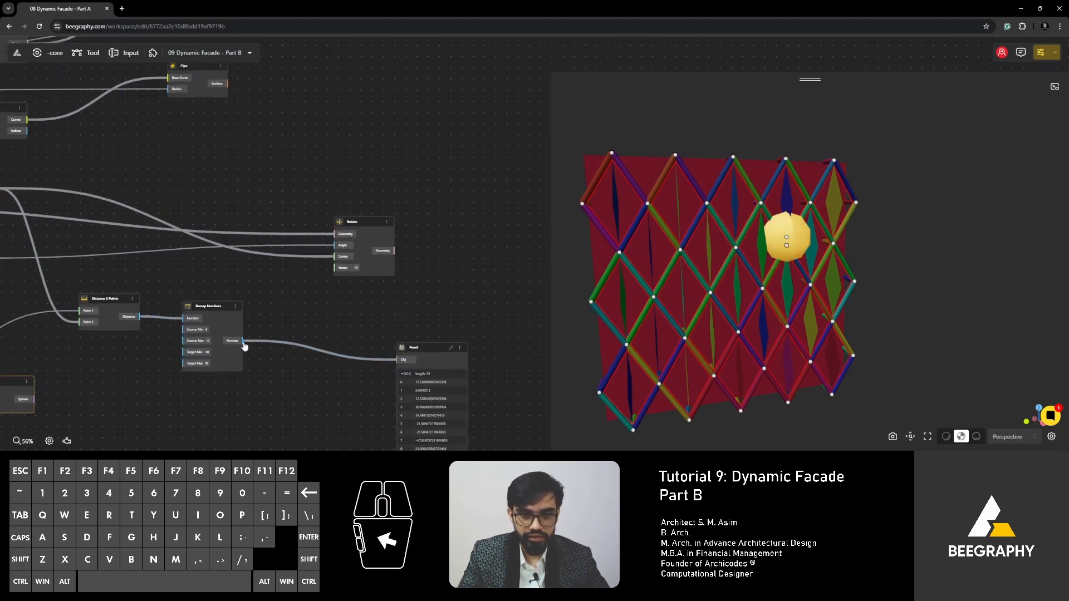
{"action": "left_click_drag", "start_coordinate": [333, 248], "coordinate": [335, 246]}
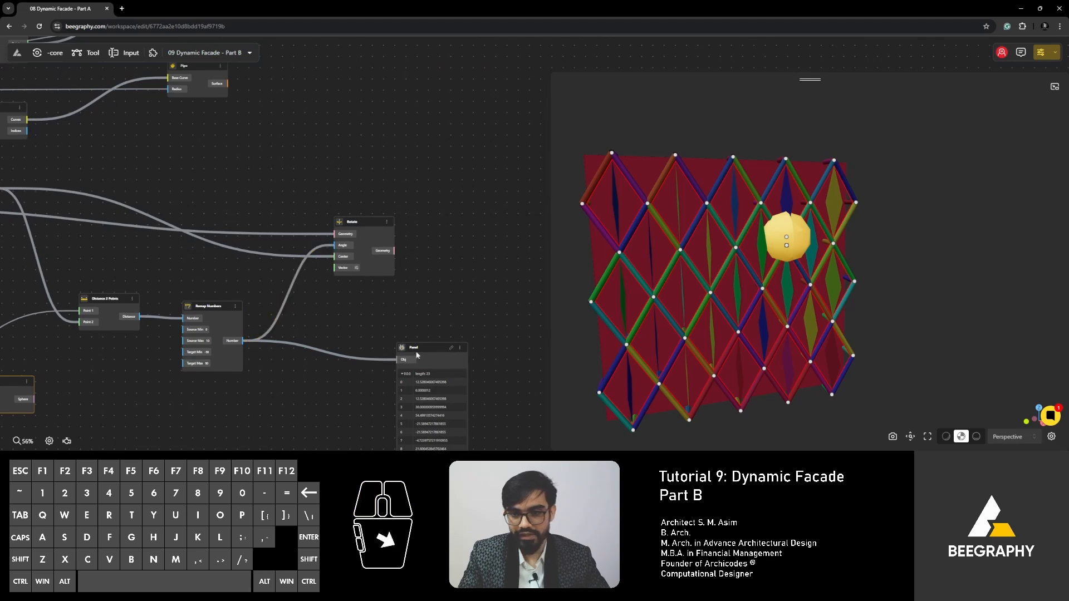
{"action": "left_click", "coordinate": [432, 346]}
{"action": "key", "text": "Delete"}
{"action": "left_click_drag", "start_coordinate": [678, 306], "coordinate": [769, 316]}
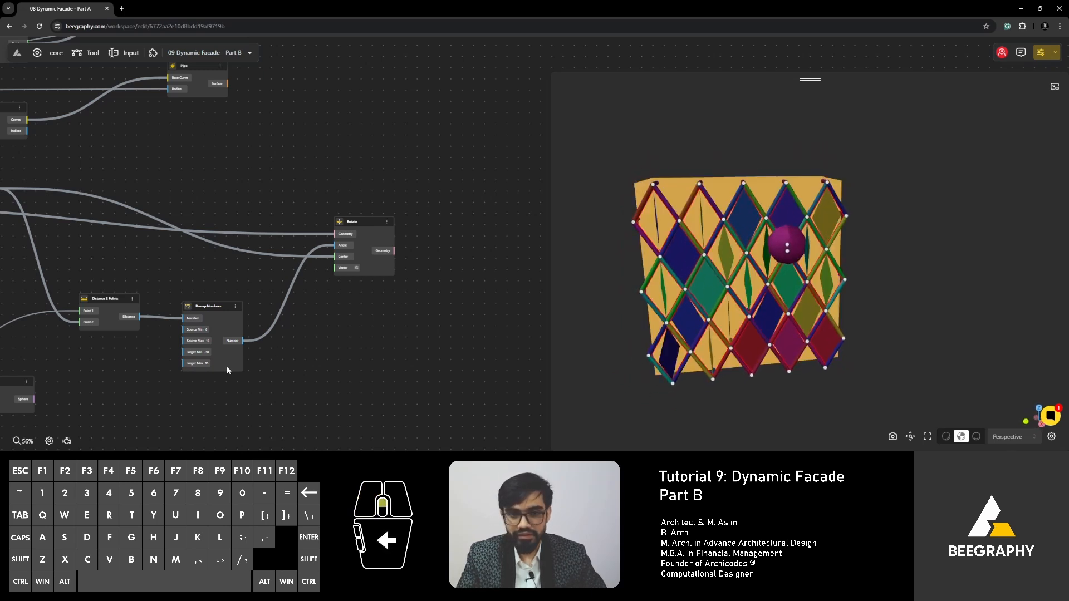
Shift Remap Numbers slightly and move the DegToRad node from beside its Range Input to the gap between Remap Numbers and Rotate
{"action": "scroll", "coordinate": [226, 365], "scroll_direction": "up", "scroll_amount": 4}
{"action": "left_click_drag", "start_coordinate": [217, 286], "coordinate": [190, 265]}
{"action": "scroll", "coordinate": [340, 334], "scroll_direction": "down", "scroll_amount": 5}
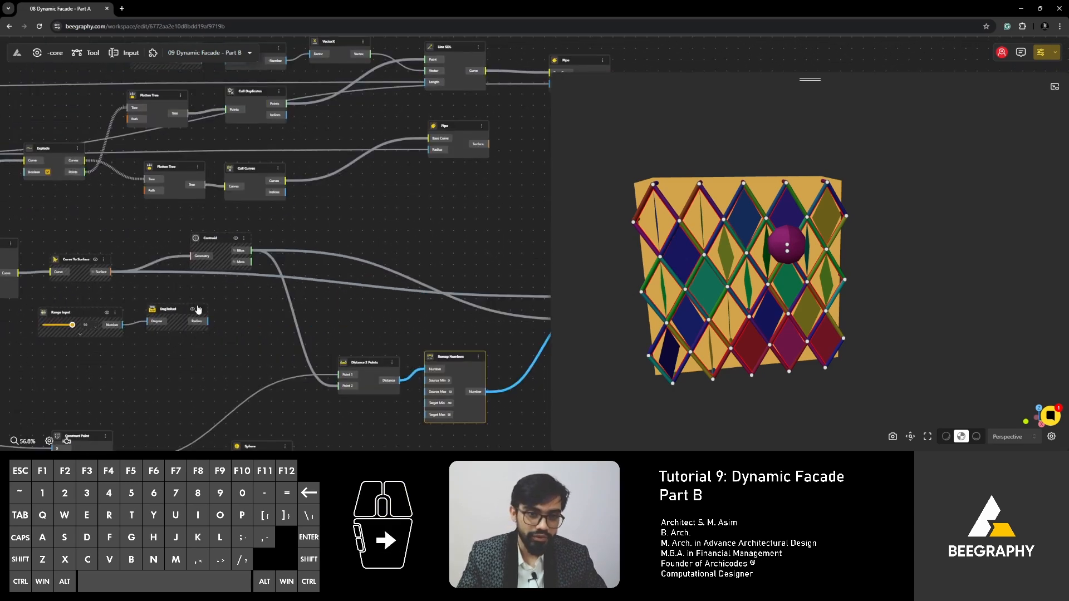
{"action": "left_click_drag", "start_coordinate": [180, 312], "coordinate": [535, 377]}
Route the Number output of Remap Numbers through DegToRad's Degree input, connect Radian to Rotate's Angle, and space out the nodes
{"action": "right_click_drag", "start_coordinate": [319, 288], "coordinate": [42, 209]}
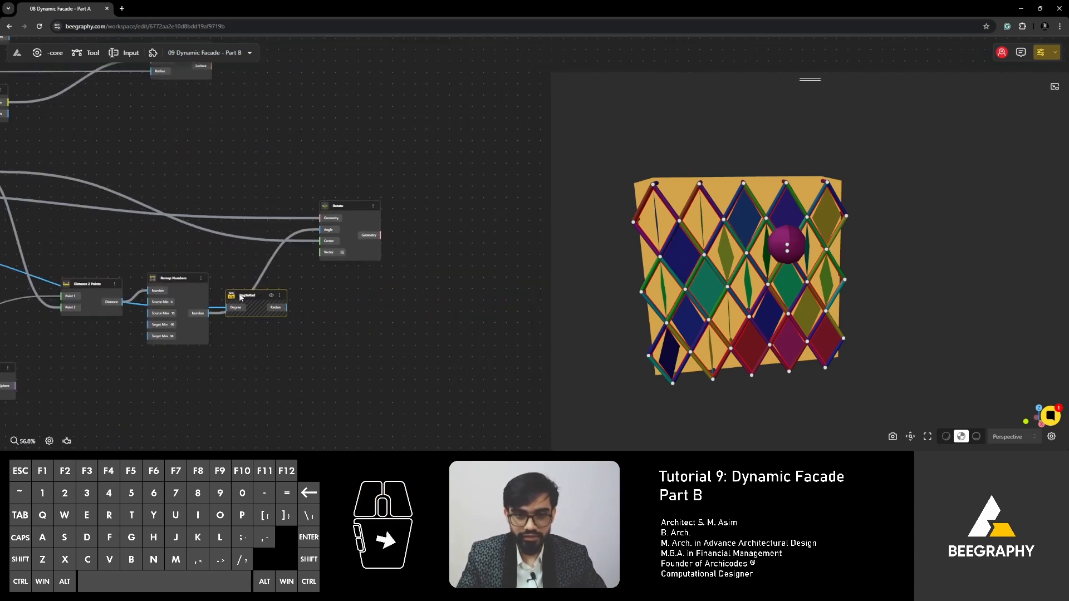
{"action": "left_click_drag", "start_coordinate": [243, 297], "coordinate": [268, 305]}
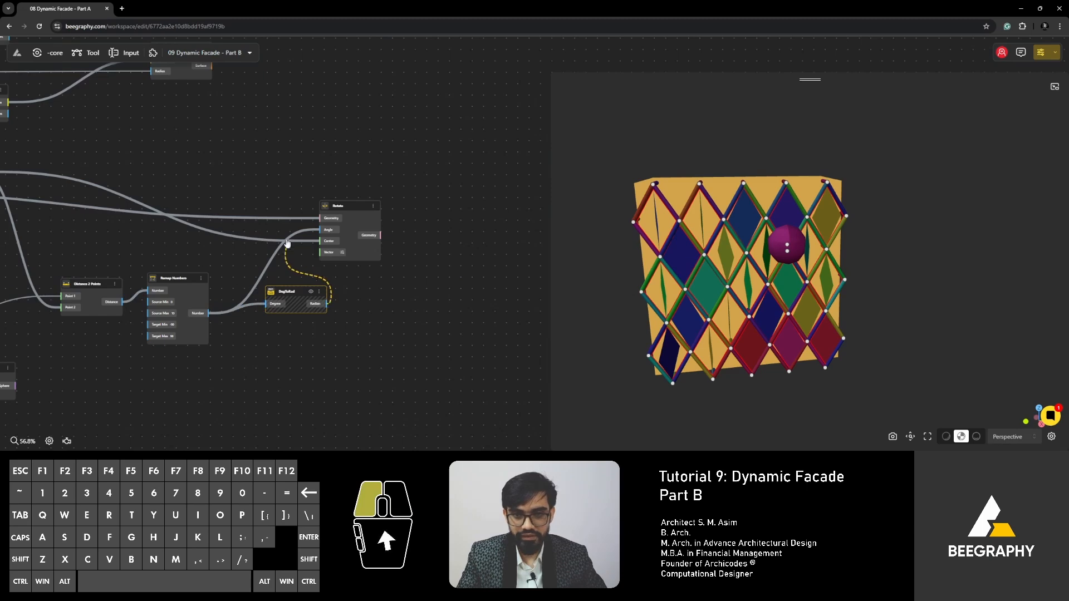
{"action": "left_click_drag", "start_coordinate": [324, 236], "coordinate": [415, 210]}
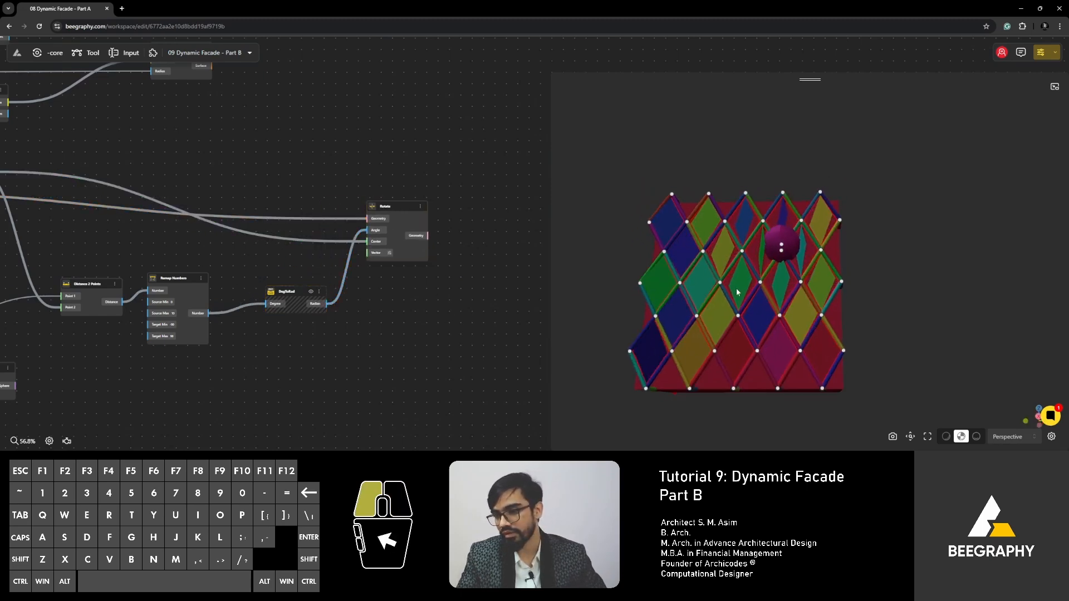
Examine how the diamond facade panels rotate around the attractor sphere from several viewing angles
{"action": "left_click_drag", "start_coordinate": [736, 289], "coordinate": [789, 259]}
{"action": "scroll", "coordinate": [789, 259], "scroll_direction": "up", "scroll_amount": 2}
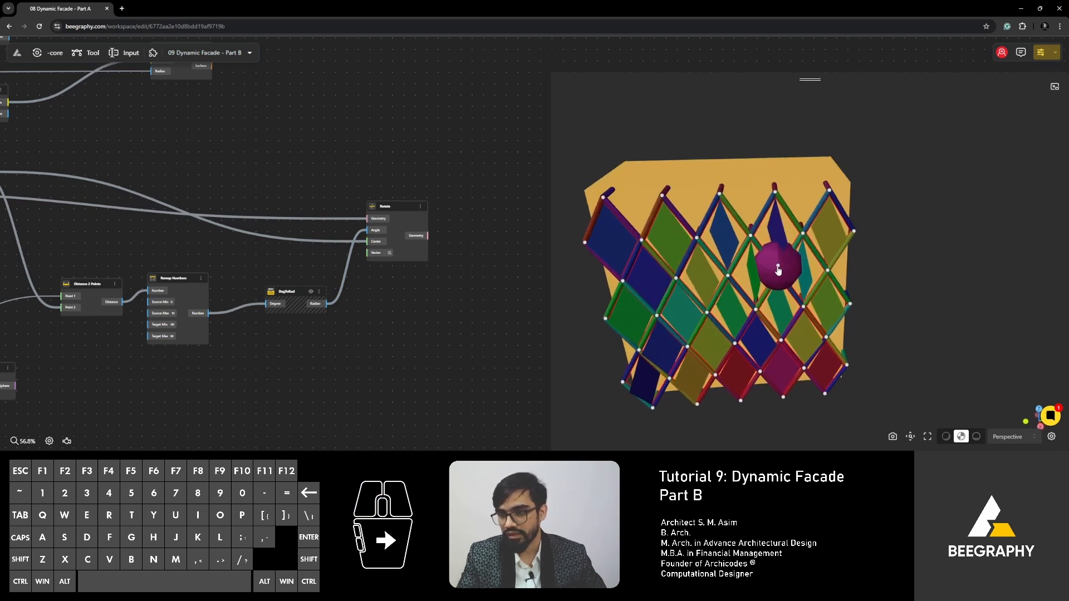
{"action": "left_click_drag", "start_coordinate": [779, 262], "coordinate": [742, 273]}
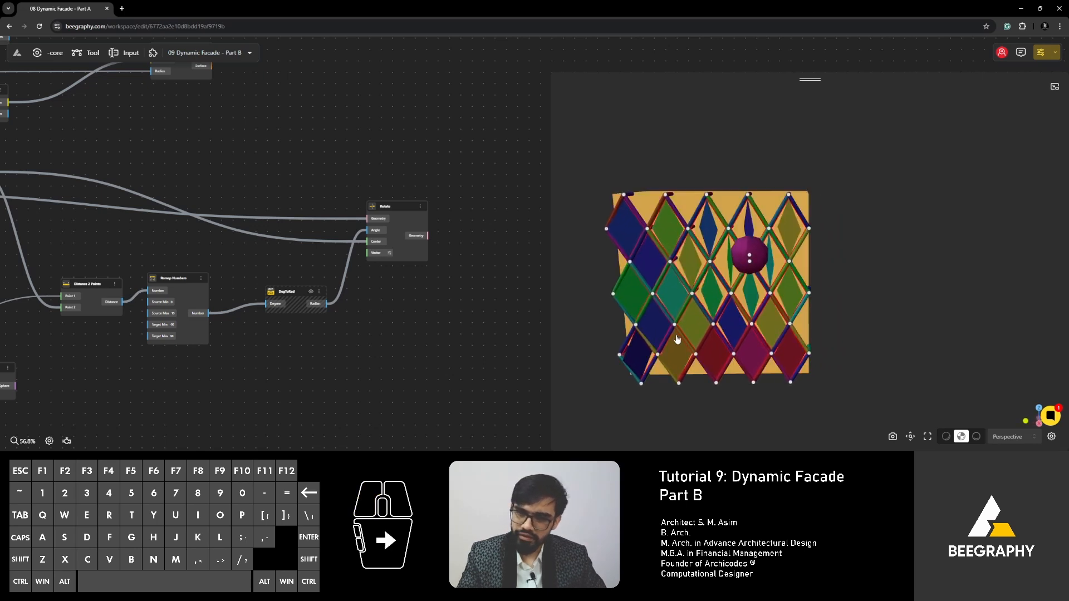
{"action": "left_click_drag", "start_coordinate": [679, 339], "coordinate": [732, 298]}
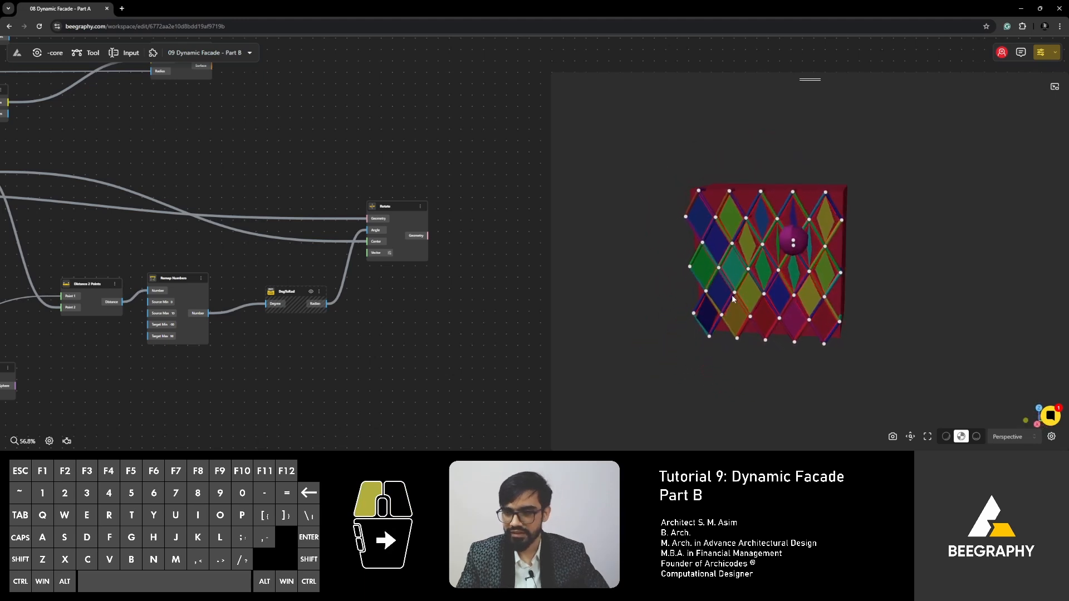
{"action": "scroll", "coordinate": [310, 241], "scroll_direction": "up", "scroll_amount": 6}
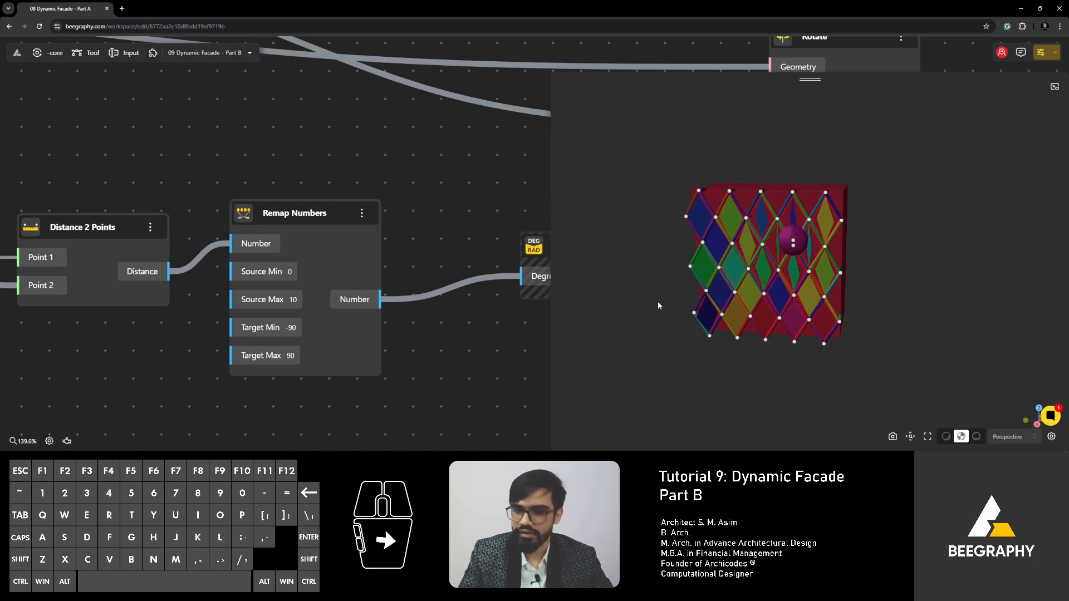
{"action": "left_click_drag", "start_coordinate": [702, 296], "coordinate": [763, 304]}
{"action": "scroll", "coordinate": [717, 278], "scroll_direction": "down", "scroll_amount": 3}
{"action": "right_click_drag", "start_coordinate": [716, 278], "coordinate": [674, 271]}
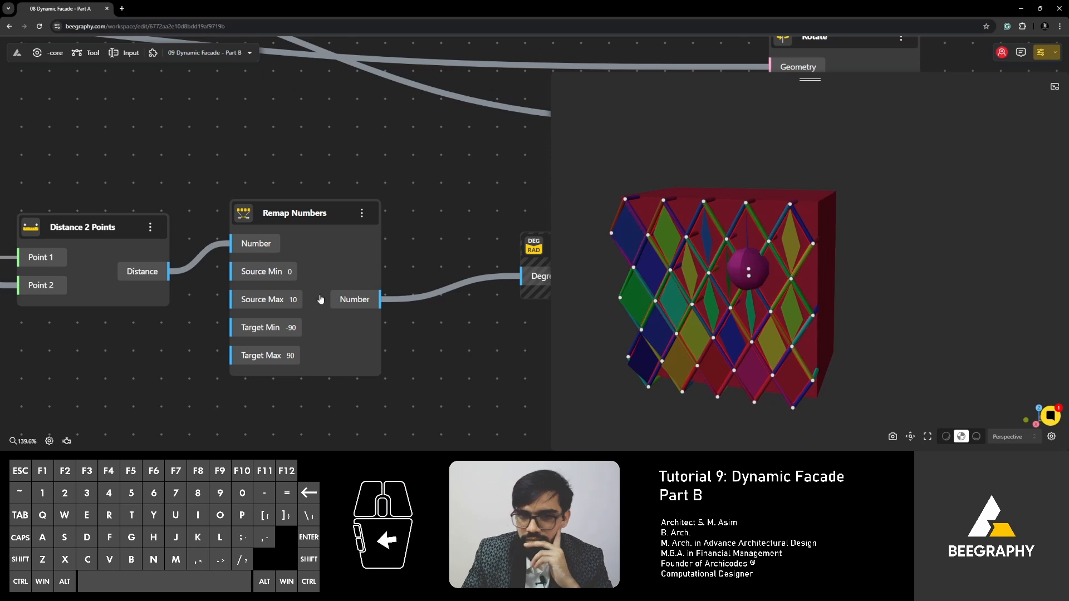
Set the Target Min of the Remap Numbers node to 0 and check the panels in the model
{"action": "right_click_drag", "start_coordinate": [306, 298], "coordinate": [321, 256]}
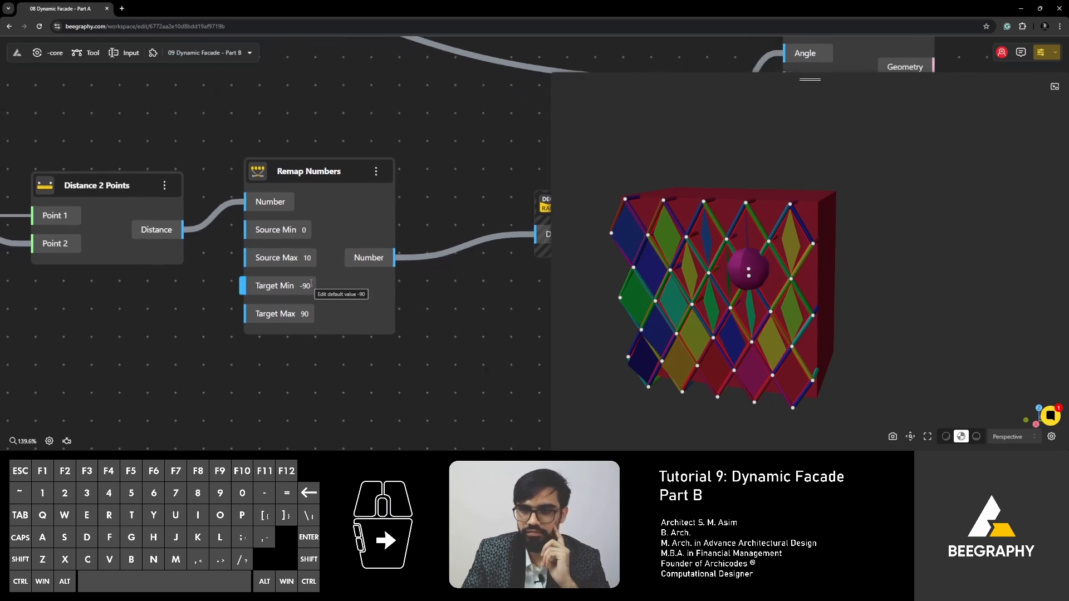
{"action": "left_click", "coordinate": [310, 283]}
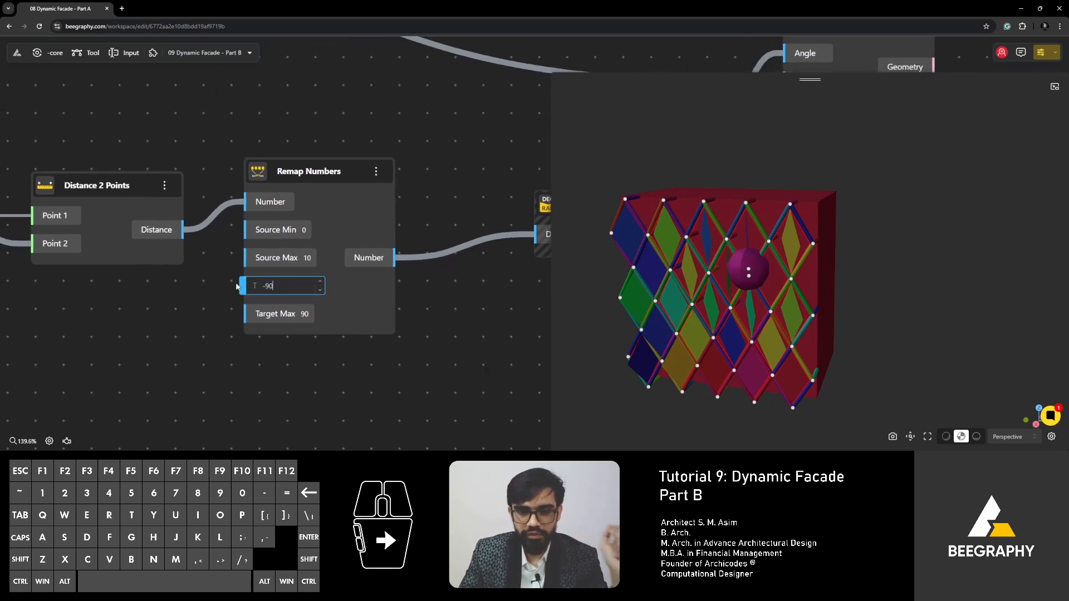
{"action": "key", "text": "BackSpace"}
{"action": "key", "text": "BackSpace"}
{"action": "type", "text": "0"}
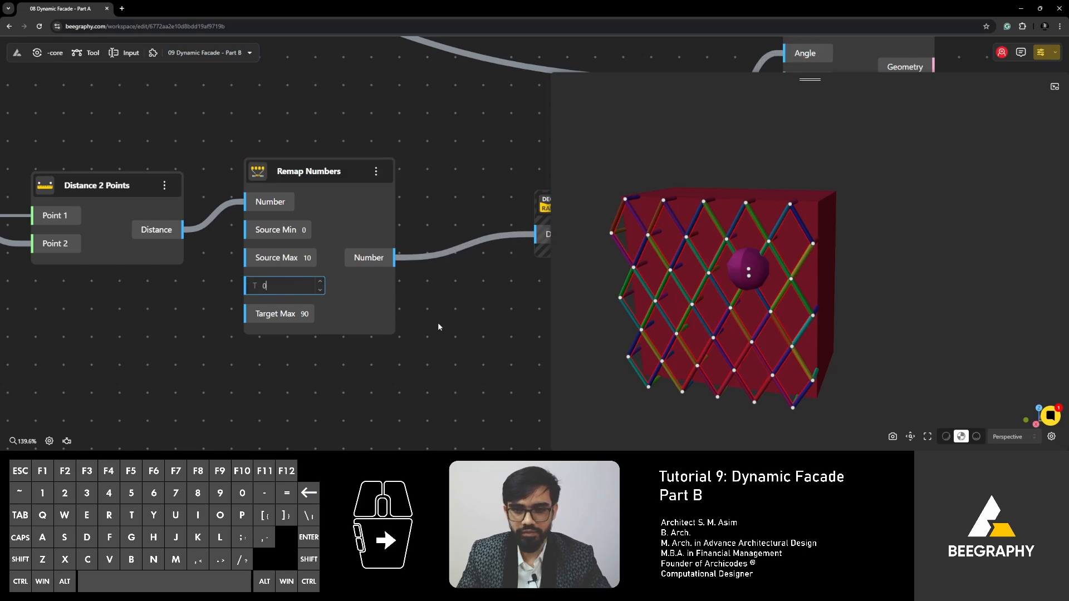
{"action": "left_click", "coordinate": [439, 322]}
{"action": "right_click_drag", "start_coordinate": [466, 319], "coordinate": [396, 320]}
{"action": "left_click_drag", "start_coordinate": [622, 326], "coordinate": [692, 299]}
{"action": "scroll", "coordinate": [676, 312], "scroll_direction": "down", "scroll_amount": 3}
{"action": "scroll", "coordinate": [692, 299], "scroll_direction": "up", "scroll_amount": 2}
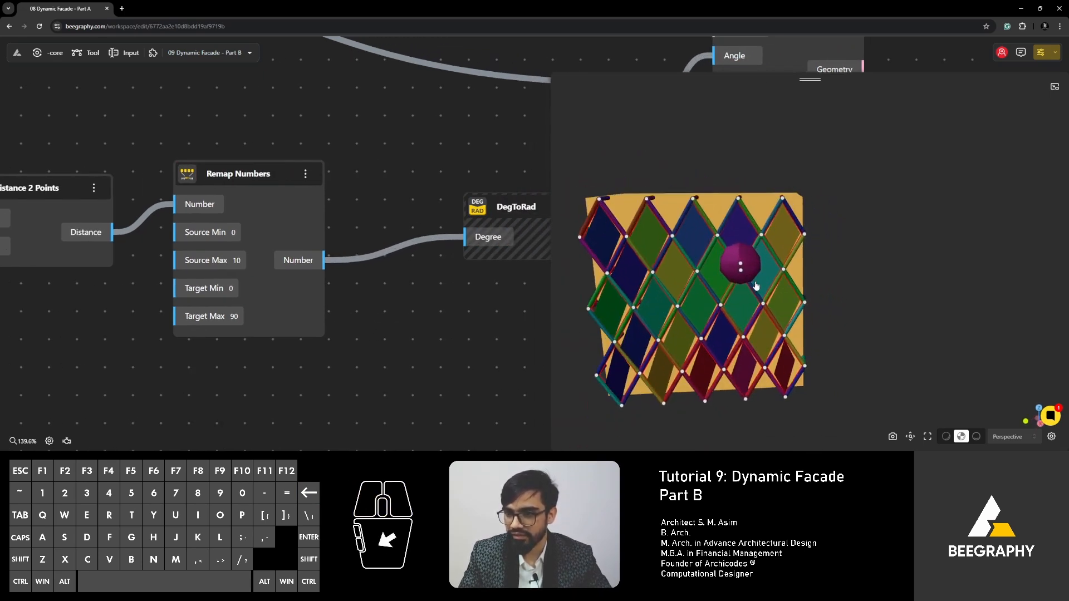
{"action": "right_click_drag", "start_coordinate": [756, 286], "coordinate": [781, 255]}
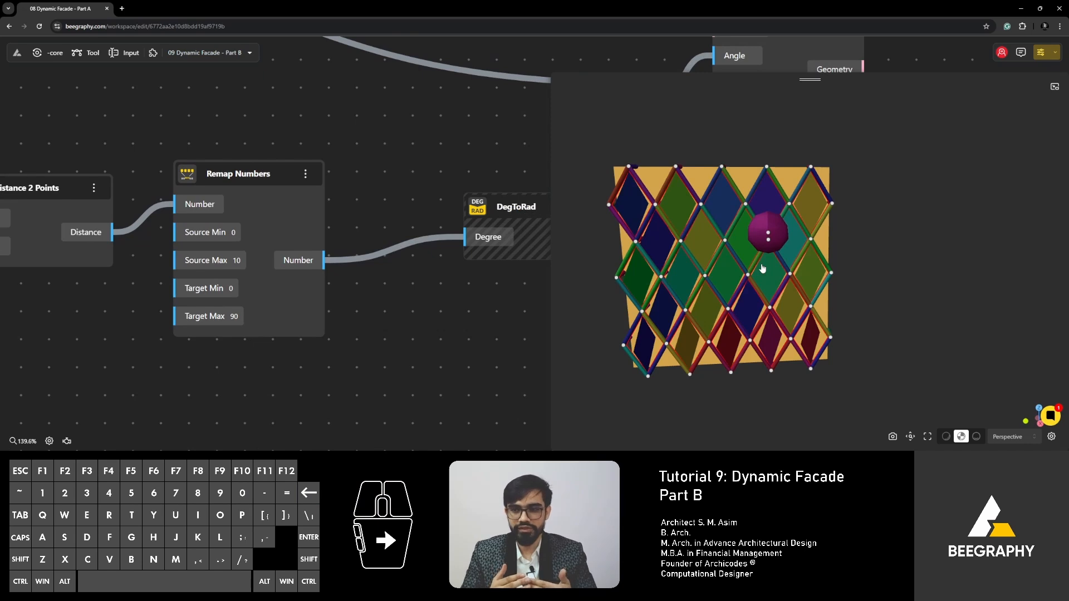
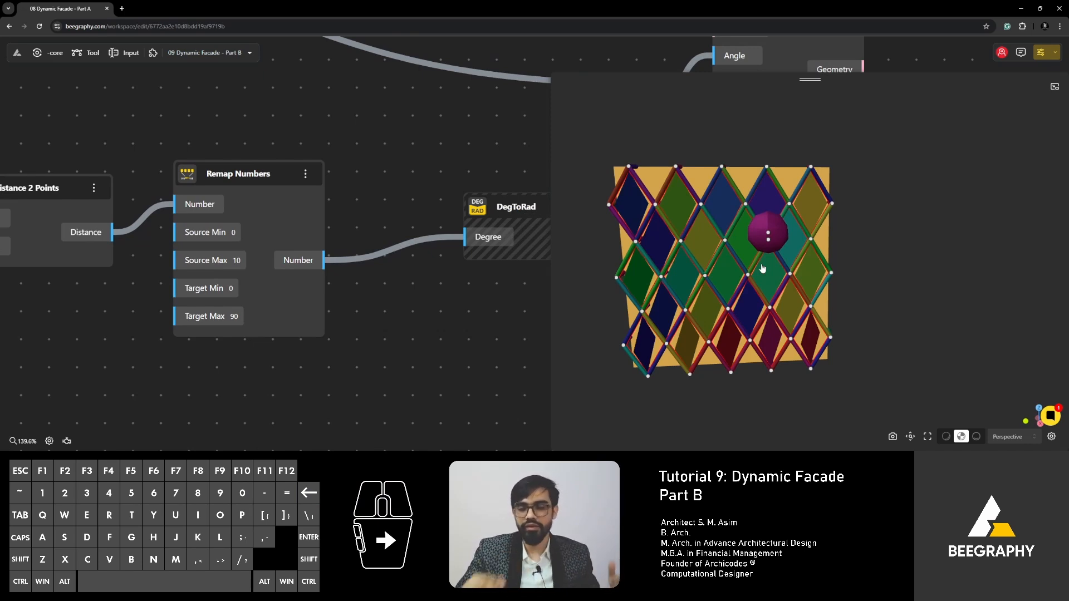
Add a Range Input with value 0.3 and connect its Number output to the Radius of the Sphere node
{"action": "scroll", "coordinate": [329, 280], "scroll_direction": "down", "scroll_amount": 3}
{"action": "right_click_drag", "start_coordinate": [390, 333], "coordinate": [245, 355]}
{"action": "right_click_drag", "start_coordinate": [381, 329], "coordinate": [263, 393]}
{"action": "left_click_drag", "start_coordinate": [411, 163], "coordinate": [444, 177]}
{"action": "scroll", "coordinate": [378, 262], "scroll_direction": "down", "scroll_amount": 3}
{"action": "right_click_drag", "start_coordinate": [211, 295], "coordinate": [347, 212]}
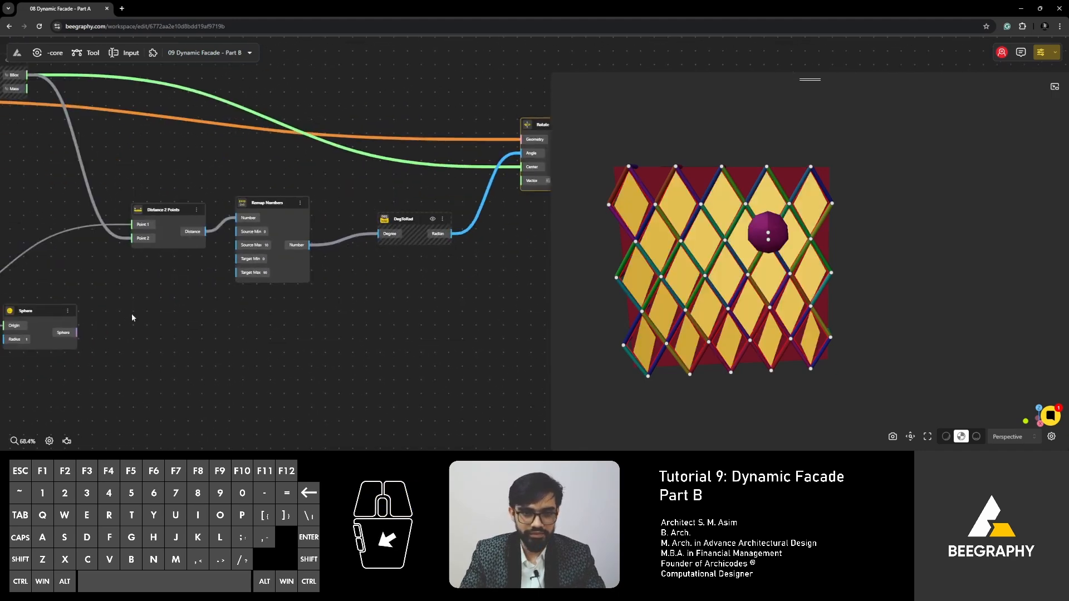
{"action": "right_click_drag", "start_coordinate": [132, 314], "coordinate": [326, 314]}
{"action": "scroll", "coordinate": [154, 345], "scroll_direction": "up", "scroll_amount": 3}
{"action": "double_click", "coordinate": [143, 351]}
{"action": "type", "text": "0.3"}
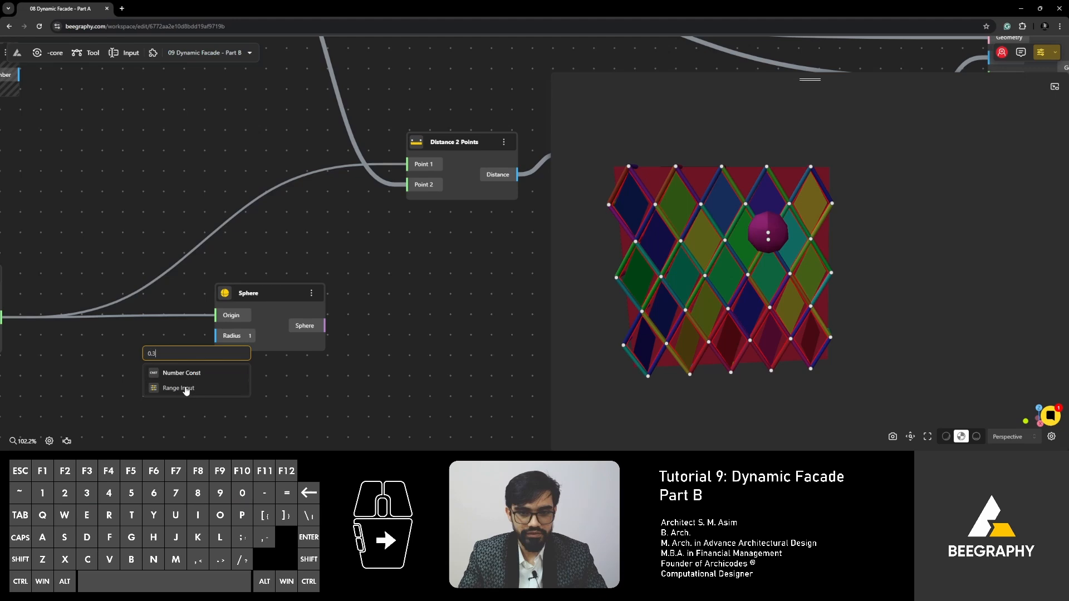
{"action": "left_click", "coordinate": [185, 389]}
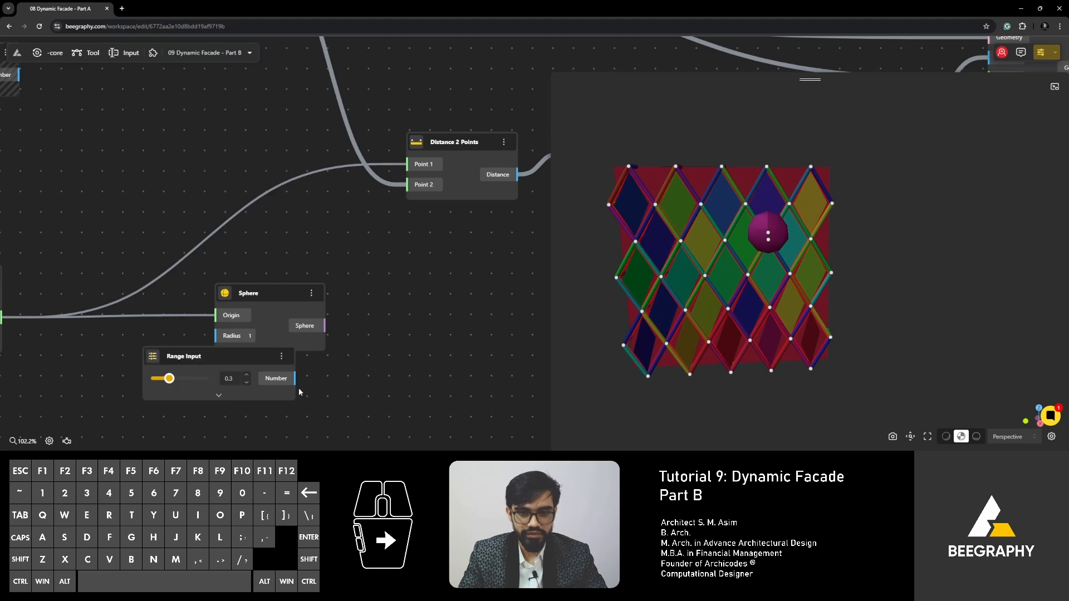
{"action": "left_click_drag", "start_coordinate": [262, 290], "coordinate": [332, 280]}
{"action": "left_click", "coordinate": [497, 302]}
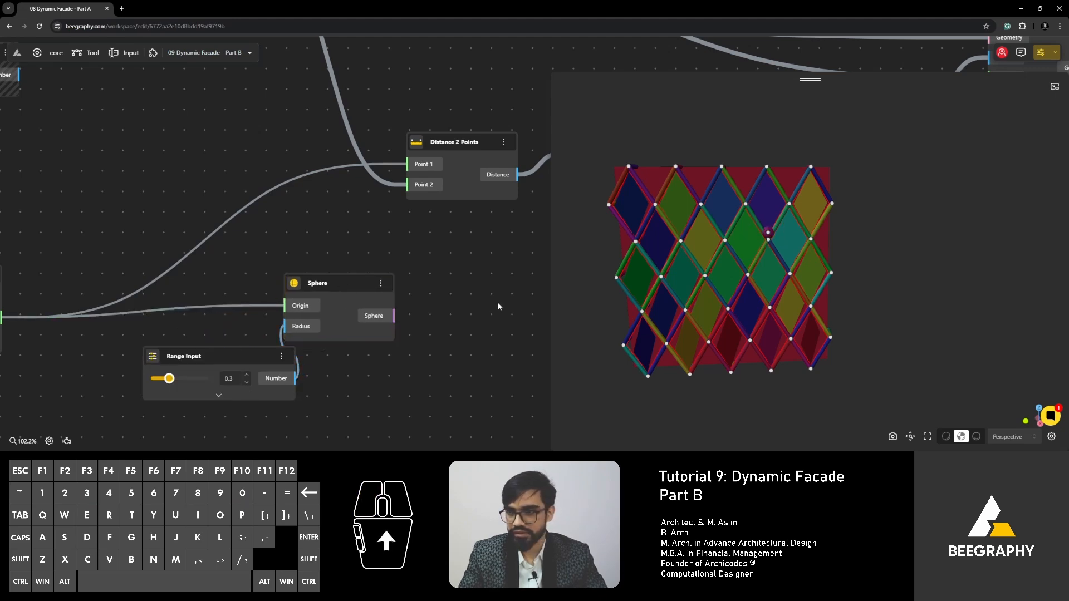
Separate the overlapping range inputs of the attractor's Construct Point node and set its Y and Z values to 4
{"action": "right_click_drag", "start_coordinate": [483, 253], "coordinate": [486, 233]}
{"action": "right_click_drag", "start_coordinate": [93, 300], "coordinate": [336, 315]}
{"action": "right_click_drag", "start_coordinate": [123, 309], "coordinate": [277, 309]}
{"action": "right_click_drag", "start_coordinate": [80, 347], "coordinate": [228, 327]}
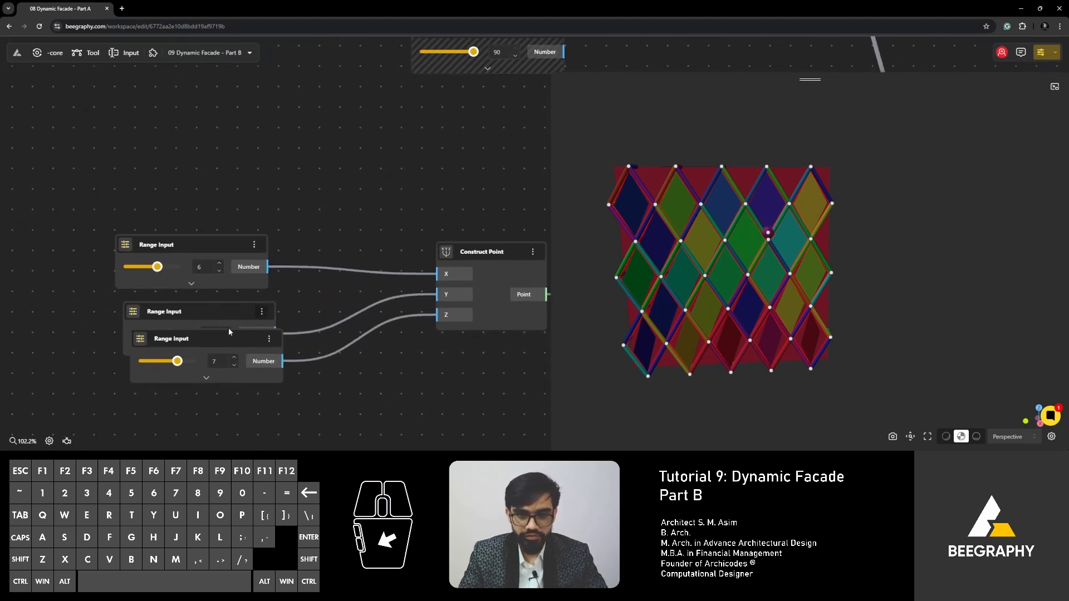
{"action": "scroll", "coordinate": [207, 336], "scroll_direction": "up", "scroll_amount": 3}
{"action": "left_click_drag", "start_coordinate": [206, 336], "coordinate": [185, 391]}
{"action": "left_click", "coordinate": [151, 334]}
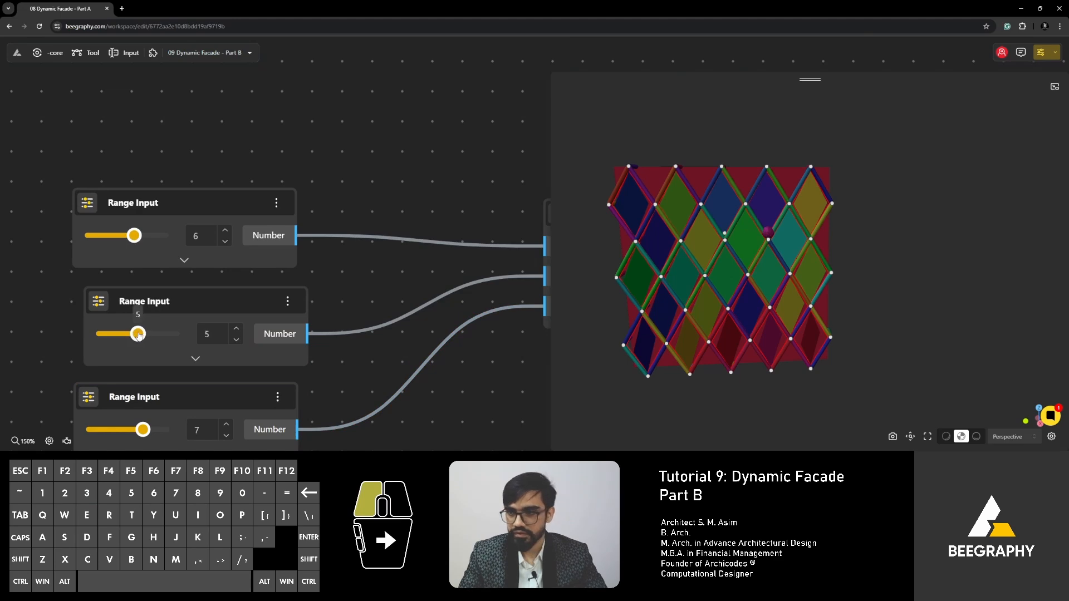
{"action": "left_click", "coordinate": [139, 334]}
{"action": "left_click_drag", "start_coordinate": [840, 339], "coordinate": [692, 204]}
{"action": "left_click_drag", "start_coordinate": [732, 282], "coordinate": [720, 275]}
{"action": "right_click_drag", "start_coordinate": [719, 275], "coordinate": [696, 256]}
{"action": "left_click_drag", "start_coordinate": [697, 255], "coordinate": [692, 274]}
{"action": "scroll", "coordinate": [382, 201], "scroll_direction": "down", "scroll_amount": 5}
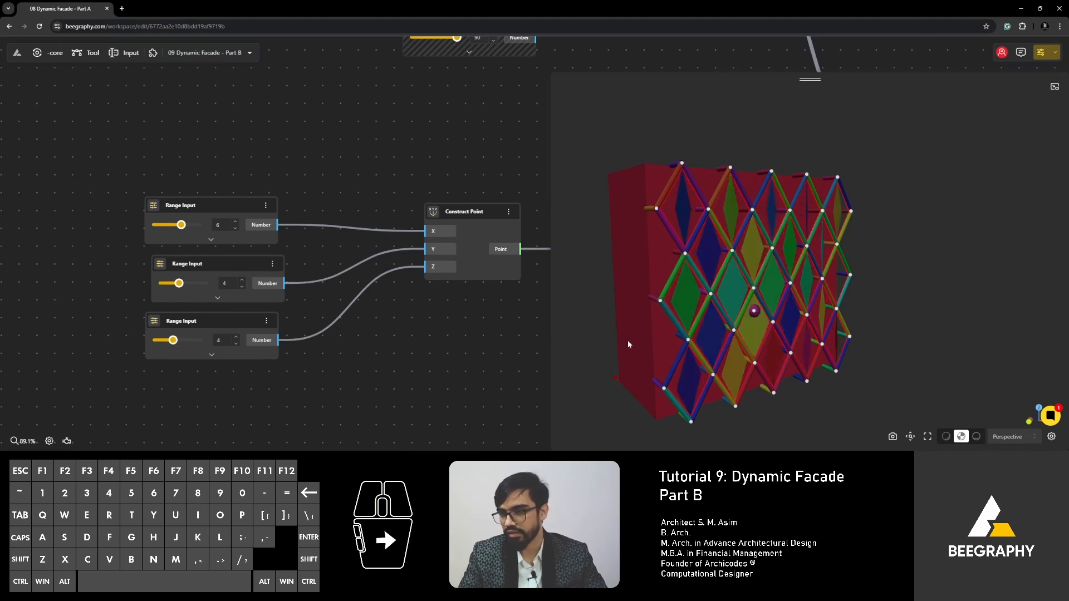
{"action": "left_click_drag", "start_coordinate": [628, 344], "coordinate": [646, 357]}
Add an Apply Material node and connect the Rotate node's Geometry output to its Geometry input
{"action": "scroll", "coordinate": [213, 194], "scroll_direction": "down", "scroll_amount": 3}
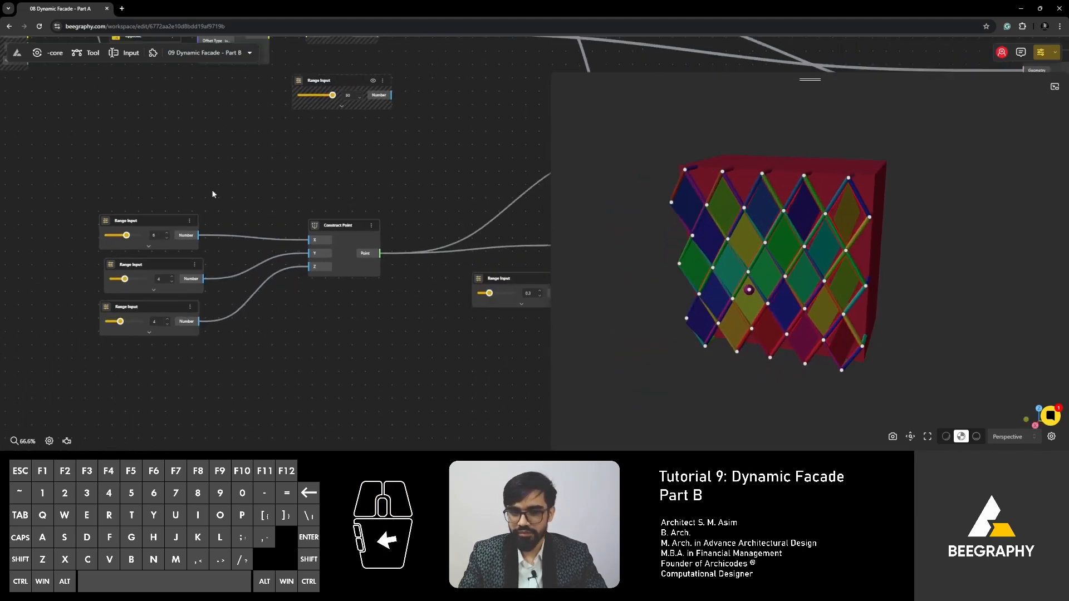
{"action": "right_click_drag", "start_coordinate": [541, 214], "coordinate": [4, 272]}
{"action": "right_click_drag", "start_coordinate": [485, 281], "coordinate": [286, 290]}
{"action": "right_click_drag", "start_coordinate": [259, 165], "coordinate": [152, 221]}
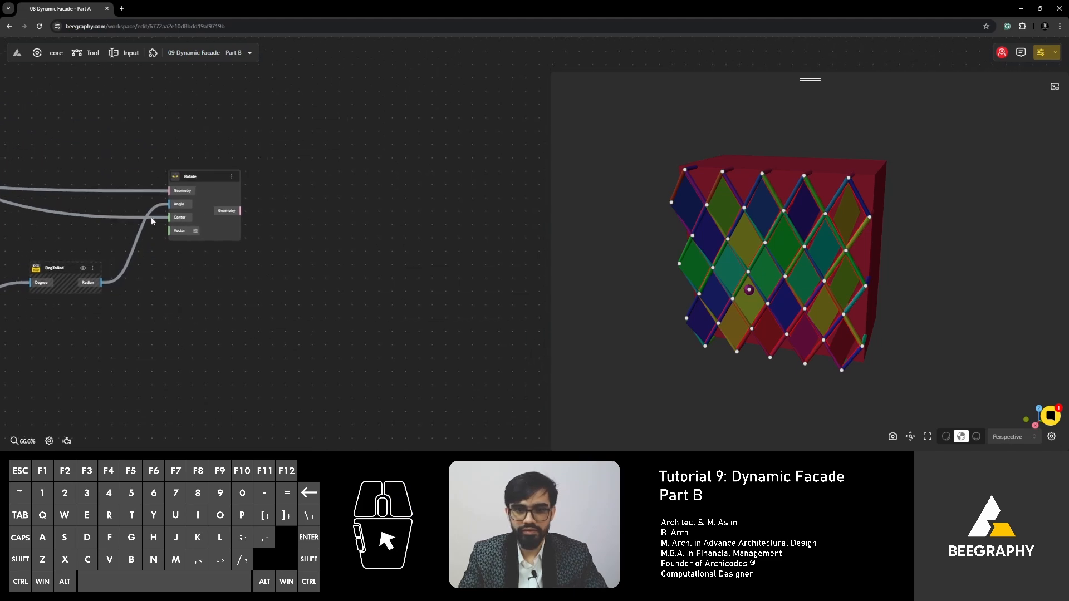
{"action": "scroll", "coordinate": [152, 221], "scroll_direction": "up", "scroll_amount": 3}
{"action": "double_click", "coordinate": [421, 240]}
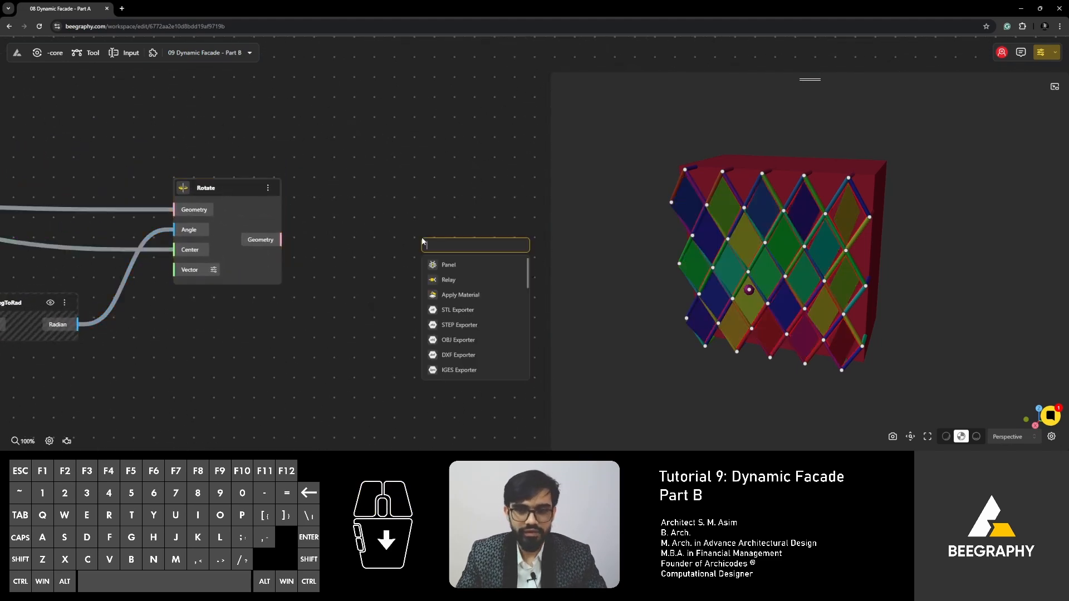
{"action": "type", "text": "mater"}
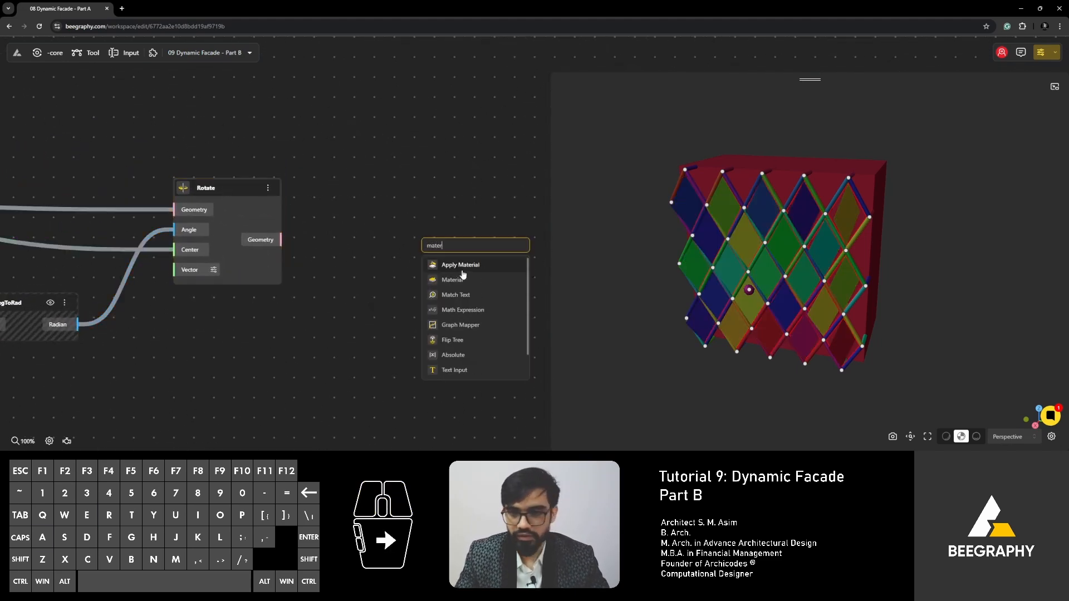
{"action": "left_click", "coordinate": [459, 267]}
{"action": "left_click_drag", "start_coordinate": [414, 271], "coordinate": [426, 270]}
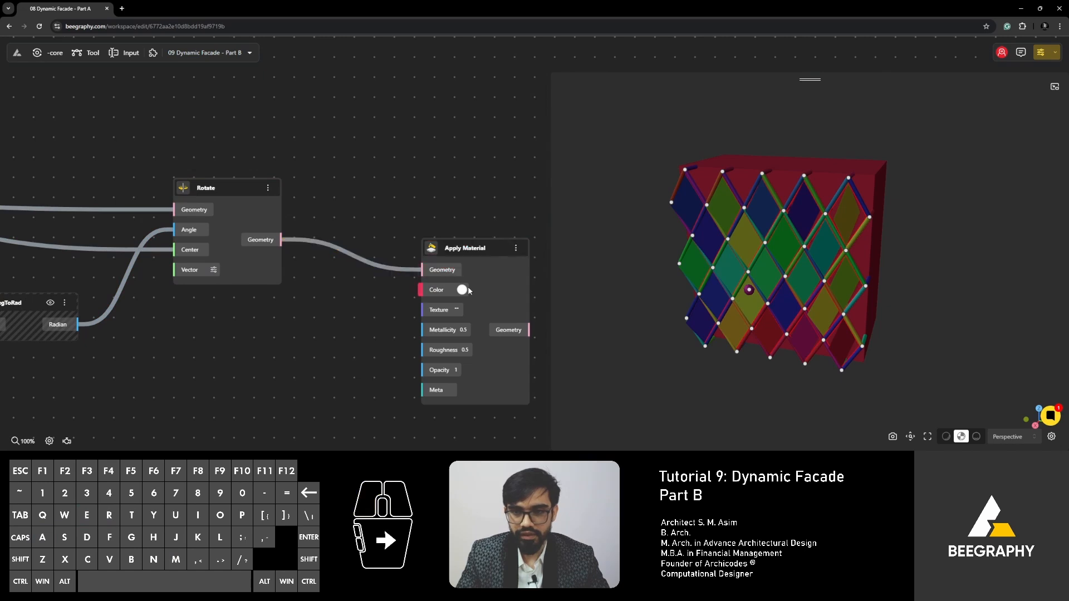
Set the color of the rotated panels' Apply Material node to a dark orange-brown
{"action": "left_click", "coordinate": [461, 289]}
{"action": "left_click_drag", "start_coordinate": [445, 351], "coordinate": [437, 355]}
{"action": "left_click_drag", "start_coordinate": [476, 326], "coordinate": [472, 324]}
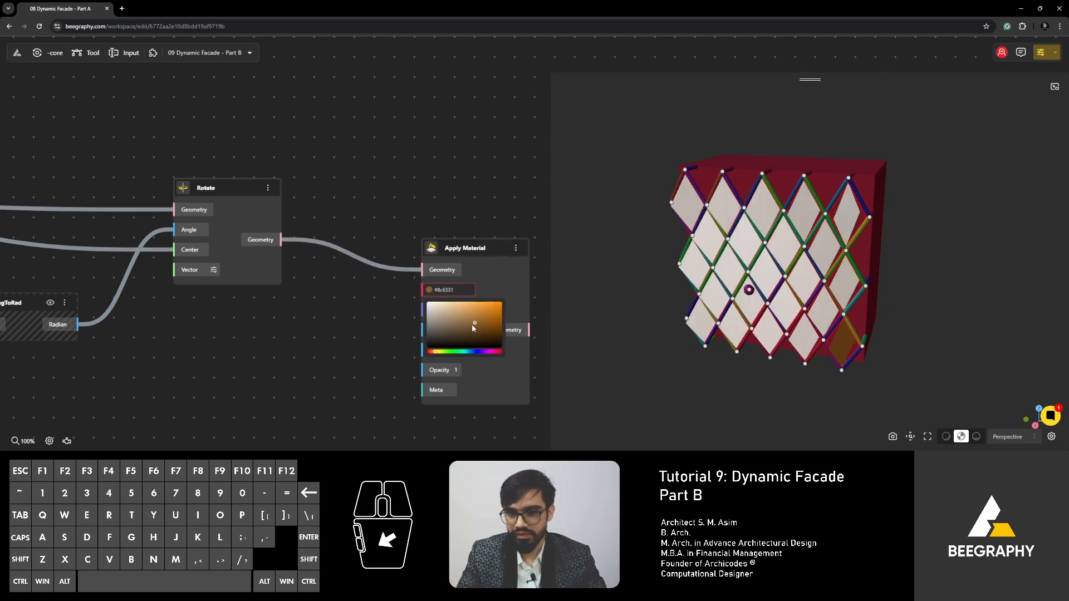
{"action": "left_click", "coordinate": [413, 252]}
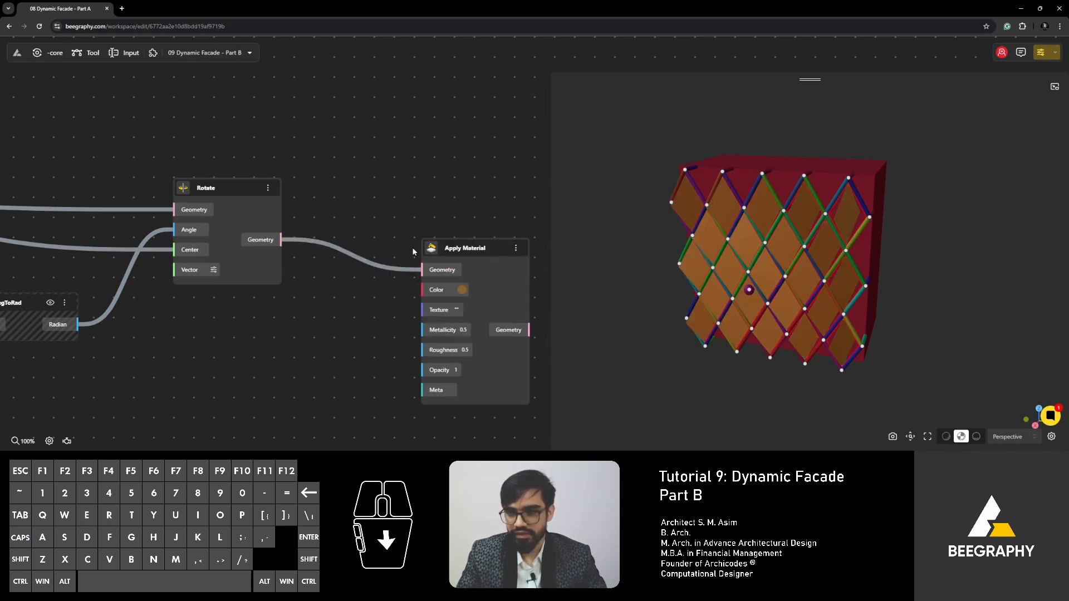
Set the panel material's Metallicity to 1 and Roughness to 0, and check the reflections on the facade
{"action": "left_click", "coordinate": [475, 327]}
{"action": "left_click", "coordinate": [466, 350]}
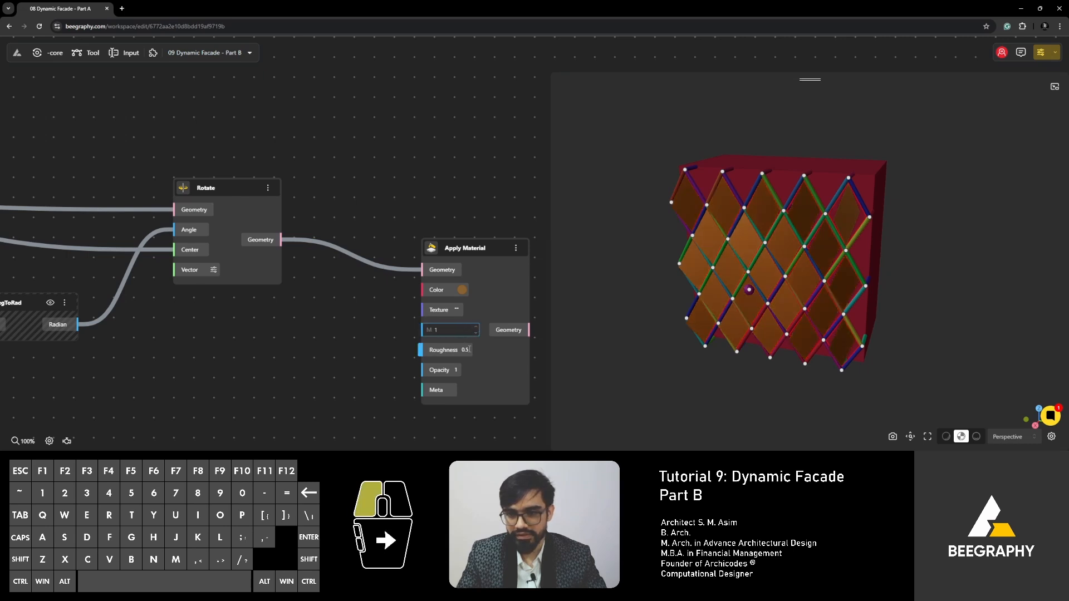
{"action": "left_click", "coordinate": [476, 353]}
{"action": "left_click", "coordinate": [476, 354]}
{"action": "left_click", "coordinate": [476, 354]}
{"action": "left_click", "coordinate": [477, 354]}
{"action": "left_click", "coordinate": [476, 355]}
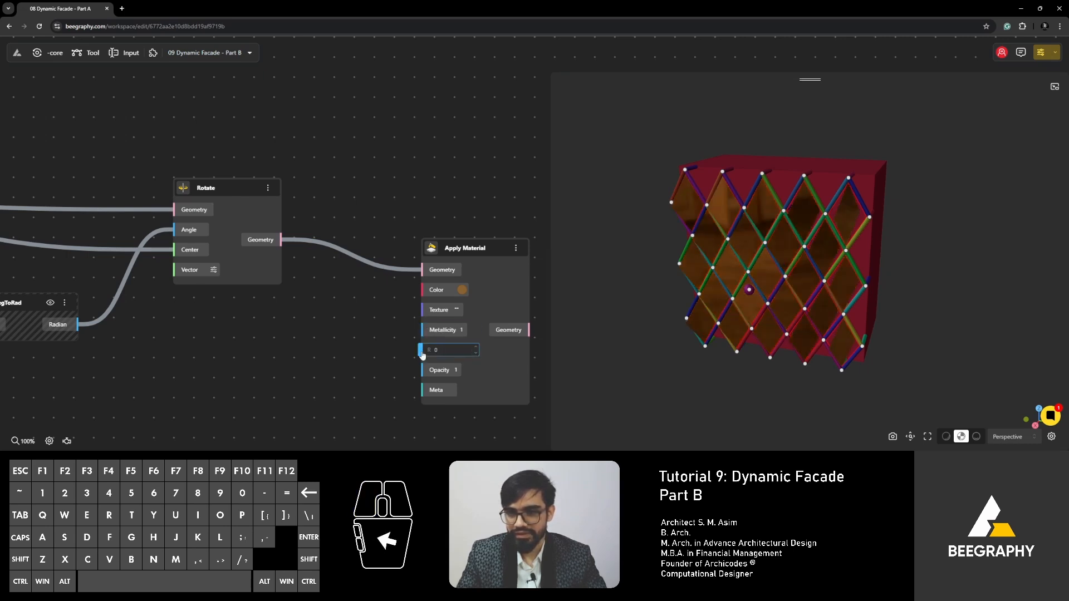
{"action": "left_click_drag", "start_coordinate": [785, 339], "coordinate": [735, 326]}
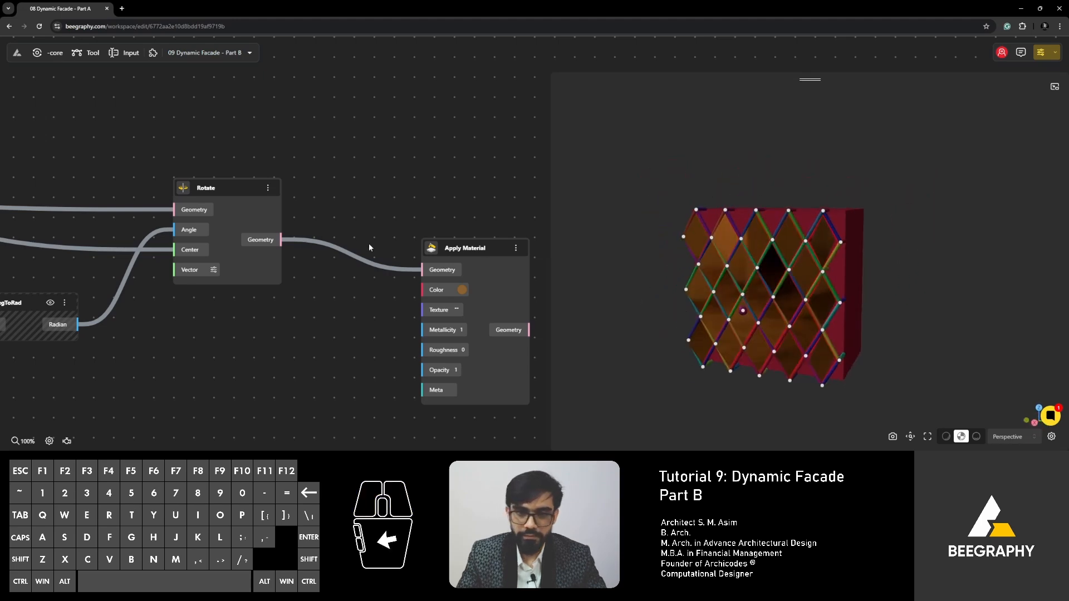
Move the lattice Pipe node fed by Cull Curves so it sits just below the other Pipe node
{"action": "scroll", "coordinate": [384, 298], "scroll_direction": "down", "scroll_amount": 6}
{"action": "right_click_drag", "start_coordinate": [179, 146], "coordinate": [282, 230]}
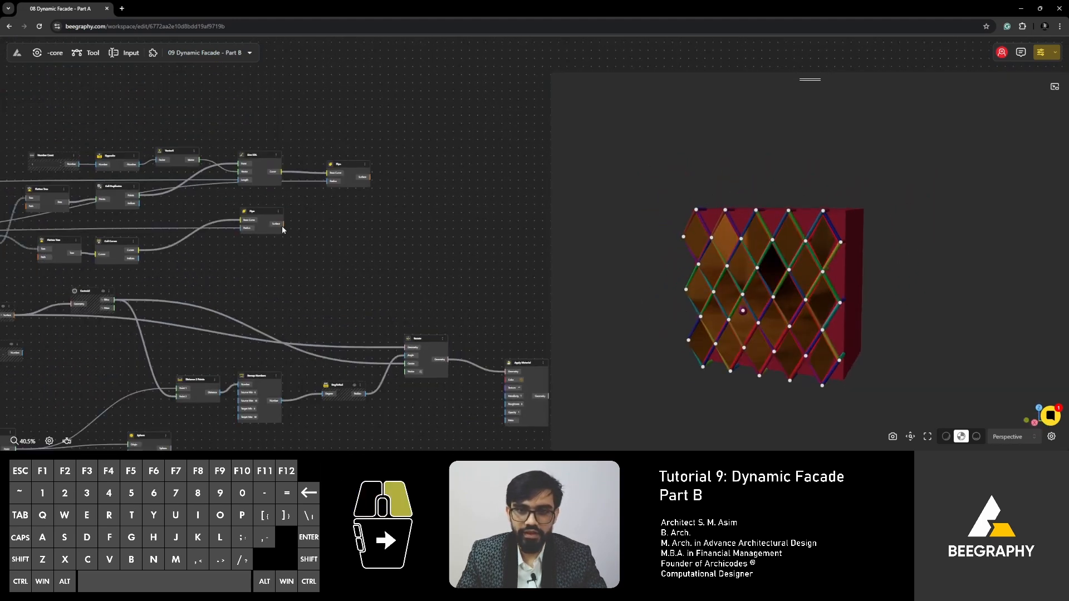
{"action": "scroll", "coordinate": [280, 190], "scroll_direction": "up", "scroll_amount": 2}
{"action": "left_click_drag", "start_coordinate": [266, 222], "coordinate": [384, 216]}
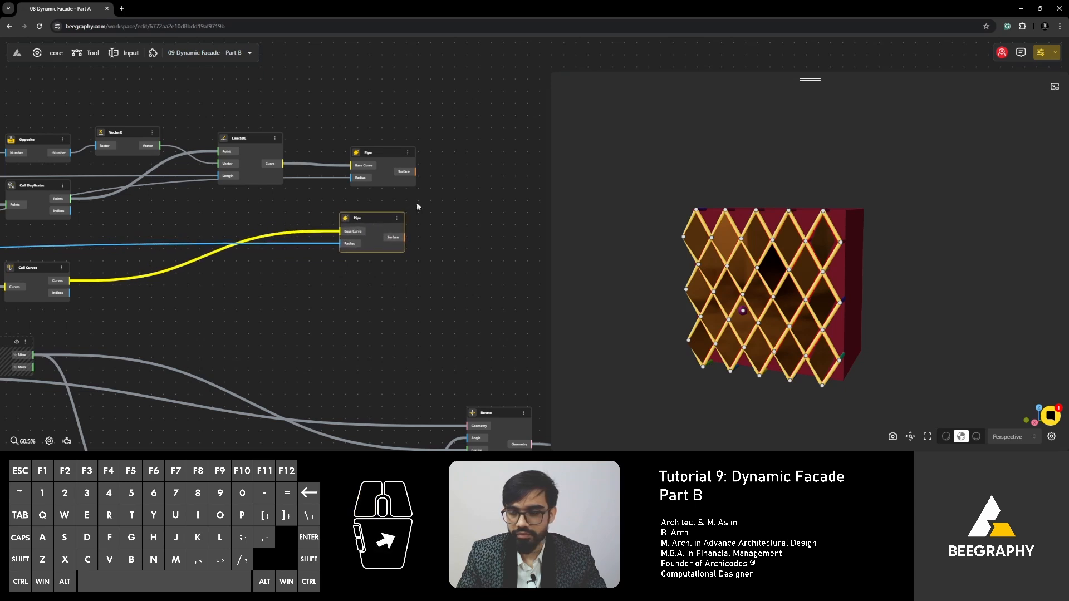
{"action": "left_click", "coordinate": [448, 185]}
Add a second Apply Material node and connect the Surface outputs of both Pipe nodes to its Geometry input
{"action": "right_click_drag", "start_coordinate": [463, 177], "coordinate": [382, 197]}
{"action": "double_click", "coordinate": [389, 212]}
{"action": "type", "text": "a"}
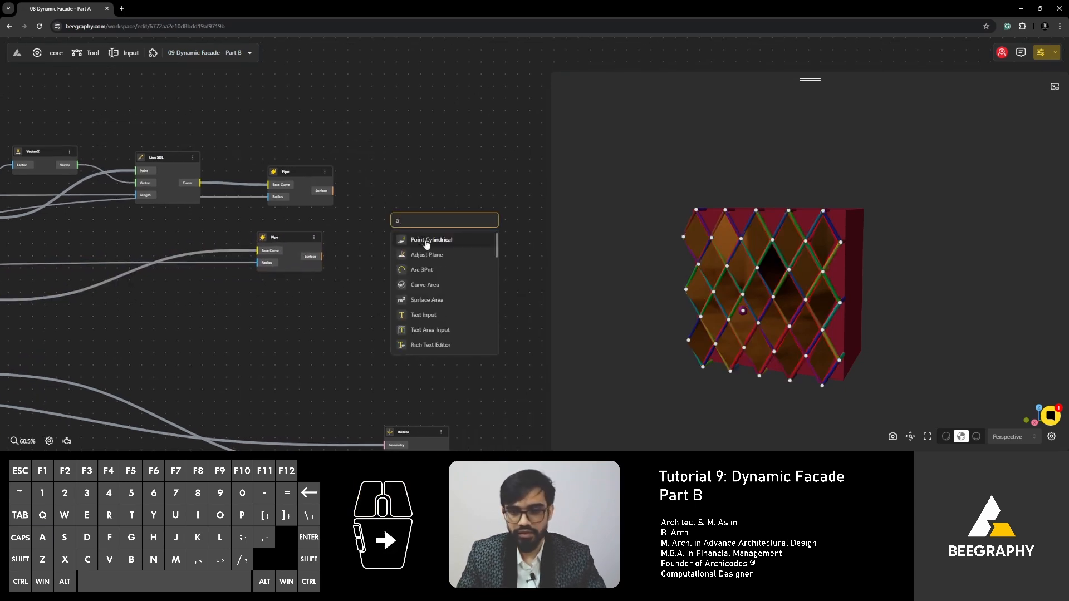
{"action": "type", "text": "pl"}
{"action": "left_click", "coordinate": [427, 240]}
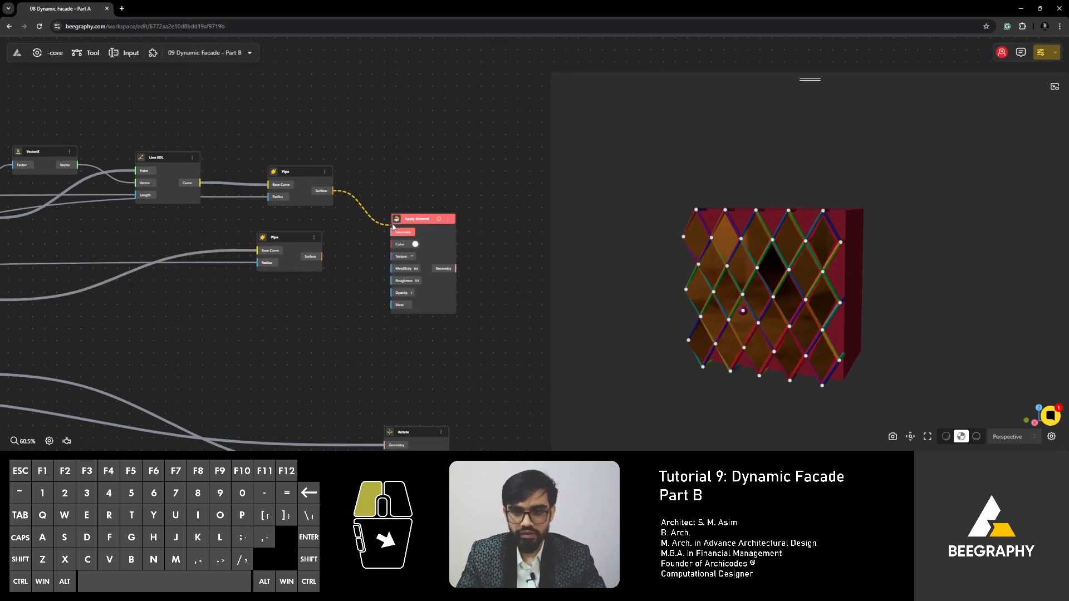
{"action": "left_click_drag", "start_coordinate": [392, 227], "coordinate": [394, 228]}
{"action": "left_click_drag", "start_coordinate": [321, 260], "coordinate": [392, 233]}
{"action": "left_click_drag", "start_coordinate": [333, 191], "coordinate": [395, 236]}
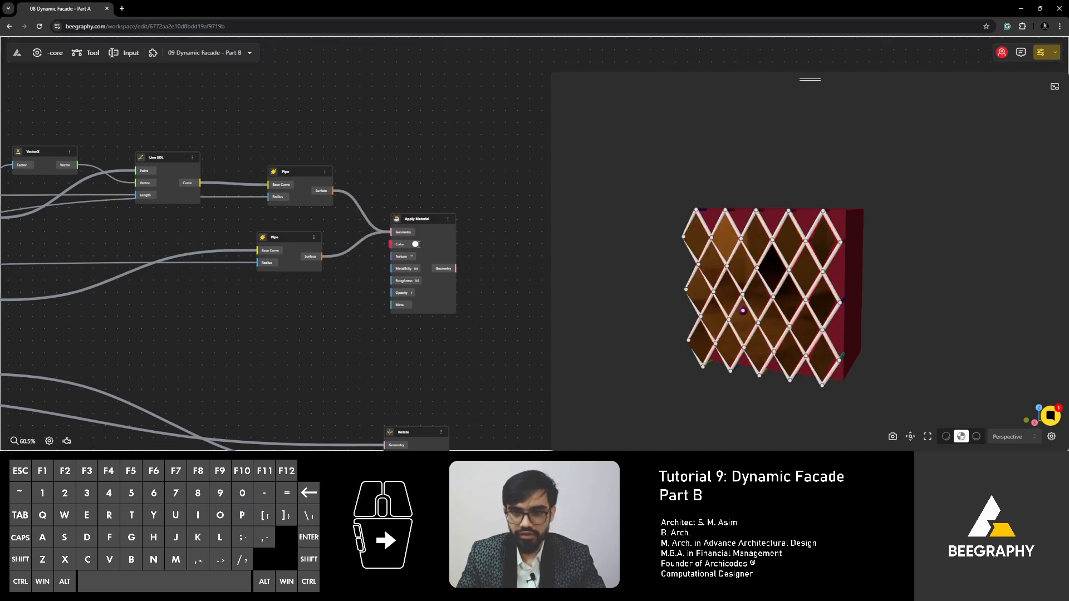
Set the color of the pipes' Apply Material node to black and check the frame in the model
{"action": "left_click", "coordinate": [415, 244]}
{"action": "left_click_drag", "start_coordinate": [373, 308], "coordinate": [374, 308]}
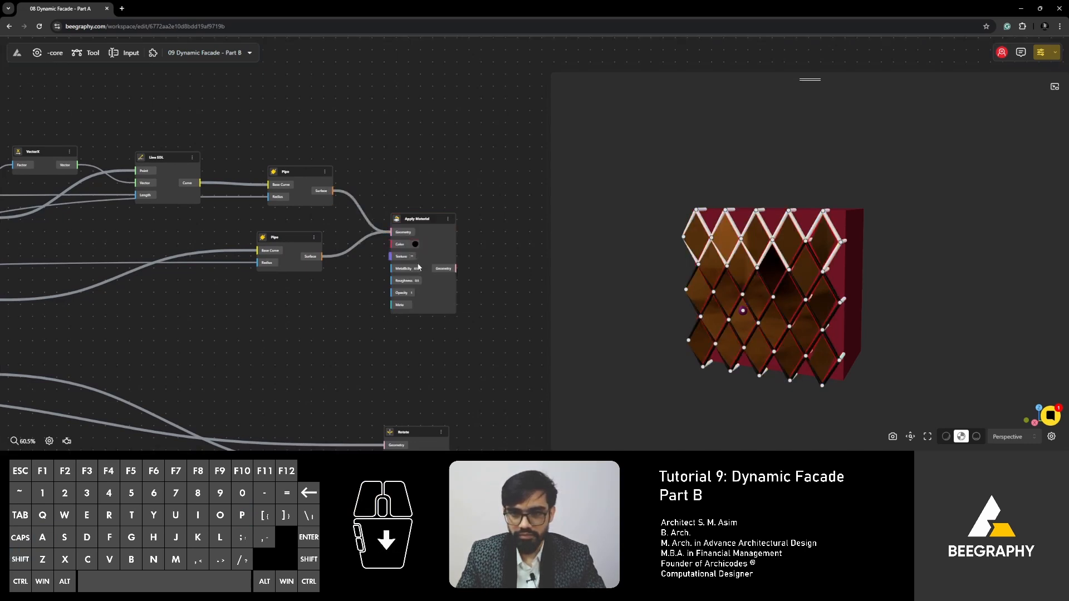
{"action": "left_click", "coordinate": [435, 137]}
{"action": "right_click_drag", "start_coordinate": [680, 306], "coordinate": [671, 302]}
{"action": "left_click_drag", "start_coordinate": [672, 299], "coordinate": [734, 302]}
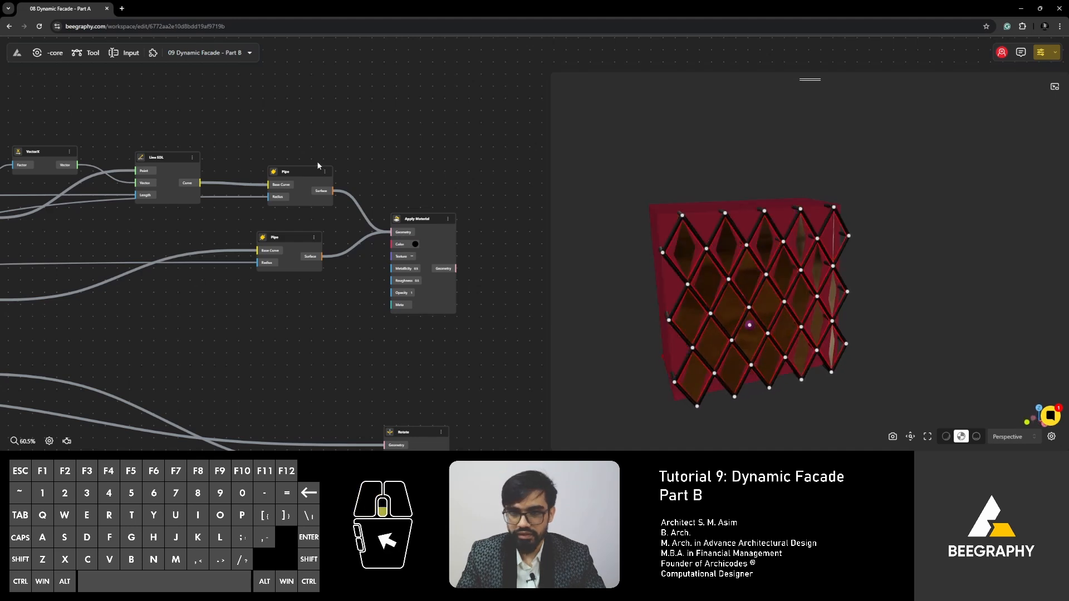
Select the nodes upstream of the pipes' Apply Material node and hide their previews so the lattice points disappear
{"action": "scroll", "coordinate": [317, 161], "scroll_direction": "down", "scroll_amount": 5}
{"action": "right_click_drag", "start_coordinate": [238, 235], "coordinate": [407, 241]}
{"action": "scroll", "coordinate": [407, 242], "scroll_direction": "down", "scroll_amount": 2}
{"action": "left_click_drag", "start_coordinate": [463, 141], "coordinate": [53, 354]}
{"action": "right_click", "coordinate": [334, 190]}
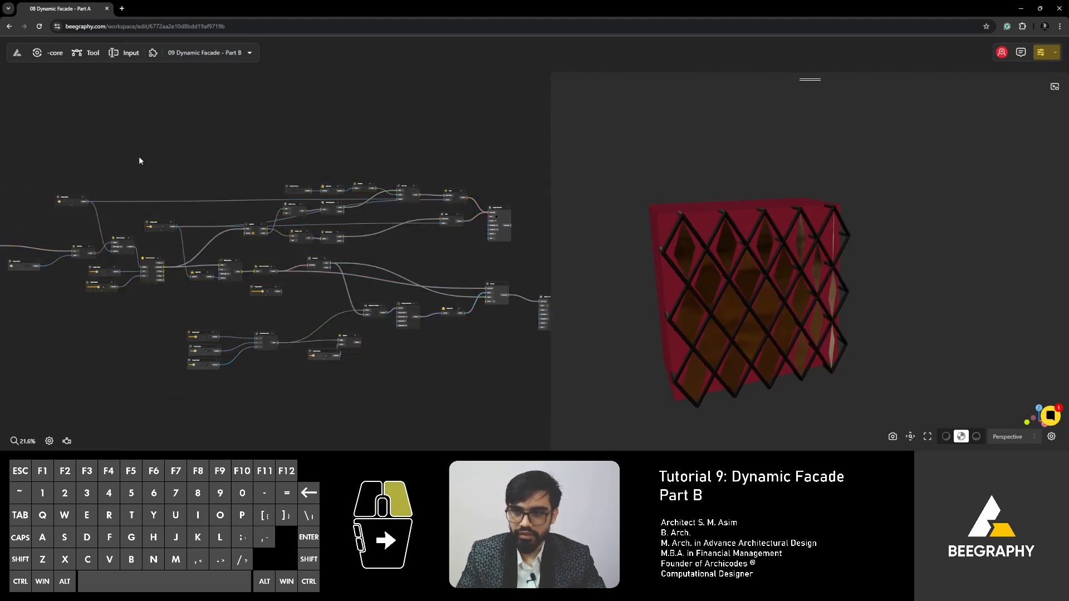
{"action": "scroll", "coordinate": [357, 231], "scroll_direction": "down", "scroll_amount": 3}
{"action": "scroll", "coordinate": [377, 274], "scroll_direction": "up", "scroll_amount": 5}
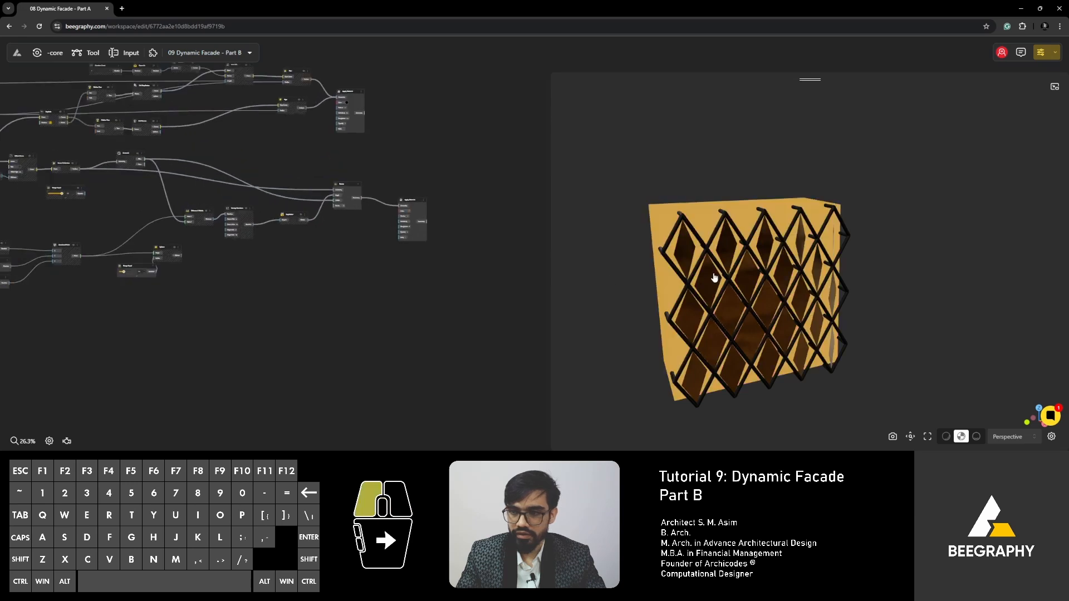
Hide the previews of the Rotate node and the attractor distance, remap and sphere nodes feeding into it
{"action": "left_click_drag", "start_coordinate": [706, 269], "coordinate": [671, 255]}
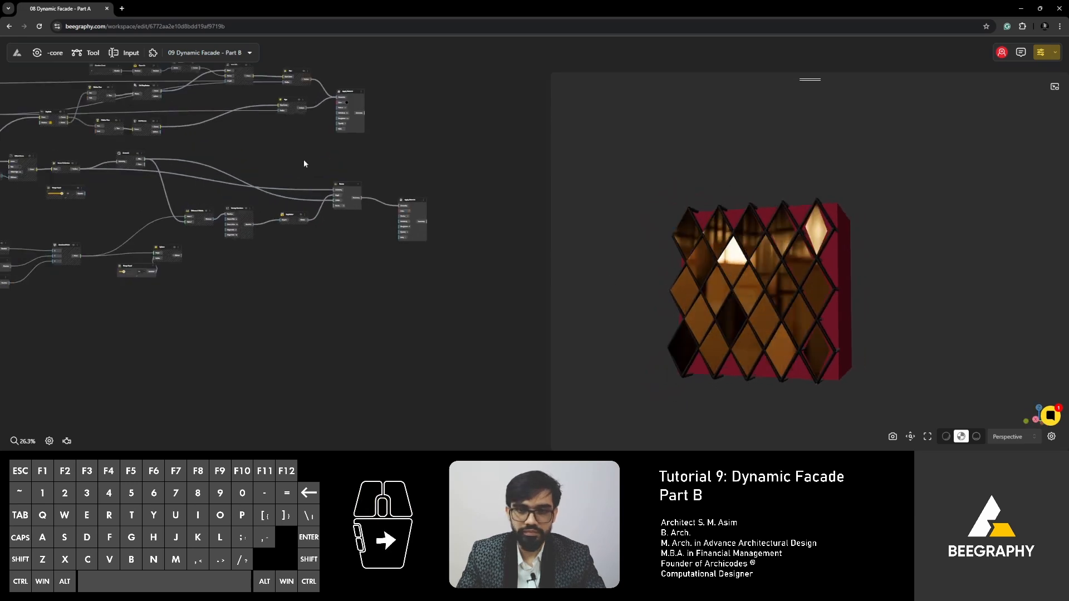
{"action": "left_click", "coordinate": [250, 221]}
{"action": "right_click", "coordinate": [346, 184]}
{"action": "left_click", "coordinate": [357, 192]}
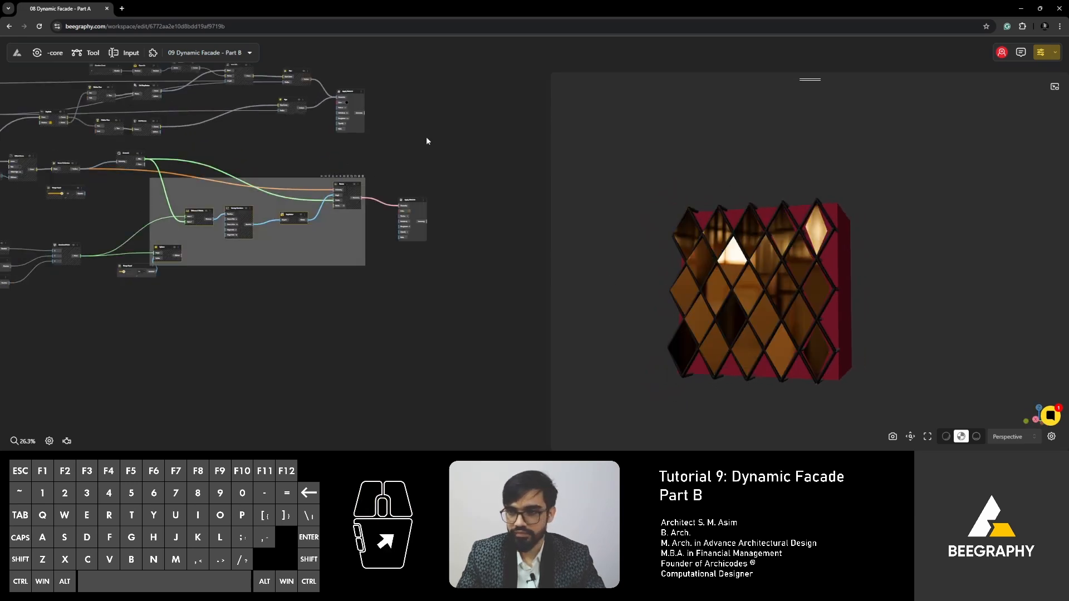
{"action": "left_click", "coordinate": [427, 137]}
Add an Apply Material node above Deconstruct Solid and connect the Box output to its Geometry input
{"action": "right_click_drag", "start_coordinate": [688, 256], "coordinate": [695, 257]}
{"action": "left_click_drag", "start_coordinate": [697, 258], "coordinate": [768, 289]}
{"action": "right_click_drag", "start_coordinate": [178, 175], "coordinate": [198, 194]}
{"action": "scroll", "coordinate": [336, 224], "scroll_direction": "up", "scroll_amount": 1}
{"action": "right_click_drag", "start_coordinate": [336, 223], "coordinate": [436, 246]}
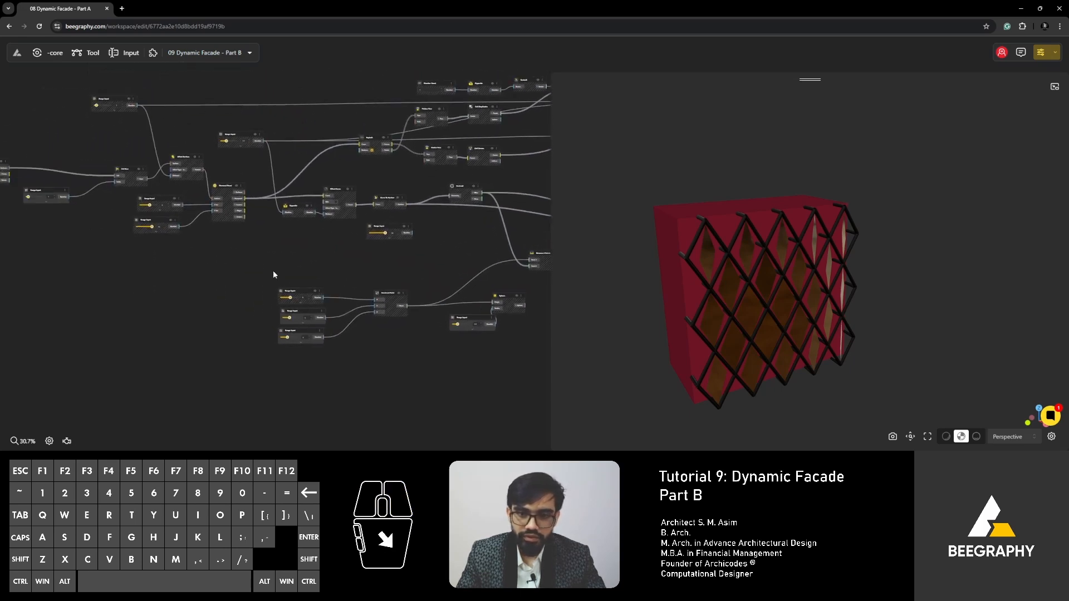
{"action": "right_click_drag", "start_coordinate": [187, 250], "coordinate": [283, 324]}
{"action": "scroll", "coordinate": [152, 229], "scroll_direction": "up", "scroll_amount": 4}
{"action": "right_click_drag", "start_coordinate": [147, 236], "coordinate": [258, 241]}
{"action": "right_click_drag", "start_coordinate": [178, 216], "coordinate": [214, 203]}
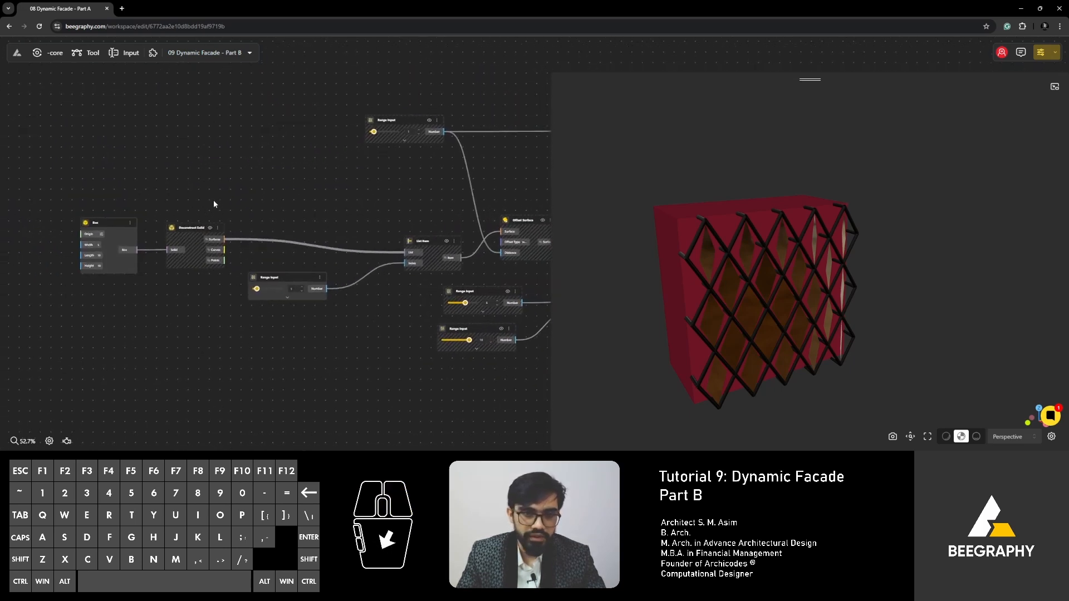
{"action": "scroll", "coordinate": [99, 225], "scroll_direction": "up", "scroll_amount": 2}
{"action": "left_click", "coordinate": [98, 223]}
{"action": "double_click", "coordinate": [208, 169]}
{"action": "type", "text": "a"}
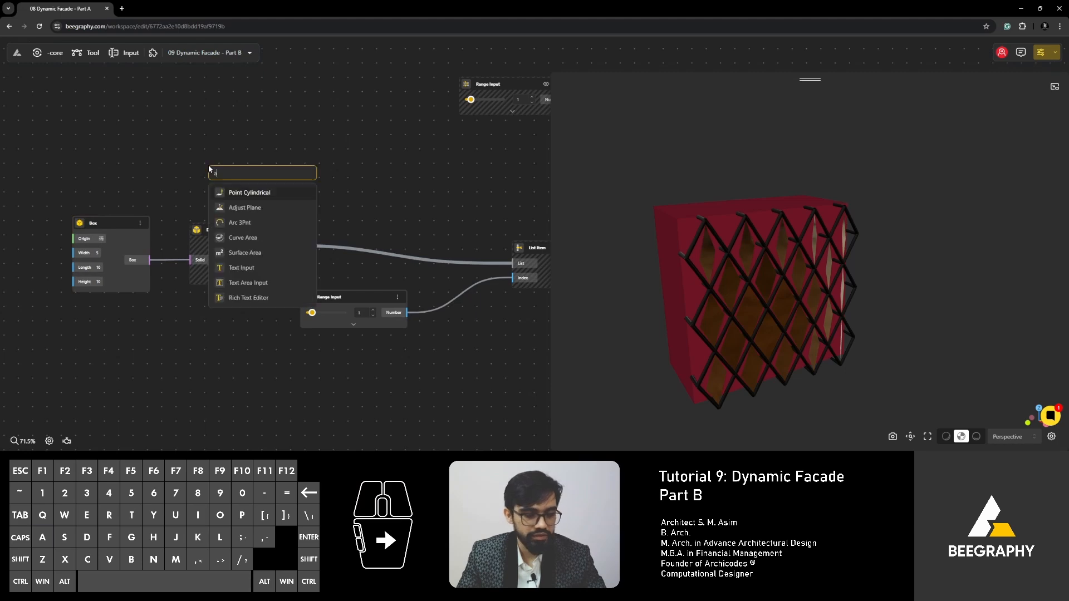
{"action": "type", "text": "ppl"}
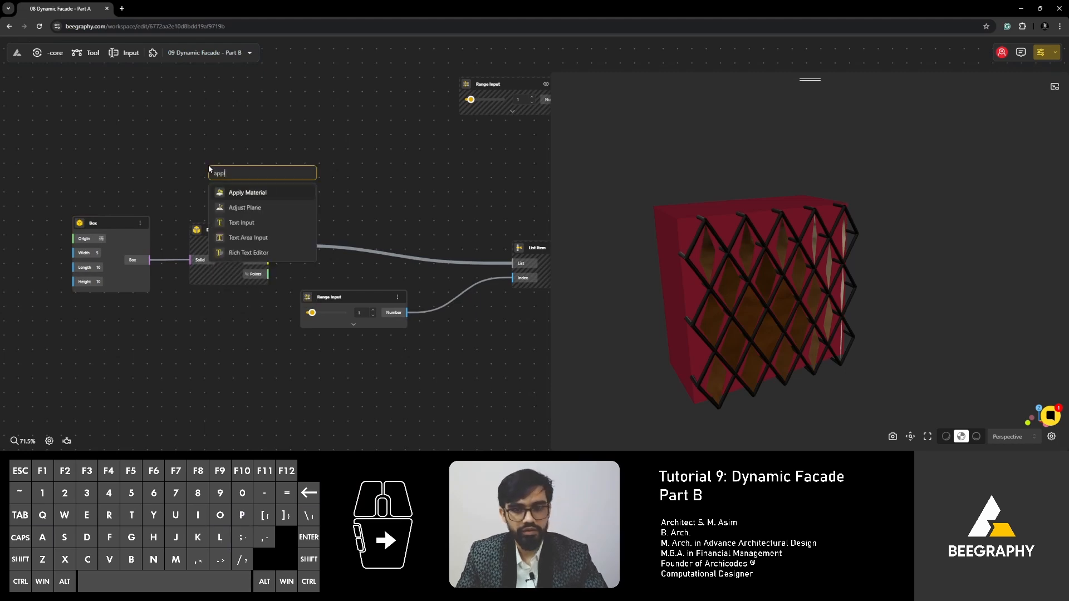
{"action": "left_click", "coordinate": [251, 197]}
{"action": "left_click_drag", "start_coordinate": [215, 190], "coordinate": [260, 137]}
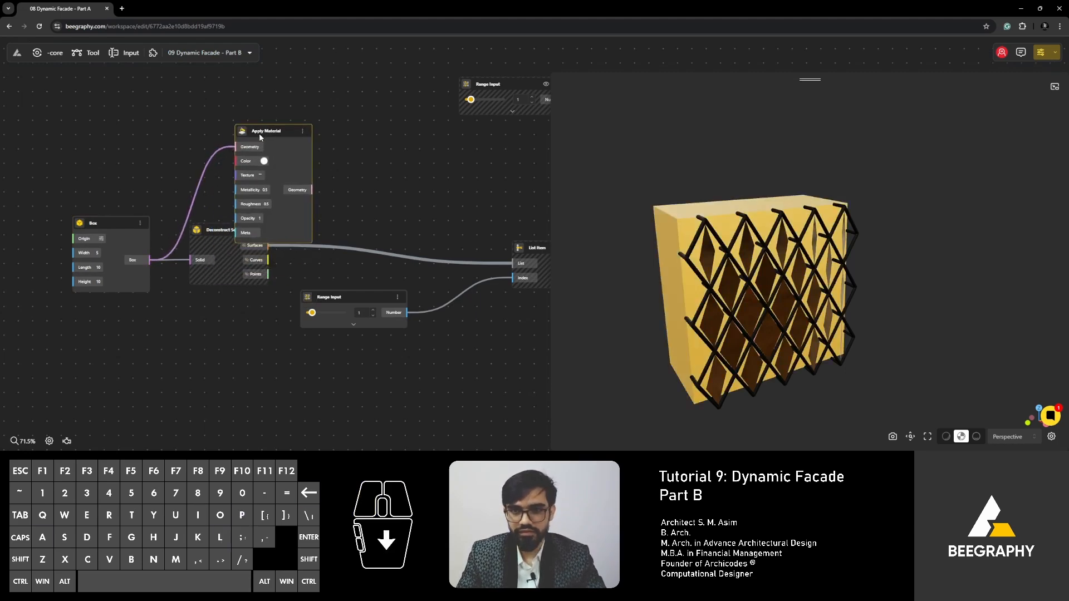
Set the box's Apply Material color to light blue and its Opacity to 0.7
{"action": "left_click", "coordinate": [264, 160]}
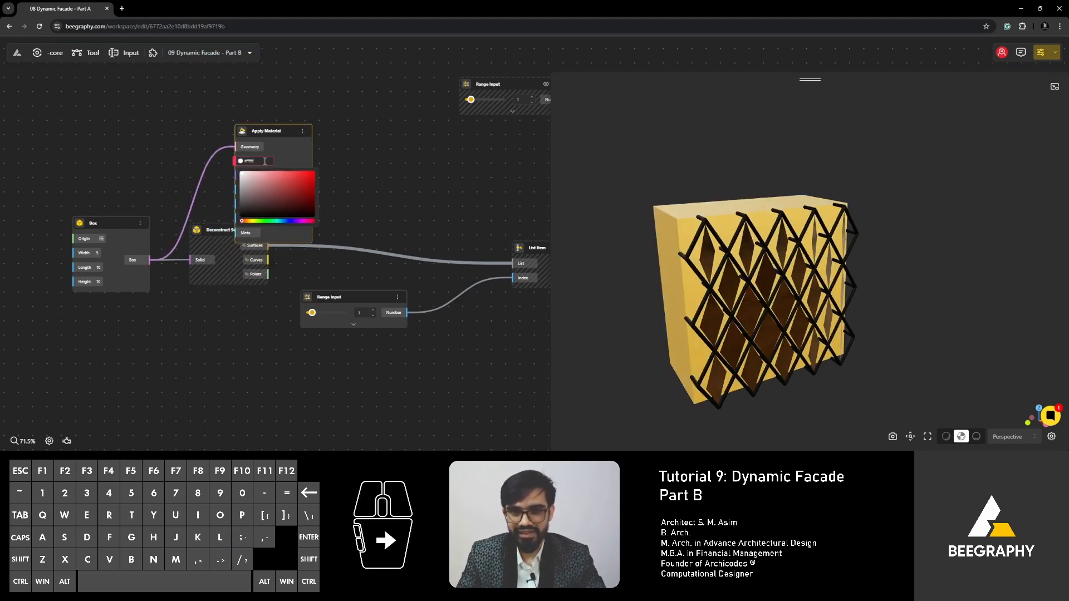
{"action": "left_click", "coordinate": [285, 221]}
{"action": "left_click", "coordinate": [219, 161]}
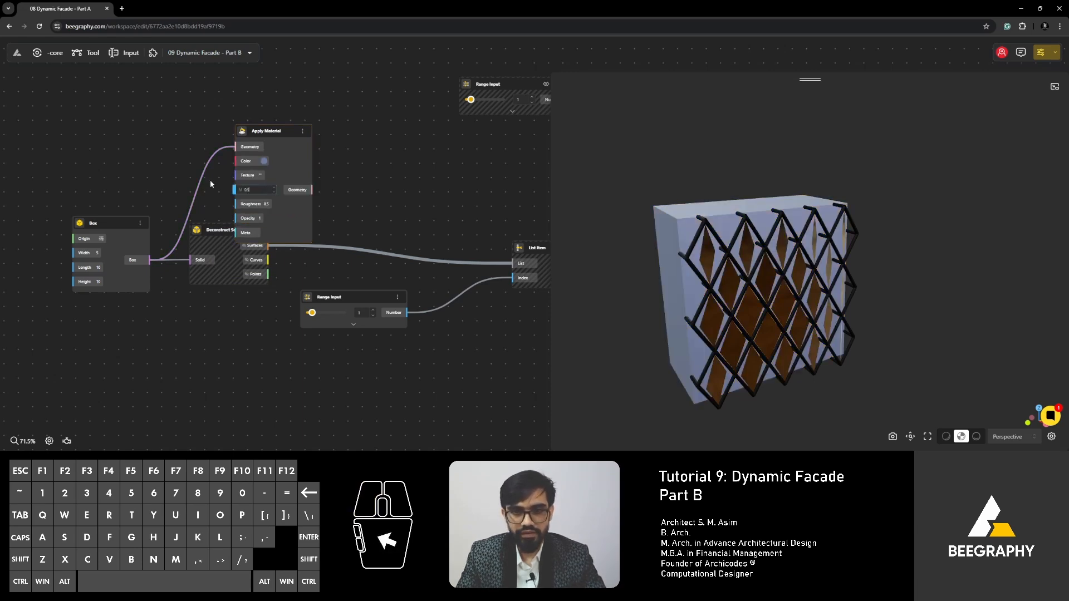
{"action": "left_click", "coordinate": [260, 218]}
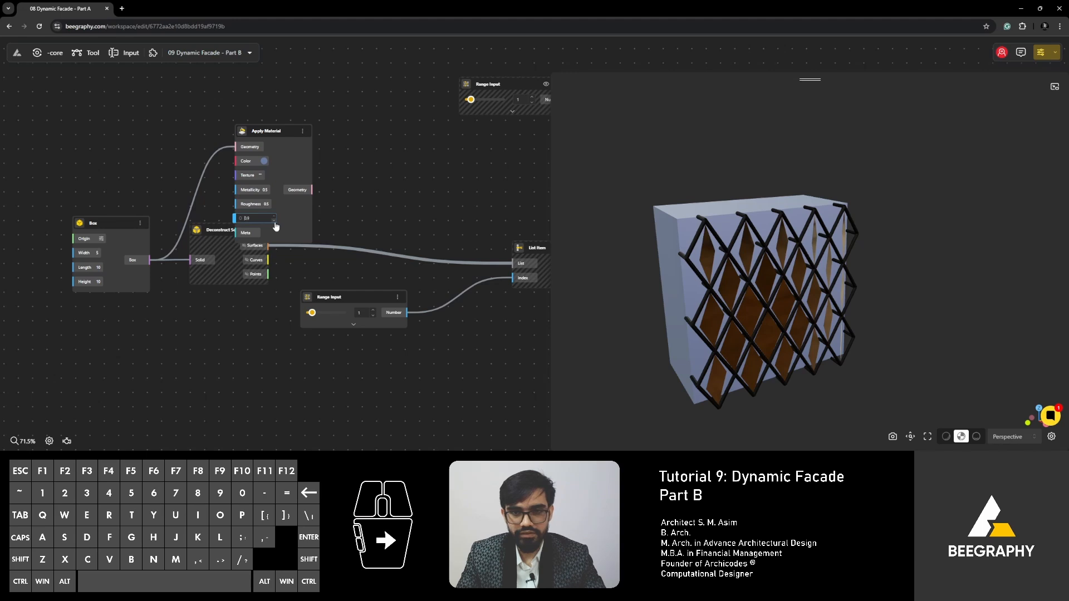
{"action": "left_click", "coordinate": [274, 221]}
{"action": "left_click", "coordinate": [274, 221]}
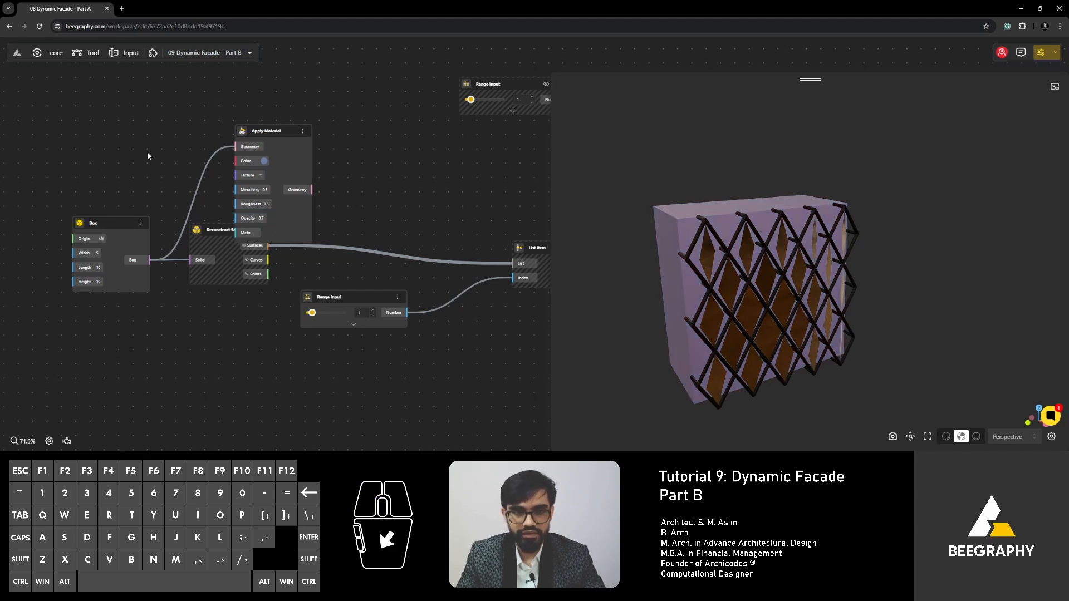
Hide the preview of the original Box node
{"action": "left_click", "coordinate": [108, 225]}
{"action": "right_click", "coordinate": [108, 224]}
{"action": "left_click", "coordinate": [130, 234]}
{"action": "scroll", "coordinate": [146, 206], "scroll_direction": "down", "scroll_amount": 2}
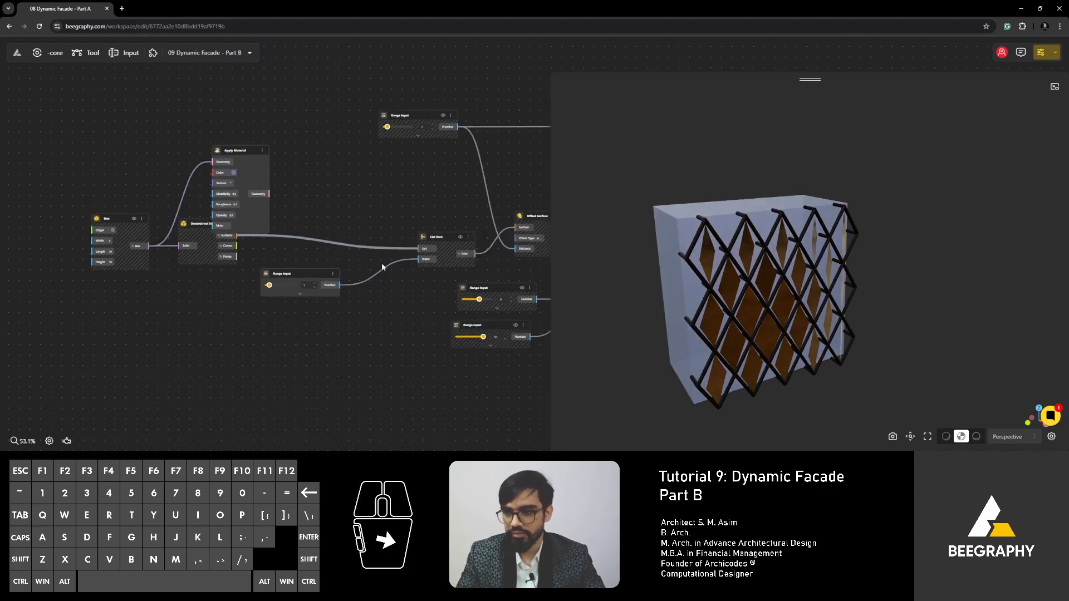
Set the Roughness of the box's Apply Material node to 0 and check the glassy box from several angles
{"action": "mouse_move", "coordinate": [713, 292]}
{"action": "left_mouse_down"}
{"action": "mouse_move", "coordinate": [767, 302]}
{"action": "mouse_move", "coordinate": [730, 294]}
{"action": "left_mouse_up"}
{"action": "scroll", "coordinate": [235, 206], "scroll_direction": "up", "scroll_amount": 3}
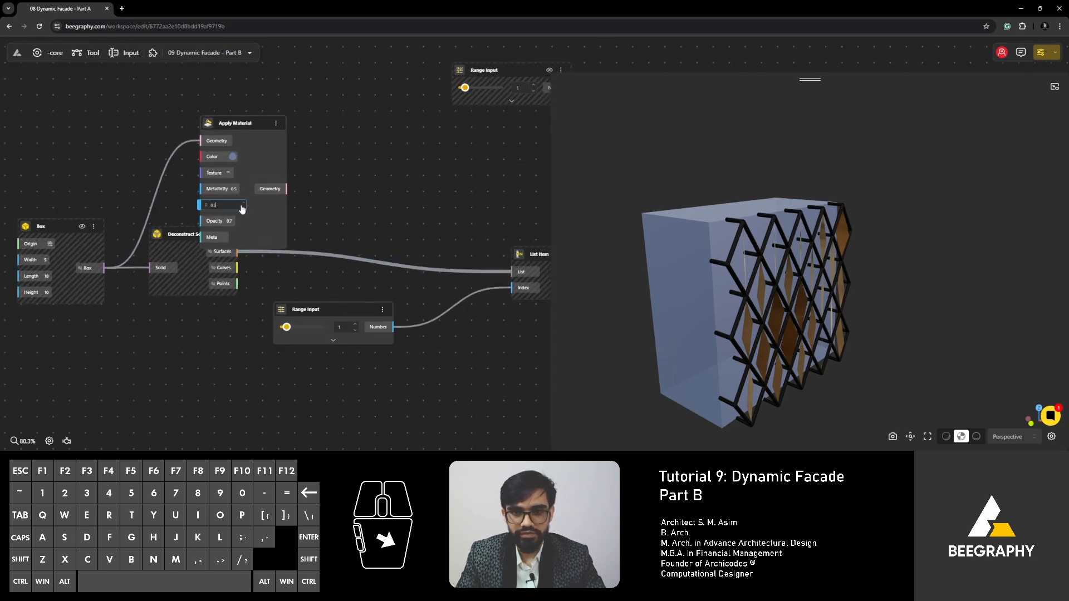
{"action": "left_click", "coordinate": [248, 210]}
{"action": "left_click", "coordinate": [238, 205]}
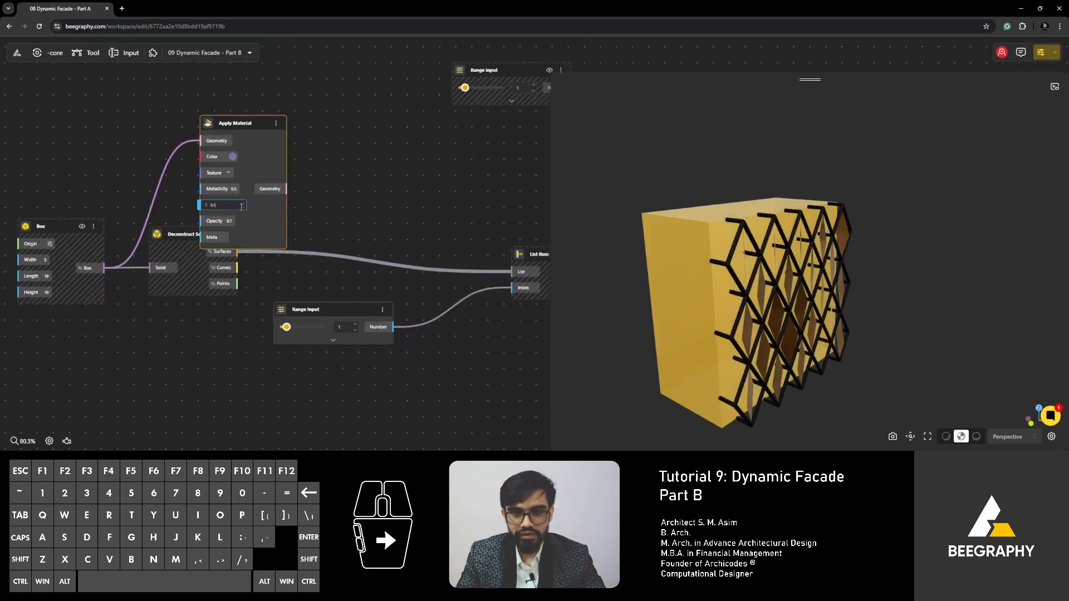
{"action": "left_click", "coordinate": [243, 208]}
{"action": "left_click", "coordinate": [706, 262]}
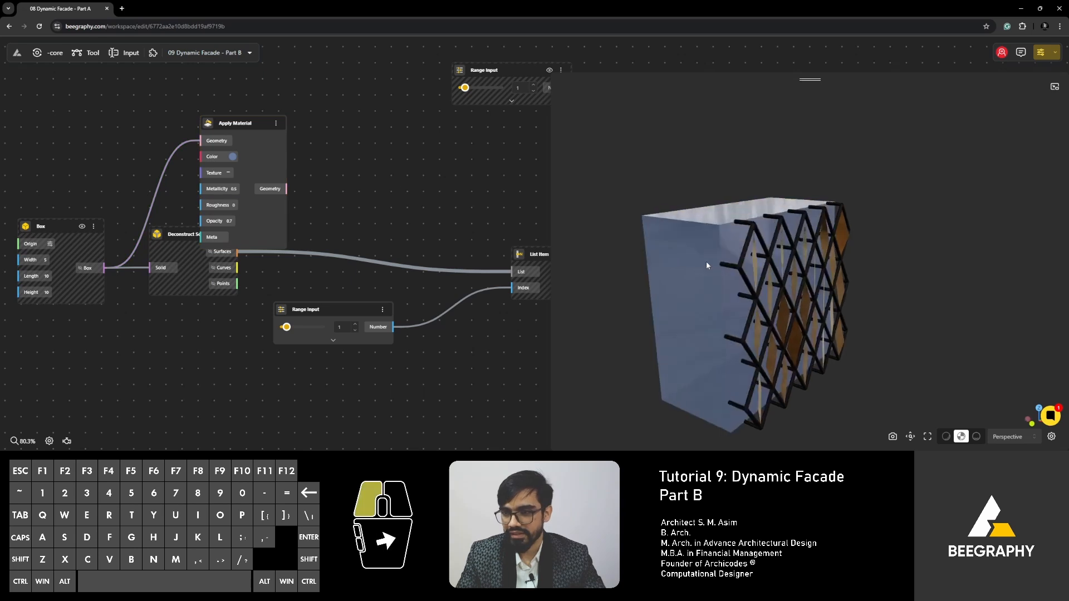
{"action": "left_click_drag", "start_coordinate": [706, 261], "coordinate": [741, 289]}
Move the attractor's Sphere node and its radius Range Input slightly apart in the graph
{"action": "scroll", "coordinate": [375, 195], "scroll_direction": "down", "scroll_amount": 5}
{"action": "scroll", "coordinate": [253, 187], "scroll_direction": "down", "scroll_amount": 6}
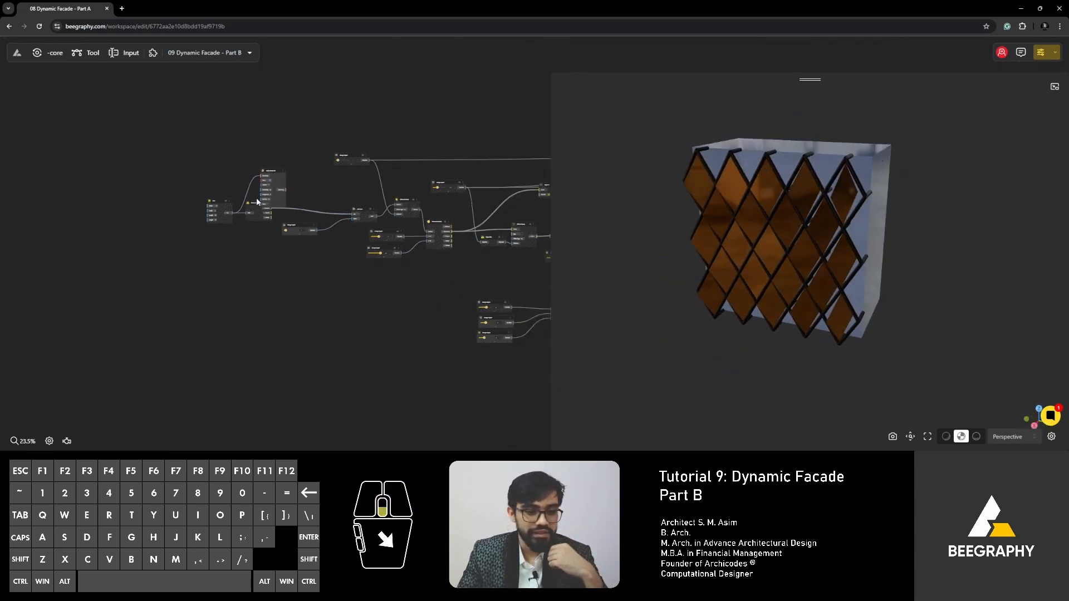
{"action": "right_click_drag", "start_coordinate": [239, 228], "coordinate": [205, 227]}
{"action": "scroll", "coordinate": [231, 226], "scroll_direction": "down", "scroll_amount": 2}
{"action": "scroll", "coordinate": [282, 221], "scroll_direction": "up", "scroll_amount": 4}
{"action": "right_click_drag", "start_coordinate": [345, 226], "coordinate": [391, 216]}
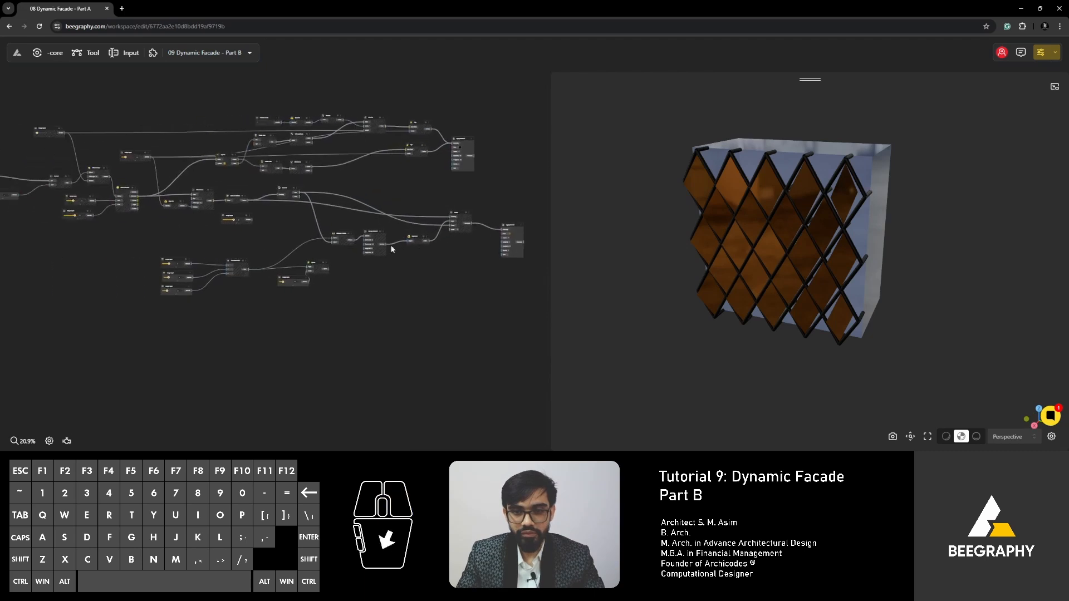
{"action": "scroll", "coordinate": [284, 268], "scroll_direction": "up", "scroll_amount": 3}
{"action": "left_click_drag", "start_coordinate": [296, 280], "coordinate": [277, 282]}
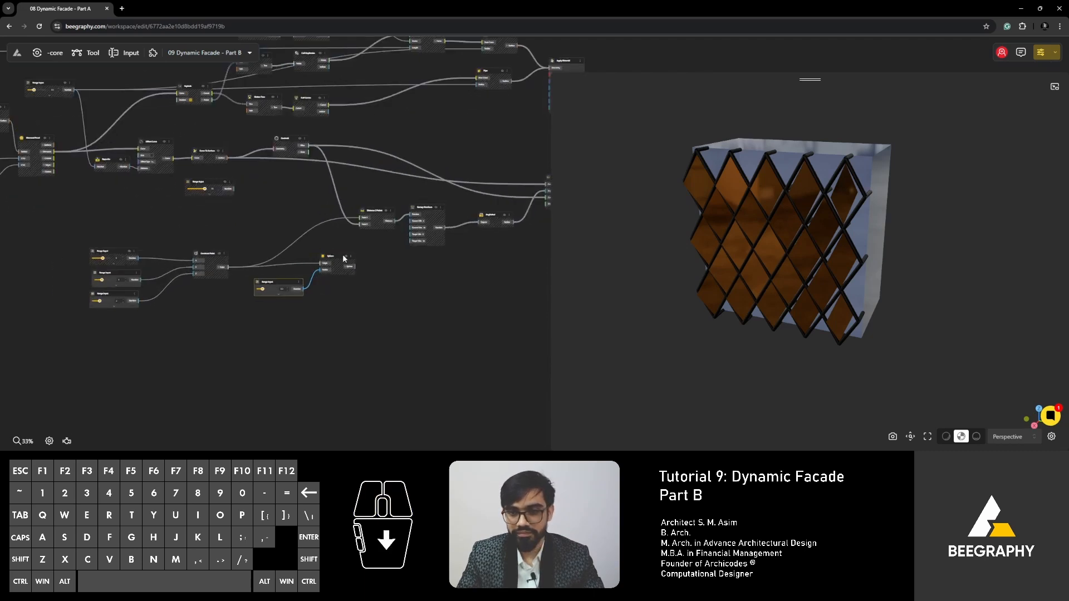
{"action": "left_click_drag", "start_coordinate": [334, 258], "coordinate": [343, 265]}
Set the Z-coordinate Range Input of the attractor point to 8
{"action": "right_click_drag", "start_coordinate": [527, 260], "coordinate": [363, 265]}
{"action": "left_click_drag", "start_coordinate": [724, 248], "coordinate": [690, 245]}
{"action": "scroll", "coordinate": [390, 279], "scroll_direction": "up", "scroll_amount": 8}
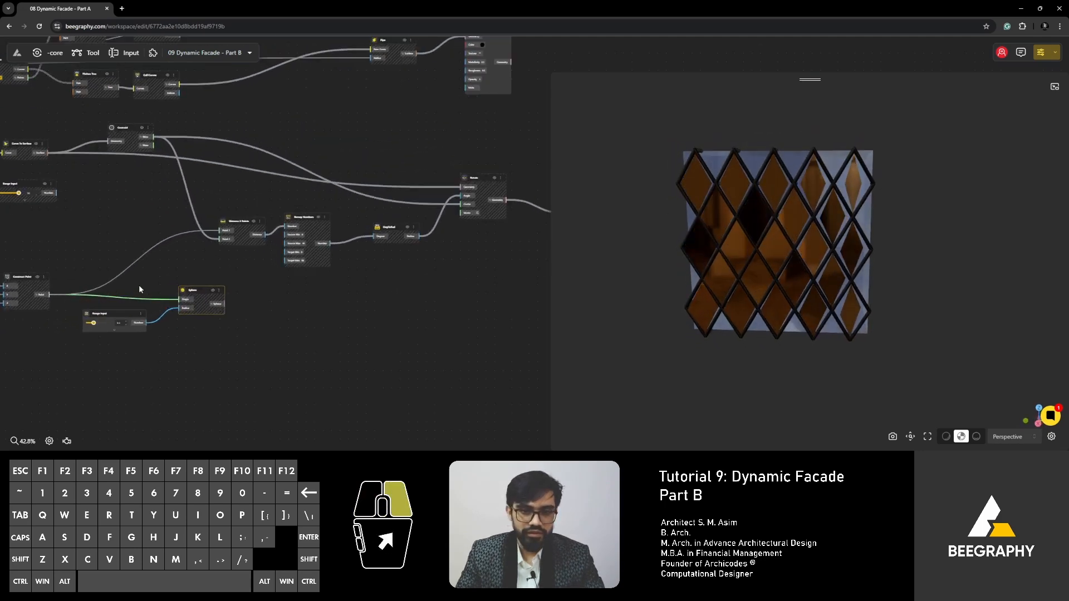
{"action": "scroll", "coordinate": [227, 254], "scroll_direction": "up", "scroll_amount": 5}
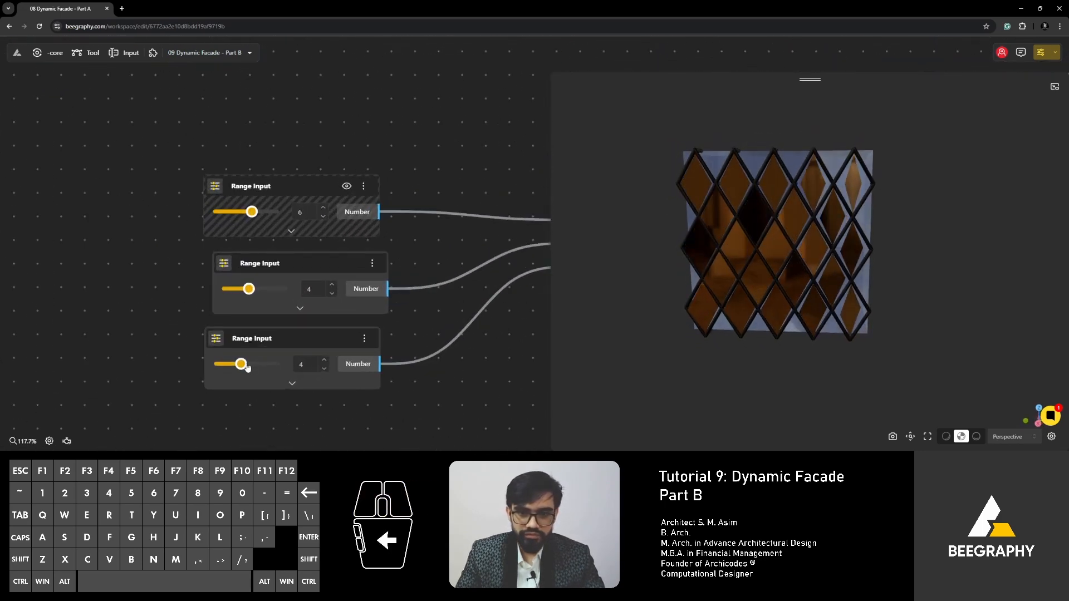
{"action": "left_click_drag", "start_coordinate": [253, 366], "coordinate": [264, 364]}
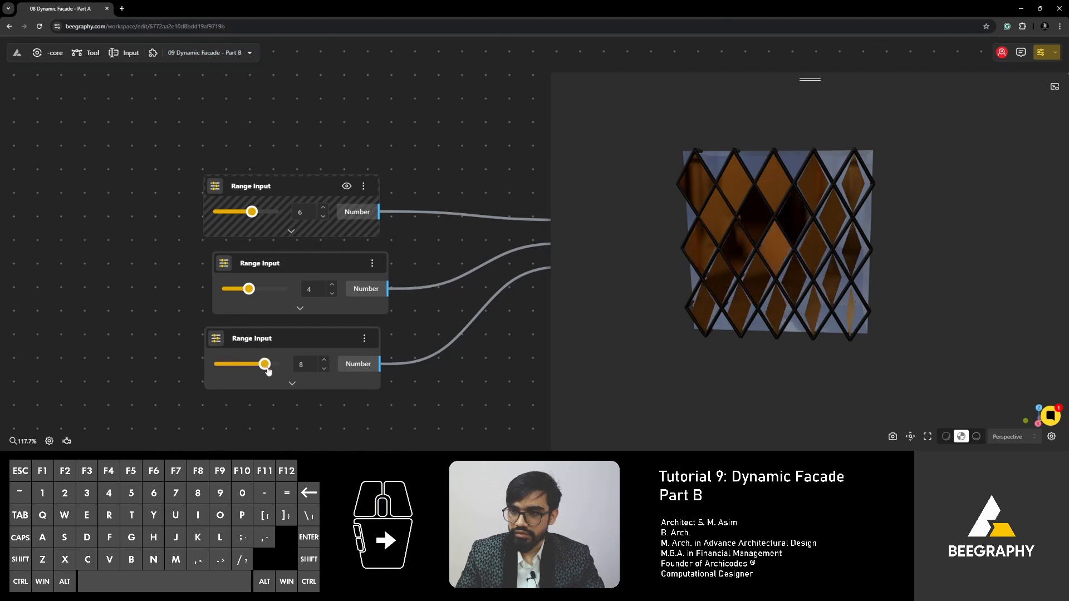
Examine the panel rotation and the glass box from the front and from the back of the model
{"action": "mouse_move", "coordinate": [753, 272]}
{"action": "left_mouse_down"}
{"action": "mouse_move", "coordinate": [773, 295]}
{"action": "mouse_move", "coordinate": [754, 272]}
{"action": "left_mouse_up"}
{"action": "scroll", "coordinate": [268, 145], "scroll_direction": "down", "scroll_amount": 9}
{"action": "left_click_drag", "start_coordinate": [367, 239], "coordinate": [312, 266]}
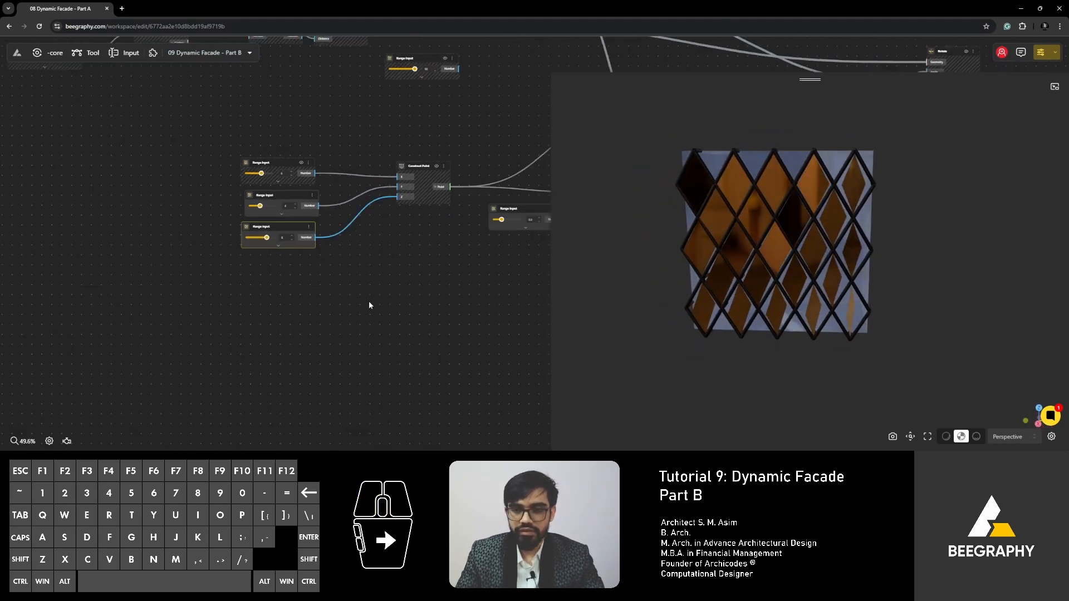
{"action": "scroll", "coordinate": [394, 300], "scroll_direction": "down", "scroll_amount": 4}
{"action": "scroll", "coordinate": [726, 320], "scroll_direction": "down", "scroll_amount": 3}
{"action": "right_click_drag", "start_coordinate": [672, 268], "coordinate": [651, 242]}
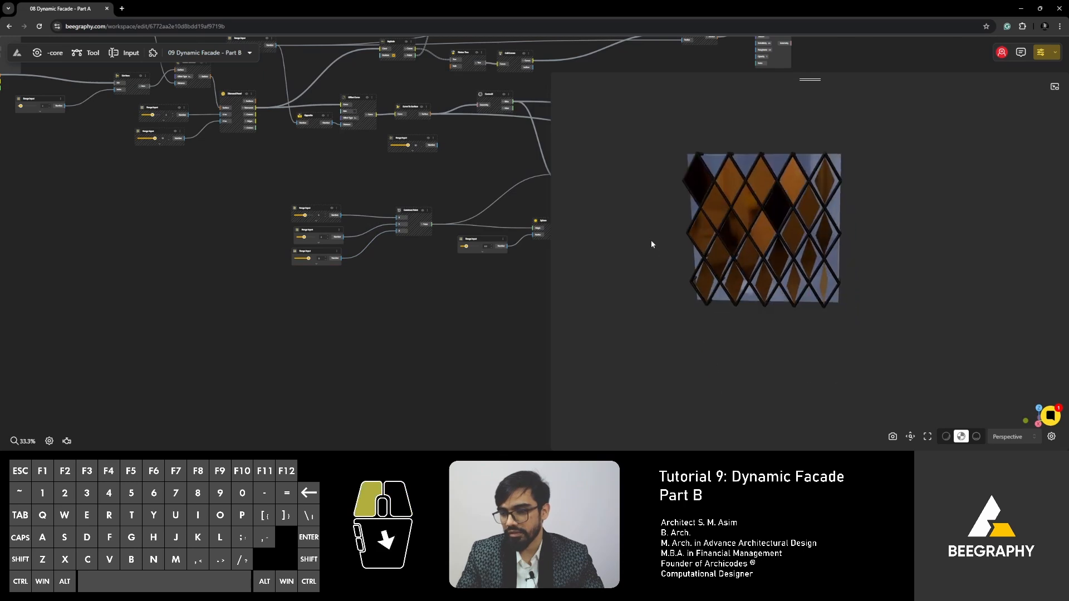
{"action": "left_click_drag", "start_coordinate": [652, 242], "coordinate": [747, 216]}
{"action": "scroll", "coordinate": [729, 228], "scroll_direction": "down", "scroll_amount": 3}
{"action": "right_click_drag", "start_coordinate": [669, 271], "coordinate": [666, 308]}
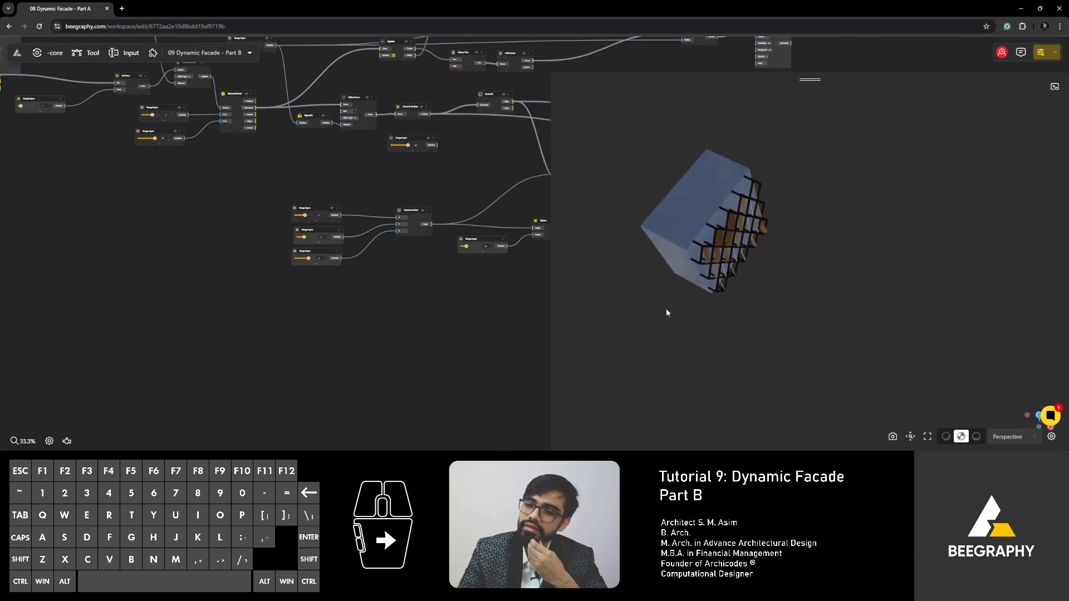
{"action": "right_click_drag", "start_coordinate": [707, 265], "coordinate": [790, 246]}
{"action": "scroll", "coordinate": [746, 216], "scroll_direction": "down", "scroll_amount": 4}
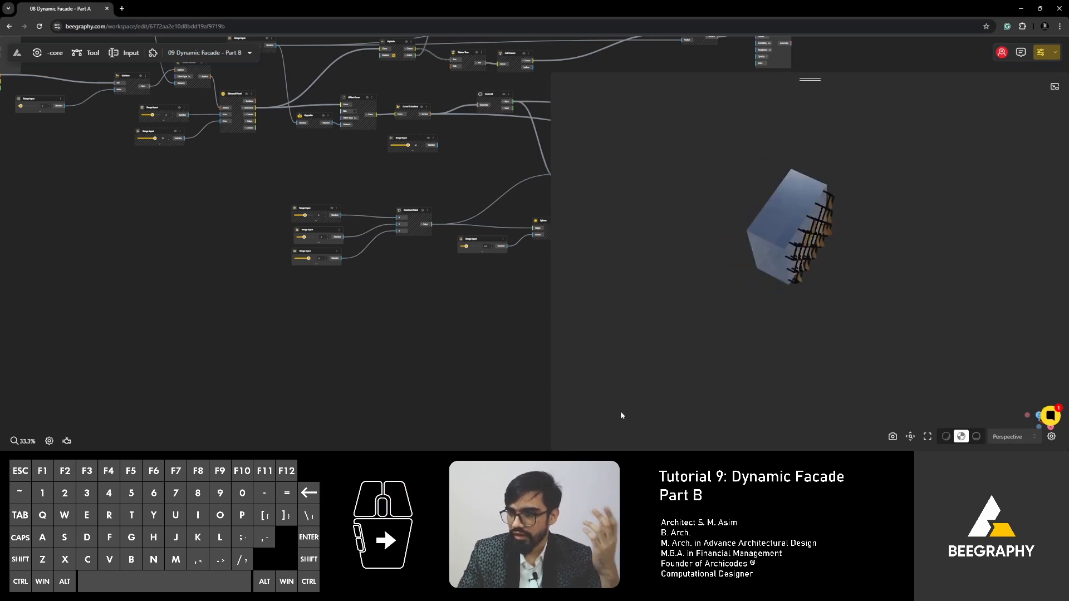
Spread out the Apply Material, Deconstruct Solid and Box nodes at the start of the graph so they no longer overlap
{"action": "scroll", "coordinate": [245, 276], "scroll_direction": "down", "scroll_amount": 3}
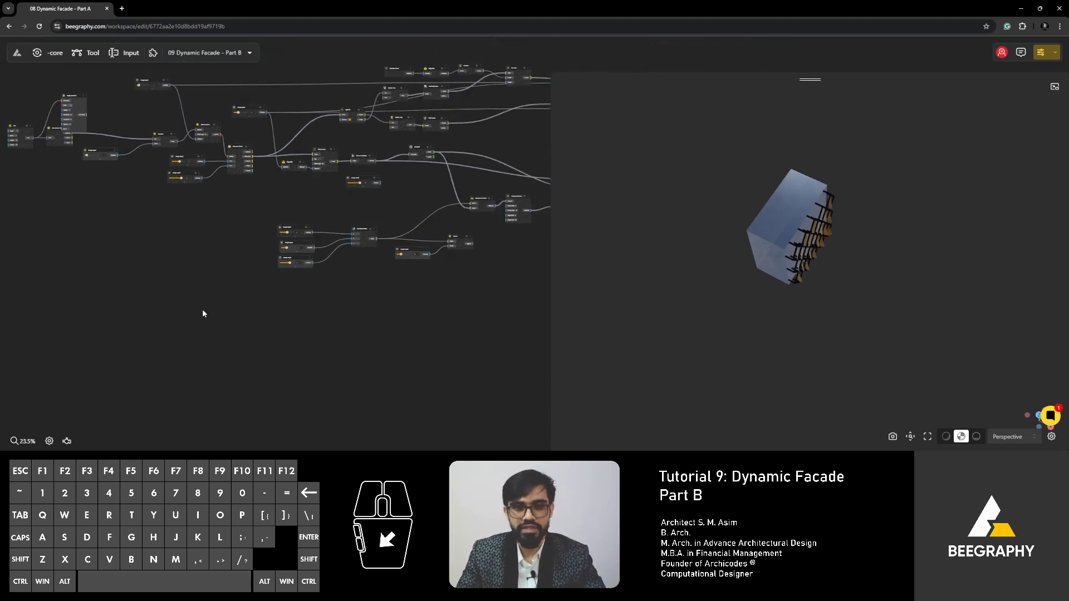
{"action": "scroll", "coordinate": [202, 269], "scroll_direction": "up", "scroll_amount": 5}
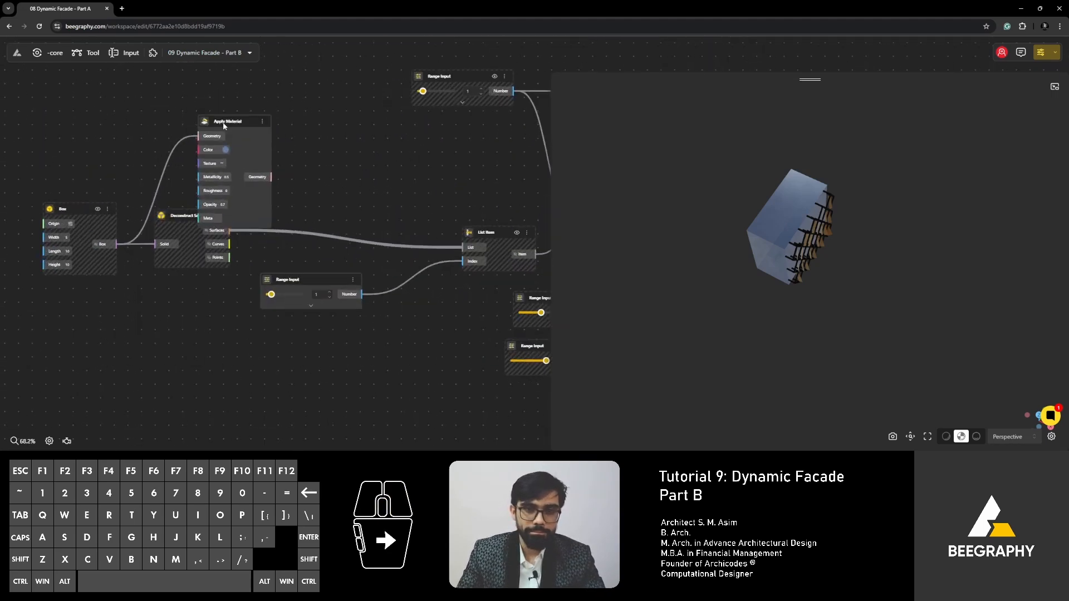
{"action": "left_click_drag", "start_coordinate": [246, 113], "coordinate": [285, 85]}
{"action": "left_click_drag", "start_coordinate": [186, 217], "coordinate": [209, 221]}
{"action": "left_click_drag", "start_coordinate": [76, 208], "coordinate": [49, 165]}
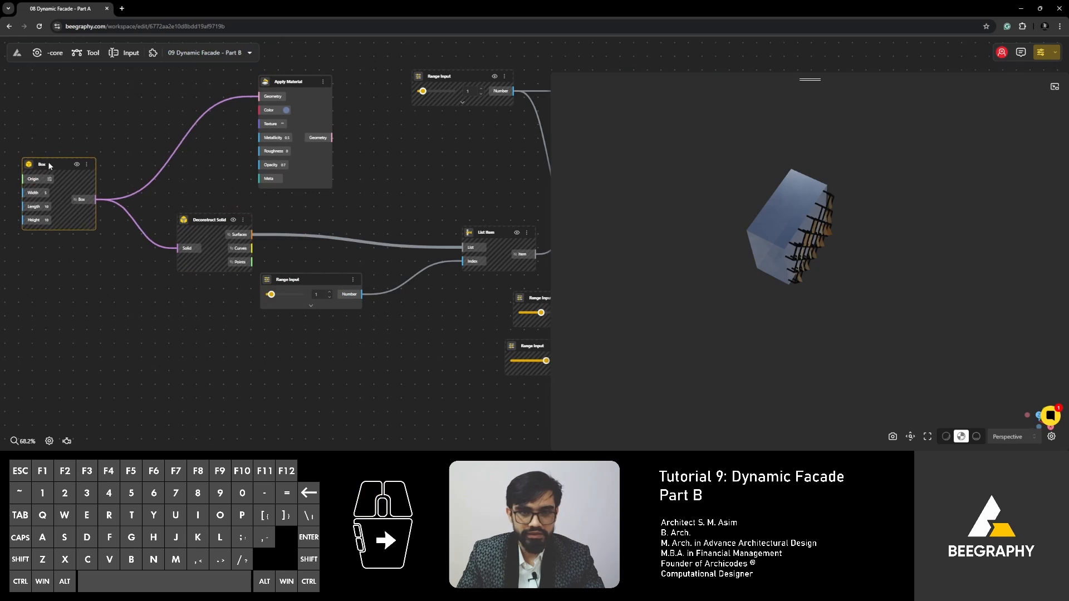
Add a Centroid node below Deconstruct Solid and connect the Box output to its Geometry input
{"action": "double_click", "coordinate": [120, 298]}
{"action": "type", "text": "centr"}
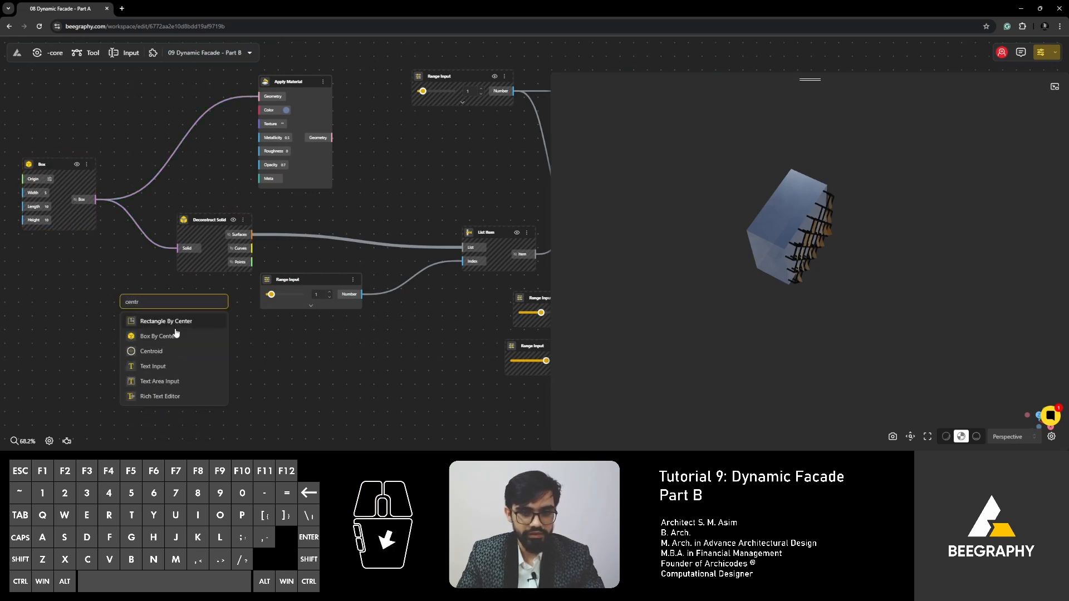
{"action": "left_click", "coordinate": [156, 351]}
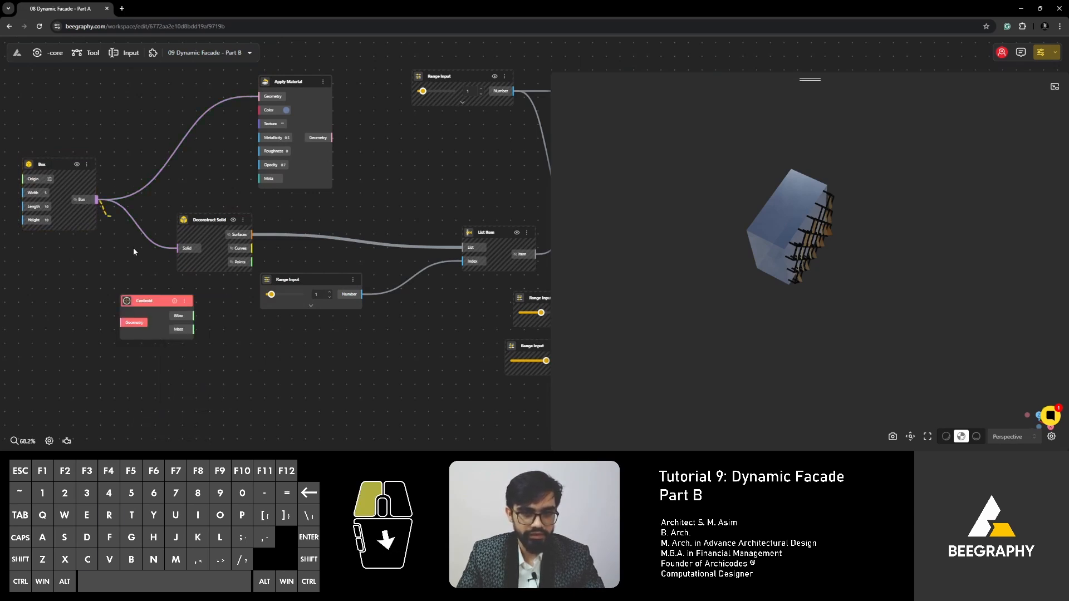
{"action": "left_click_drag", "start_coordinate": [152, 301], "coordinate": [161, 316]}
Check the centroid point in the model and move the Centroid node well below the rest of the graph
{"action": "right_click_drag", "start_coordinate": [786, 247], "coordinate": [798, 221]}
{"action": "left_click_drag", "start_coordinate": [799, 223], "coordinate": [819, 217]}
{"action": "right_click_drag", "start_coordinate": [190, 295], "coordinate": [208, 262]}
{"action": "left_click_drag", "start_coordinate": [188, 285], "coordinate": [228, 364]}
{"action": "right_click_drag", "start_coordinate": [274, 346], "coordinate": [232, 229]}
{"action": "scroll", "coordinate": [232, 229], "scroll_direction": "down", "scroll_amount": 3}
{"action": "scroll", "coordinate": [255, 260], "scroll_direction": "down", "scroll_amount": 5}
{"action": "scroll", "coordinate": [386, 277], "scroll_direction": "down", "scroll_amount": 4}
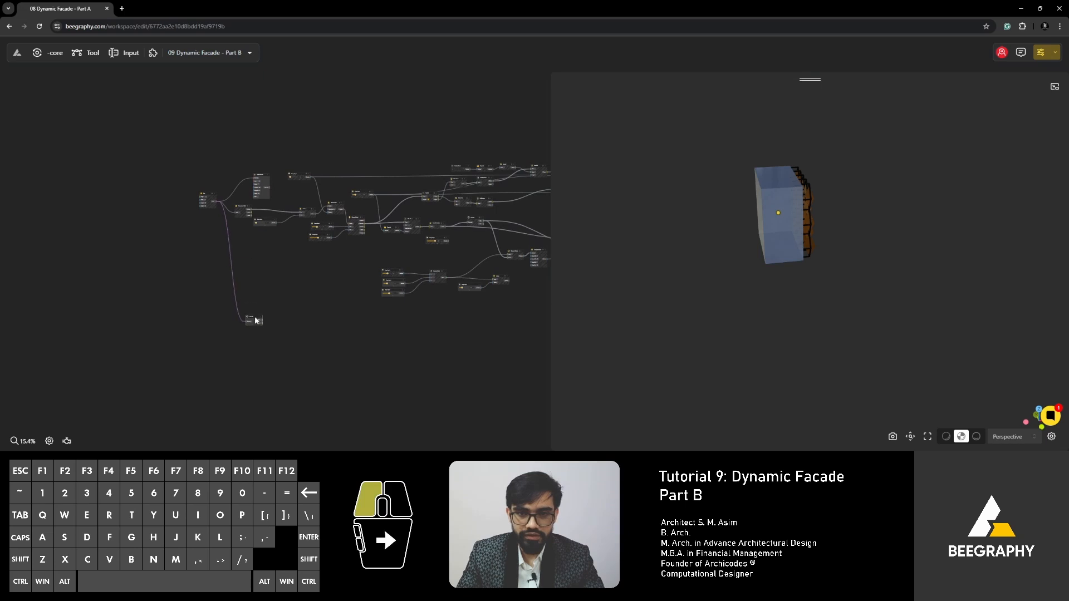
Add an Arc node beside the Centroid node and place it slightly lower
{"action": "scroll", "coordinate": [251, 303], "scroll_direction": "up", "scroll_amount": 12}
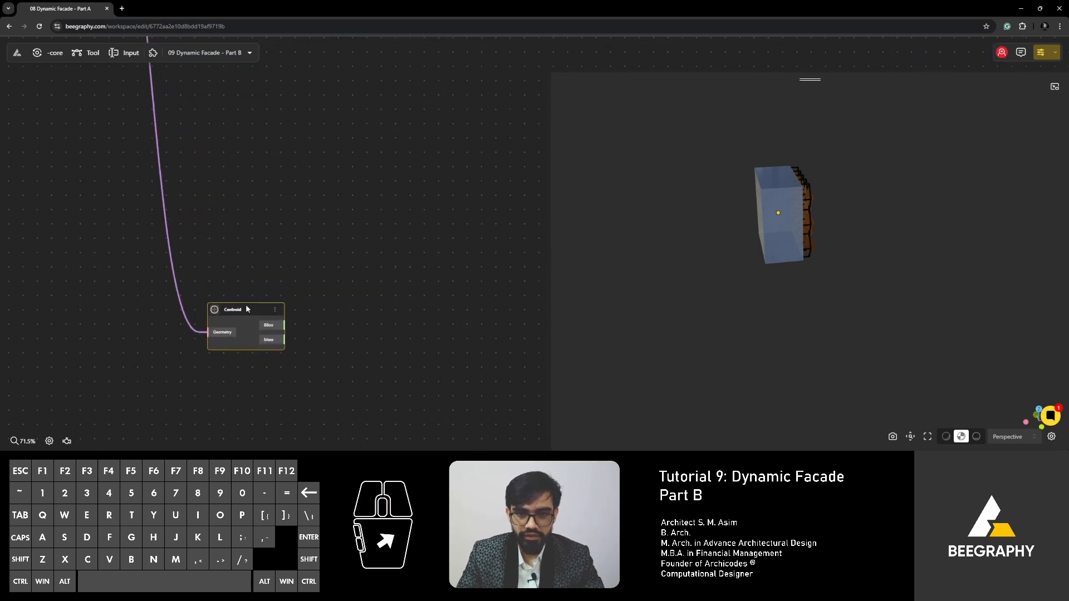
{"action": "double_click", "coordinate": [329, 305]}
{"action": "type", "text": "arc"}
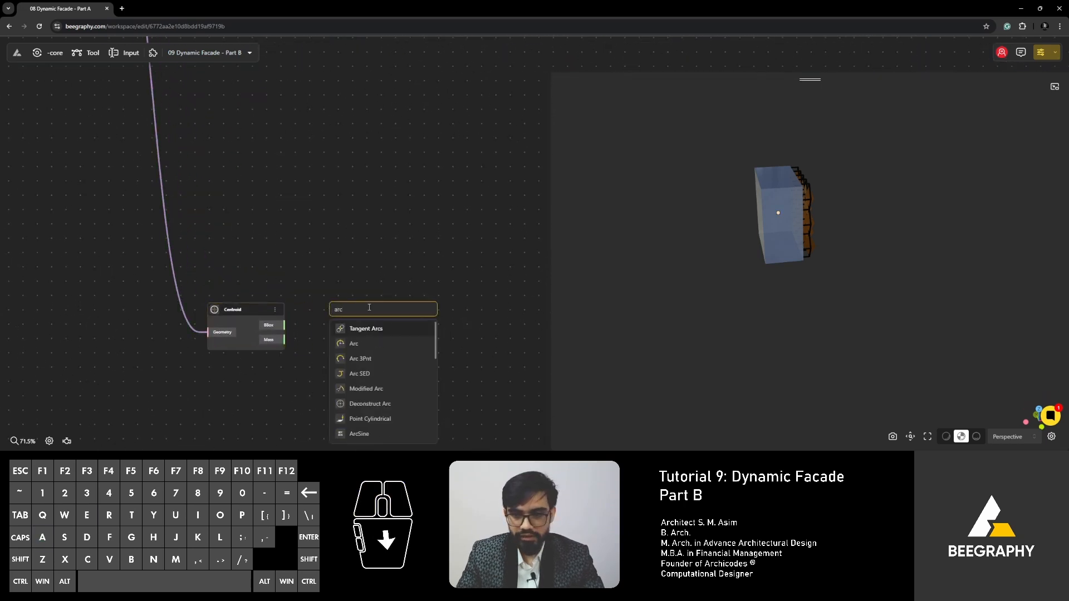
{"action": "left_click", "coordinate": [379, 345]}
{"action": "left_click_drag", "start_coordinate": [359, 311], "coordinate": [365, 333]}
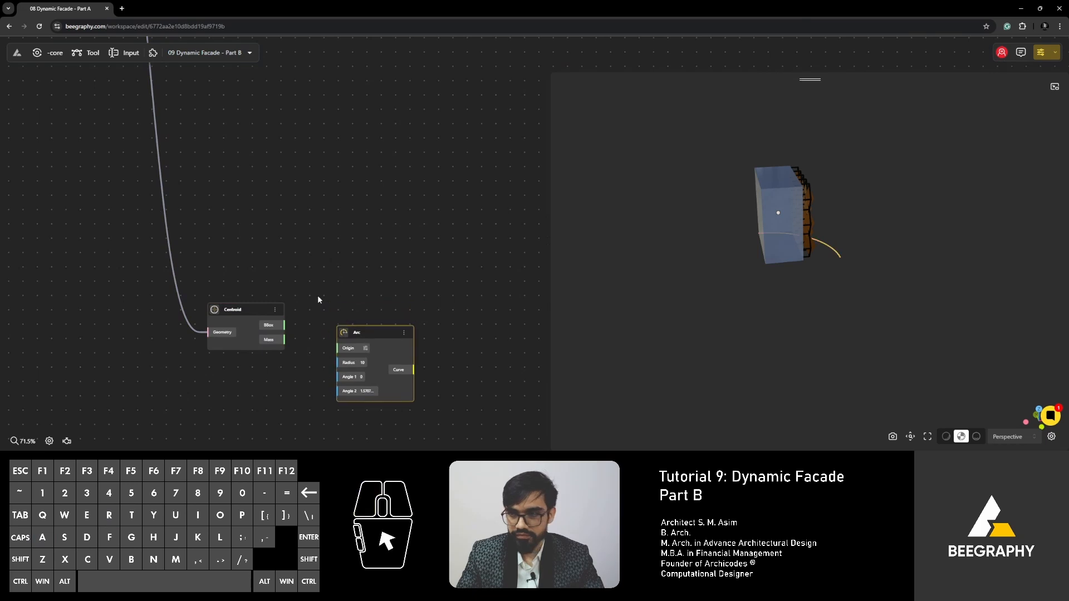
Connect the Centroid's BBox output to the Arc's Origin input and check the arc's placement around the box
{"action": "left_click_drag", "start_coordinate": [317, 295], "coordinate": [310, 237]}
{"action": "scroll", "coordinate": [332, 290], "scroll_direction": "up", "scroll_amount": 3}
{"action": "left_click_drag", "start_coordinate": [782, 248], "coordinate": [722, 292]}
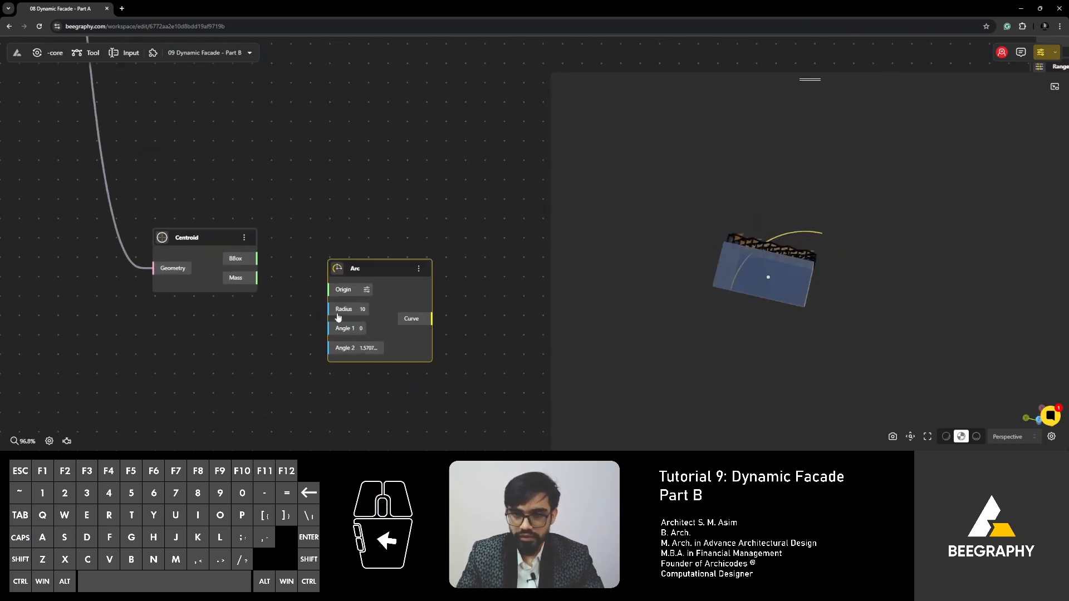
{"action": "scroll", "coordinate": [278, 275], "scroll_direction": "up", "scroll_amount": 2}
{"action": "left_click_drag", "start_coordinate": [348, 297], "coordinate": [375, 295]}
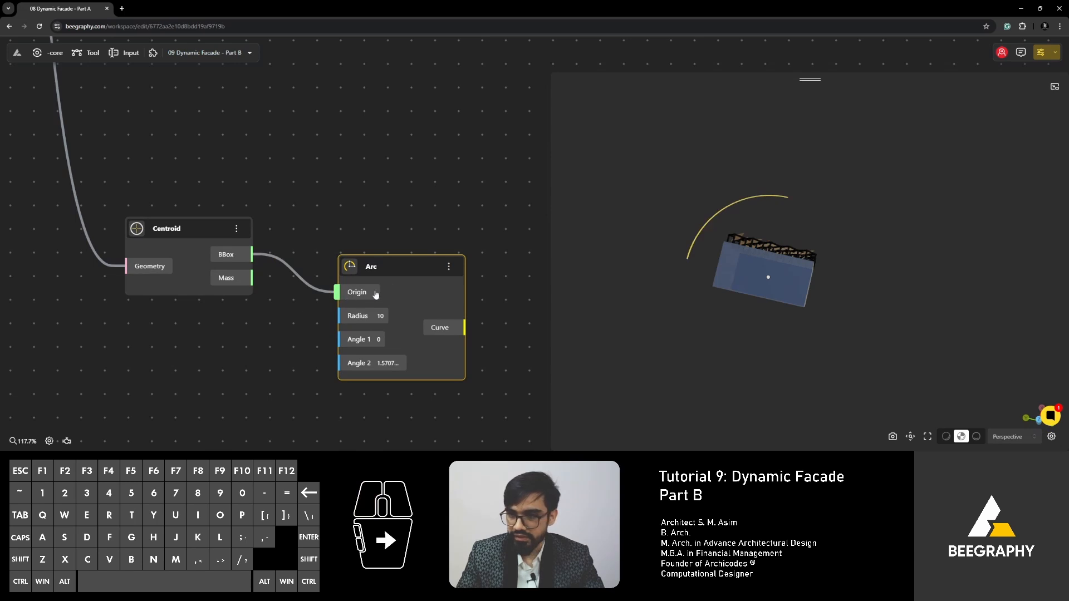
{"action": "left_click_drag", "start_coordinate": [721, 310], "coordinate": [744, 281]}
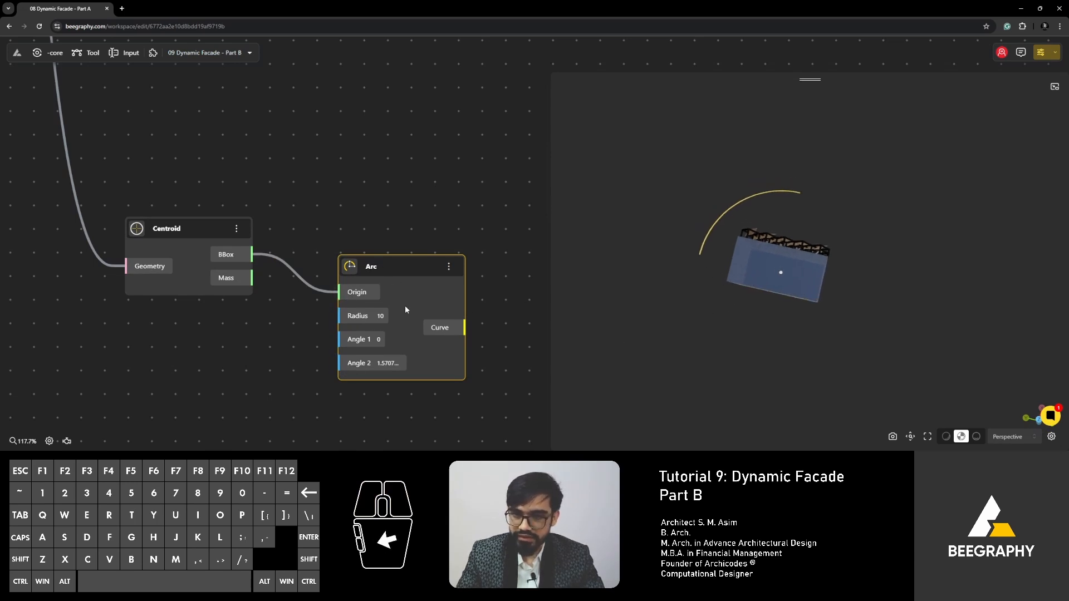
Add a PI node below the Centroid and connect it to the Arc's Angle 2 input
{"action": "double_click", "coordinate": [234, 351]}
{"action": "left_click", "coordinate": [160, 342]}
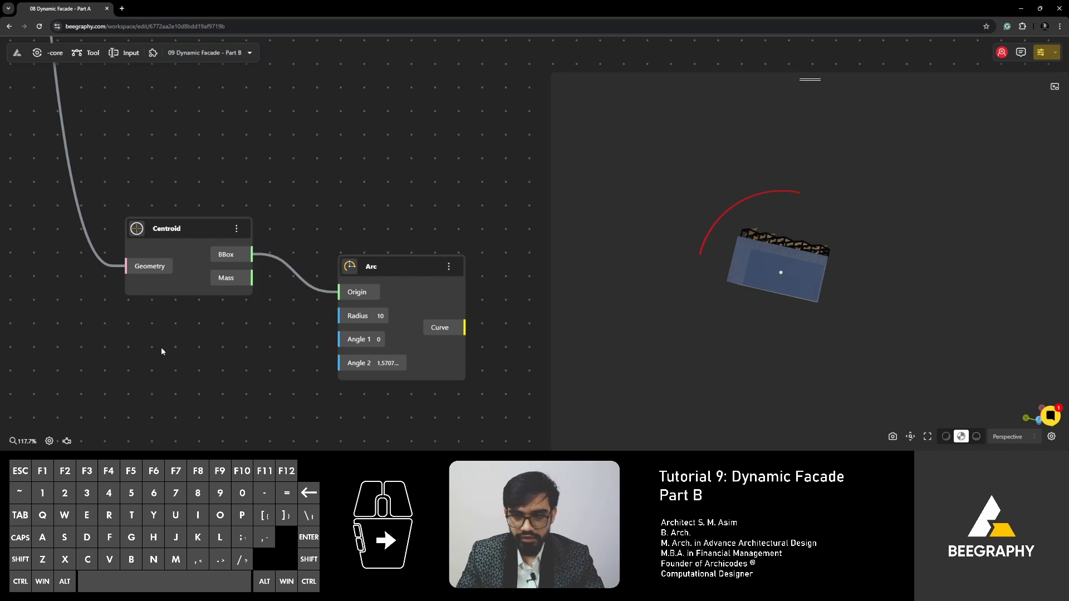
{"action": "double_click", "coordinate": [191, 373]}
{"action": "type", "text": "pi"}
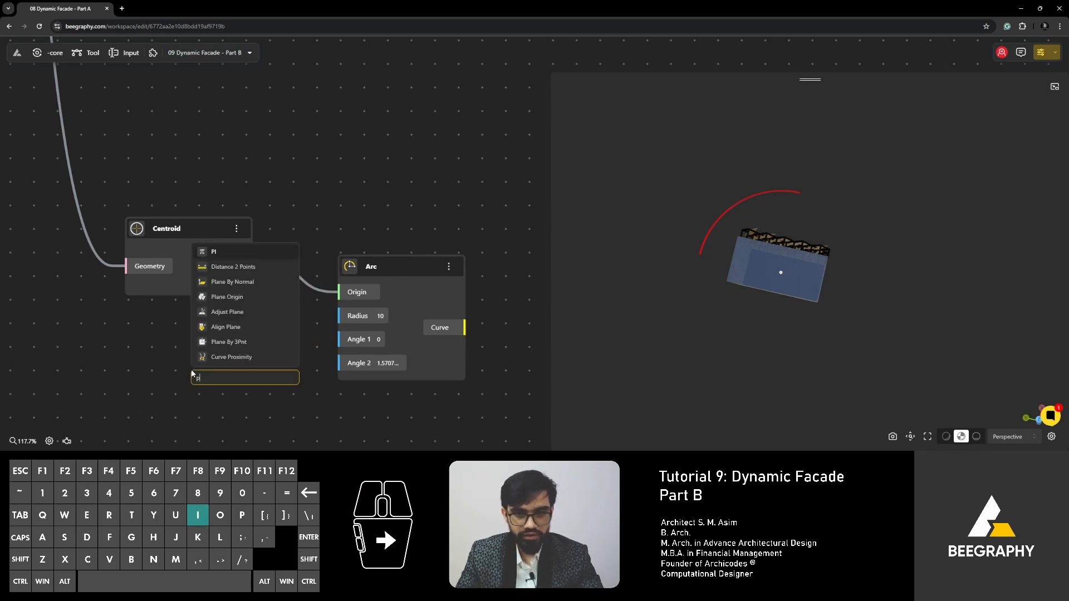
{"action": "left_click", "coordinate": [230, 251]}
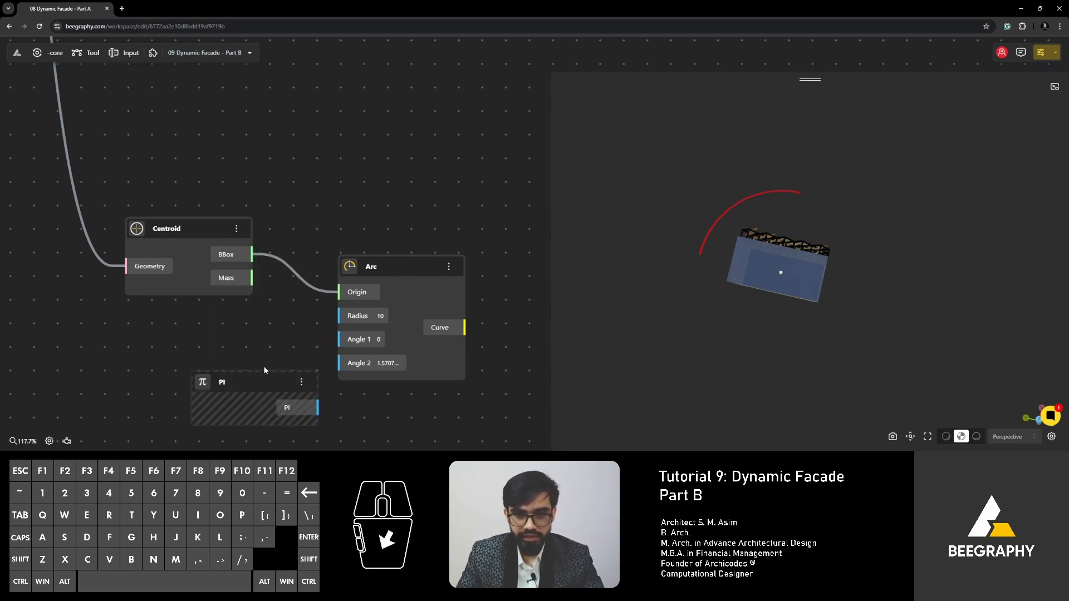
{"action": "left_click_drag", "start_coordinate": [262, 366], "coordinate": [349, 368]}
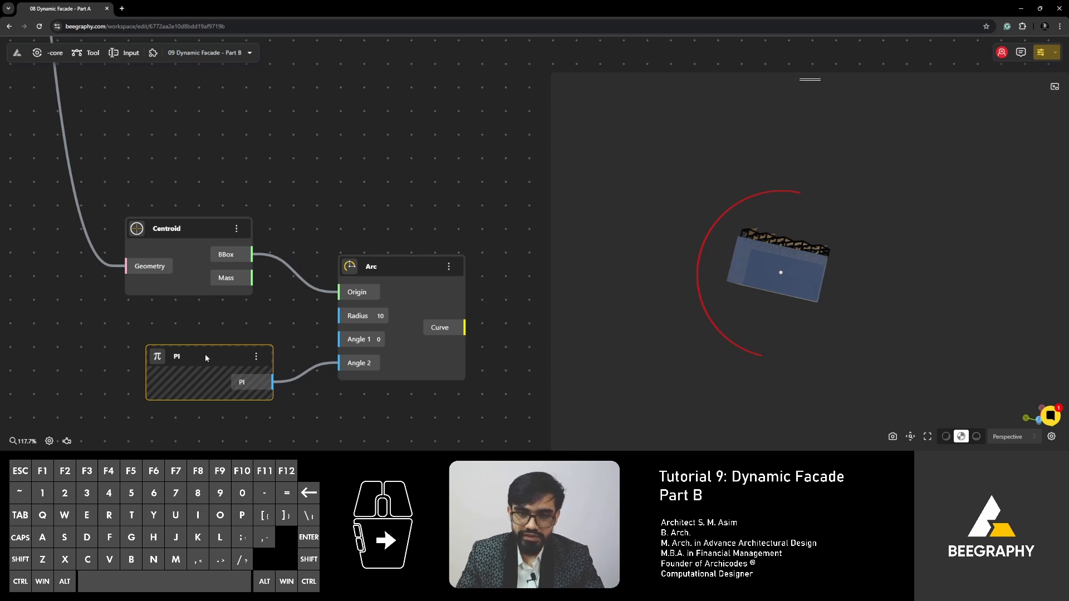
{"action": "left_click_drag", "start_coordinate": [205, 357], "coordinate": [185, 368]}
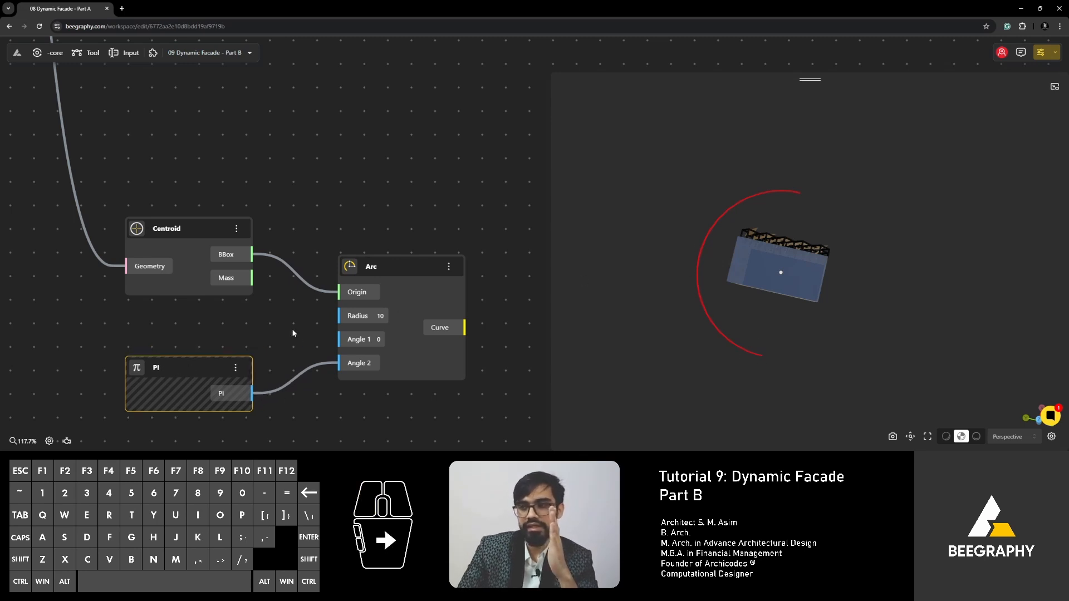
Insert a Division node with A set to 2 between PI and Arc, and connect PI to its Dividend input
{"action": "left_click_drag", "start_coordinate": [189, 364], "coordinate": [57, 337]}
{"action": "right_click_drag", "start_coordinate": [110, 331], "coordinate": [287, 330]}
{"action": "left_click_drag", "start_coordinate": [229, 339], "coordinate": [134, 334]}
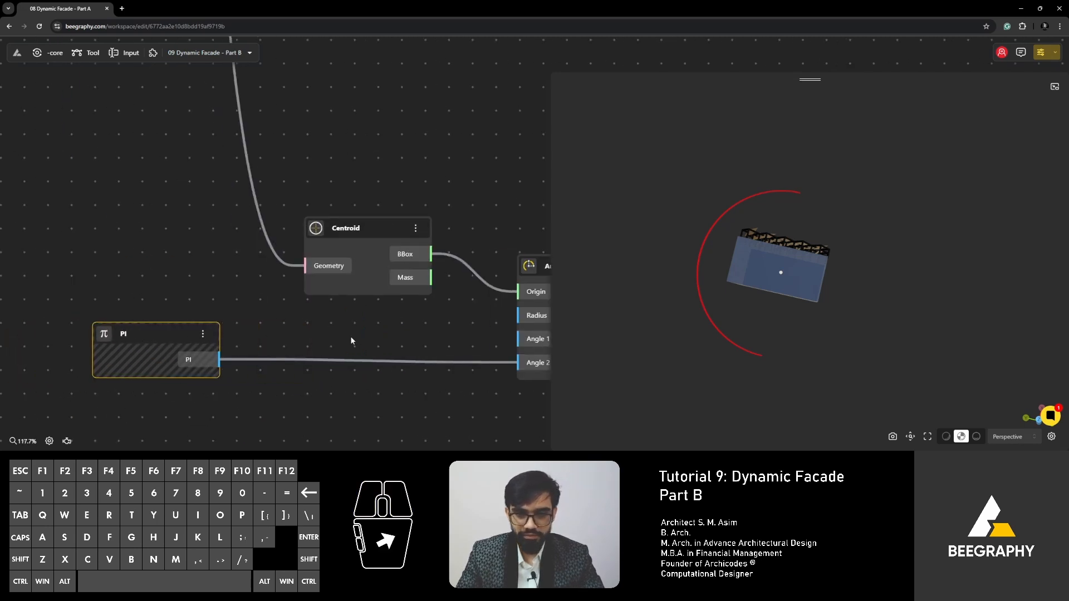
{"action": "right_click_drag", "start_coordinate": [343, 332], "coordinate": [229, 298]}
{"action": "double_click", "coordinate": [230, 299]}
{"action": "type", "text": "/2"}
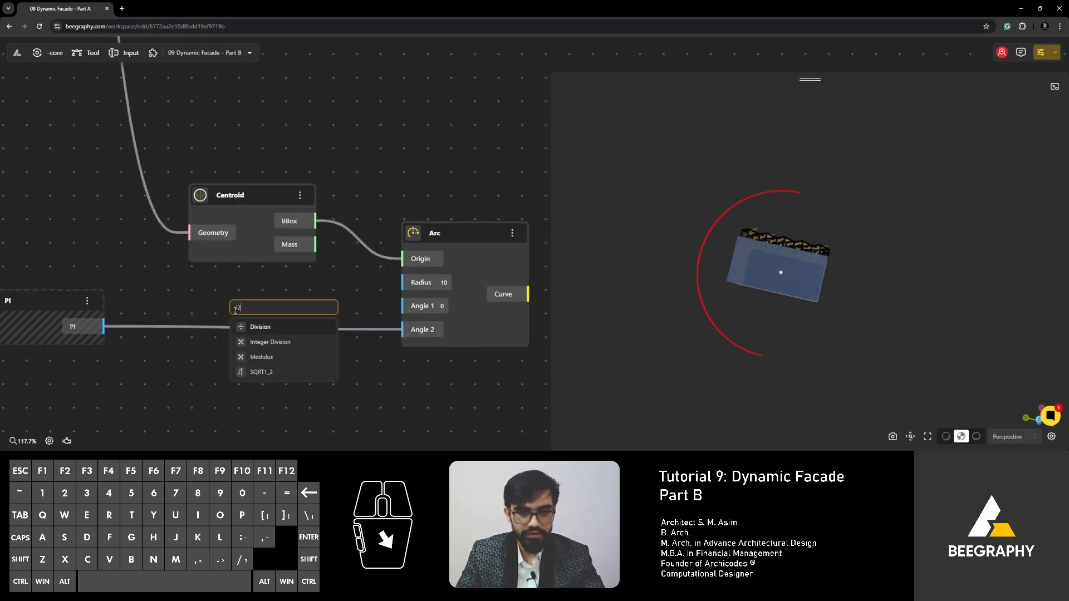
{"action": "left_click", "coordinate": [263, 328]}
{"action": "left_click_drag", "start_coordinate": [261, 314], "coordinate": [237, 313]}
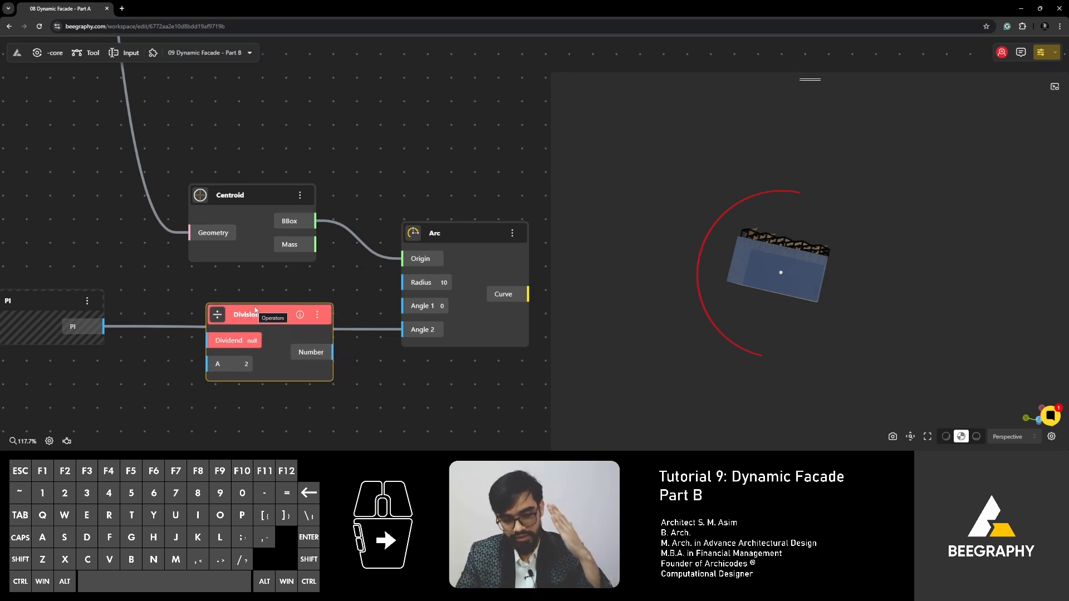
{"action": "scroll", "coordinate": [201, 385], "scroll_direction": "up", "scroll_amount": 2}
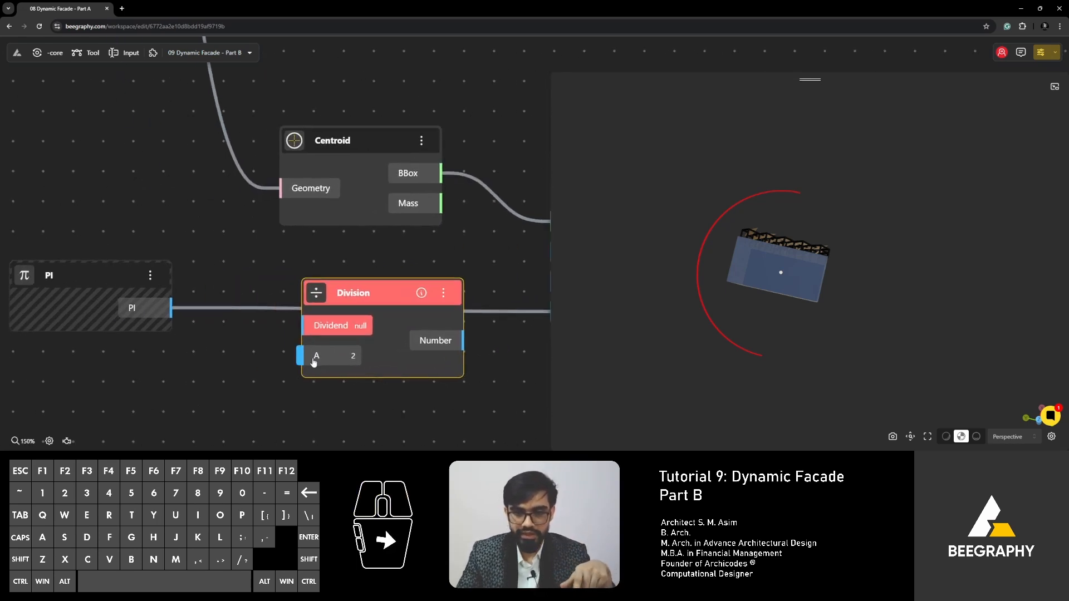
{"action": "left_click_drag", "start_coordinate": [186, 310], "coordinate": [185, 311]}
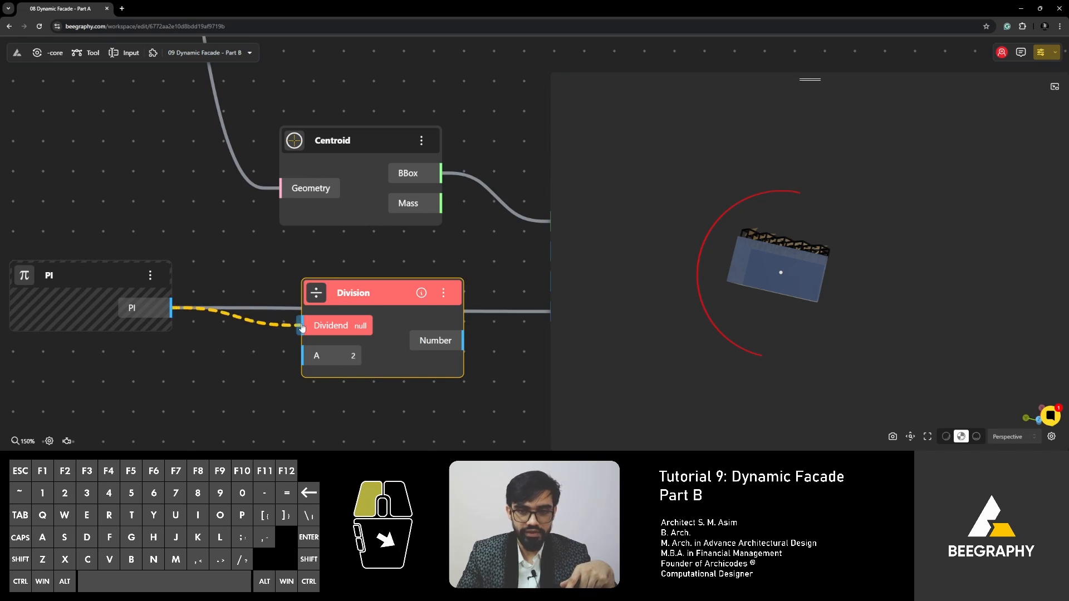
{"action": "left_click_drag", "start_coordinate": [301, 327], "coordinate": [304, 329]}
Place the Division node under the Centroid and connect its Number output to the Arc's Angle 1 input
{"action": "mouse_move", "coordinate": [347, 295]}
{"action": "left_mouse_down"}
{"action": "mouse_move", "coordinate": [339, 307]}
{"action": "mouse_move", "coordinate": [329, 284]}
{"action": "left_mouse_up"}
{"action": "right_click_drag", "start_coordinate": [329, 283], "coordinate": [319, 232]}
{"action": "left_click_drag", "start_coordinate": [325, 244], "coordinate": [332, 219]}
{"action": "right_click_drag", "start_coordinate": [424, 255], "coordinate": [242, 281]}
{"action": "left_click_drag", "start_coordinate": [254, 282], "coordinate": [356, 257]}
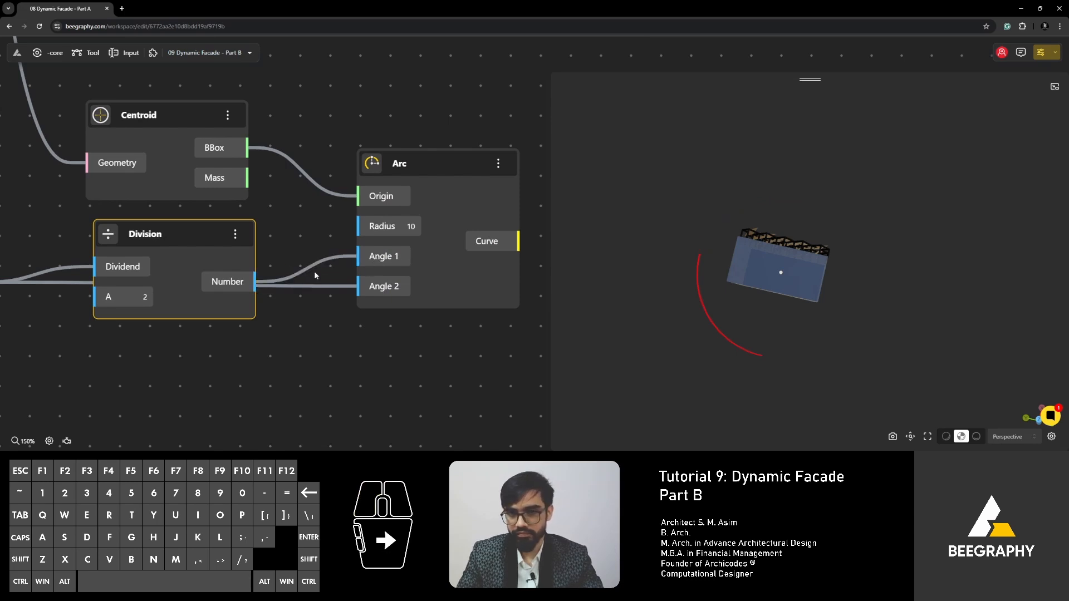
Rewire the Division's Number output from the Arc's Angle 1 input to Angle 2, replacing the direct PI link
{"action": "right_click_drag", "start_coordinate": [315, 275], "coordinate": [527, 279]}
{"action": "right_click_drag", "start_coordinate": [343, 289], "coordinate": [198, 296]}
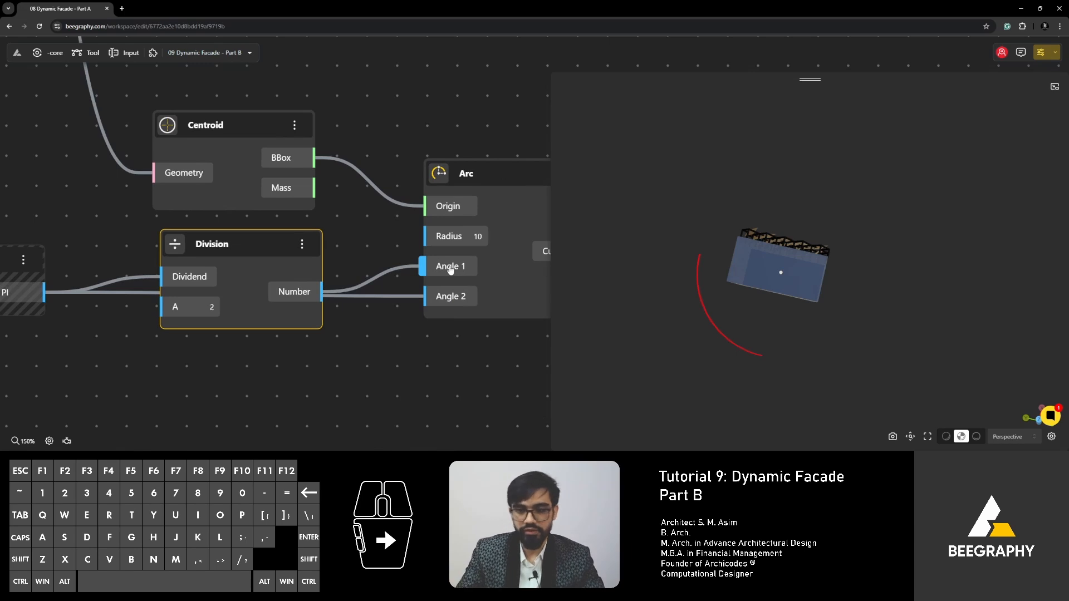
{"action": "left_click_drag", "start_coordinate": [273, 244], "coordinate": [259, 326]}
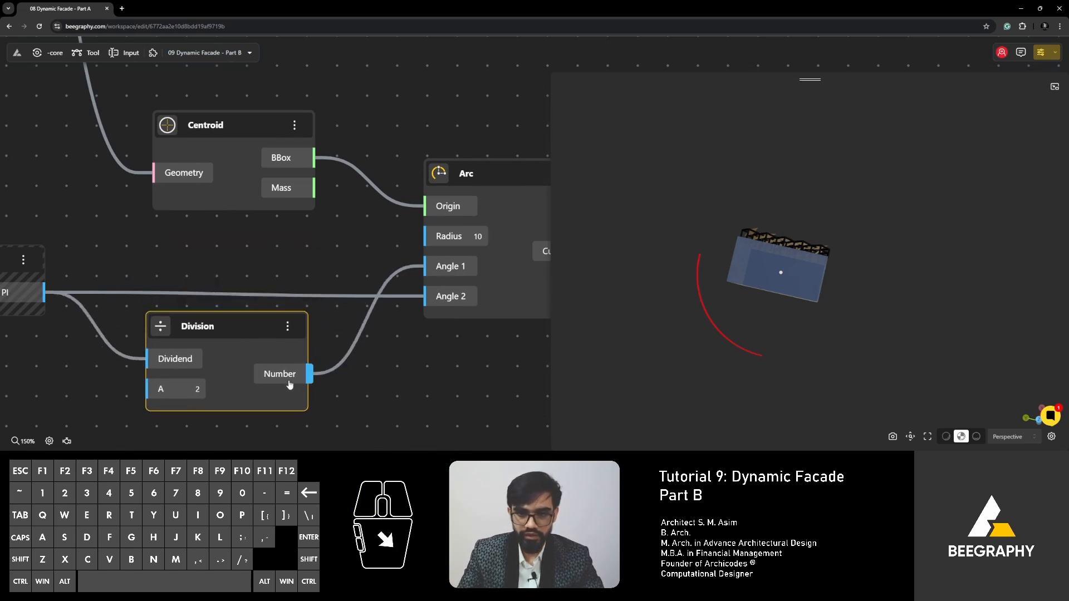
{"action": "left_click_drag", "start_coordinate": [311, 372], "coordinate": [273, 324]}
{"action": "left_click", "coordinate": [199, 296]}
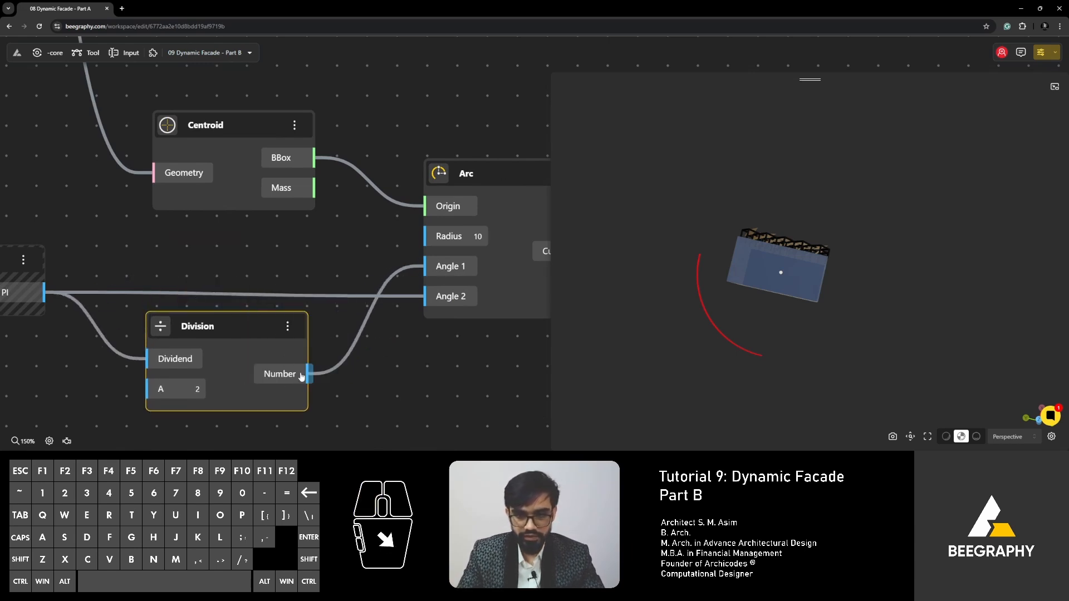
{"action": "left_click_drag", "start_coordinate": [311, 373], "coordinate": [432, 275], "text": "ctrl"}
{"action": "left_click_drag", "start_coordinate": [301, 378], "coordinate": [428, 296]}
Move the Division node back up level with the PI node and view the arc from another side of the model
{"action": "right_click_drag", "start_coordinate": [239, 323], "coordinate": [367, 306]}
{"action": "left_click_drag", "start_coordinate": [368, 305], "coordinate": [347, 250]}
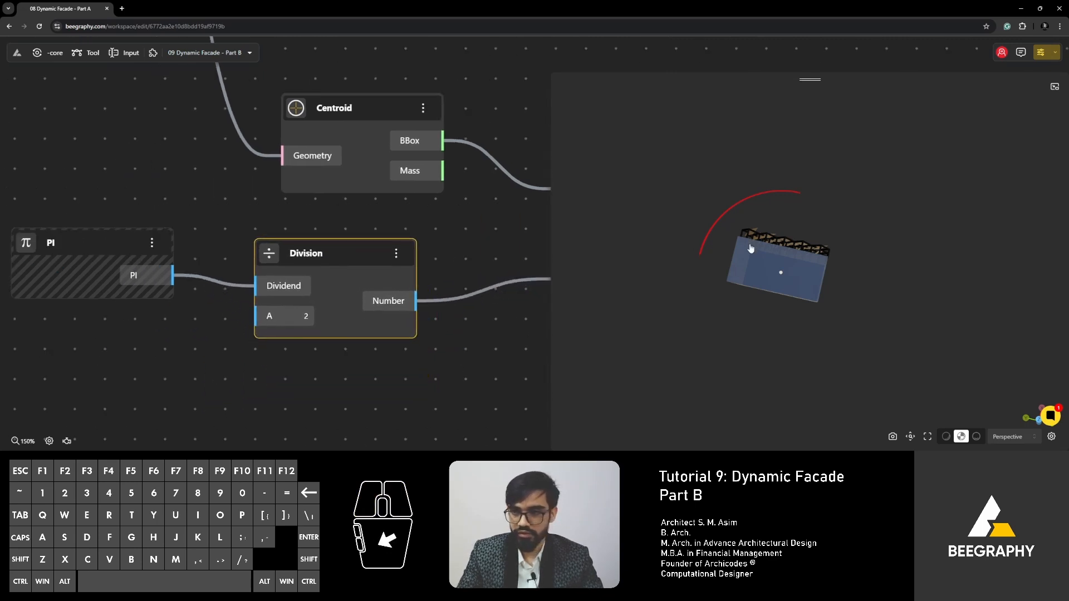
{"action": "right_click_drag", "start_coordinate": [756, 328], "coordinate": [623, 345]}
{"action": "left_click_drag", "start_coordinate": [307, 259], "coordinate": [297, 243]}
{"action": "right_click_drag", "start_coordinate": [326, 326], "coordinate": [266, 256]}
Add an Opposite node fed by the Division's Number output and connect its -Number output to the Arc's Angle 1 input
{"action": "double_click", "coordinate": [217, 355]}
{"action": "type", "text": "negat"}
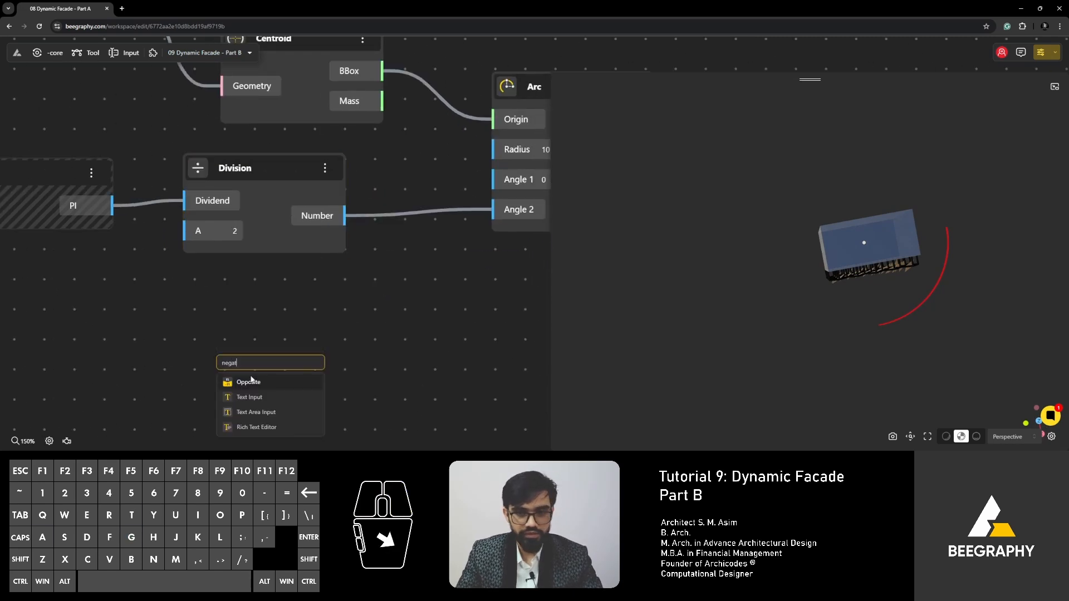
{"action": "left_click", "coordinate": [252, 380]}
{"action": "left_click_drag", "start_coordinate": [272, 372], "coordinate": [391, 303]}
{"action": "left_click_drag", "start_coordinate": [338, 227], "coordinate": [338, 227]}
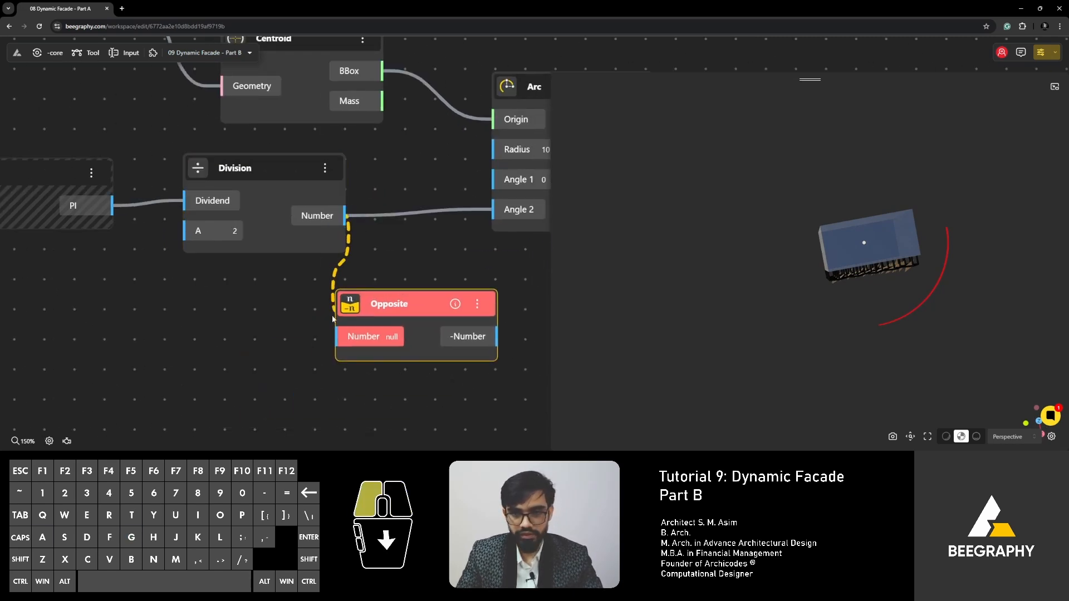
{"action": "left_click_drag", "start_coordinate": [333, 318], "coordinate": [338, 337]}
{"action": "left_click_drag", "start_coordinate": [435, 203], "coordinate": [492, 179]}
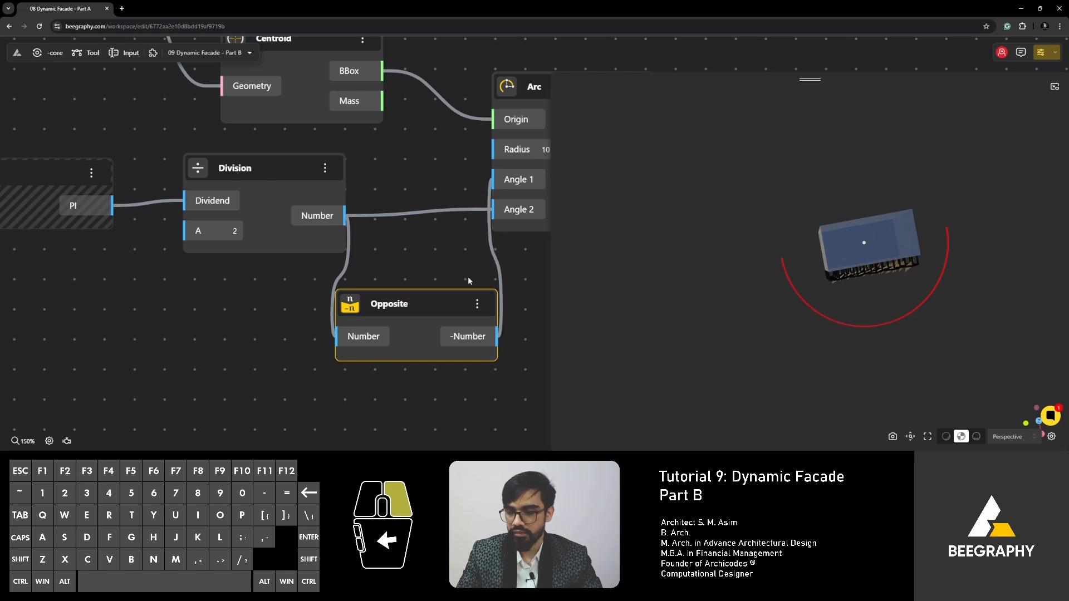
Check the arc in the model and place the Opposite node between the Division and Arc nodes, just below the Centroid
{"action": "right_click_drag", "start_coordinate": [469, 281], "coordinate": [336, 299]}
{"action": "left_click_drag", "start_coordinate": [887, 349], "coordinate": [971, 340]}
{"action": "right_click_drag", "start_coordinate": [284, 329], "coordinate": [385, 343]}
{"action": "left_click_drag", "start_coordinate": [388, 338], "coordinate": [387, 166]}
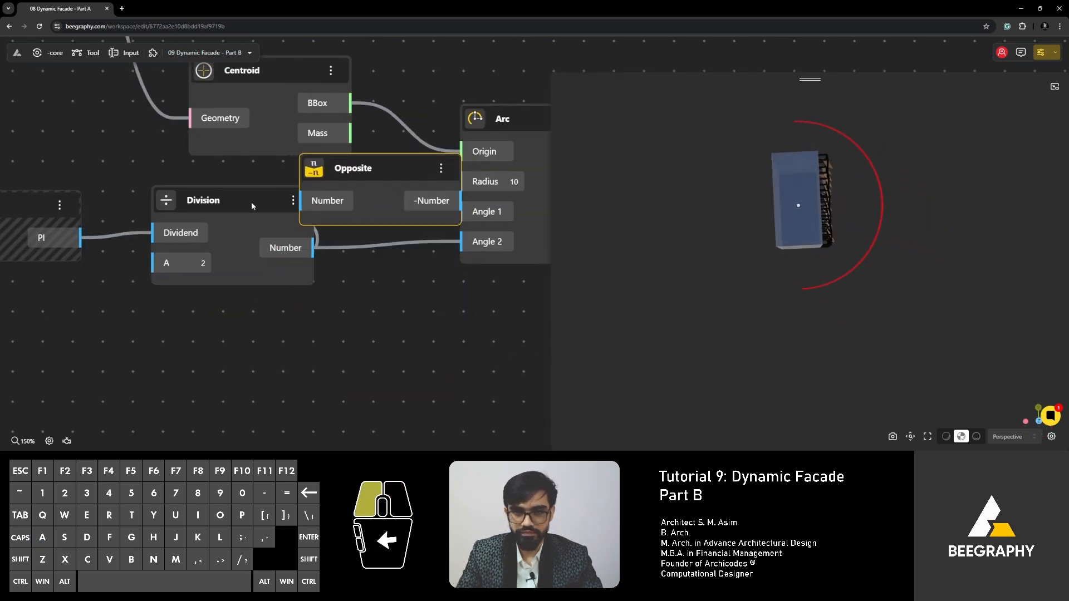
{"action": "left_click_drag", "start_coordinate": [251, 202], "coordinate": [188, 208]}
{"action": "right_click_drag", "start_coordinate": [352, 231], "coordinate": [287, 253]}
{"action": "left_click_drag", "start_coordinate": [304, 188], "coordinate": [263, 204]}
Space out the PI, Division and Opposite nodes in sequence so their connections are readable
{"action": "right_click_drag", "start_coordinate": [241, 212], "coordinate": [431, 240]}
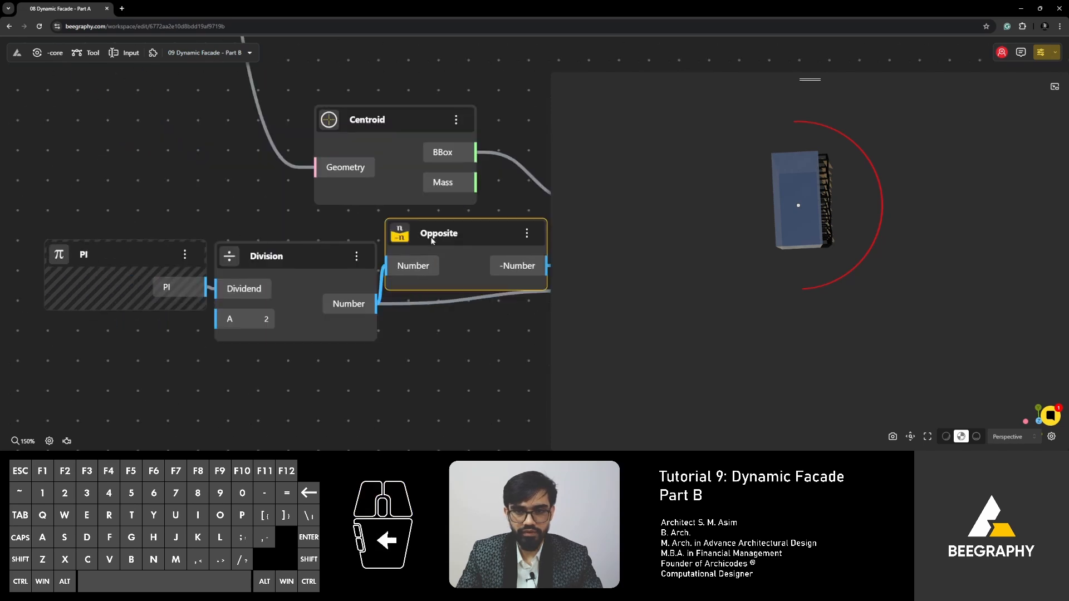
{"action": "left_click_drag", "start_coordinate": [104, 259], "coordinate": [1, 274]}
{"action": "left_click_drag", "start_coordinate": [315, 258], "coordinate": [238, 259]}
{"action": "right_click_drag", "start_coordinate": [378, 253], "coordinate": [265, 236]}
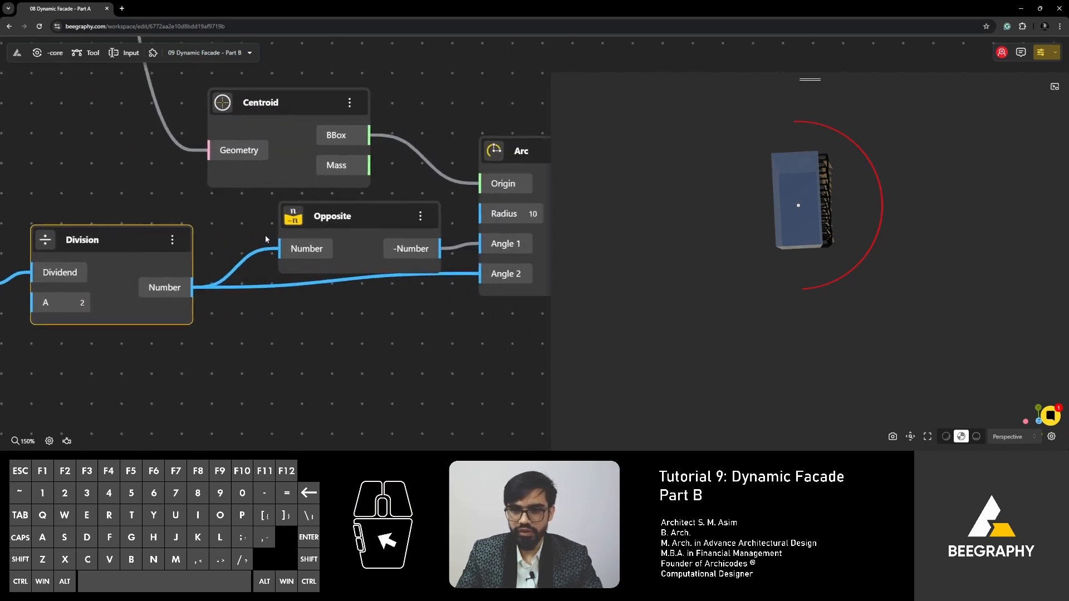
{"action": "scroll", "coordinate": [260, 233], "scroll_direction": "down", "scroll_amount": 2}
{"action": "left_click_drag", "start_coordinate": [347, 226], "coordinate": [319, 229]}
{"action": "right_click_drag", "start_coordinate": [232, 250], "coordinate": [425, 247]}
{"action": "left_click_drag", "start_coordinate": [333, 235], "coordinate": [336, 268]}
{"action": "left_click_drag", "start_coordinate": [207, 240], "coordinate": [171, 288]}
{"action": "right_click_drag", "start_coordinate": [246, 274], "coordinate": [217, 277]}
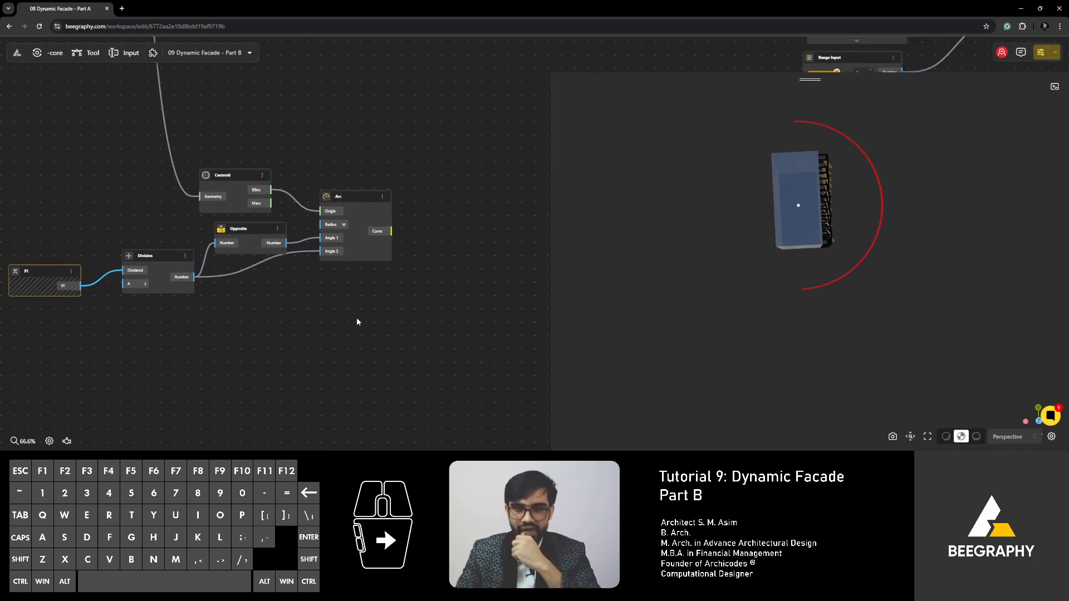
Move the Arc node farther from the Centroid and Opposite nodes and tilt the model view
{"action": "right_click_drag", "start_coordinate": [357, 319], "coordinate": [244, 352]}
{"action": "scroll", "coordinate": [329, 272], "scroll_direction": "up", "scroll_amount": 3}
{"action": "left_click_drag", "start_coordinate": [225, 235], "coordinate": [318, 218]}
{"action": "left_click_drag", "start_coordinate": [623, 334], "coordinate": [653, 283]}
{"action": "scroll", "coordinate": [226, 263], "scroll_direction": "up", "scroll_amount": 1}
Add a Range Input with value 20, connect it to the Arc's Radius input, and give the Arc node more room
{"action": "double_click", "coordinate": [184, 270]}
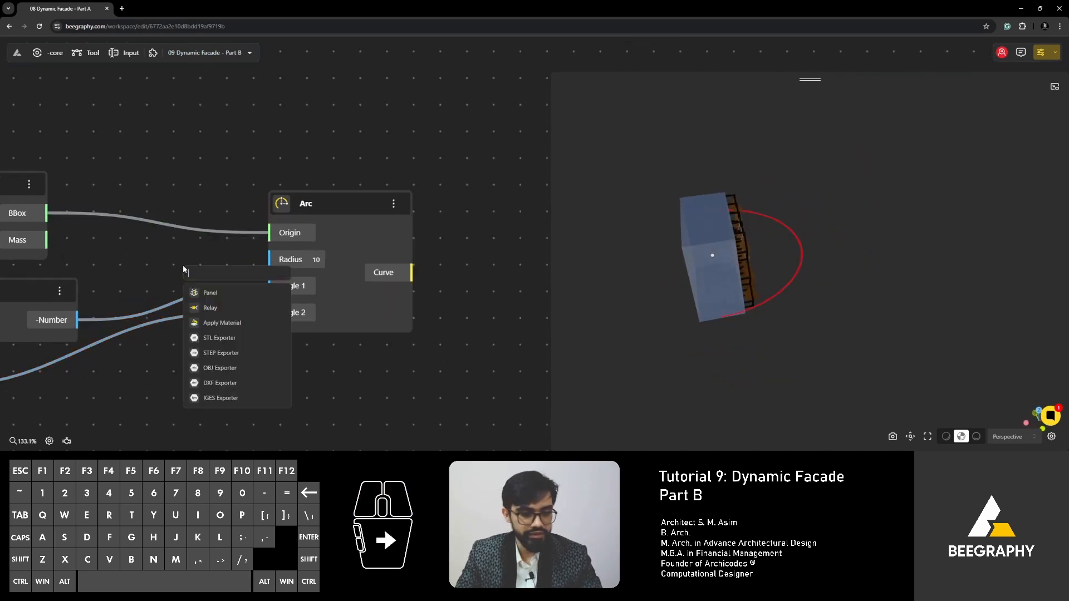
{"action": "type", "text": "20"}
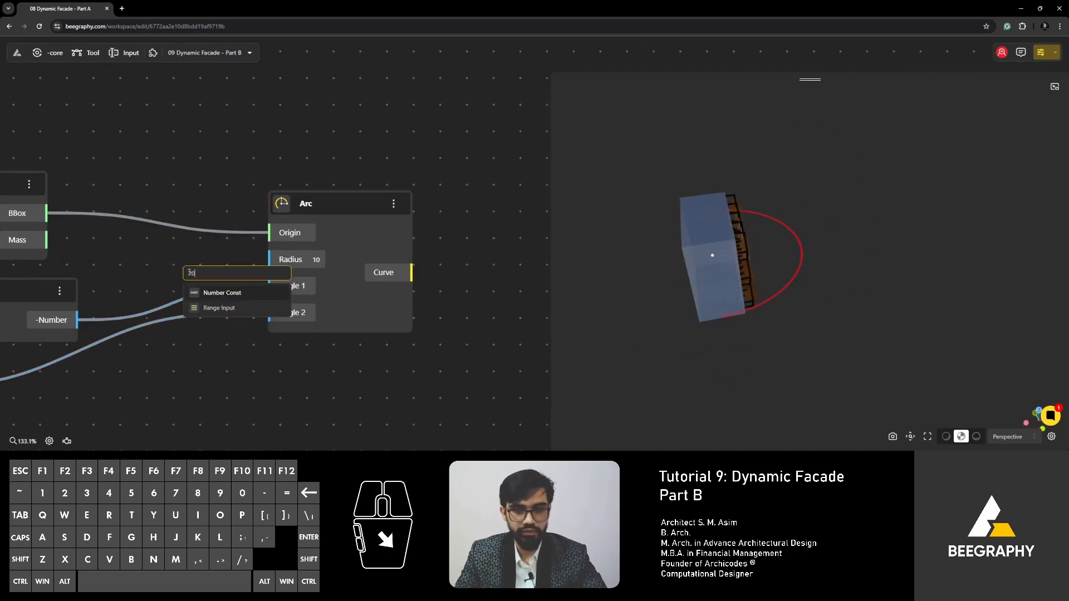
{"action": "left_click", "coordinate": [218, 310]}
{"action": "left_click_drag", "start_coordinate": [302, 279], "coordinate": [154, 269]}
{"action": "left_click_drag", "start_coordinate": [233, 298], "coordinate": [269, 259]}
{"action": "left_click_drag", "start_coordinate": [359, 210], "coordinate": [453, 216]}
{"action": "left_click_drag", "start_coordinate": [788, 384], "coordinate": [731, 354]}
Add a Rotate node after the Arc and connect the Arc's Curve output to its Geometry input
{"action": "right_click_drag", "start_coordinate": [521, 318], "coordinate": [289, 338]}
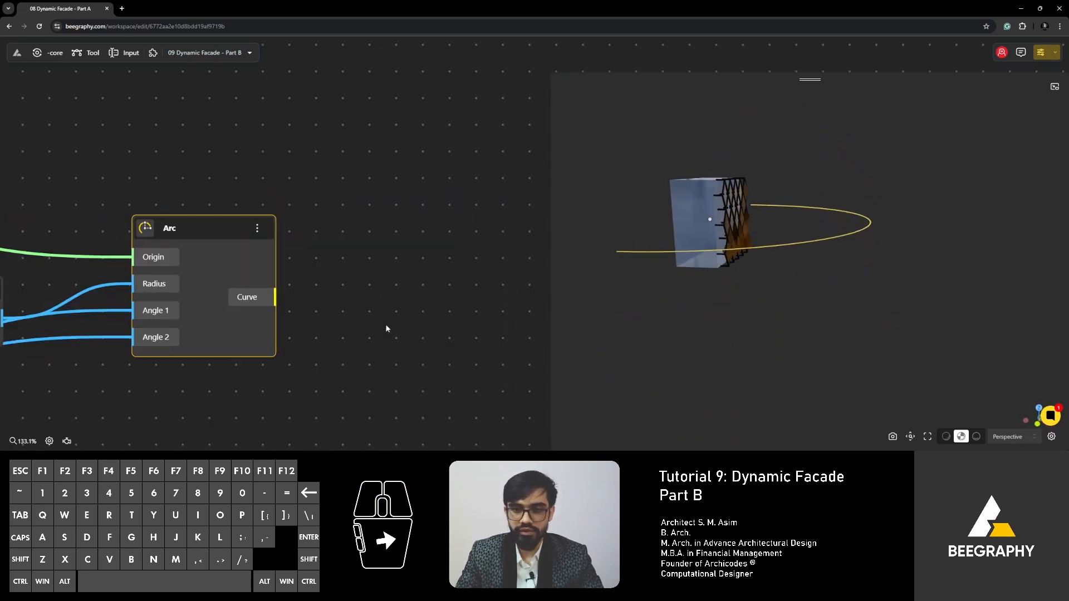
{"action": "double_click", "coordinate": [416, 319]}
{"action": "type", "text": "rotat"}
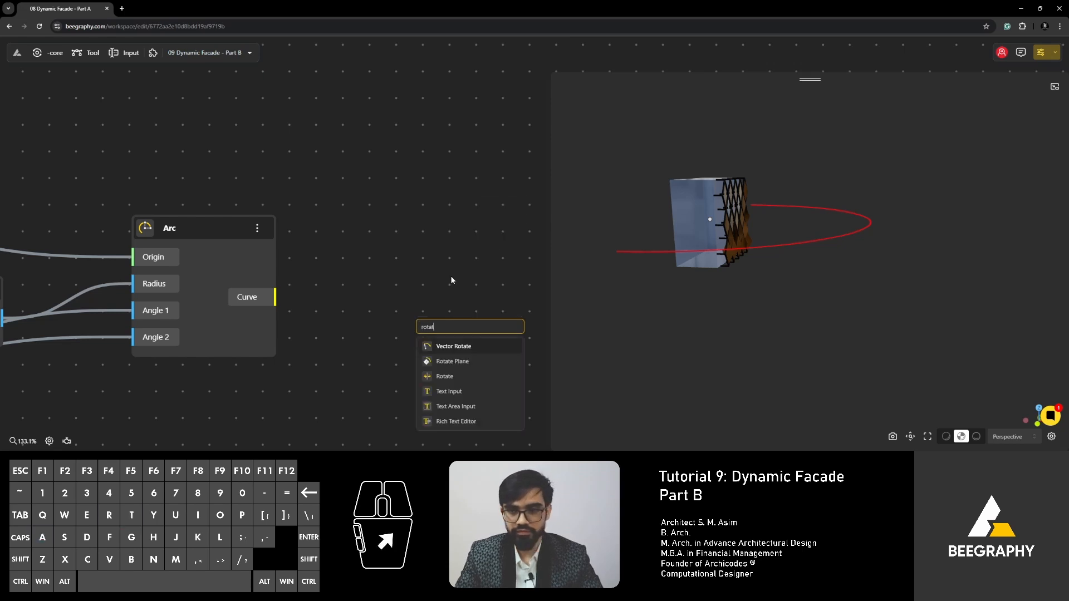
{"action": "left_click", "coordinate": [460, 377]}
{"action": "left_click_drag", "start_coordinate": [274, 297], "coordinate": [388, 232]}
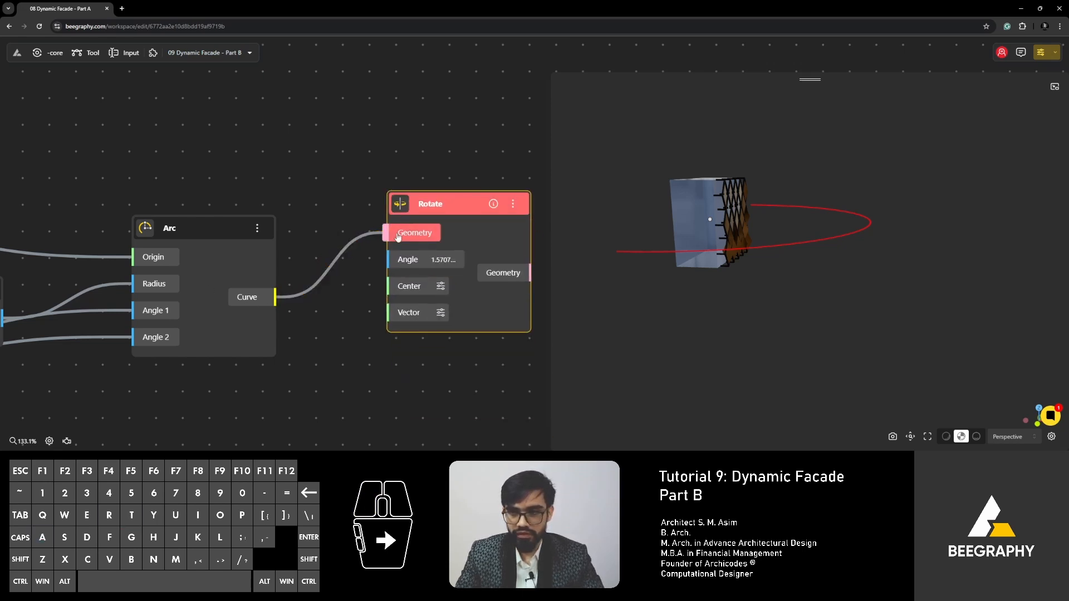
Connect the Centroid node's BBox output to the Rotate node's Center input and reposition the Rotate node
{"action": "right_click_drag", "start_coordinate": [448, 194], "coordinate": [440, 226]}
{"action": "scroll", "coordinate": [440, 226], "scroll_direction": "down", "scroll_amount": 4}
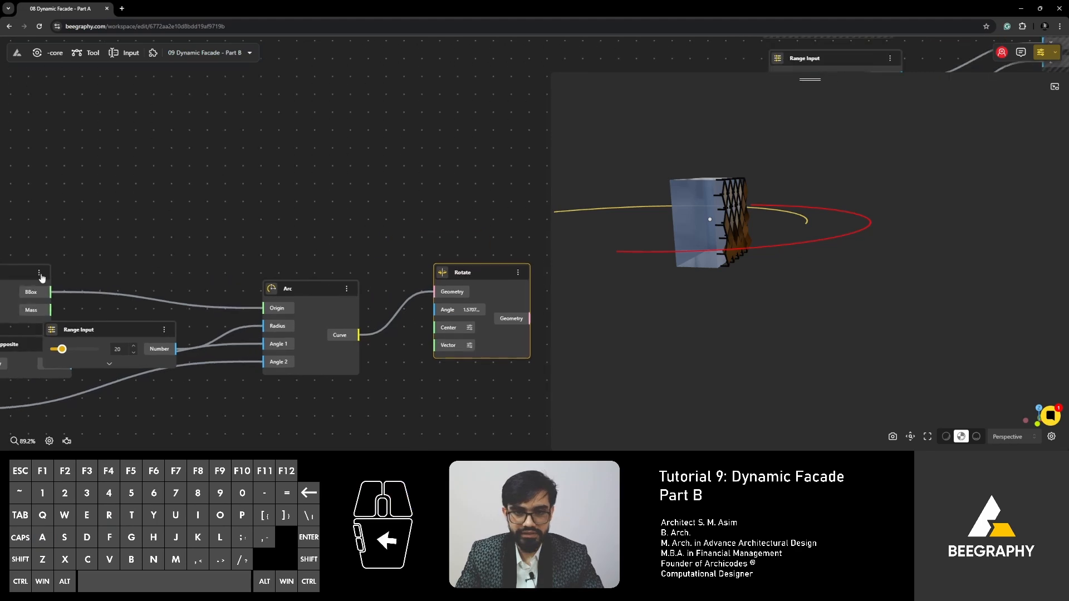
{"action": "left_click_drag", "start_coordinate": [50, 292], "coordinate": [437, 310]}
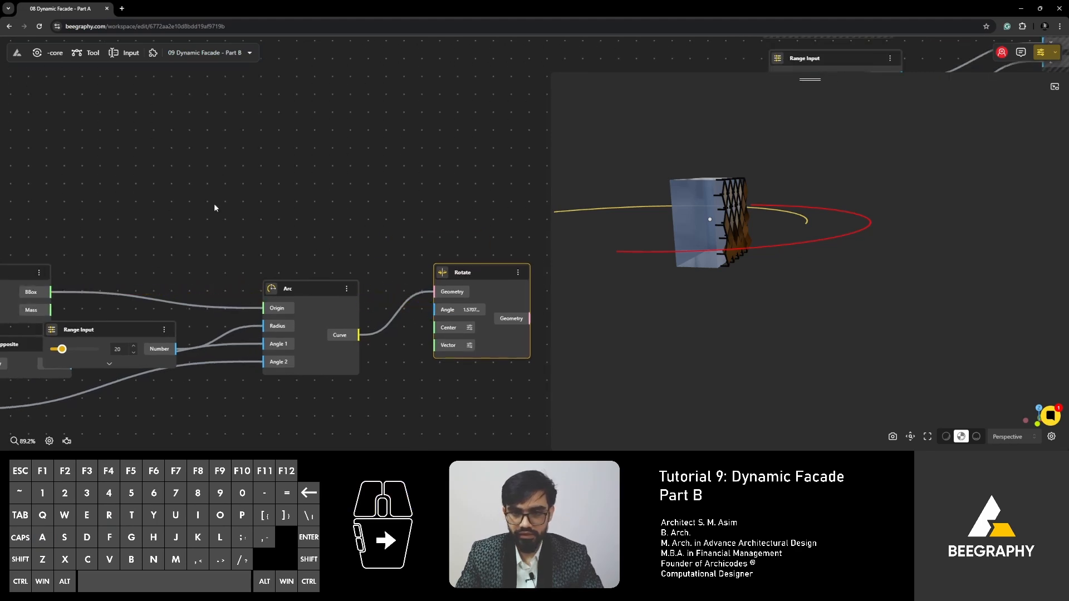
{"action": "right_click_drag", "start_coordinate": [215, 206], "coordinate": [343, 201]}
{"action": "scroll", "coordinate": [134, 203], "scroll_direction": "down", "scroll_amount": 4}
{"action": "left_click_drag", "start_coordinate": [158, 291], "coordinate": [404, 290]}
{"action": "scroll", "coordinate": [406, 242], "scroll_direction": "up", "scroll_amount": 2}
{"action": "right_click_drag", "start_coordinate": [350, 256], "coordinate": [352, 246]}
{"action": "left_click_drag", "start_coordinate": [760, 240], "coordinate": [762, 293]}
{"action": "right_click_drag", "start_coordinate": [407, 222], "coordinate": [341, 226]}
{"action": "left_click_drag", "start_coordinate": [345, 226], "coordinate": [380, 255]}
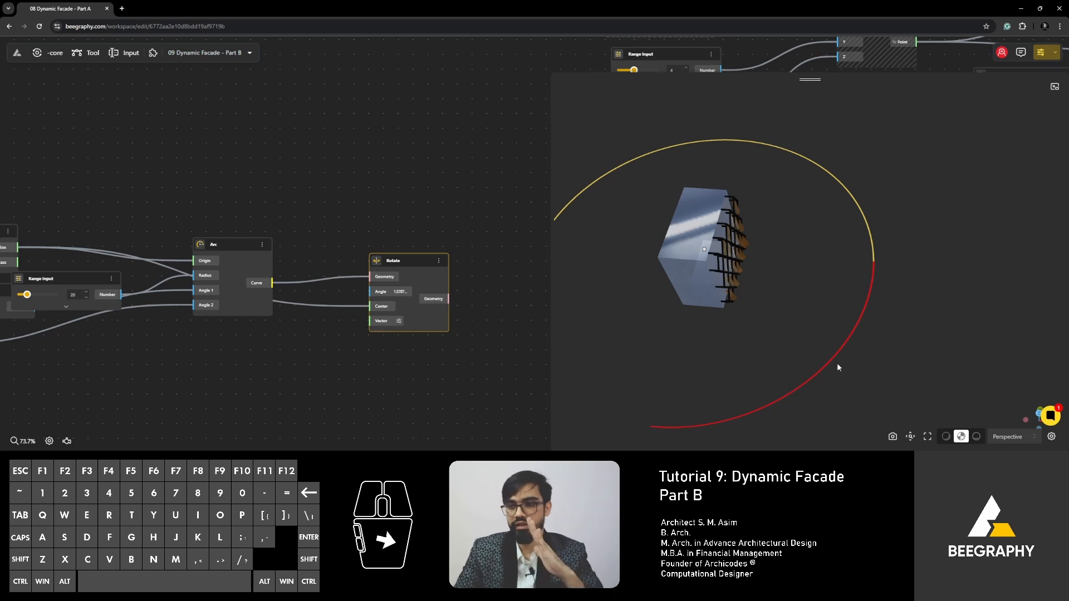
Set the Rotate node's Vector to Y 1 and Z 0 and move the node farther from the Arc
{"action": "left_click_drag", "start_coordinate": [836, 363], "coordinate": [813, 318]}
{"action": "scroll", "coordinate": [384, 319], "scroll_direction": "up", "scroll_amount": 5}
{"action": "right_click_drag", "start_coordinate": [384, 319], "coordinate": [311, 319]}
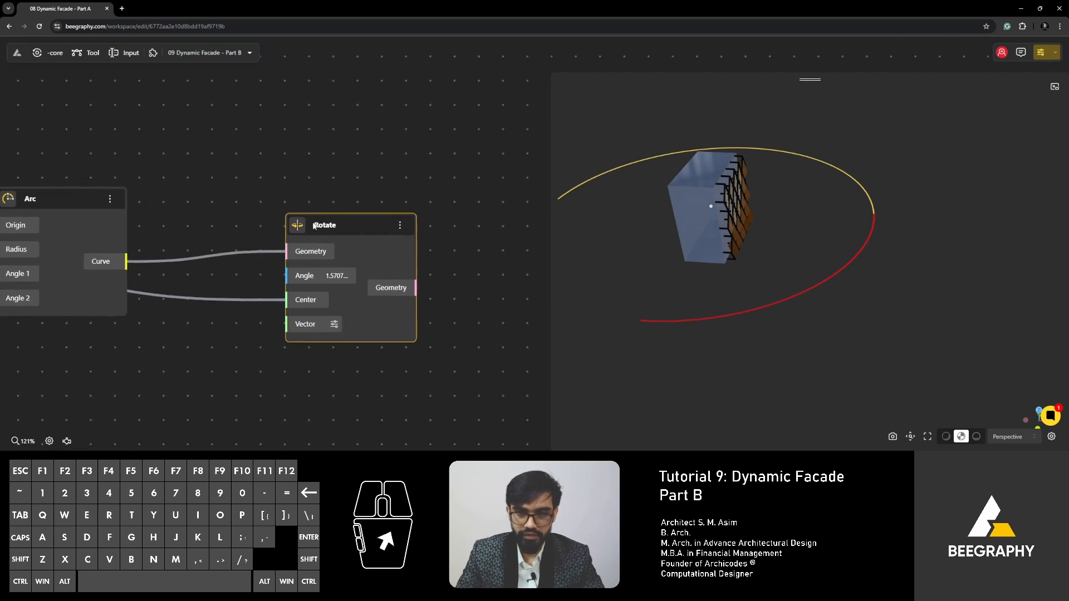
{"action": "left_click_drag", "start_coordinate": [354, 233], "coordinate": [436, 220]}
{"action": "left_click", "coordinate": [417, 309]}
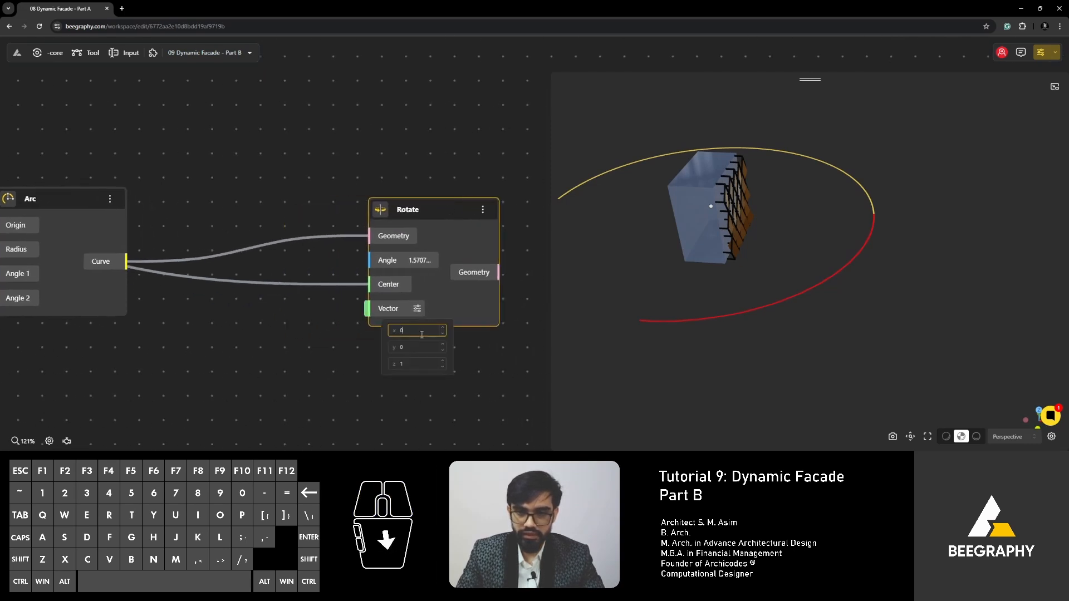
{"action": "left_click", "coordinate": [443, 345]}
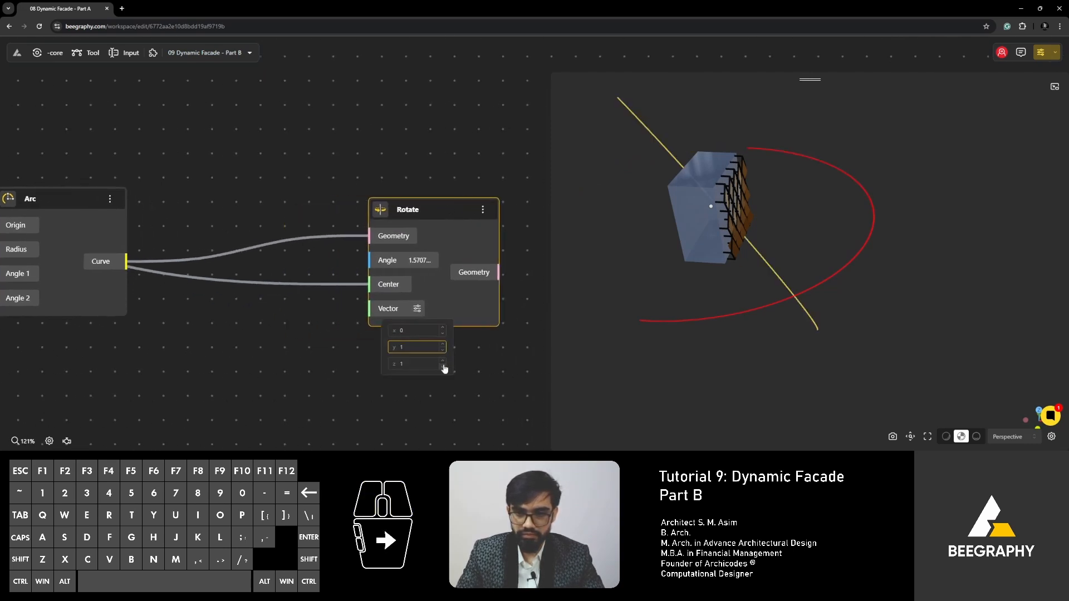
{"action": "left_click", "coordinate": [444, 367]}
{"action": "right_click_drag", "start_coordinate": [593, 358], "coordinate": [626, 342]}
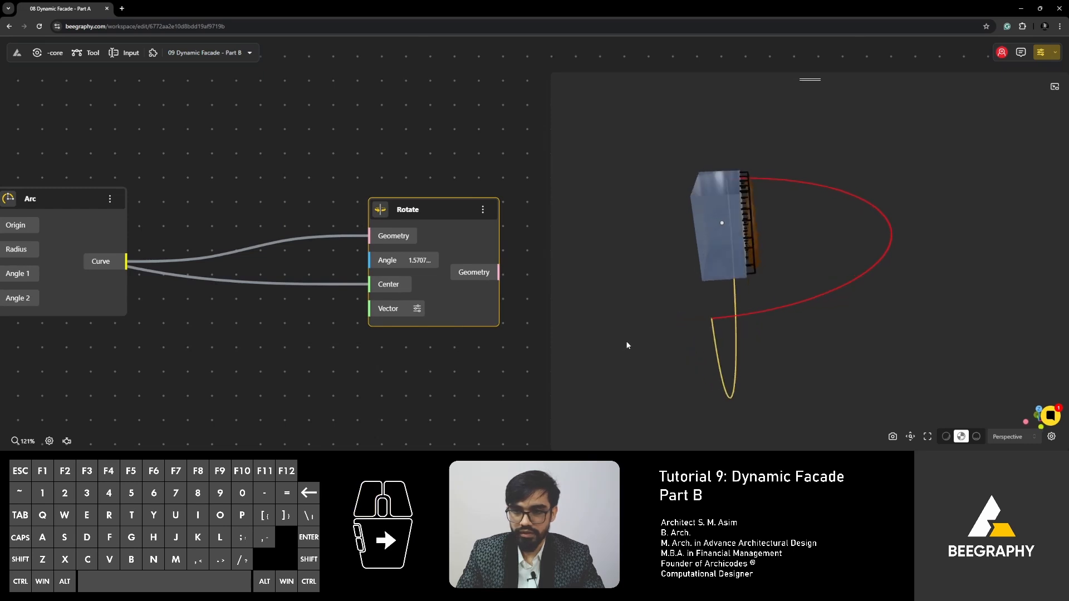
{"action": "left_click_drag", "start_coordinate": [421, 206], "coordinate": [451, 208]}
{"action": "right_click_drag", "start_coordinate": [364, 282], "coordinate": [290, 277]}
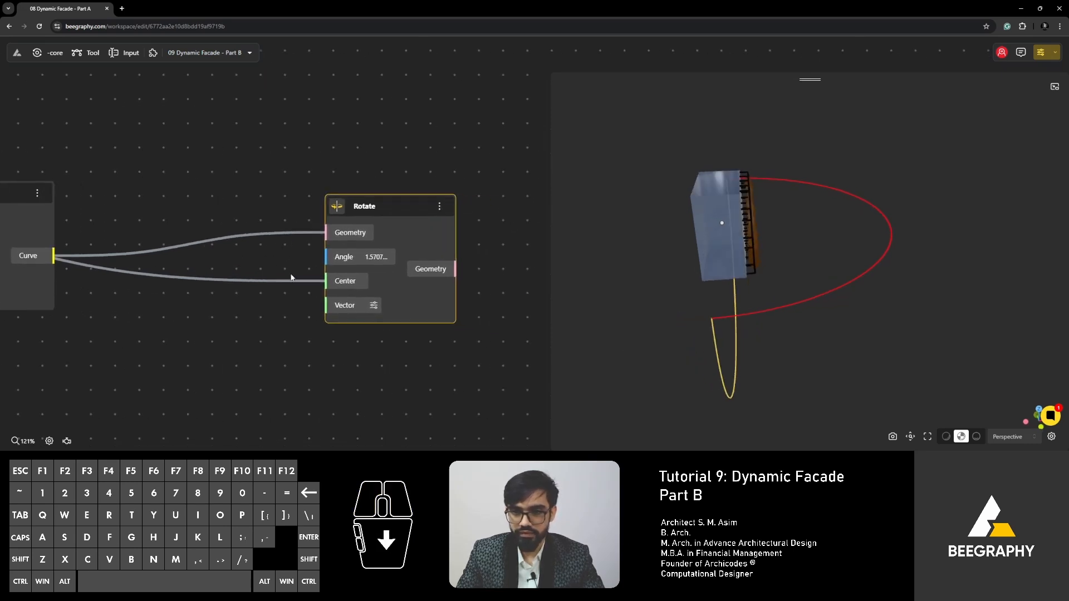
{"action": "left_click_drag", "start_coordinate": [695, 343], "coordinate": [686, 313]}
Add a Range Input with value 45 in the free area before the Rotate node
{"action": "double_click", "coordinate": [167, 338]}
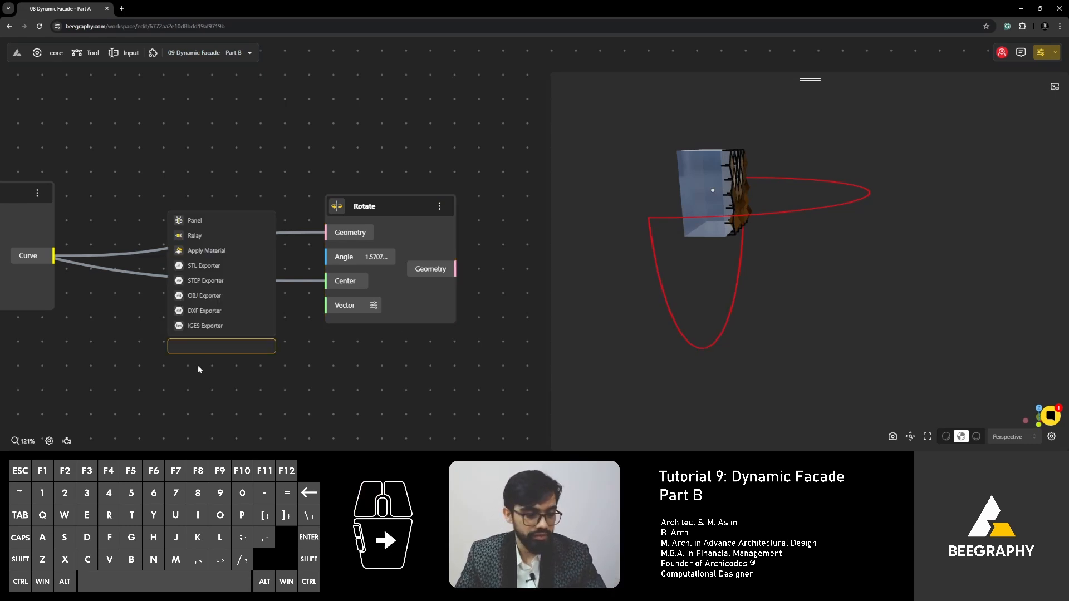
{"action": "type", "text": "45"}
{"action": "left_click", "coordinate": [205, 382]}
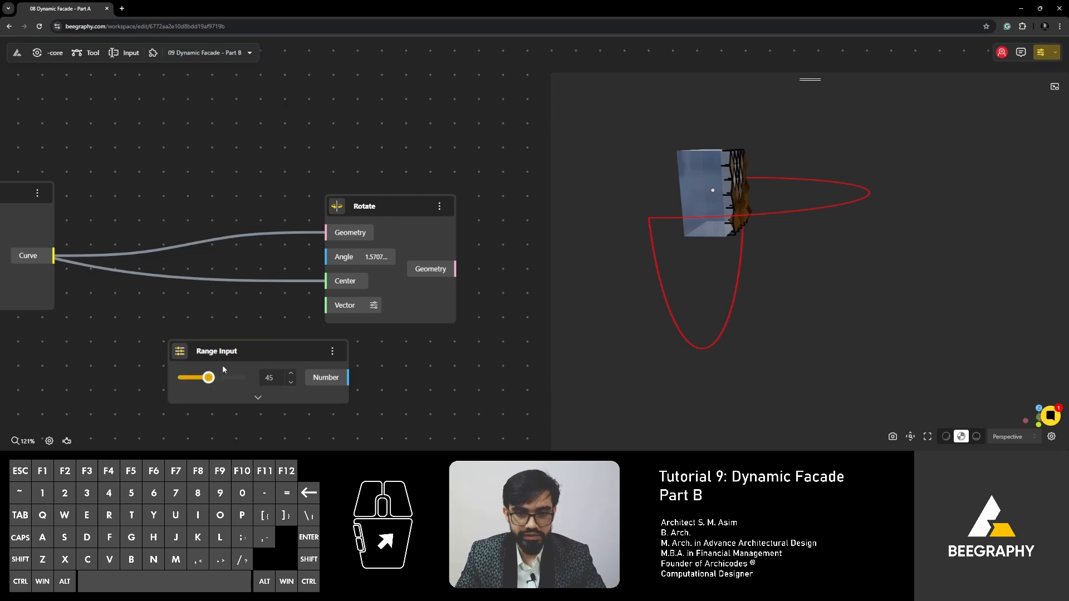
{"action": "left_click_drag", "start_coordinate": [202, 353], "coordinate": [295, 382]}
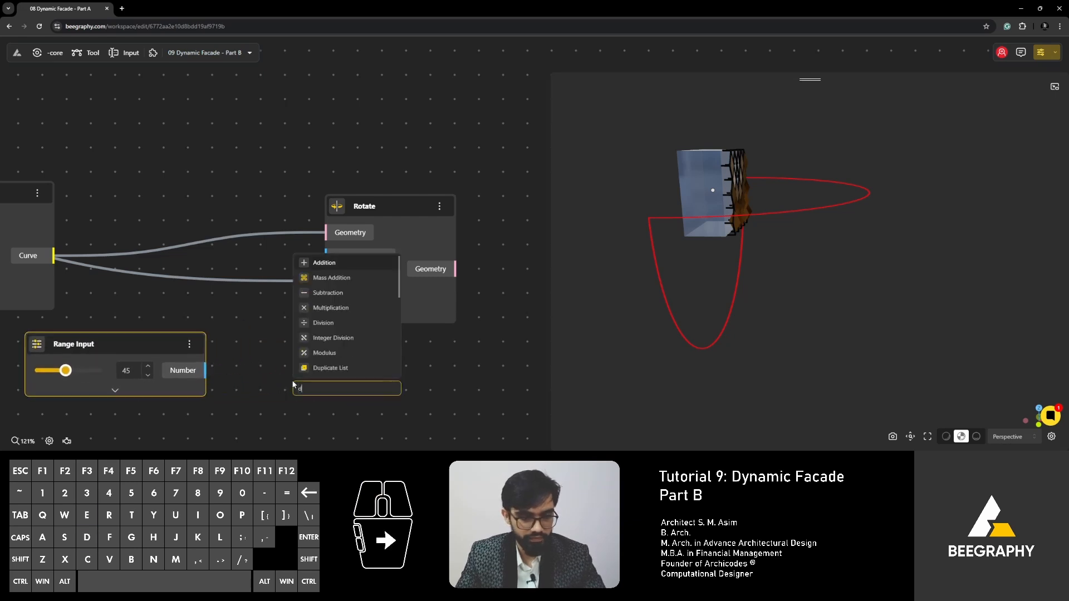
Add a DegToRad node fed by the 45 Range Input and connect its Radian output to the Rotate node's Angle
{"action": "type", "text": "deh"}
{"action": "key", "text": "BackSpace"}
{"action": "type", "text": "g"}
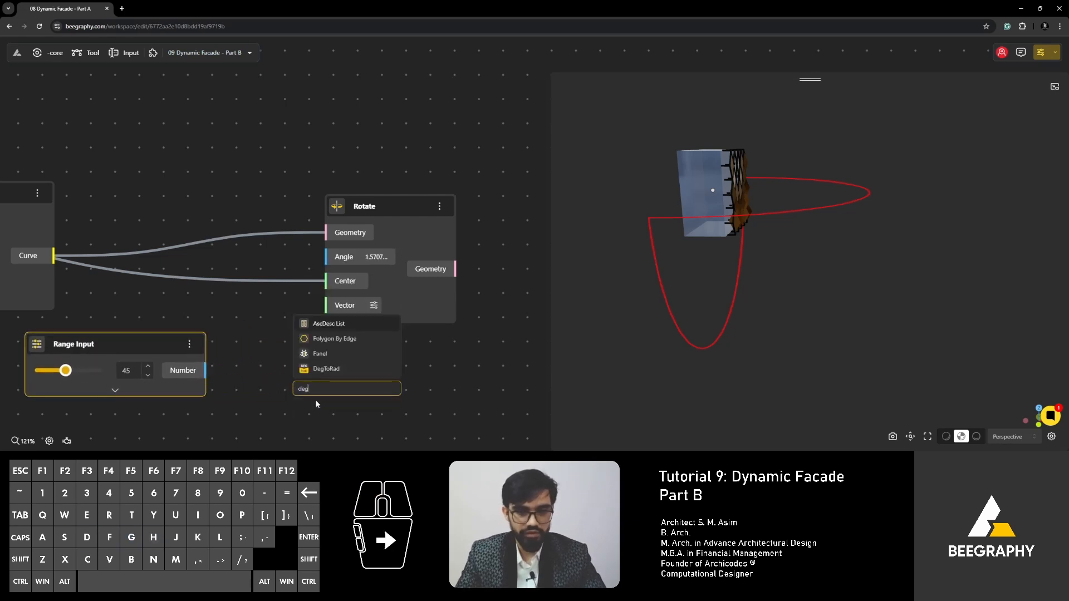
{"action": "left_click", "coordinate": [316, 368]}
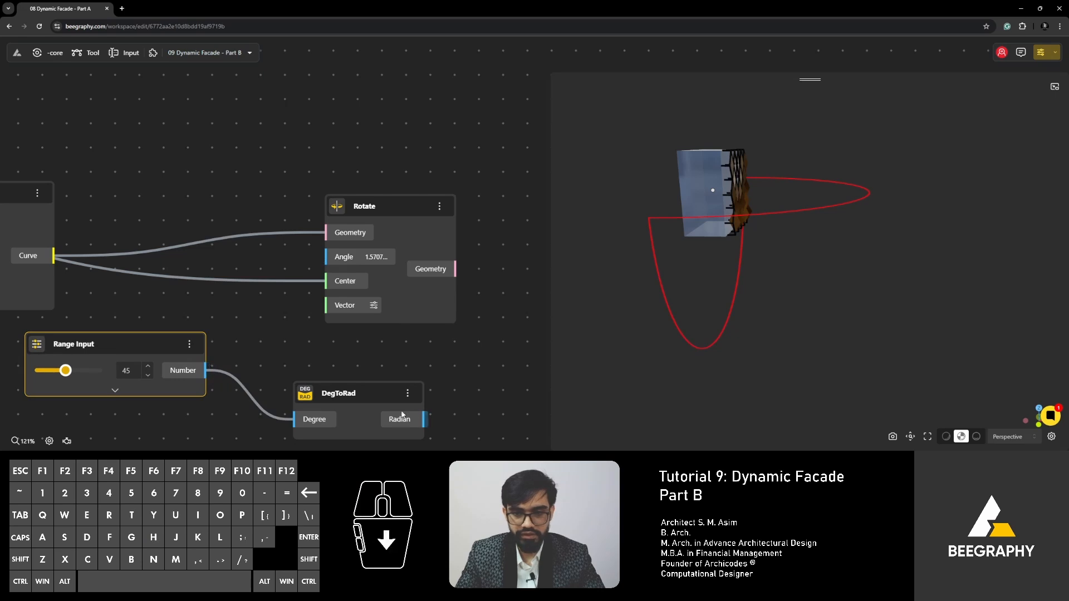
{"action": "left_click_drag", "start_coordinate": [424, 419], "coordinate": [330, 258]}
Set the rotation angle's Range Input to 52 and space out the DegToRad and Rotate nodes
{"action": "middle_click_drag", "start_coordinate": [191, 342], "coordinate": [378, 332]}
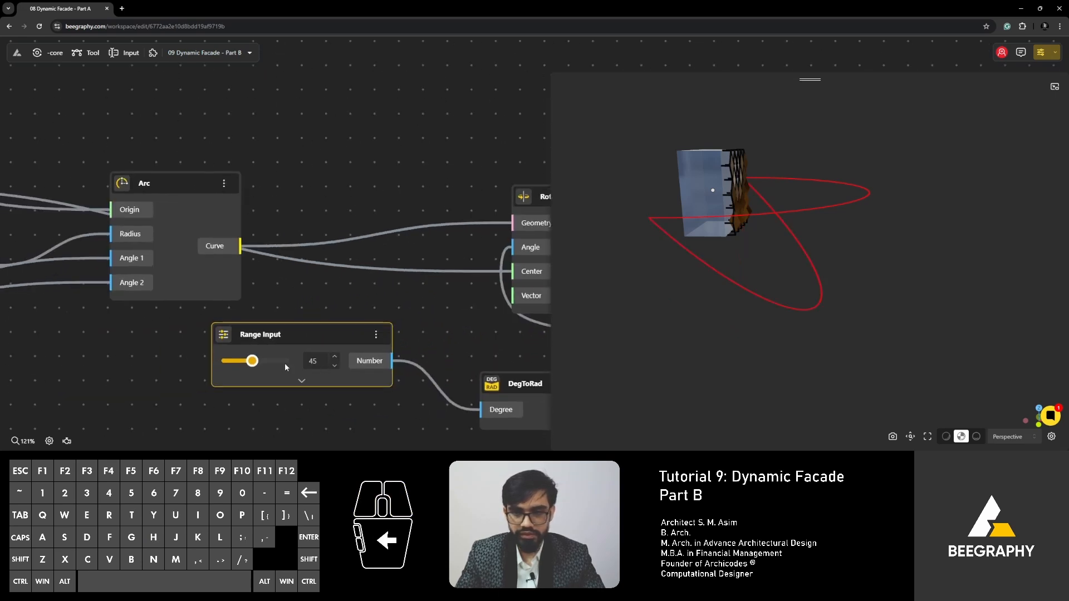
{"action": "mouse_move", "coordinate": [252, 361]}
{"action": "left_mouse_down"}
{"action": "mouse_move", "coordinate": [231, 361]}
{"action": "mouse_move", "coordinate": [257, 360]}
{"action": "left_mouse_up"}
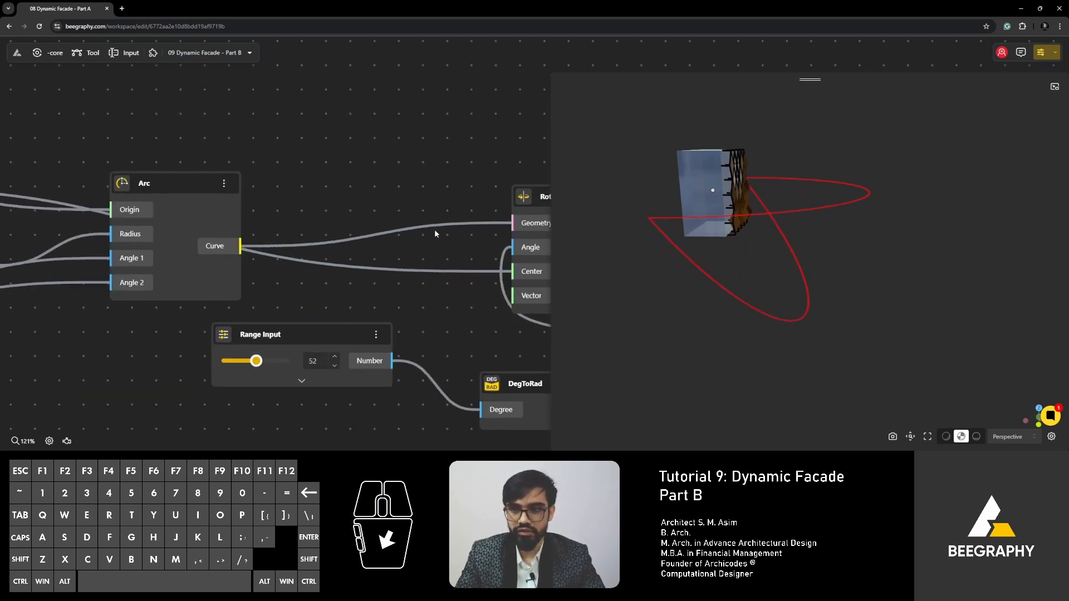
{"action": "scroll", "coordinate": [465, 304], "scroll_direction": "down", "scroll_amount": 2}
{"action": "middle_click_drag", "start_coordinate": [468, 306], "coordinate": [160, 295]}
{"action": "scroll", "coordinate": [160, 295], "scroll_direction": "down", "scroll_amount": 2}
{"action": "left_click_drag", "start_coordinate": [222, 342], "coordinate": [186, 315]}
{"action": "left_click_drag", "start_coordinate": [223, 219], "coordinate": [402, 225]}
Insert an Opposite node between DegToRad's Radian output and the Rotate node's Angle input to negate the angle
{"action": "double_click", "coordinate": [306, 374]}
{"action": "type", "text": "nega"}
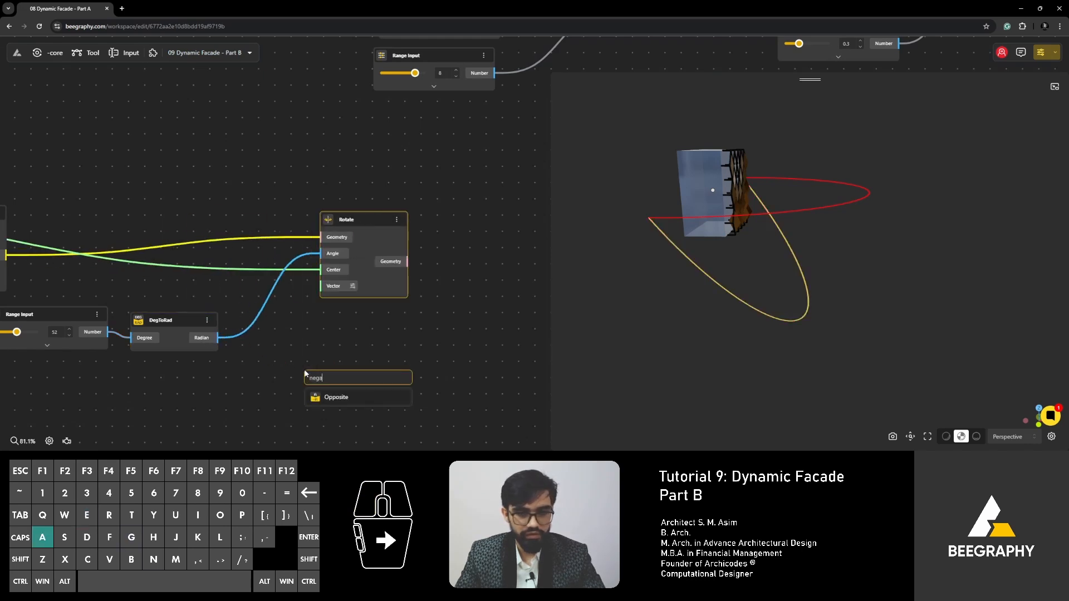
{"action": "left_click", "coordinate": [334, 401]}
{"action": "left_click_drag", "start_coordinate": [305, 396], "coordinate": [217, 338]}
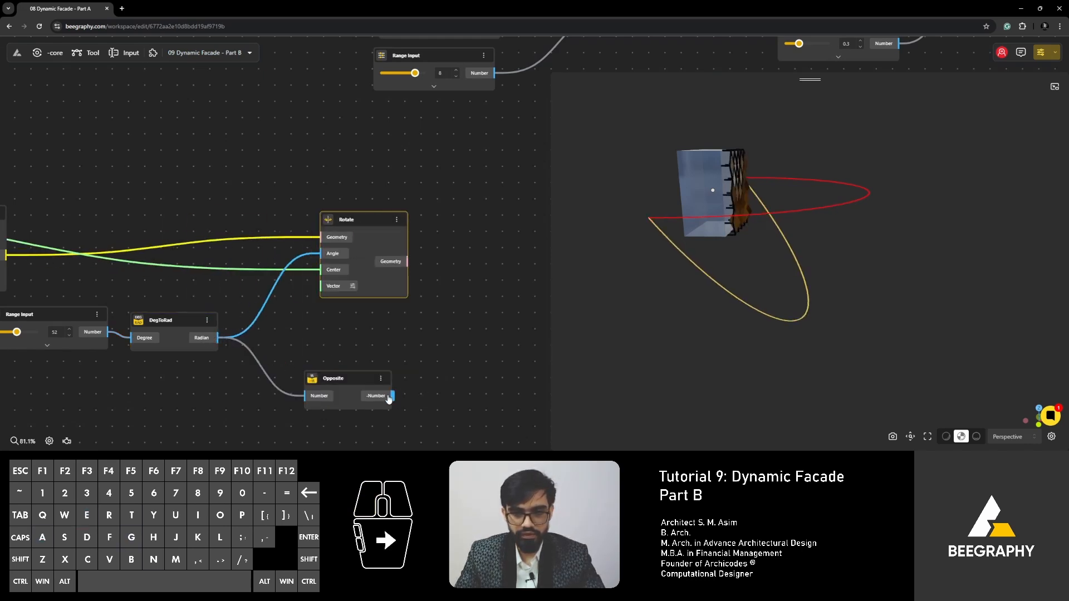
{"action": "left_click_drag", "start_coordinate": [388, 399], "coordinate": [323, 253]}
{"action": "left_click_drag", "start_coordinate": [357, 220], "coordinate": [433, 211]}
Adjust the rotation angle's Range Input to about 63 so the arc stands up over the box
{"action": "right_click_drag", "start_coordinate": [297, 320], "coordinate": [489, 358]}
{"action": "left_click_drag", "start_coordinate": [208, 370], "coordinate": [200, 371]}
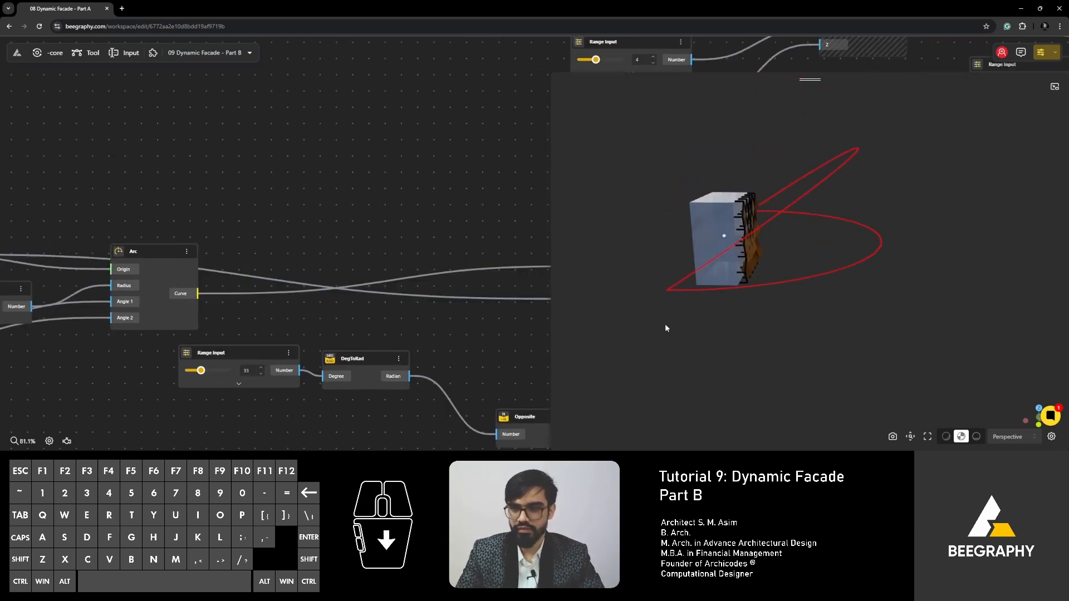
{"action": "left_click_drag", "start_coordinate": [665, 328], "coordinate": [706, 315]}
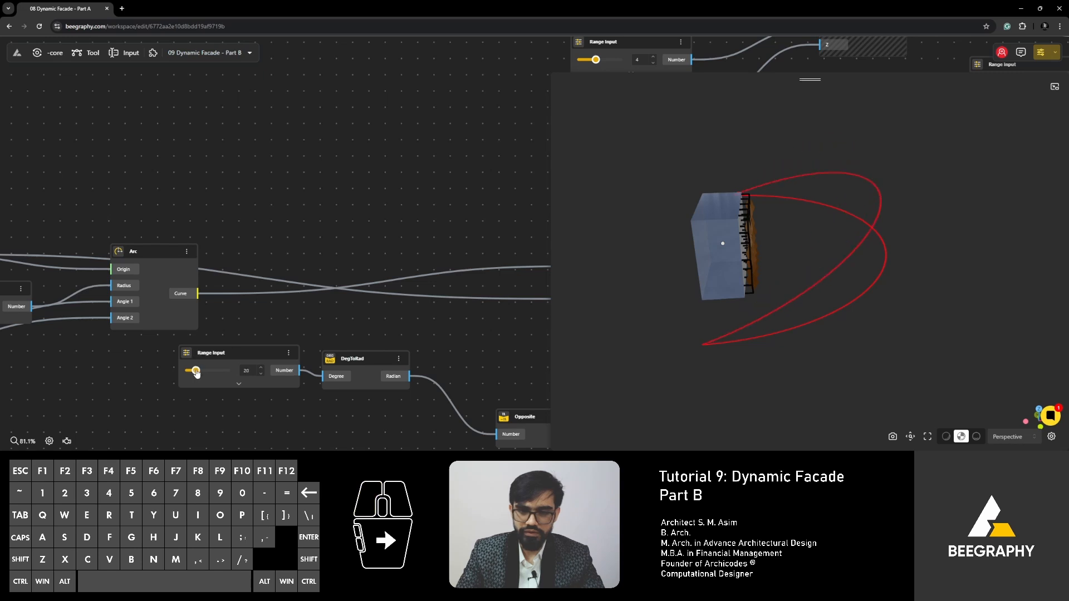
{"action": "mouse_move", "coordinate": [203, 373]}
{"action": "left_mouse_down"}
{"action": "mouse_move", "coordinate": [232, 374]}
{"action": "mouse_move", "coordinate": [213, 372]}
{"action": "left_mouse_up"}
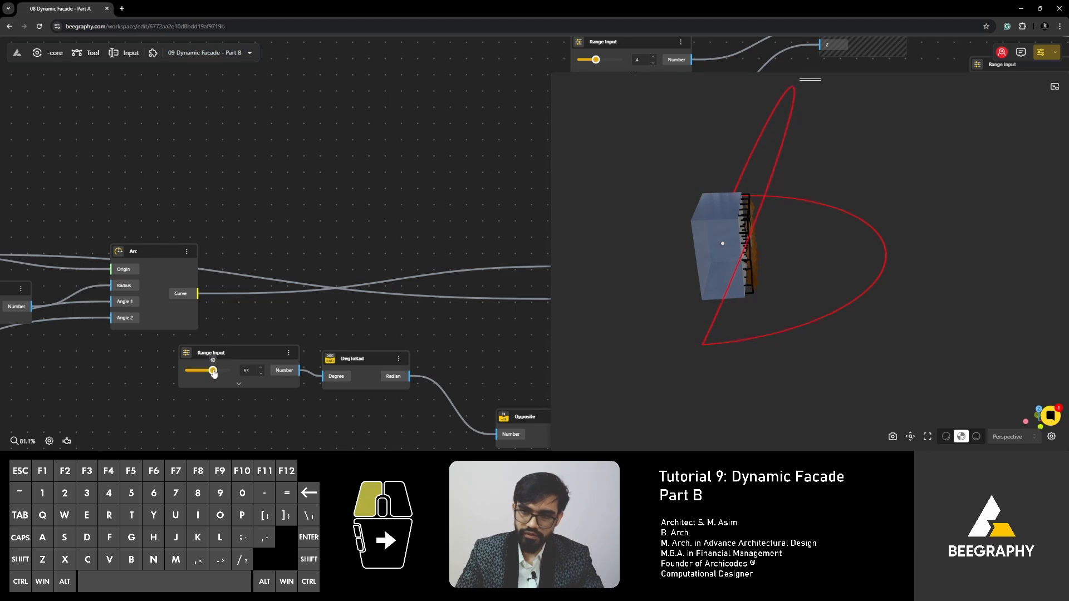
Hide the preview of the Centroid, Division, Opposite, Range Input and Arc nodes that build the unrotated arc
{"action": "scroll", "coordinate": [375, 218], "scroll_direction": "down", "scroll_amount": 3}
{"action": "left_click_drag", "start_coordinate": [288, 306], "coordinate": [276, 346]}
{"action": "scroll", "coordinate": [366, 256], "scroll_direction": "down", "scroll_amount": 3}
{"action": "left_click_drag", "start_coordinate": [358, 184], "coordinate": [102, 292]}
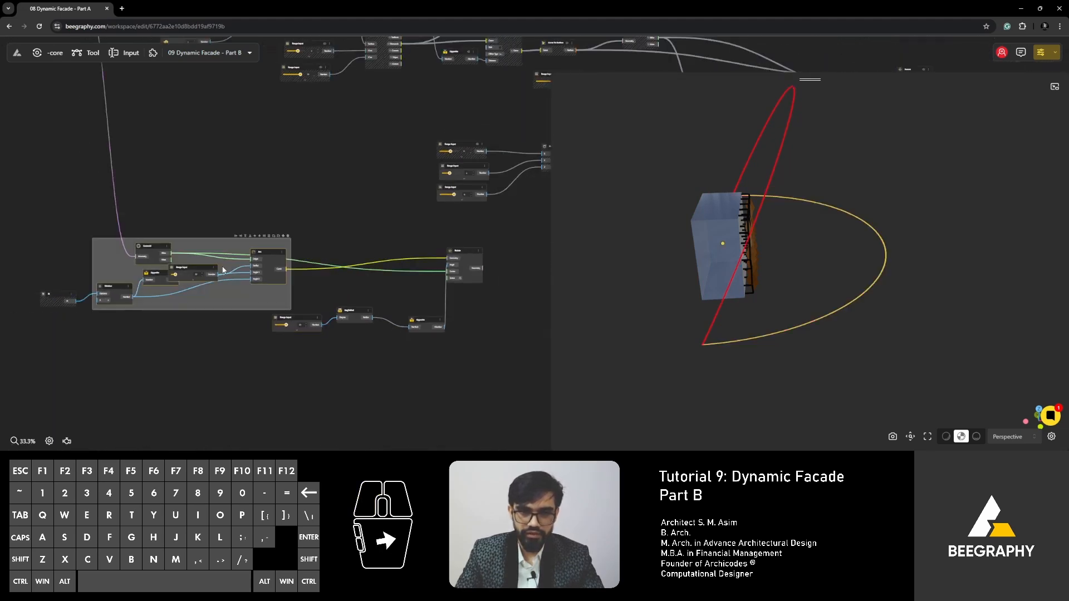
{"action": "right_click", "coordinate": [270, 253]}
{"action": "left_click", "coordinate": [292, 260]}
Move the Rotate node farther from the Opposite node, leaving free canvas space after it
{"action": "right_click_drag", "start_coordinate": [493, 297], "coordinate": [316, 297]}
{"action": "scroll", "coordinate": [316, 297], "scroll_direction": "up", "scroll_amount": 3}
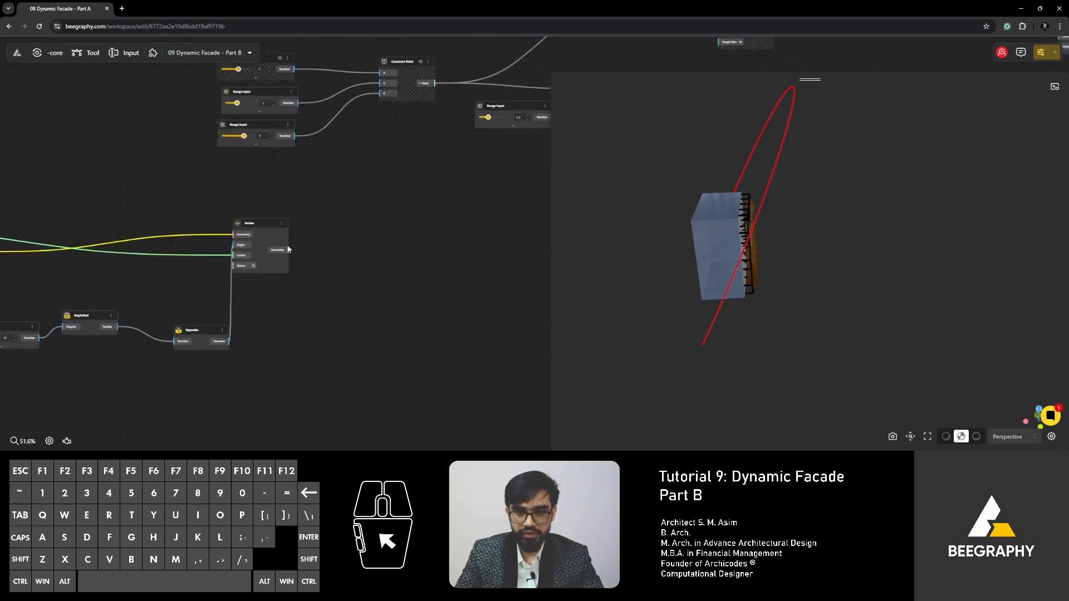
{"action": "left_click_drag", "start_coordinate": [274, 231], "coordinate": [323, 248]}
{"action": "scroll", "coordinate": [393, 344], "scroll_direction": "down", "scroll_amount": 2}
{"action": "right_click_drag", "start_coordinate": [368, 294], "coordinate": [248, 291]}
{"action": "scroll", "coordinate": [248, 291], "scroll_direction": "up", "scroll_amount": 3}
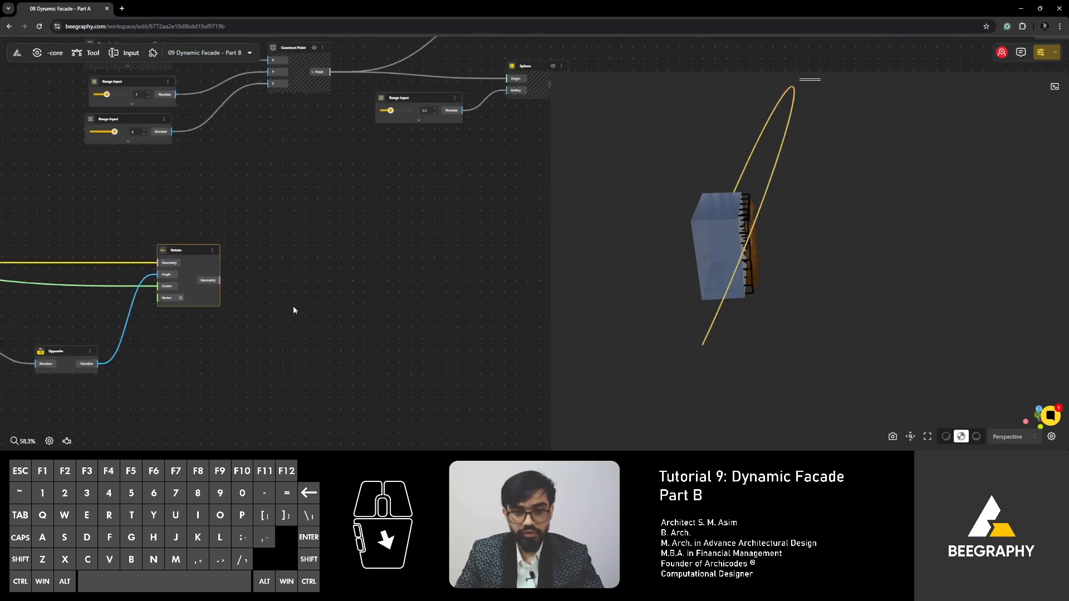
Add a Point On Curve node, connect the Rotate's Geometry output to its Curve input, and place it farther from the Rotate node
{"action": "double_click", "coordinate": [294, 310]}
{"action": "type", "text": "poin"}
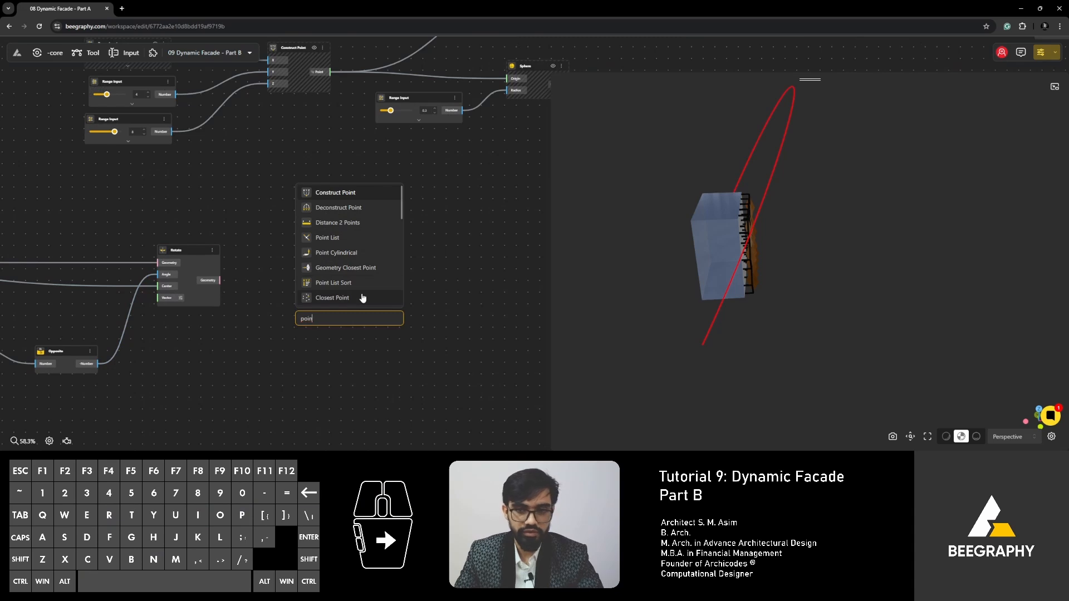
{"action": "type", "text": "t on"}
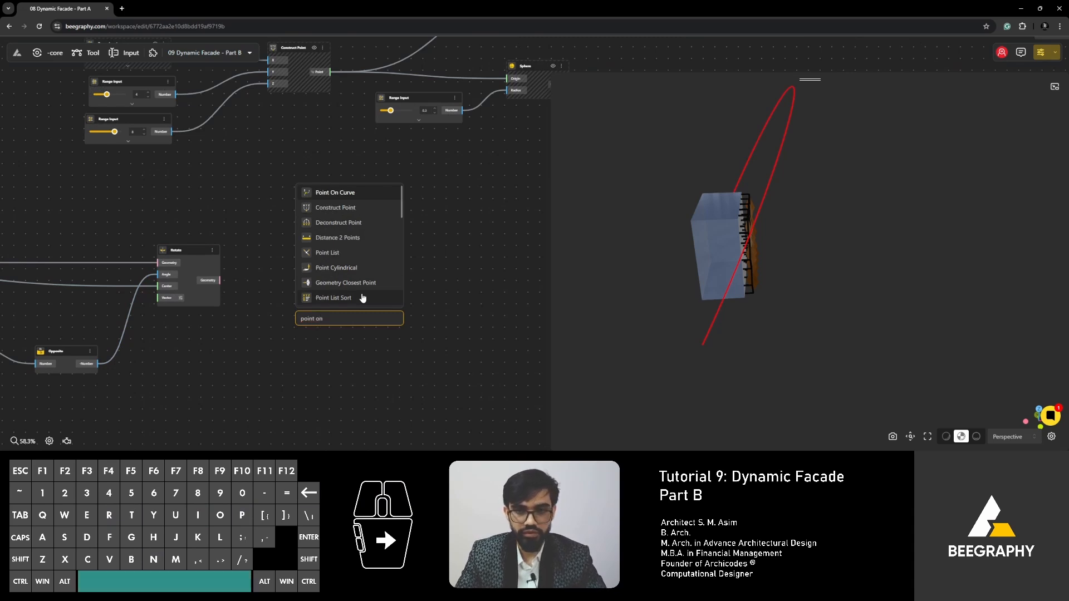
{"action": "left_click", "coordinate": [356, 193]}
{"action": "left_click_drag", "start_coordinate": [324, 322], "coordinate": [290, 306]}
{"action": "scroll", "coordinate": [212, 281], "scroll_direction": "up", "scroll_amount": 5}
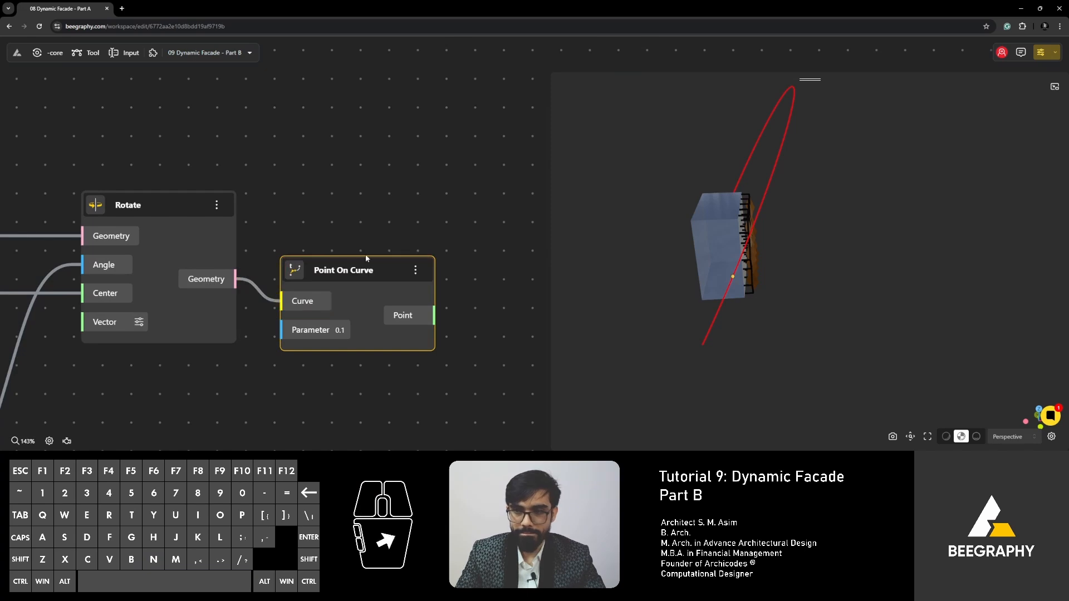
{"action": "left_click_drag", "start_coordinate": [366, 260], "coordinate": [451, 273]}
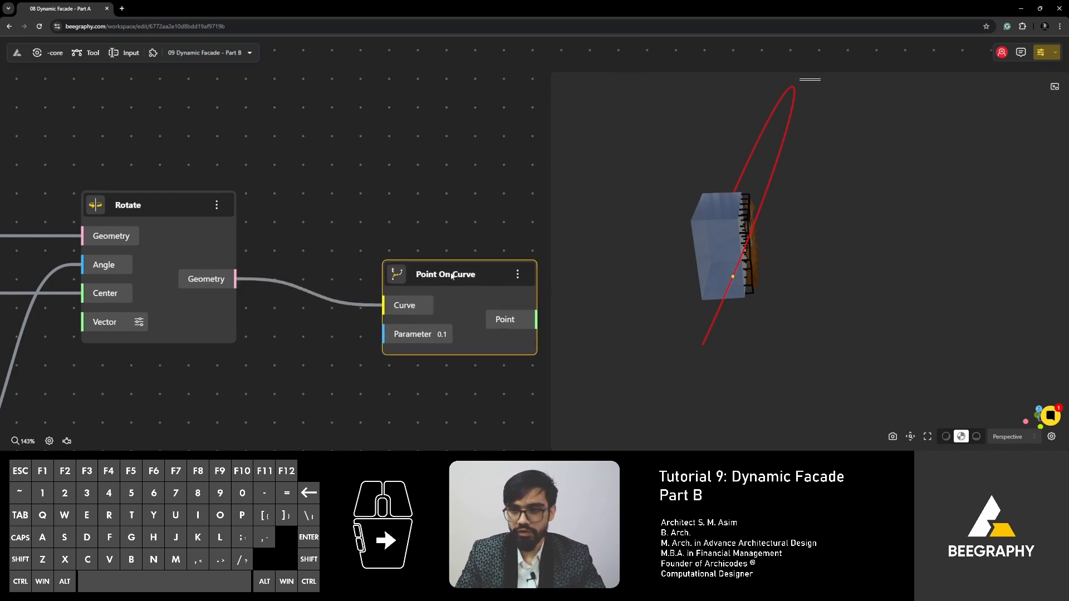
{"action": "scroll", "coordinate": [346, 219], "scroll_direction": "down", "scroll_amount": 3}
{"action": "right_click_drag", "start_coordinate": [346, 219], "coordinate": [277, 235]}
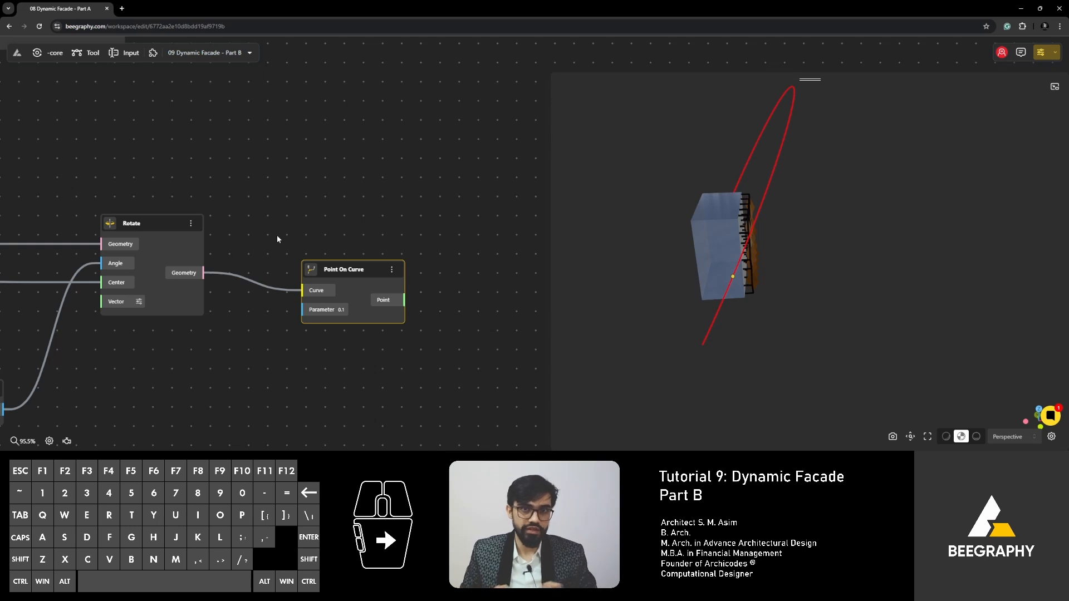
{"action": "scroll", "coordinate": [277, 239], "scroll_direction": "up", "scroll_amount": 4}
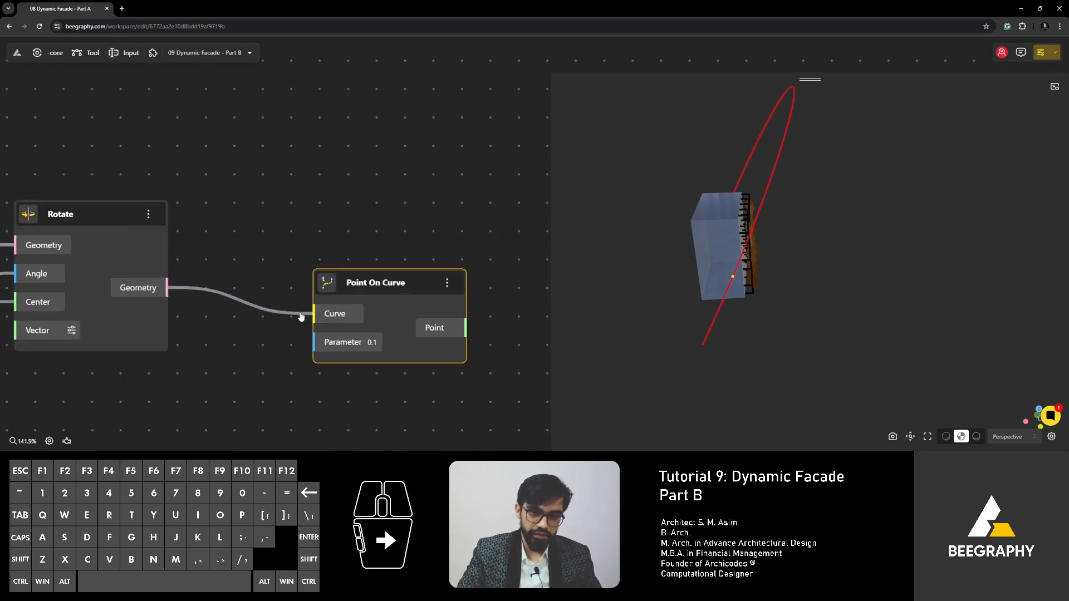
{"action": "left_click_drag", "start_coordinate": [305, 350], "coordinate": [365, 322]}
{"action": "scroll", "coordinate": [365, 321], "scroll_direction": "up", "scroll_amount": 1}
{"action": "right_click_drag", "start_coordinate": [363, 319], "coordinate": [311, 327]}
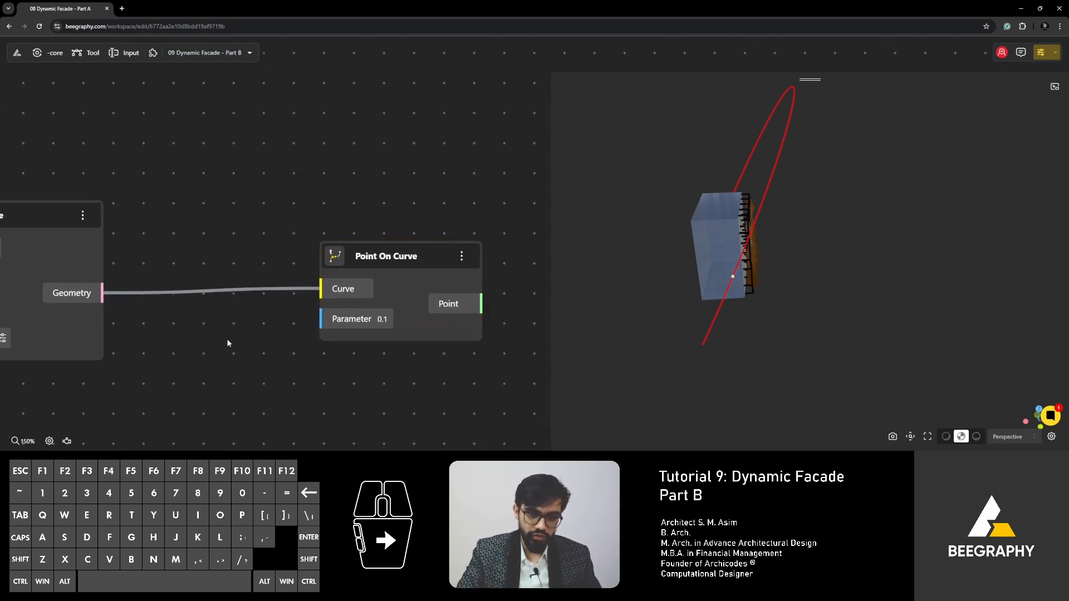
Add a Range Input with value 0.8, connect it to Point On Curve's Parameter, and give the Point On Curve node more room
{"action": "double_click", "coordinate": [228, 339]}
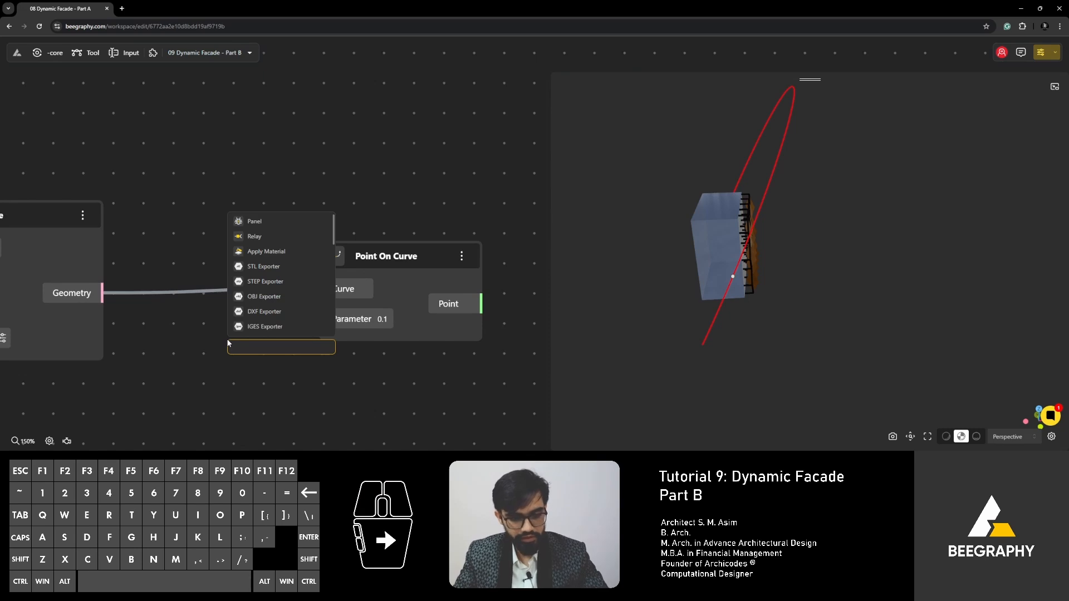
{"action": "type", "text": "0.8"}
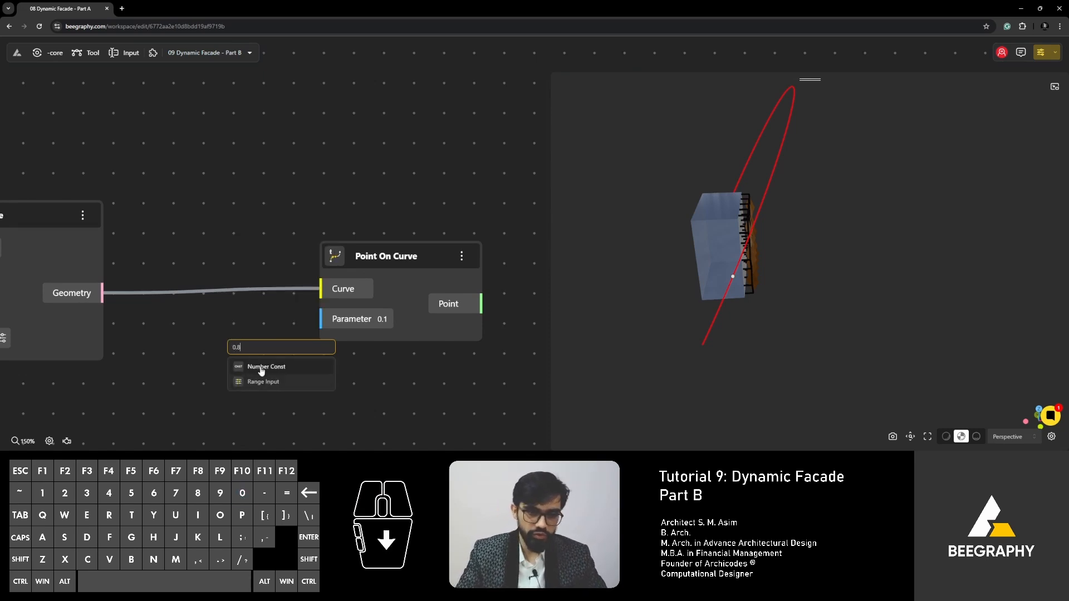
{"action": "left_click", "coordinate": [261, 382]}
{"action": "left_click_drag", "start_coordinate": [262, 353], "coordinate": [123, 349]}
{"action": "left_click_drag", "start_coordinate": [311, 381], "coordinate": [322, 319]}
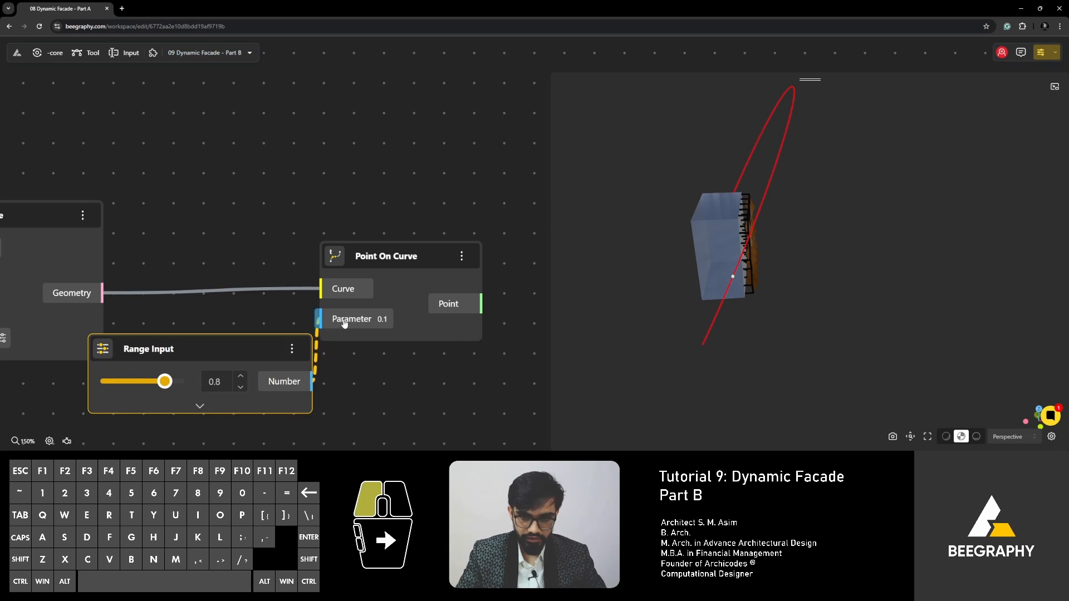
{"action": "left_click_drag", "start_coordinate": [373, 254], "coordinate": [511, 235]}
Slide the point along the rotated arc by lowering the Parameter's Range Input to 0.5 and on to 0
{"action": "mouse_move", "coordinate": [162, 386]}
{"action": "left_mouse_down"}
{"action": "mouse_move", "coordinate": [109, 383]}
{"action": "mouse_move", "coordinate": [173, 387]}
{"action": "mouse_move", "coordinate": [145, 386]}
{"action": "left_mouse_up"}
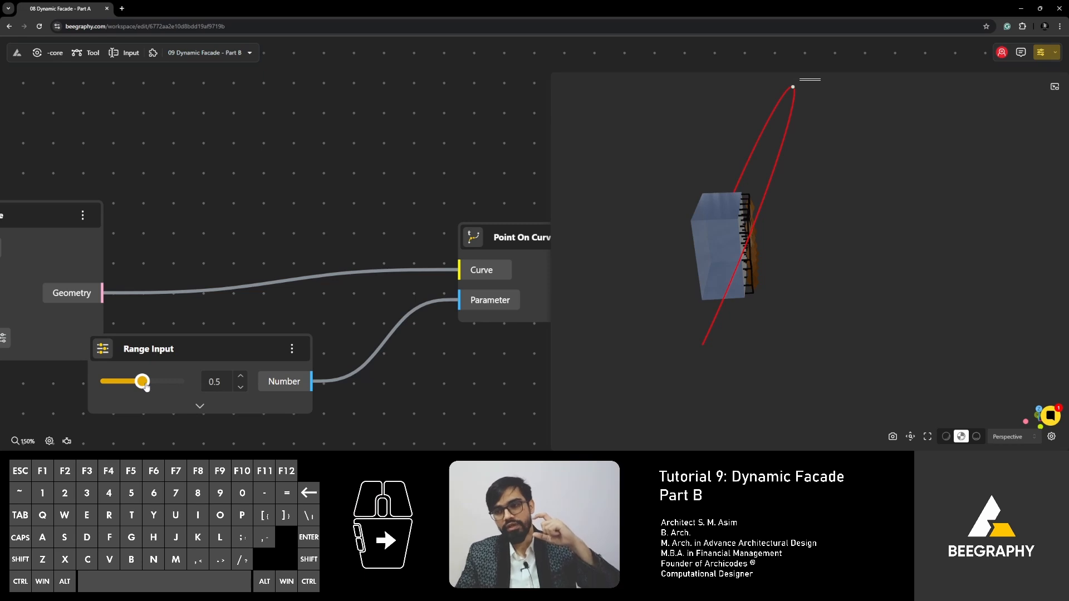
{"action": "left_click_drag", "start_coordinate": [145, 386], "coordinate": [104, 383]}
{"action": "left_click_drag", "start_coordinate": [653, 351], "coordinate": [950, 349]}
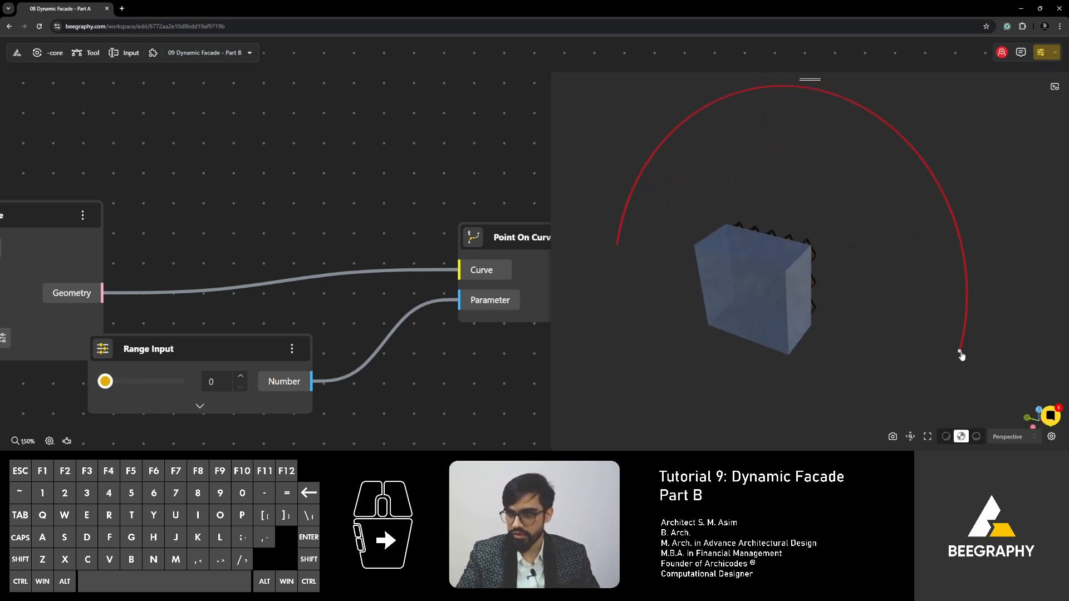
Shift the Point On Curve node slightly lower and add a Sphere node to the canvas
{"action": "right_click_drag", "start_coordinate": [437, 284], "coordinate": [270, 278]}
{"action": "scroll", "coordinate": [268, 279], "scroll_direction": "down", "scroll_amount": 3}
{"action": "left_click_drag", "start_coordinate": [340, 272], "coordinate": [347, 305]}
{"action": "right_click_drag", "start_coordinate": [187, 214], "coordinate": [307, 229]}
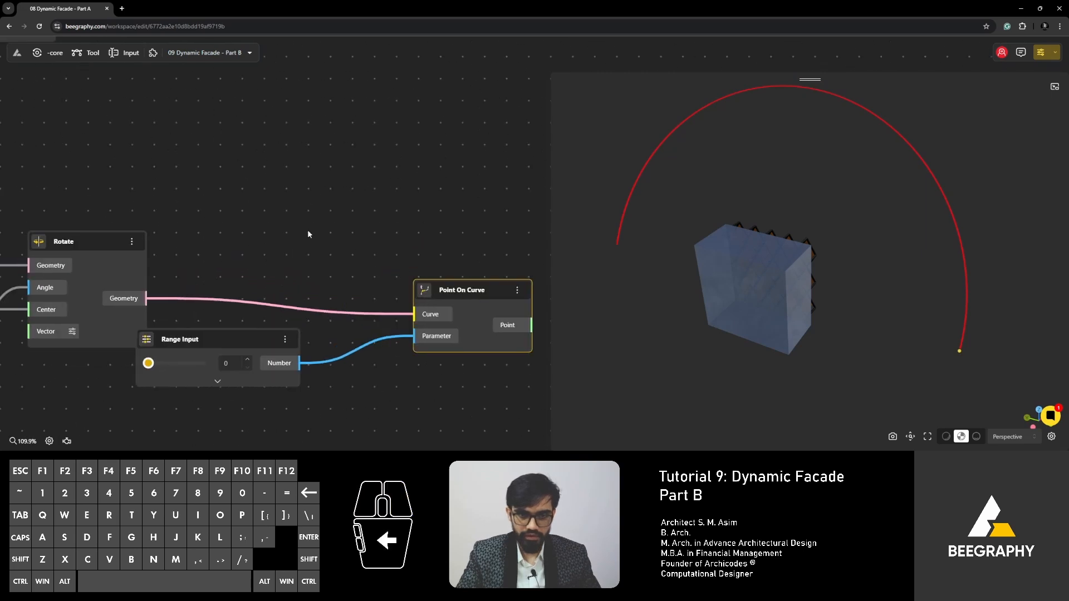
{"action": "double_click", "coordinate": [307, 230]}
{"action": "type", "text": "sp"}
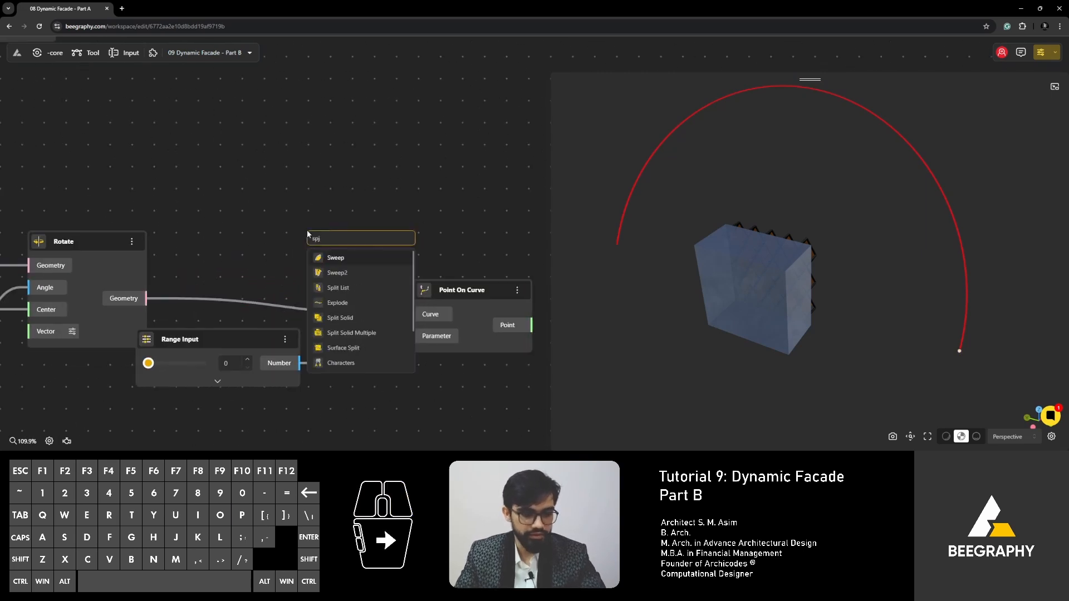
{"action": "type", "text": "hwe"}
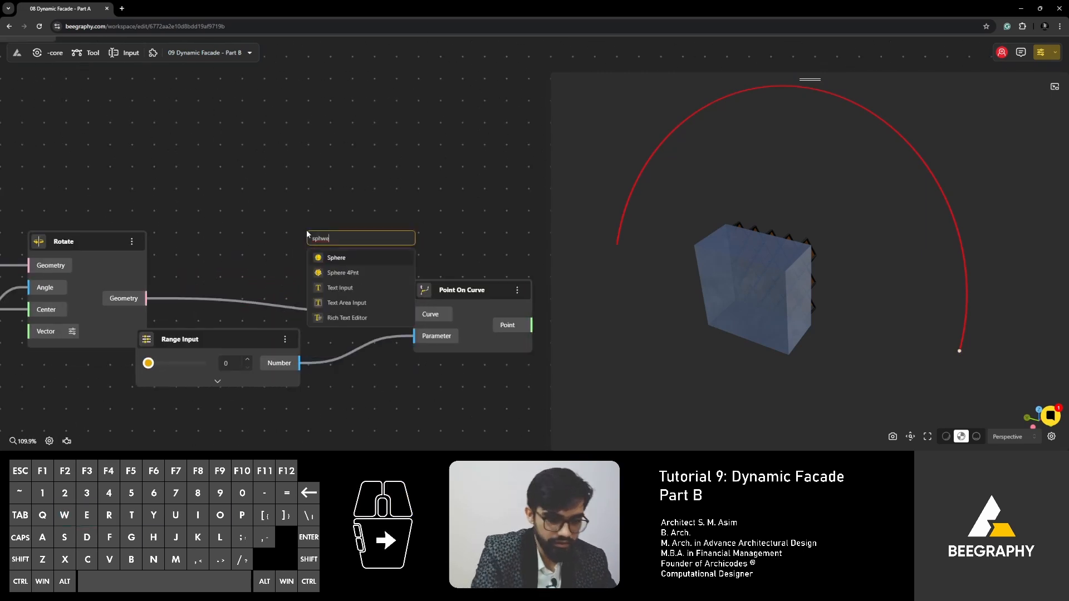
{"action": "key", "text": "BackSpace"}
{"action": "key", "text": "BackSpace"}
{"action": "type", "text": "ere"}
{"action": "left_click", "coordinate": [341, 261]}
Place the Sphere node beyond Point On Curve, connect the Point output to its Origin input, and leave space between the two
{"action": "right_click_drag", "start_coordinate": [309, 185], "coordinate": [166, 156]}
{"action": "left_click_drag", "start_coordinate": [217, 209], "coordinate": [503, 175]}
{"action": "left_click_drag", "start_coordinate": [388, 295], "coordinate": [447, 204]}
{"action": "right_click_drag", "start_coordinate": [439, 231], "coordinate": [266, 231]}
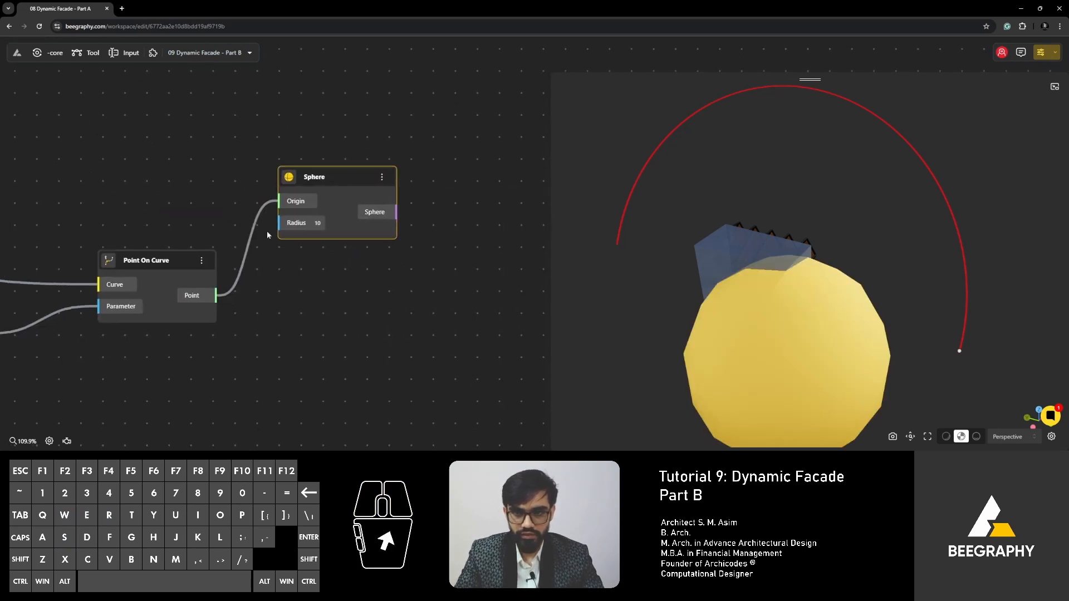
{"action": "left_click_drag", "start_coordinate": [348, 174], "coordinate": [471, 214]}
Reduce the Sphere's Radius to 2
{"action": "scroll", "coordinate": [424, 263], "scroll_direction": "up", "scroll_amount": 2}
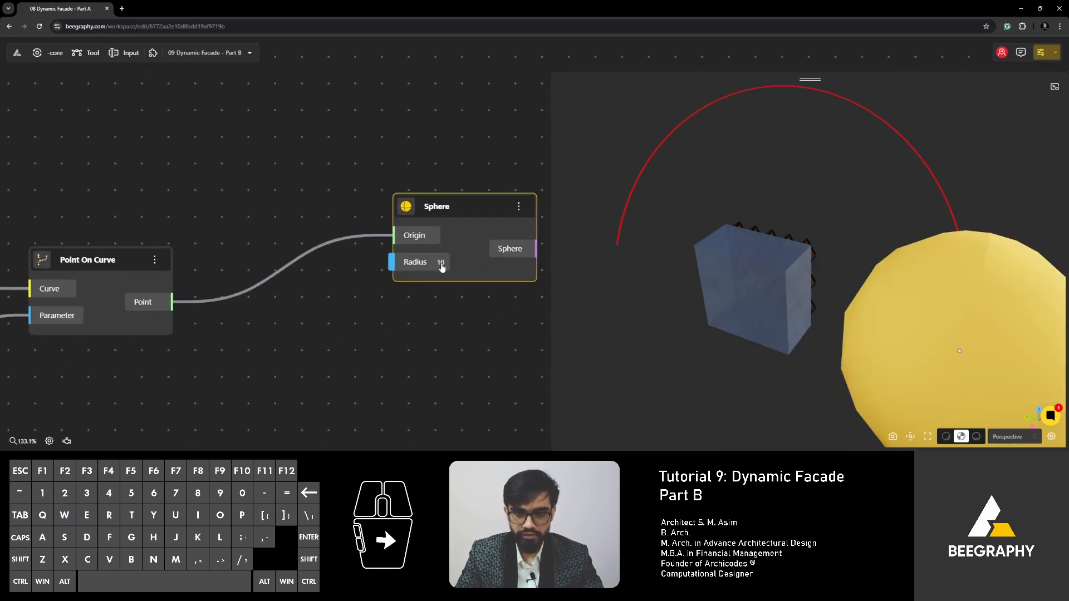
{"action": "left_click", "coordinate": [441, 265]}
{"action": "left_click", "coordinate": [465, 266]}
{"action": "left_click", "coordinate": [465, 266]}
{"action": "left_click", "coordinate": [465, 266]}
{"action": "left_click", "coordinate": [465, 266]}
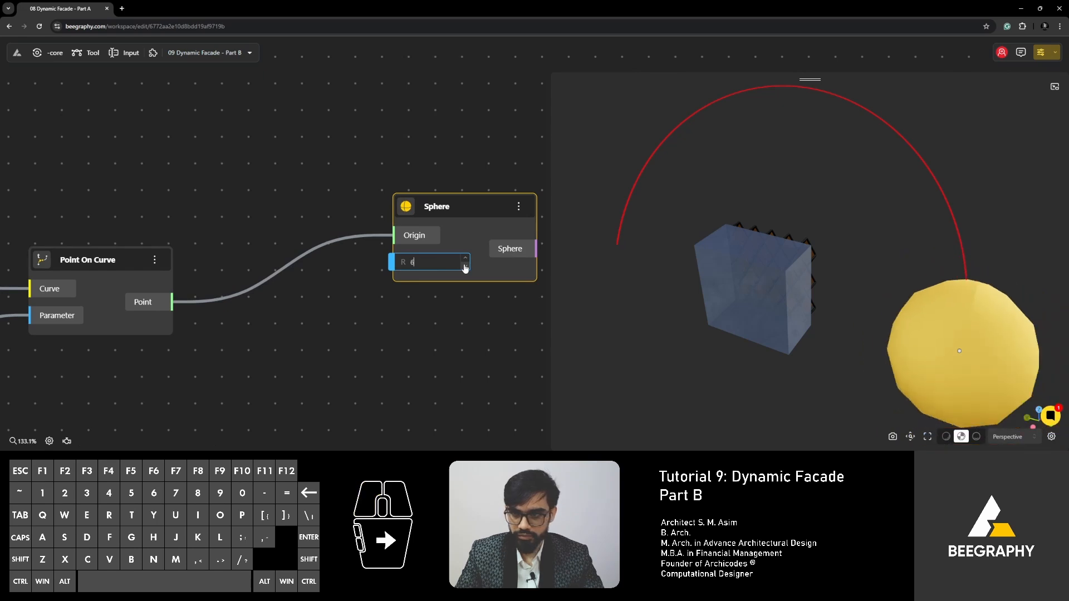
{"action": "left_click", "coordinate": [465, 266]}
{"action": "left_click", "coordinate": [465, 266]}
{"action": "left_click", "coordinate": [464, 266]}
{"action": "left_click", "coordinate": [464, 266]}
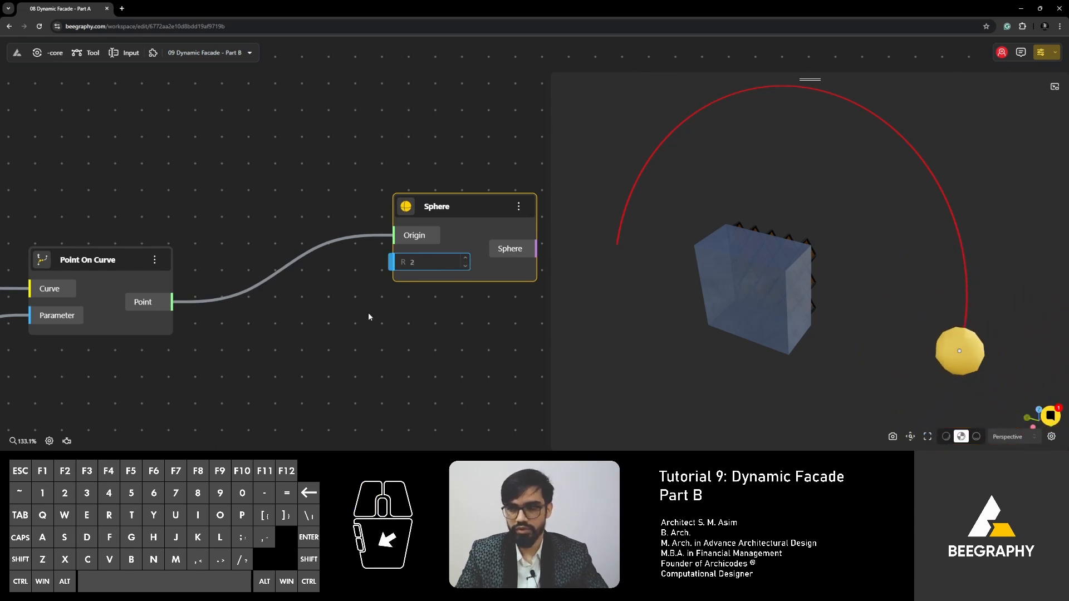
Slide the sphere along the arc by raising the Range Input of Point On Curve's Parameter to 0.9
{"action": "left_click_drag", "start_coordinate": [207, 303], "coordinate": [385, 268]}
{"action": "right_click_drag", "start_coordinate": [278, 281], "coordinate": [321, 282]}
{"action": "right_click_drag", "start_coordinate": [181, 323], "coordinate": [312, 324]}
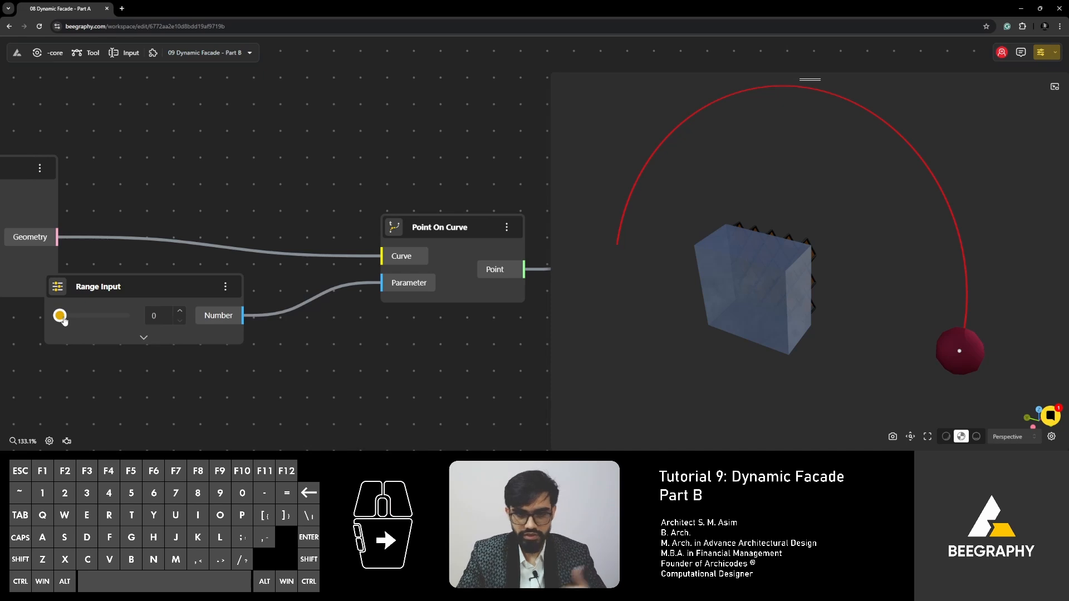
{"action": "left_click_drag", "start_coordinate": [62, 318], "coordinate": [120, 316]}
{"action": "scroll", "coordinate": [222, 163], "scroll_direction": "down", "scroll_amount": 4}
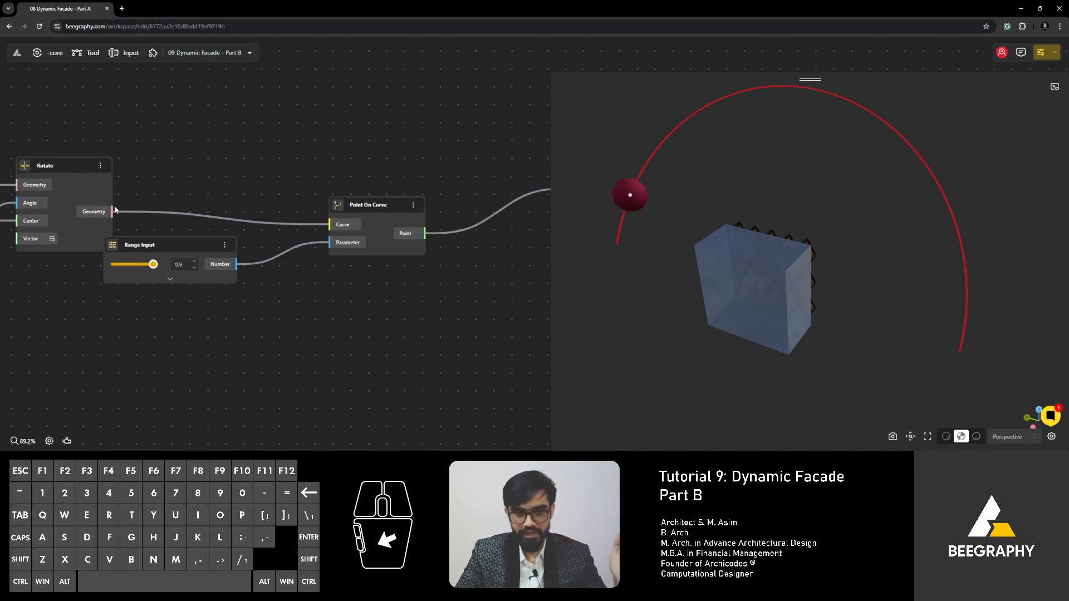
Tilt the arc differently by lowering the angle Range Input that feeds the DegToRad node
{"action": "right_click_drag", "start_coordinate": [113, 208], "coordinate": [322, 245]}
{"action": "right_click_drag", "start_coordinate": [109, 320], "coordinate": [323, 267]}
{"action": "scroll", "coordinate": [338, 279], "scroll_direction": "up", "scroll_amount": 3}
{"action": "scroll", "coordinate": [336, 278], "scroll_direction": "down", "scroll_amount": 3}
{"action": "right_click_drag", "start_coordinate": [181, 299], "coordinate": [277, 296]}
{"action": "scroll", "coordinate": [125, 286], "scroll_direction": "up", "scroll_amount": 3}
{"action": "right_click_drag", "start_coordinate": [124, 286], "coordinate": [320, 301]}
{"action": "mouse_move", "coordinate": [184, 337]}
{"action": "left_mouse_down"}
{"action": "mouse_move", "coordinate": [152, 338]}
{"action": "mouse_move", "coordinate": [182, 338]}
{"action": "left_mouse_up"}
{"action": "left_click_drag", "start_coordinate": [926, 350], "coordinate": [777, 339]}
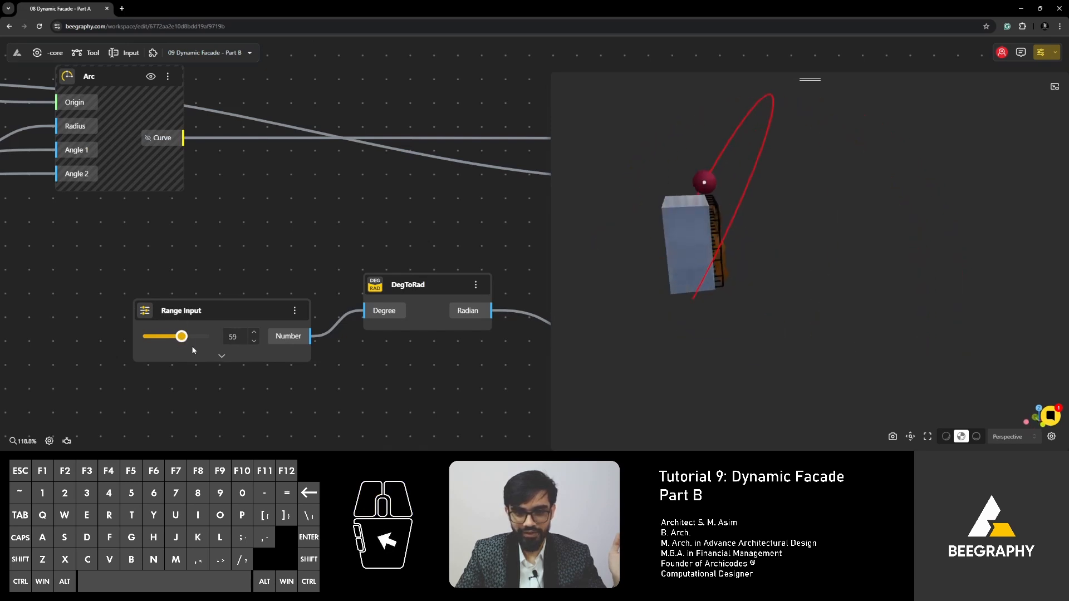
{"action": "mouse_move", "coordinate": [182, 336]}
{"action": "left_mouse_down"}
{"action": "mouse_move", "coordinate": [160, 339]}
{"action": "mouse_move", "coordinate": [194, 338]}
{"action": "mouse_move", "coordinate": [155, 338]}
{"action": "mouse_move", "coordinate": [183, 338]}
{"action": "mouse_move", "coordinate": [166, 339]}
{"action": "left_mouse_up"}
Return to the end of the node chain and move the Sphere node slightly closer to Point On Curve
{"action": "scroll", "coordinate": [348, 283], "scroll_direction": "down", "scroll_amount": 2}
{"action": "right_click_drag", "start_coordinate": [348, 283], "coordinate": [184, 297]}
{"action": "right_click_drag", "start_coordinate": [340, 328], "coordinate": [218, 319]}
{"action": "scroll", "coordinate": [286, 309], "scroll_direction": "down", "scroll_amount": 3}
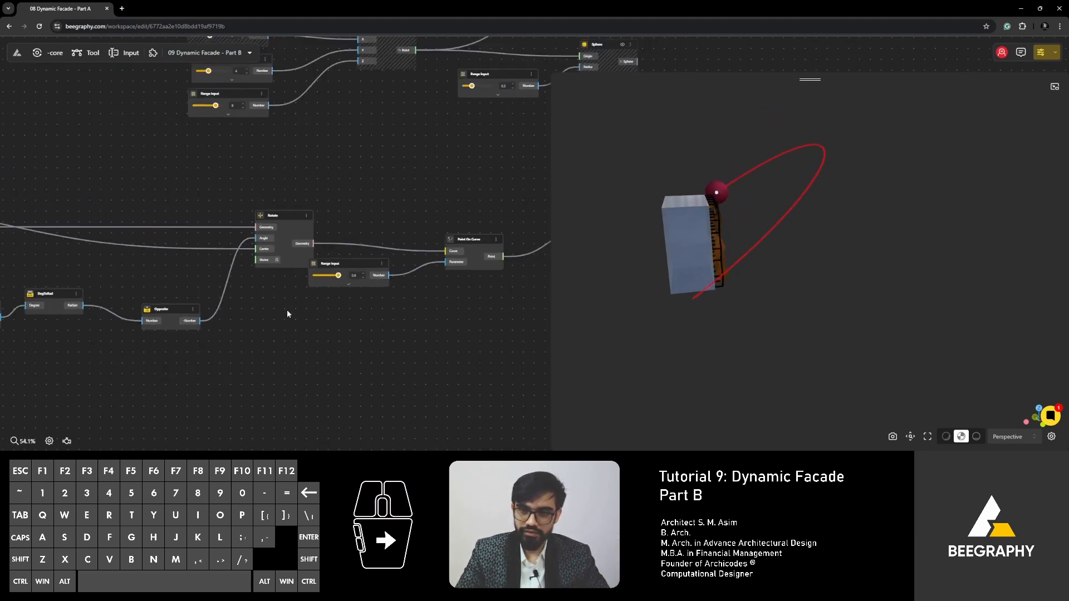
{"action": "right_click_drag", "start_coordinate": [395, 311], "coordinate": [231, 345]}
{"action": "left_click_drag", "start_coordinate": [758, 305], "coordinate": [718, 354]}
{"action": "left_click_drag", "start_coordinate": [789, 221], "coordinate": [780, 247]}
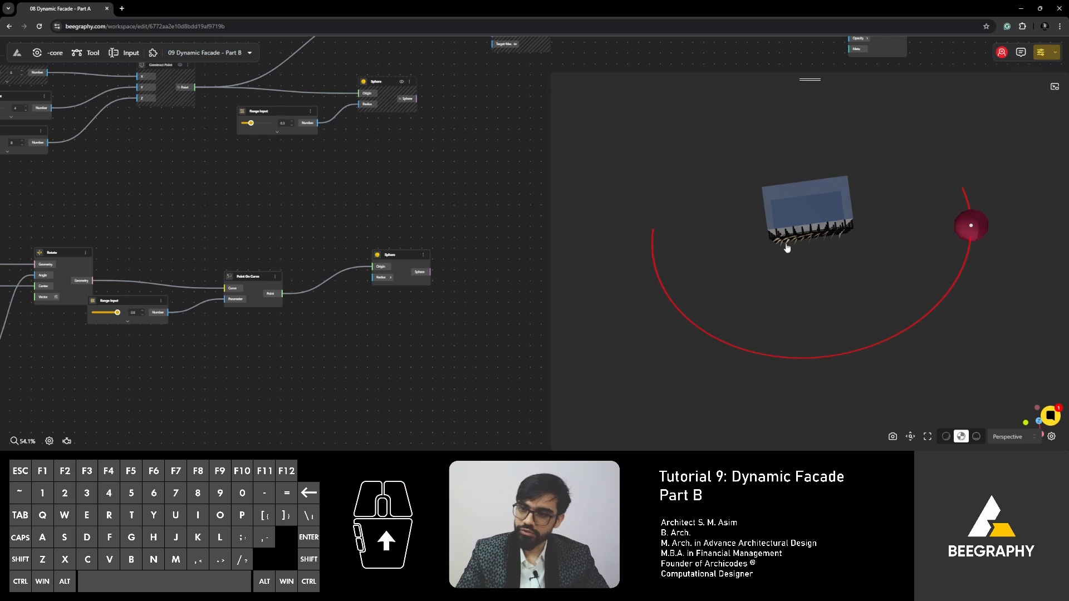
{"action": "left_click_drag", "start_coordinate": [869, 267], "coordinate": [827, 272]}
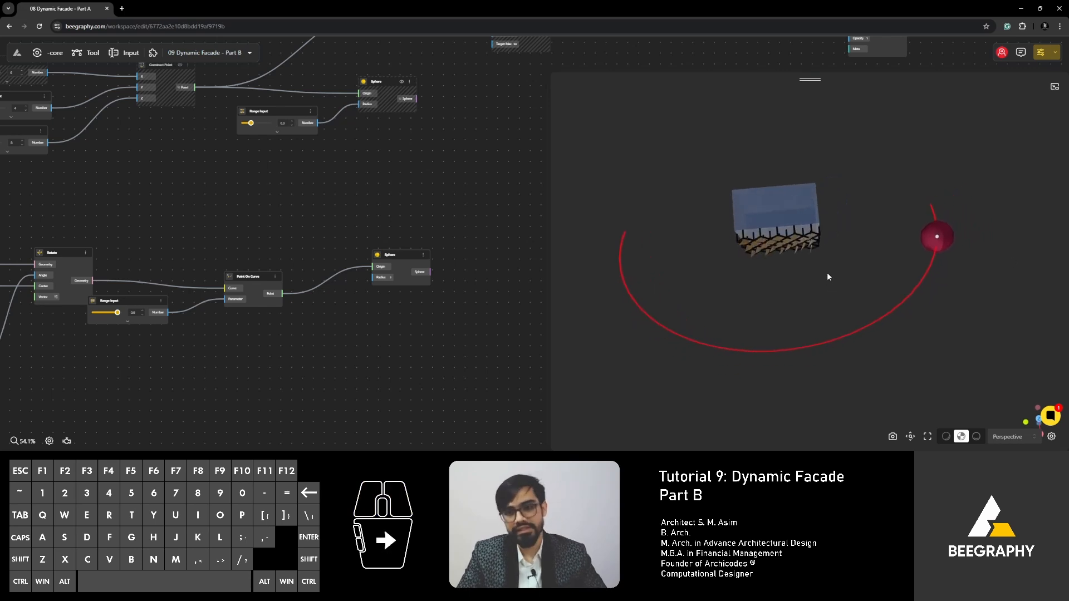
{"action": "left_click_drag", "start_coordinate": [395, 256], "coordinate": [379, 271]}
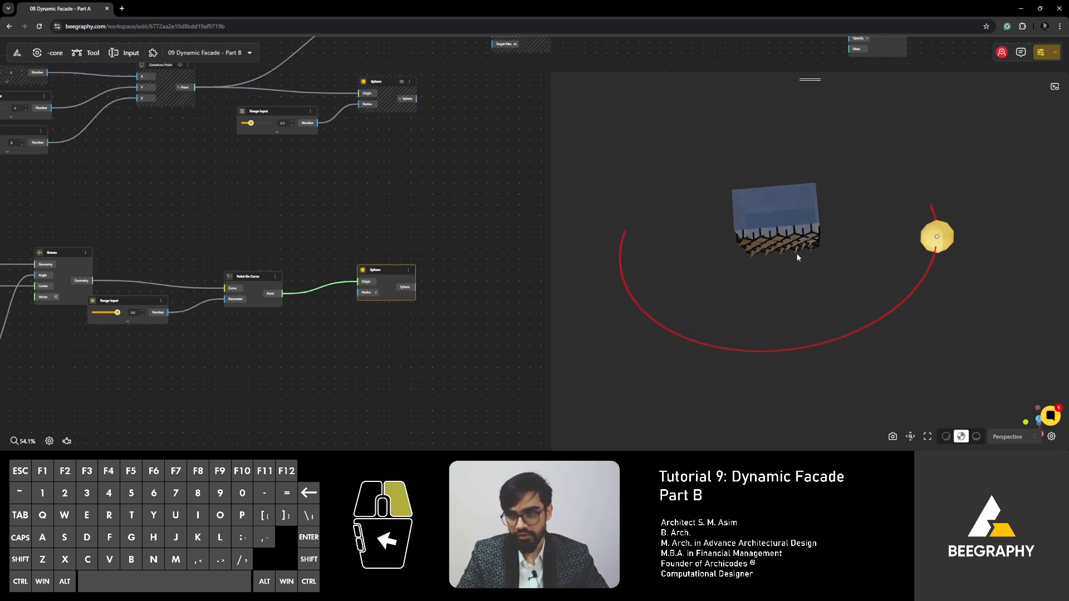
Examine the sphere's position on the tilted arc relative to the box's diamond facade from several angles
{"action": "right_click_drag", "start_coordinate": [797, 253], "coordinate": [774, 248]}
{"action": "scroll", "coordinate": [773, 248], "scroll_direction": "up", "scroll_amount": 2}
{"action": "left_click_drag", "start_coordinate": [774, 251], "coordinate": [930, 310]}
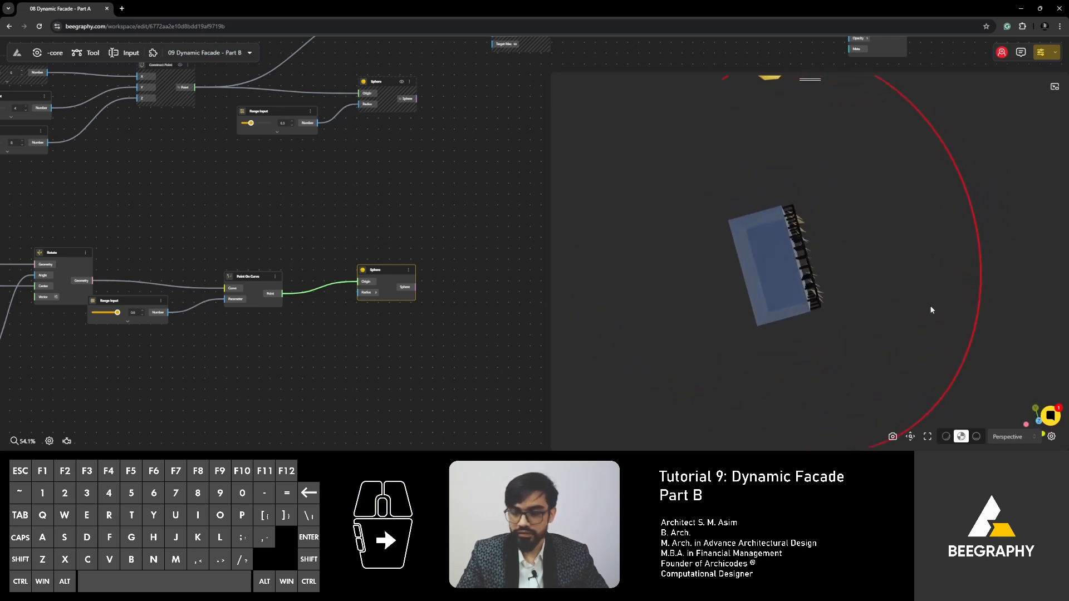
{"action": "left_click_drag", "start_coordinate": [868, 299], "coordinate": [763, 356]}
{"action": "left_click_drag", "start_coordinate": [836, 308], "coordinate": [871, 214]}
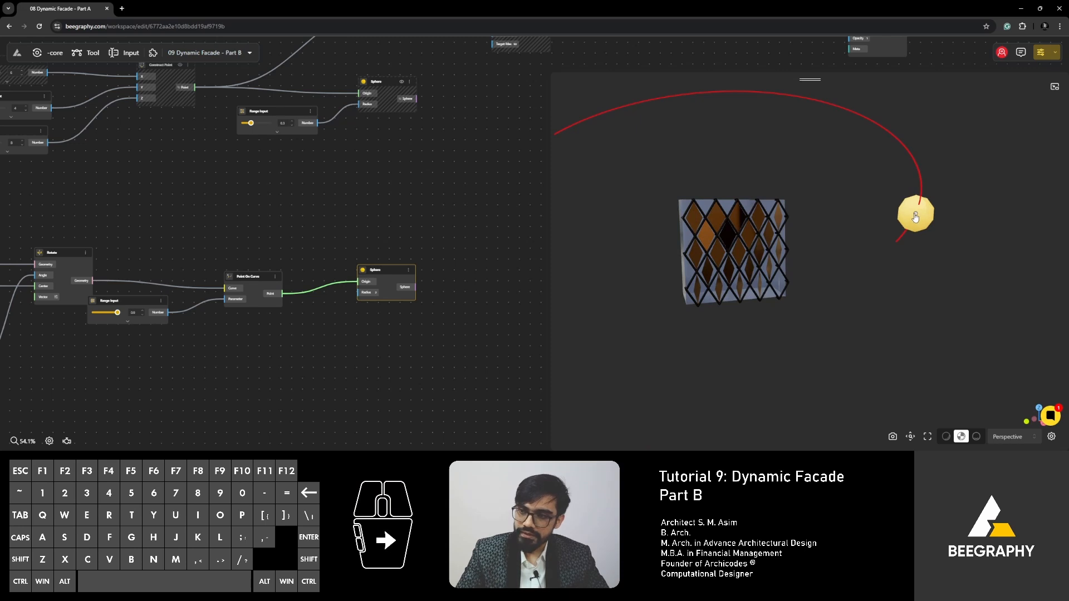
{"action": "scroll", "coordinate": [740, 263], "scroll_direction": "down", "scroll_amount": 1}
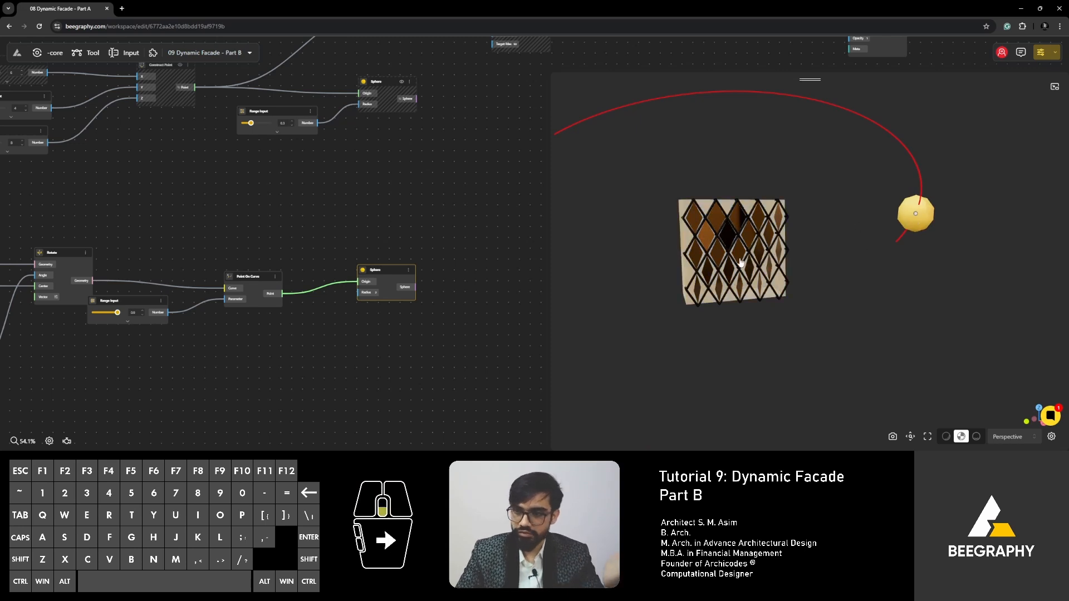
{"action": "left_click_drag", "start_coordinate": [740, 263], "coordinate": [744, 322]}
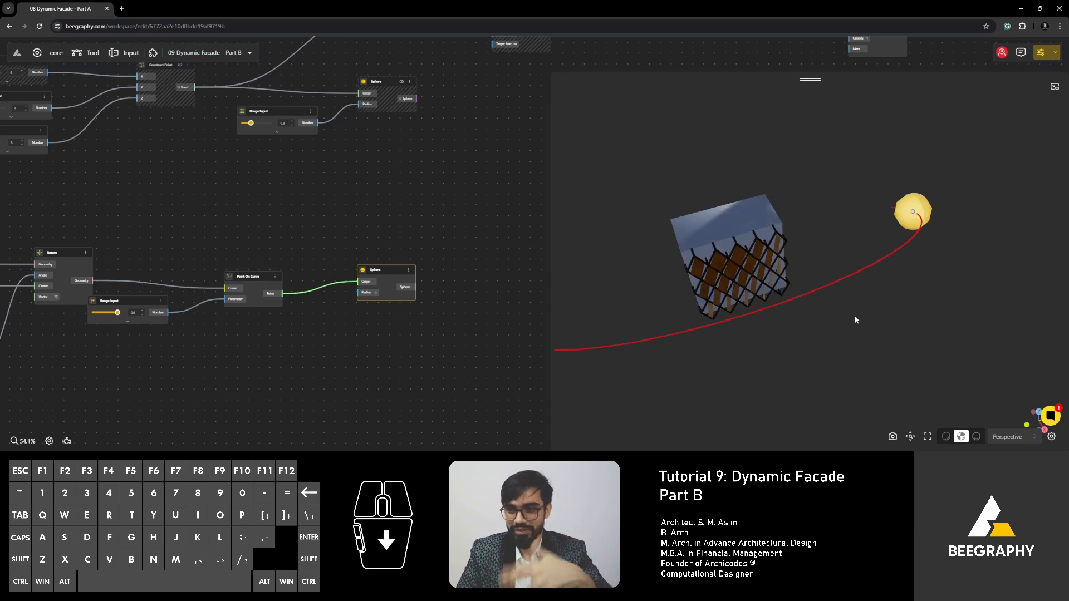
{"action": "left_click_drag", "start_coordinate": [819, 291], "coordinate": [761, 327]}
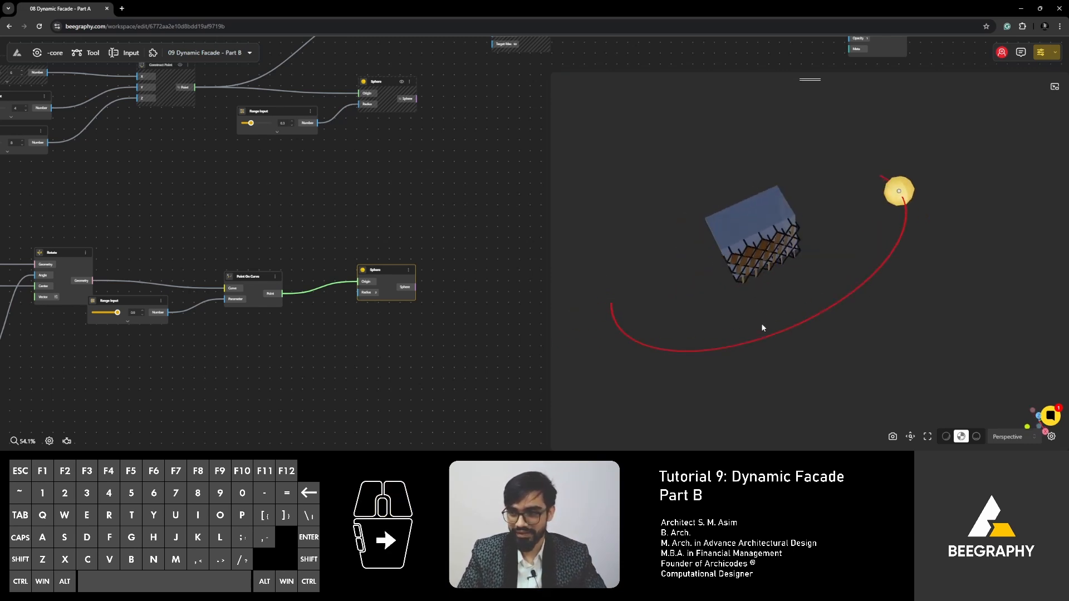
{"action": "left_click_drag", "start_coordinate": [826, 326], "coordinate": [824, 310]}
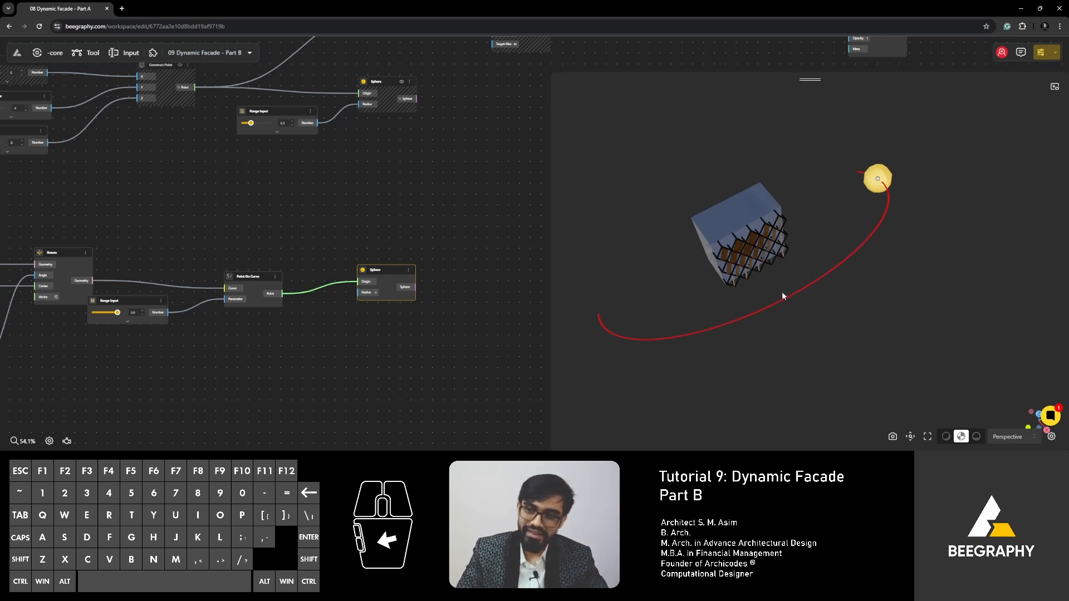
Shift the Sphere and Range Input nodes slightly, and set the Parameter's Range Input to 0 to send the sphere to the arc's start
{"action": "left_click_drag", "start_coordinate": [379, 270], "coordinate": [356, 288]}
{"action": "left_click_drag", "start_coordinate": [78, 228], "coordinate": [288, 220]}
{"action": "scroll", "coordinate": [309, 306], "scroll_direction": "up", "scroll_amount": 5}
{"action": "scroll", "coordinate": [360, 282], "scroll_direction": "up", "scroll_amount": 2}
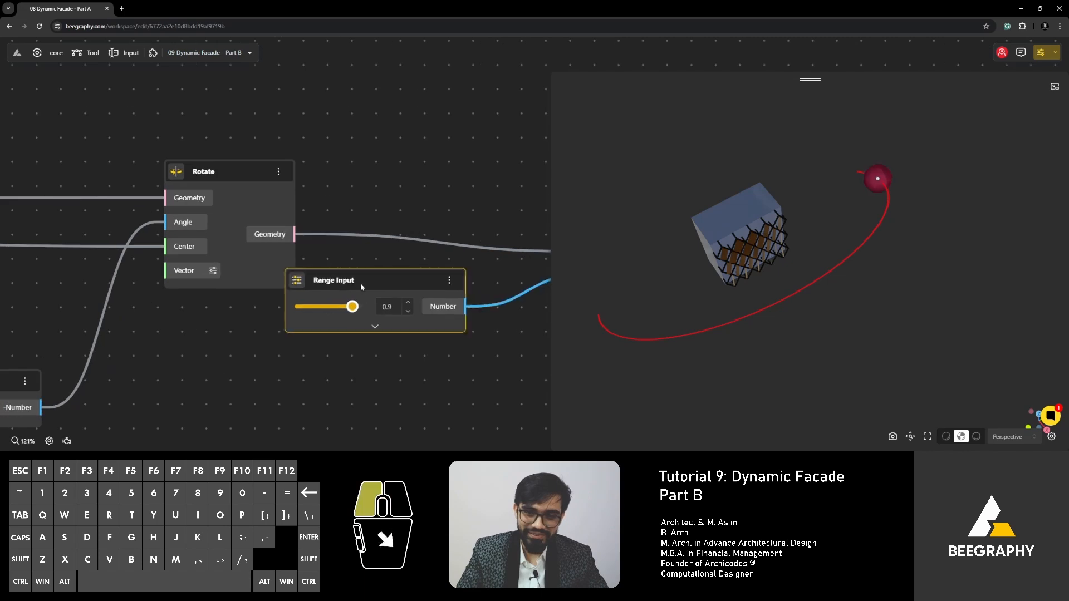
{"action": "left_click_drag", "start_coordinate": [360, 319], "coordinate": [301, 317]}
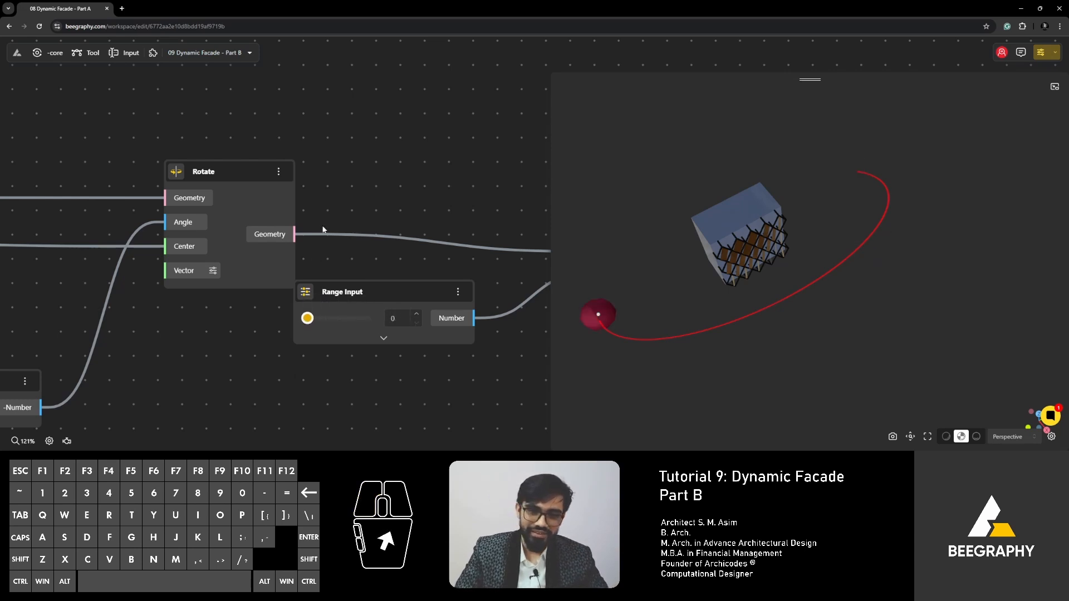
Add a Remap Numbers node above Point On Curve and connect the Parameter Range Input's Number output to its Number input
{"action": "scroll", "coordinate": [211, 243], "scroll_direction": "down", "scroll_amount": 4}
{"action": "double_click", "coordinate": [375, 206]}
{"action": "type", "text": "remap"}
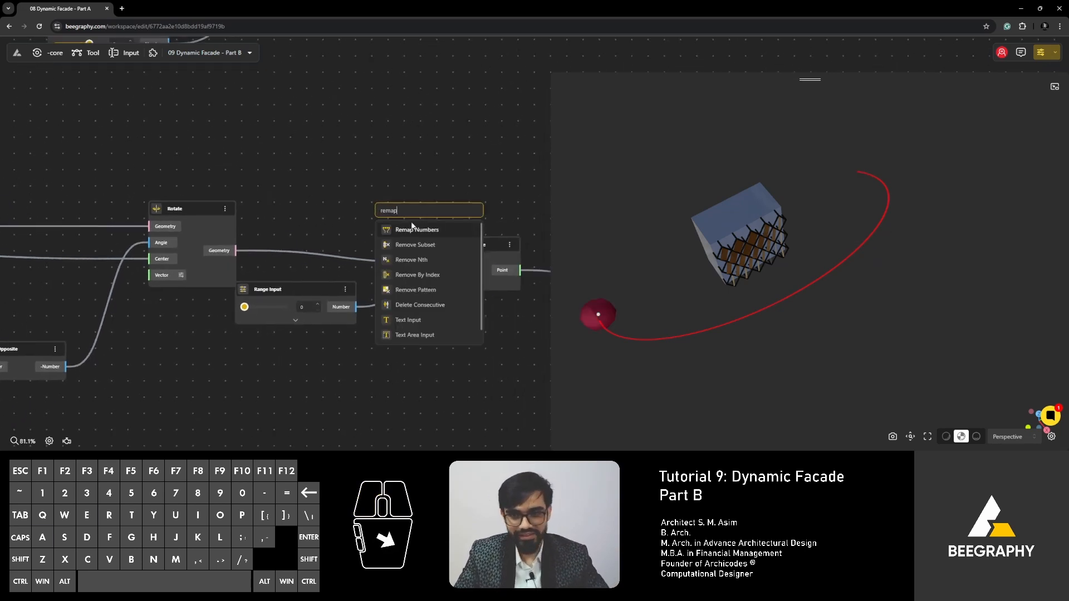
{"action": "left_click", "coordinate": [423, 230]}
{"action": "left_click_drag", "start_coordinate": [422, 228], "coordinate": [424, 182]}
{"action": "left_click", "coordinate": [341, 279]}
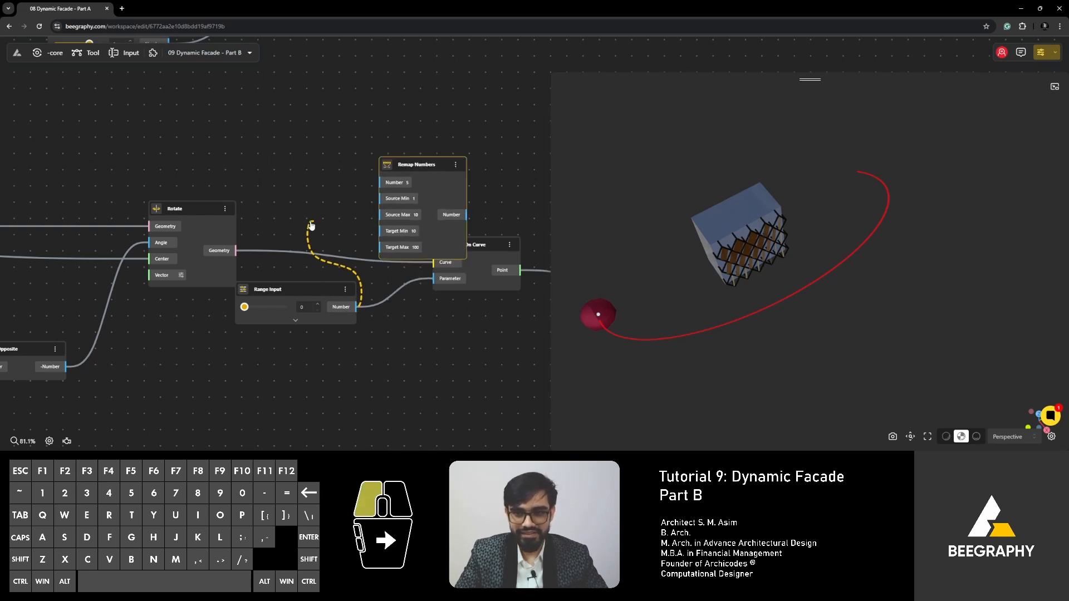
{"action": "left_click_drag", "start_coordinate": [336, 181], "coordinate": [463, 142]}
{"action": "scroll", "coordinate": [478, 177], "scroll_direction": "up", "scroll_amount": 4}
{"action": "scroll", "coordinate": [207, 302], "scroll_direction": "up", "scroll_amount": 2}
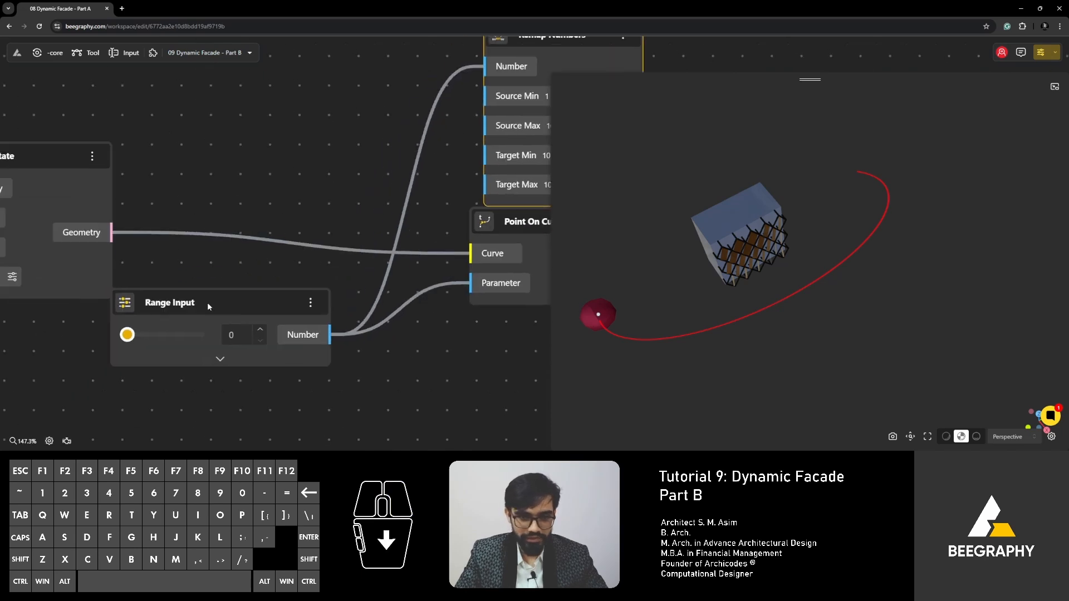
{"action": "mouse_move", "coordinate": [207, 302]}
{"action": "left_mouse_down"}
{"action": "mouse_move", "coordinate": [216, 297]}
{"action": "mouse_move", "coordinate": [223, 311]}
{"action": "left_mouse_up"}
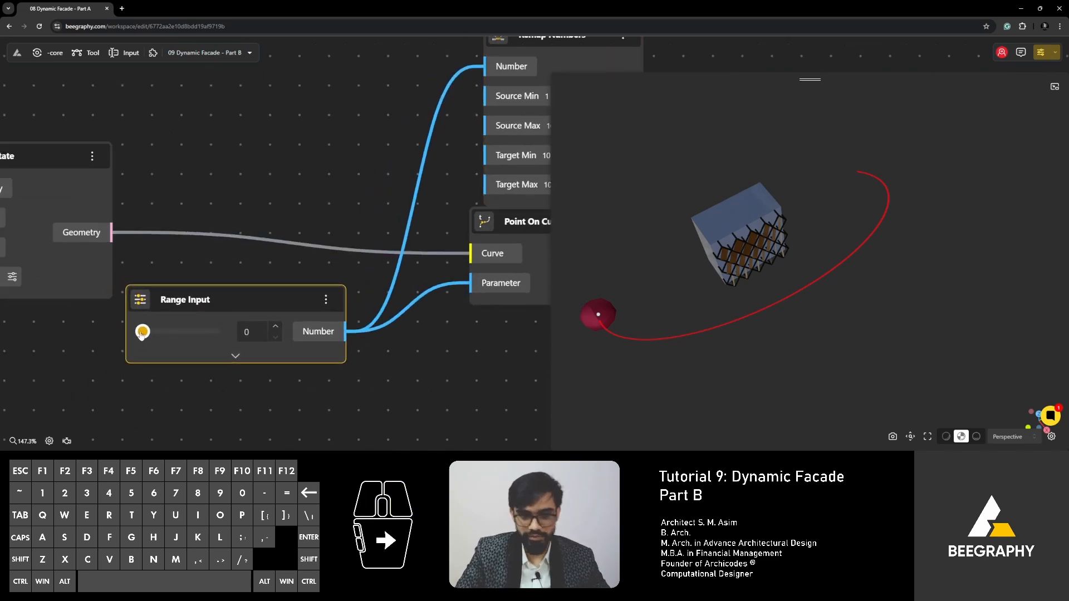
Set the Remap Numbers node's Source Min to 0 and Source Max to 1
{"action": "right_click_drag", "start_coordinate": [274, 254], "coordinate": [20, 359]}
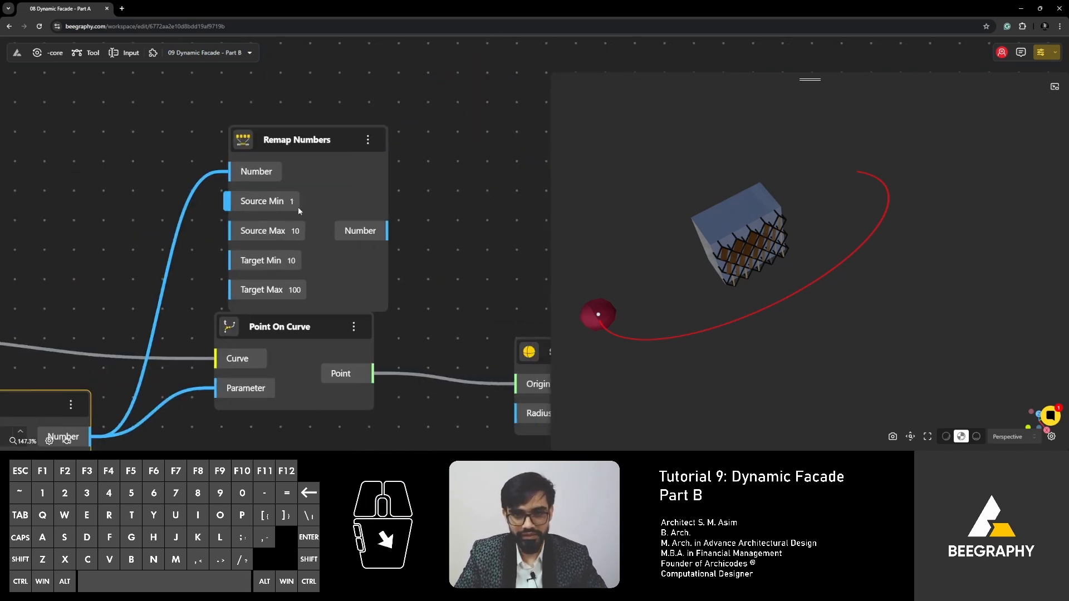
{"action": "right_click", "coordinate": [295, 201]}
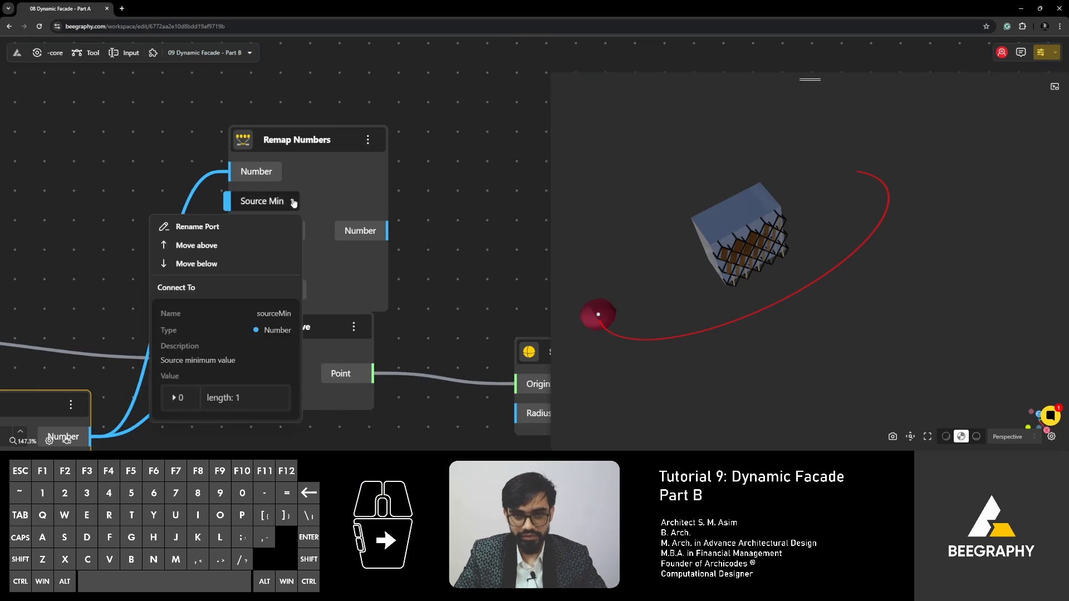
{"action": "left_click", "coordinate": [292, 202]}
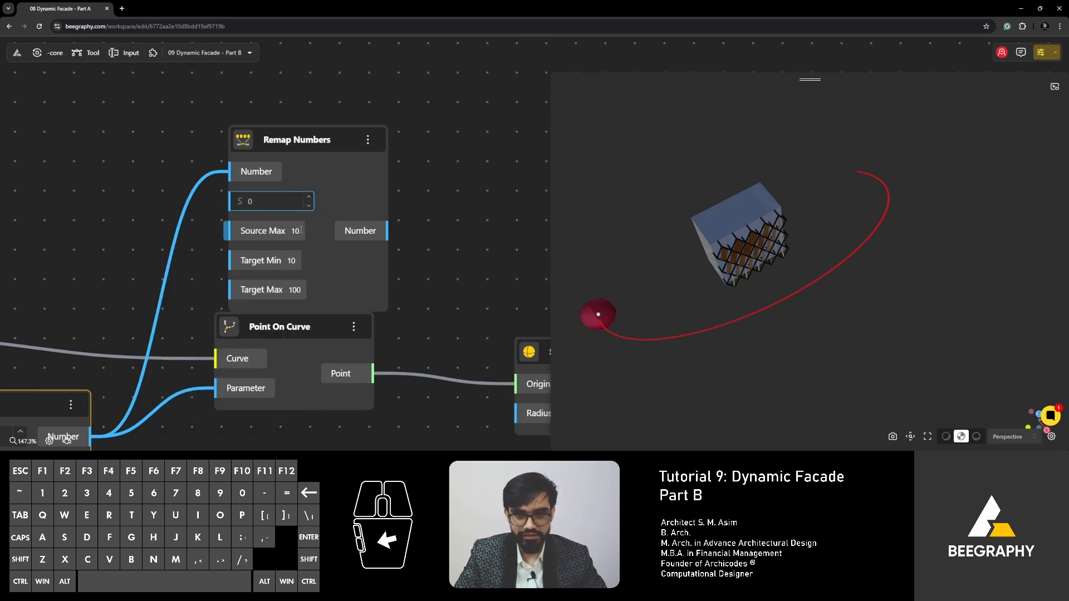
{"action": "left_click", "coordinate": [301, 230]}
{"action": "left_click", "coordinate": [309, 237]}
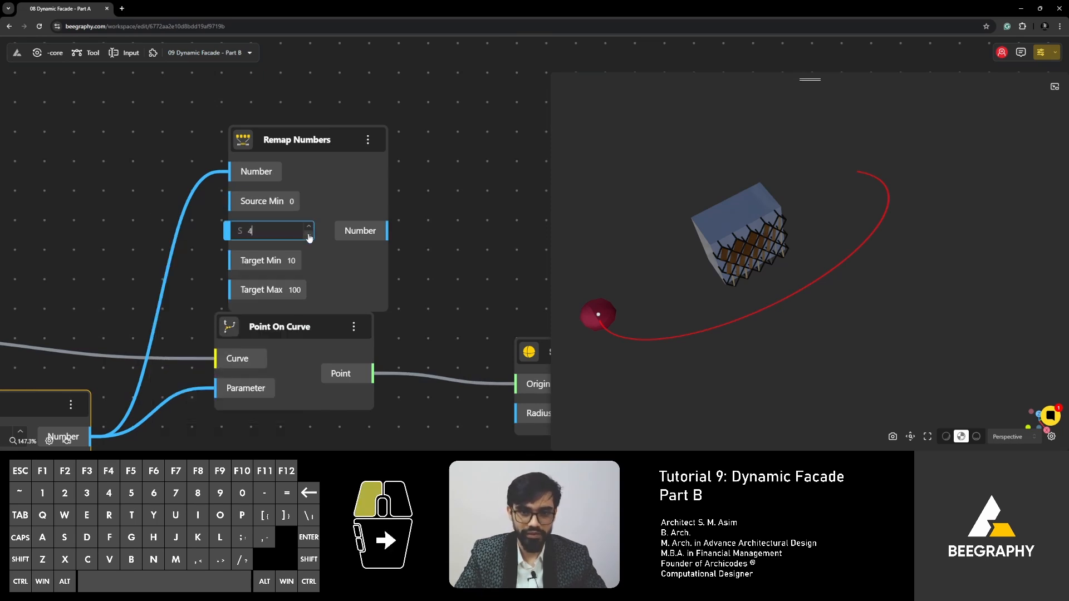
{"action": "left_click", "coordinate": [93, 219]}
{"action": "scroll", "coordinate": [97, 217], "scroll_direction": "down", "scroll_amount": 3}
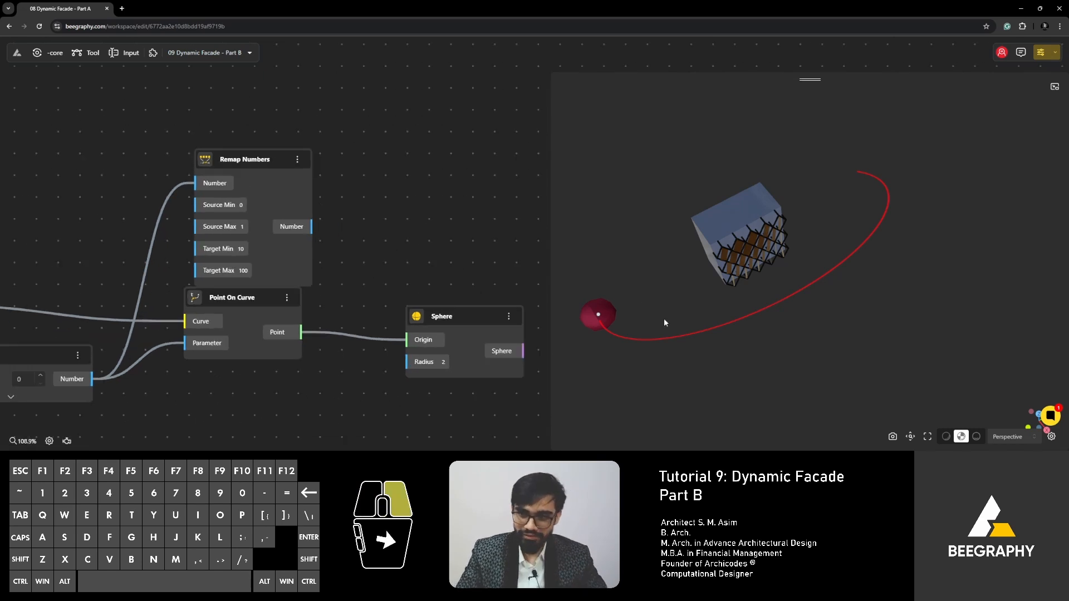
Move the Remap Numbers node higher so it sits clear of the Point On Curve node
{"action": "left_click_drag", "start_coordinate": [664, 318], "coordinate": [713, 293]}
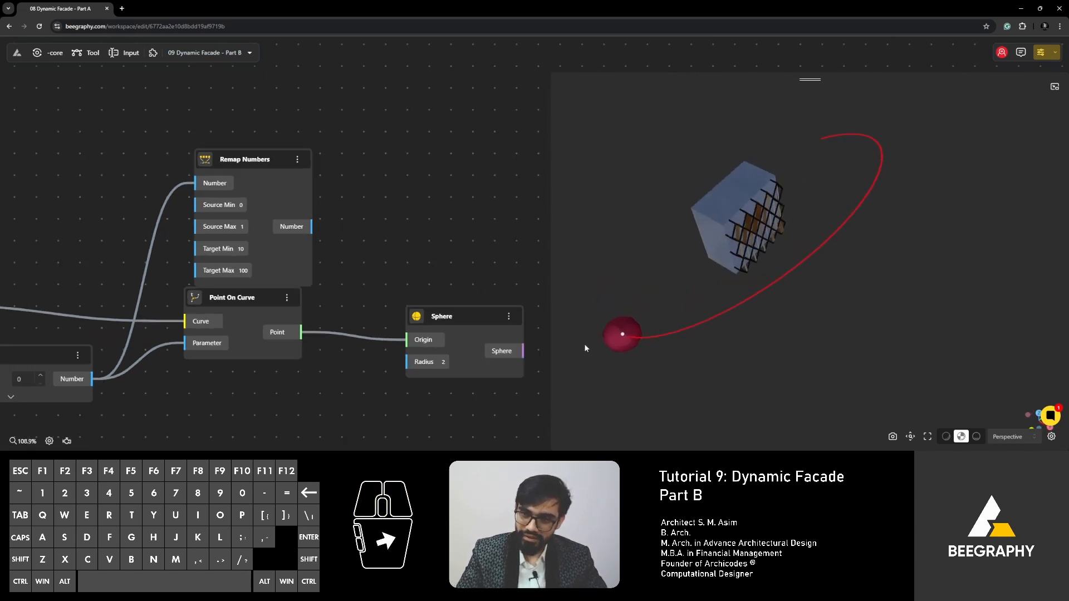
{"action": "scroll", "coordinate": [675, 319], "scroll_direction": "down", "scroll_amount": 2}
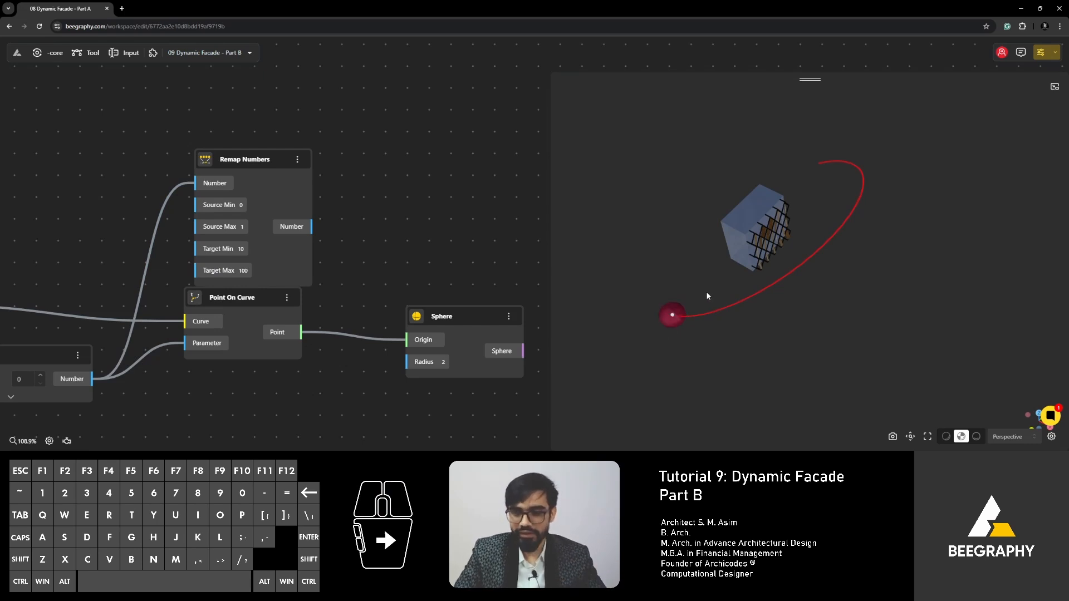
{"action": "scroll", "coordinate": [348, 222], "scroll_direction": "down", "scroll_amount": 4}
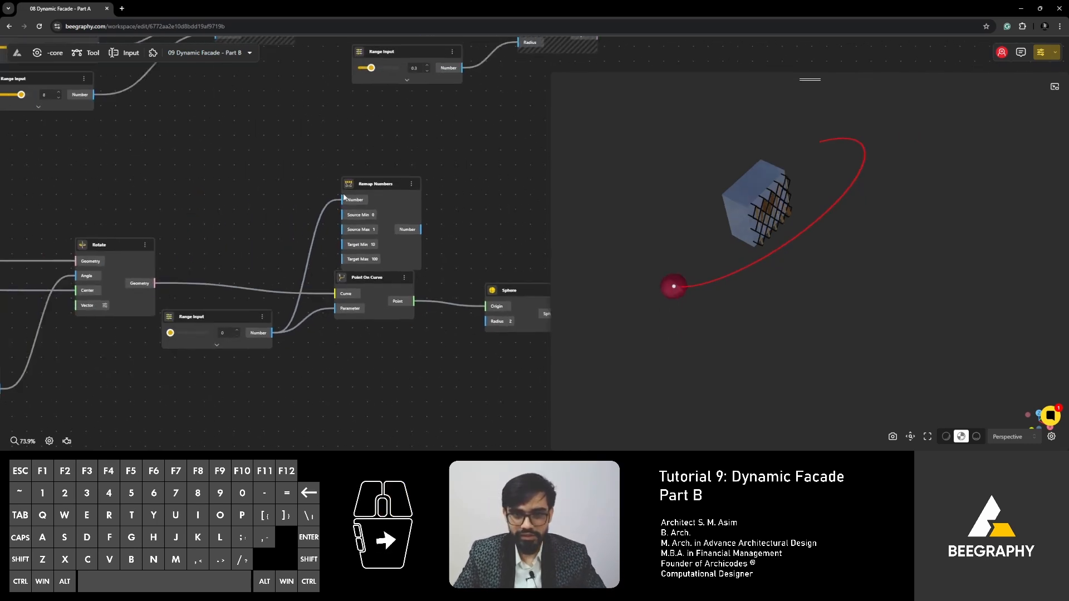
{"action": "left_click_drag", "start_coordinate": [354, 216], "coordinate": [361, 186]}
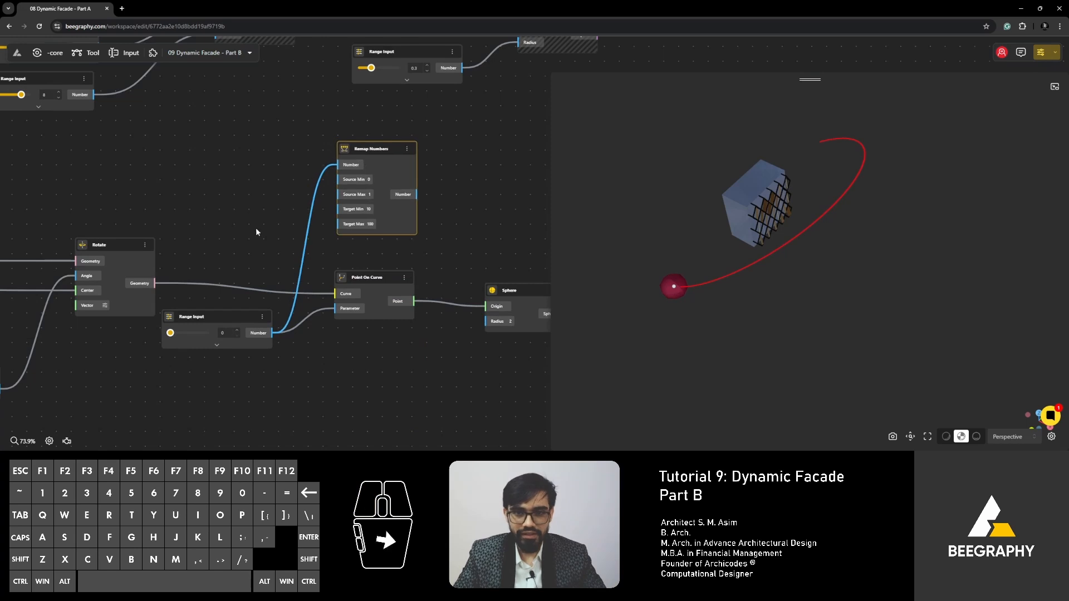
Add a Range Input node with the value 90 and place it beside the Remap Numbers node, above Rotate
{"action": "double_click", "coordinate": [252, 222]}
{"action": "type", "text": "90"}
{"action": "left_click", "coordinate": [292, 259]}
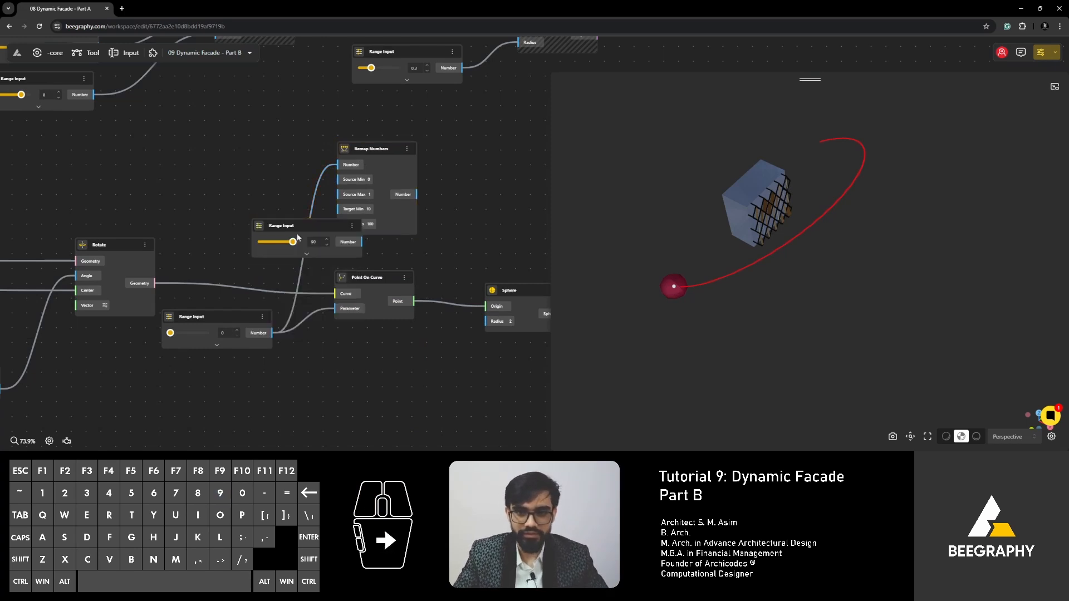
{"action": "left_click_drag", "start_coordinate": [281, 228], "coordinate": [215, 196]}
{"action": "scroll", "coordinate": [215, 195], "scroll_direction": "up", "scroll_amount": 4}
Search the node library for "negative" and add an Opposite node below the 90 Range Input
{"action": "double_click", "coordinate": [260, 274]}
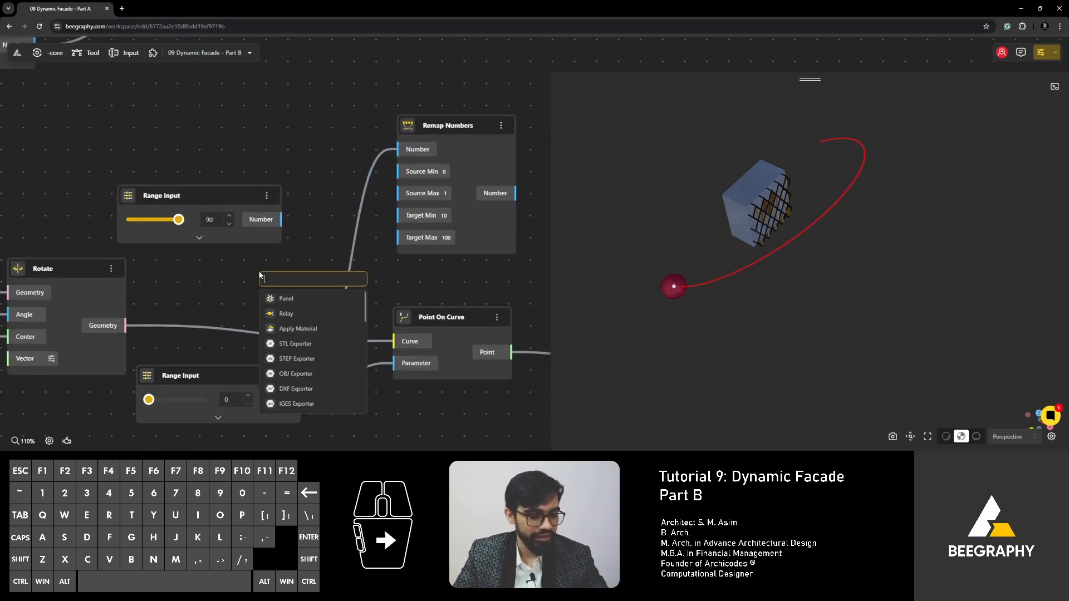
{"action": "type", "text": "negh"}
{"action": "key", "text": "BackSpace"}
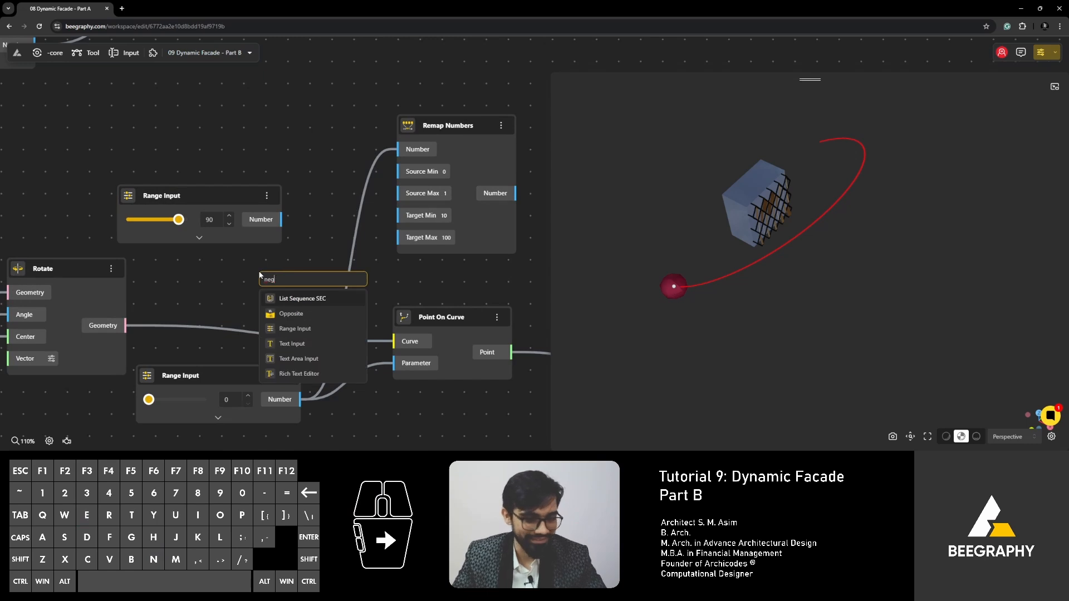
{"action": "type", "text": "ative"}
{"action": "left_click", "coordinate": [329, 300]}
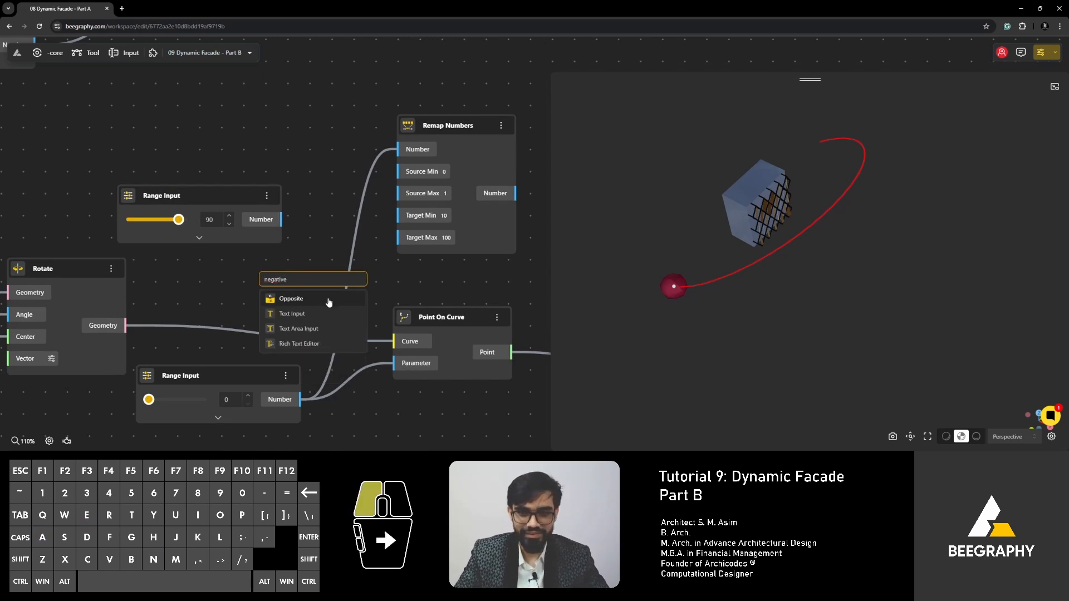
Wire the 90 Range Input to Remap Numbers' Target Min and, through the Opposite node, to Target Max
{"action": "left_click_drag", "start_coordinate": [279, 220], "coordinate": [261, 306]}
{"action": "left_click_drag", "start_coordinate": [378, 307], "coordinate": [397, 238]}
{"action": "left_click_drag", "start_coordinate": [305, 284], "coordinate": [311, 253]}
{"action": "left_click_drag", "start_coordinate": [209, 195], "coordinate": [147, 186]}
{"action": "scroll", "coordinate": [181, 224], "scroll_direction": "down", "scroll_amount": 2}
{"action": "left_click", "coordinate": [409, 271]}
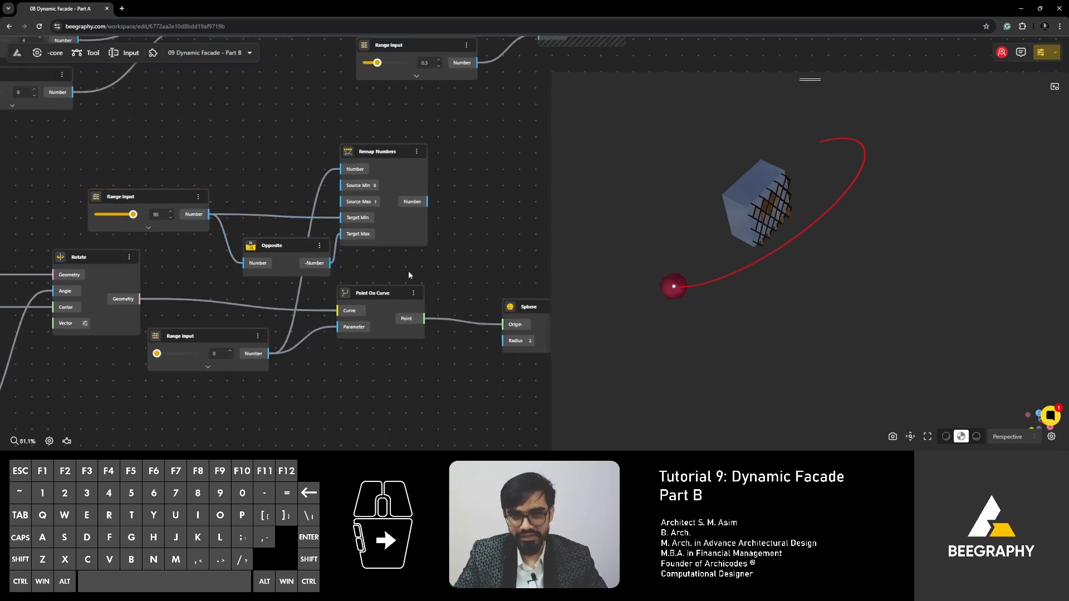
Connect a Panel to the new Remap Numbers output, expand its list, and test the values with the Parameter slider
{"action": "left_click_drag", "start_coordinate": [475, 220], "coordinate": [430, 218]}
{"action": "double_click", "coordinate": [385, 236]}
{"action": "left_click", "coordinate": [413, 260]}
{"action": "left_click_drag", "start_coordinate": [333, 220], "coordinate": [398, 229]}
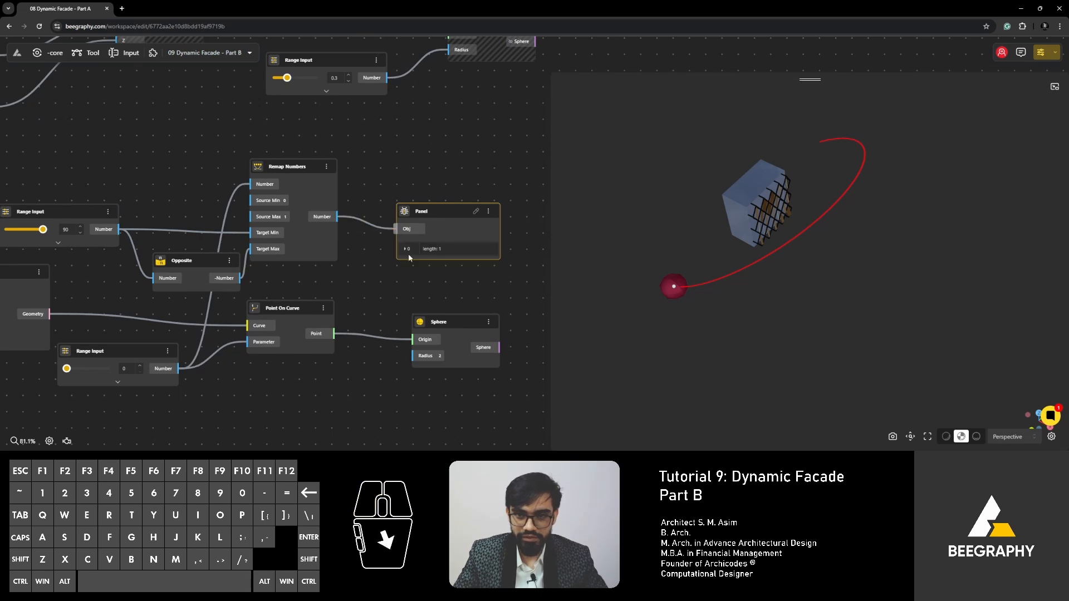
{"action": "left_click", "coordinate": [404, 249]}
{"action": "right_click_drag", "start_coordinate": [320, 306], "coordinate": [351, 245]}
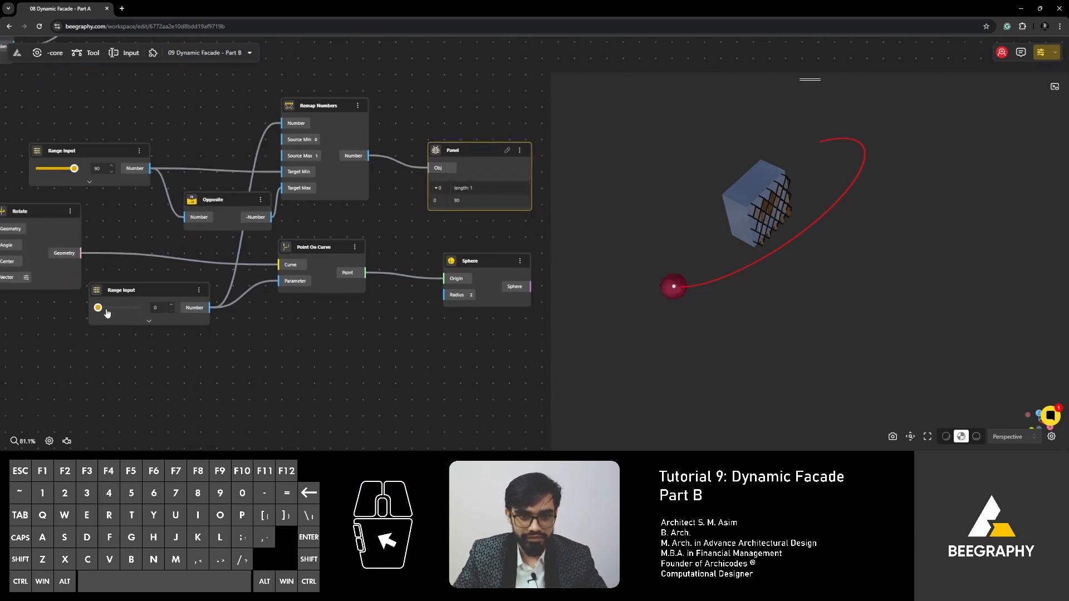
{"action": "mouse_move", "coordinate": [98, 307]}
{"action": "left_mouse_down"}
{"action": "mouse_move", "coordinate": [145, 313]}
{"action": "mouse_move", "coordinate": [95, 308]}
{"action": "left_mouse_up"}
Locate the facade's DegToRad node and try to detach the wire from its Degree input
{"action": "right_click_drag", "start_coordinate": [356, 205], "coordinate": [209, 333]}
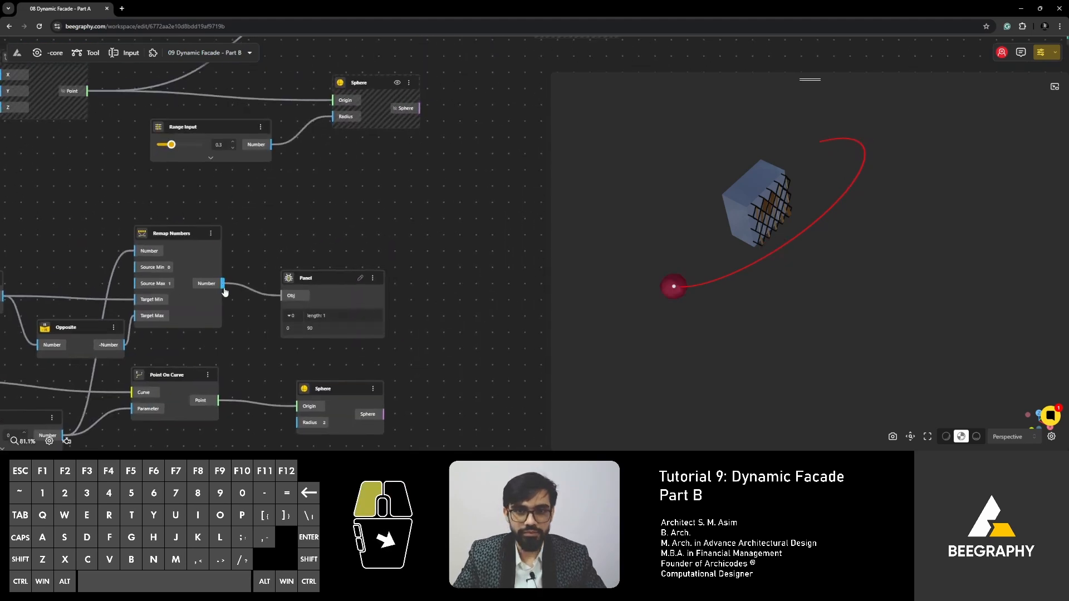
{"action": "scroll", "coordinate": [254, 300], "scroll_direction": "down", "scroll_amount": 2}
{"action": "left_click_drag", "start_coordinate": [235, 290], "coordinate": [237, 291]}
{"action": "left_click", "coordinate": [308, 231]}
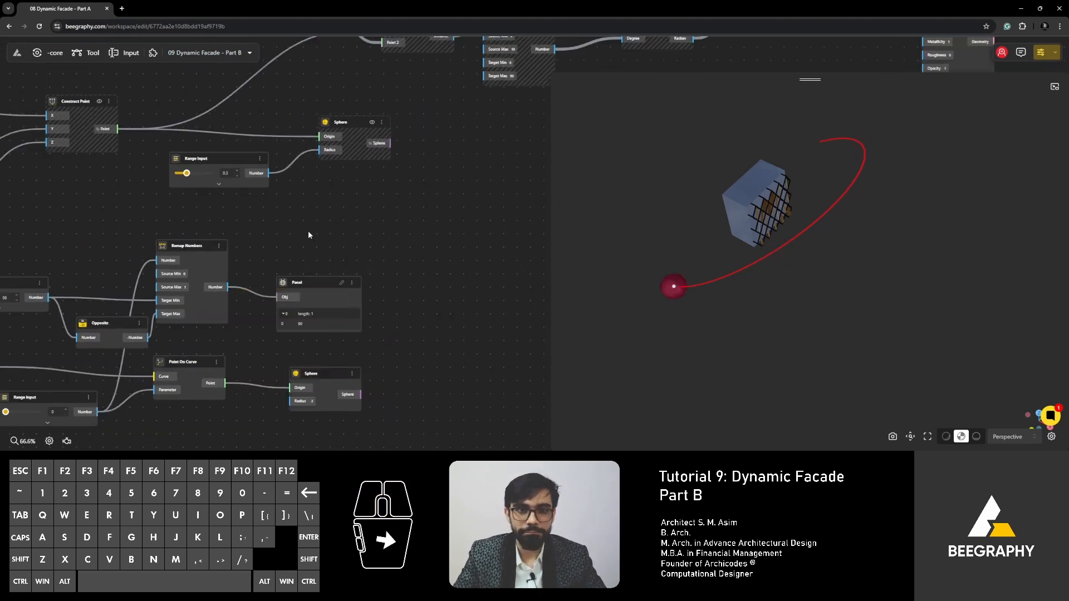
{"action": "scroll", "coordinate": [334, 283], "scroll_direction": "down", "scroll_amount": 4}
{"action": "right_click_drag", "start_coordinate": [334, 283], "coordinate": [147, 343]}
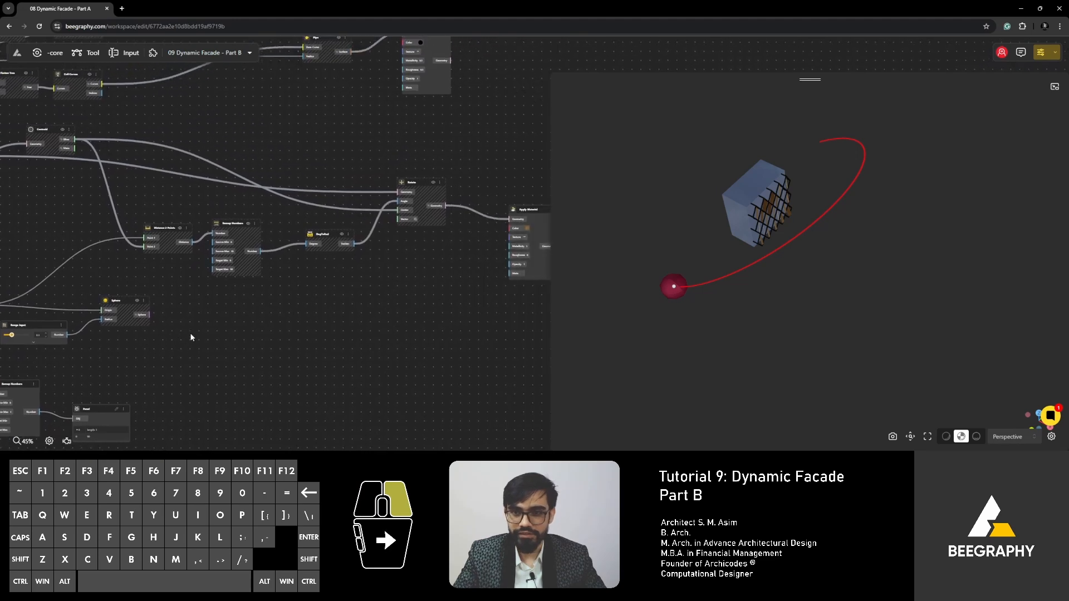
{"action": "right_click_drag", "start_coordinate": [296, 323], "coordinate": [233, 333]}
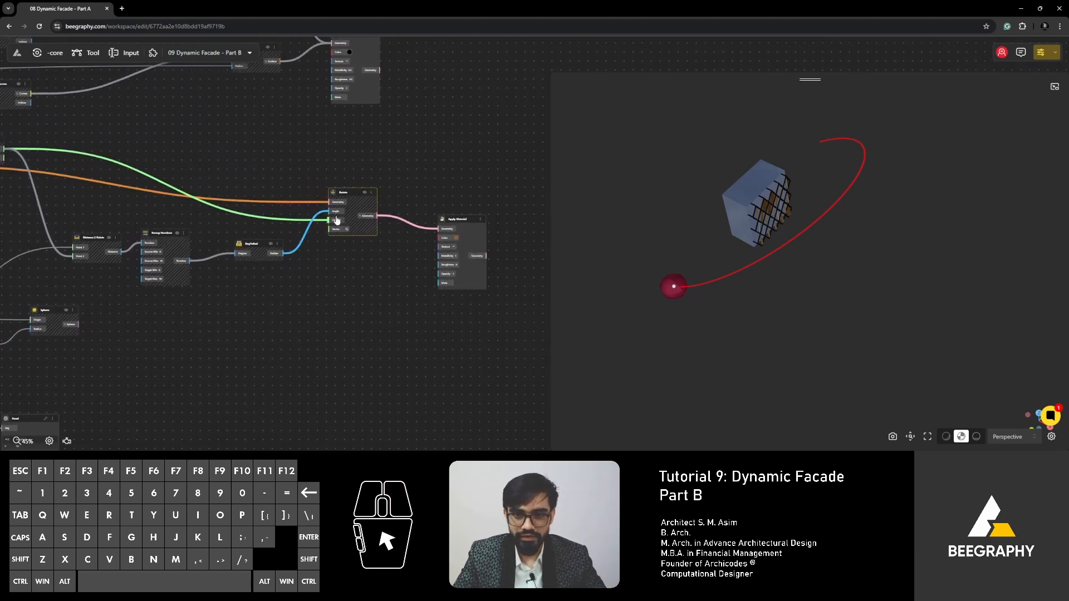
{"action": "scroll", "coordinate": [337, 219], "scroll_direction": "up", "scroll_amount": 5}
{"action": "right_click_drag", "start_coordinate": [285, 258], "coordinate": [443, 200]}
{"action": "left_click_drag", "start_coordinate": [328, 220], "coordinate": [357, 186]}
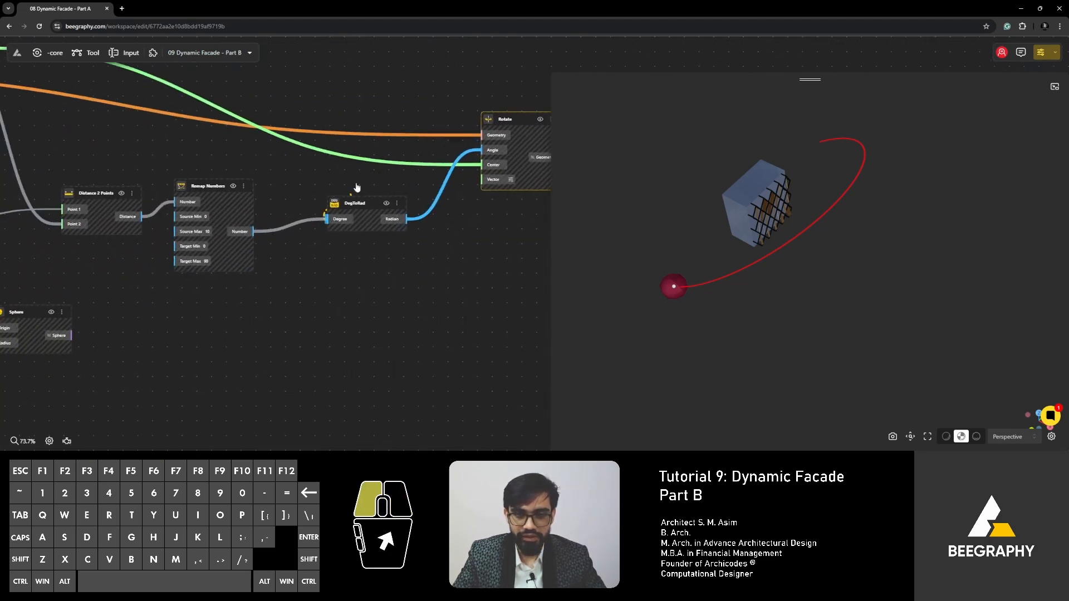
{"action": "left_click_drag", "start_coordinate": [309, 271], "coordinate": [316, 222]}
{"action": "right_click_drag", "start_coordinate": [297, 272], "coordinate": [347, 222]}
{"action": "left_click", "coordinate": [343, 250]}
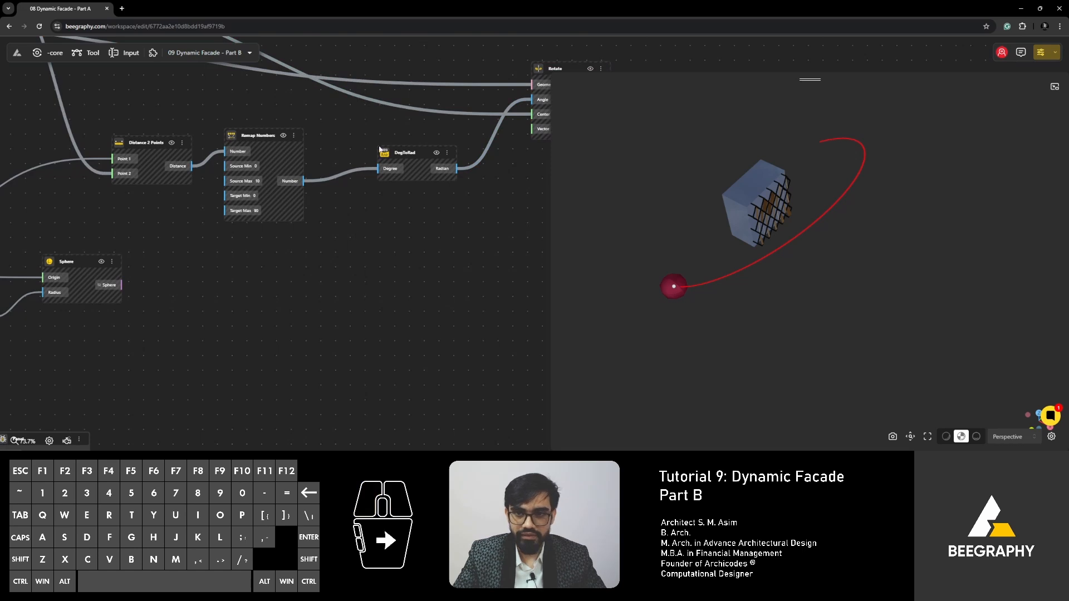
Replace the DegToRad node's Degree input with the Number output of the slider's Remap Numbers node
{"action": "left_click_drag", "start_coordinate": [399, 156], "coordinate": [382, 147]}
{"action": "right_click_drag", "start_coordinate": [429, 189], "coordinate": [359, 191]}
{"action": "scroll", "coordinate": [473, 172], "scroll_direction": "down", "scroll_amount": 2}
{"action": "left_click_drag", "start_coordinate": [344, 141], "coordinate": [369, 172]}
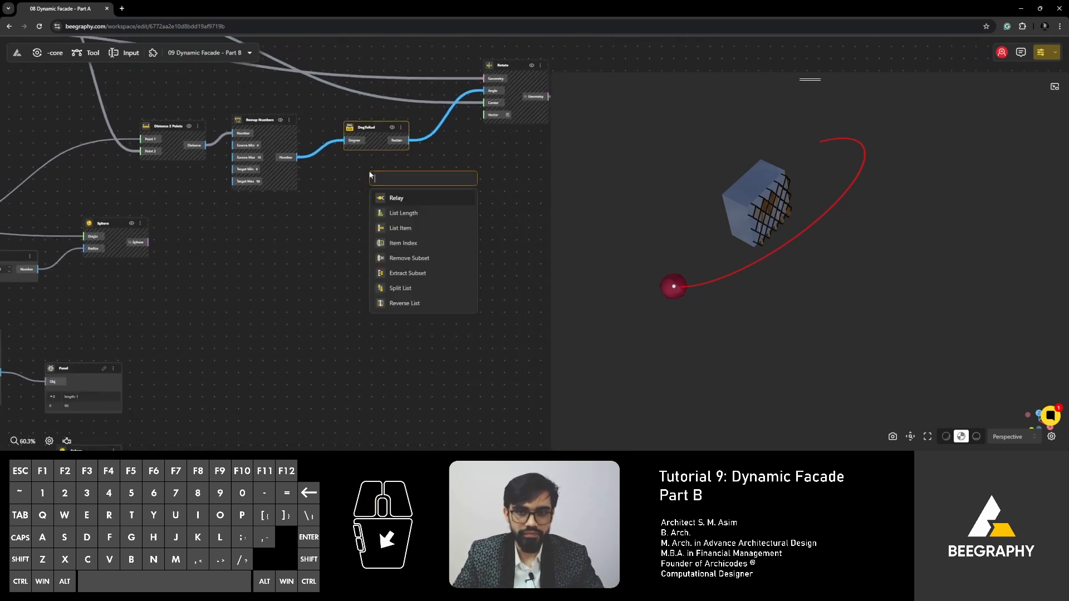
{"action": "right_click_drag", "start_coordinate": [304, 237], "coordinate": [406, 204]}
{"action": "right_click_drag", "start_coordinate": [327, 269], "coordinate": [354, 255]}
{"action": "left_click_drag", "start_coordinate": [130, 325], "coordinate": [478, 98]}
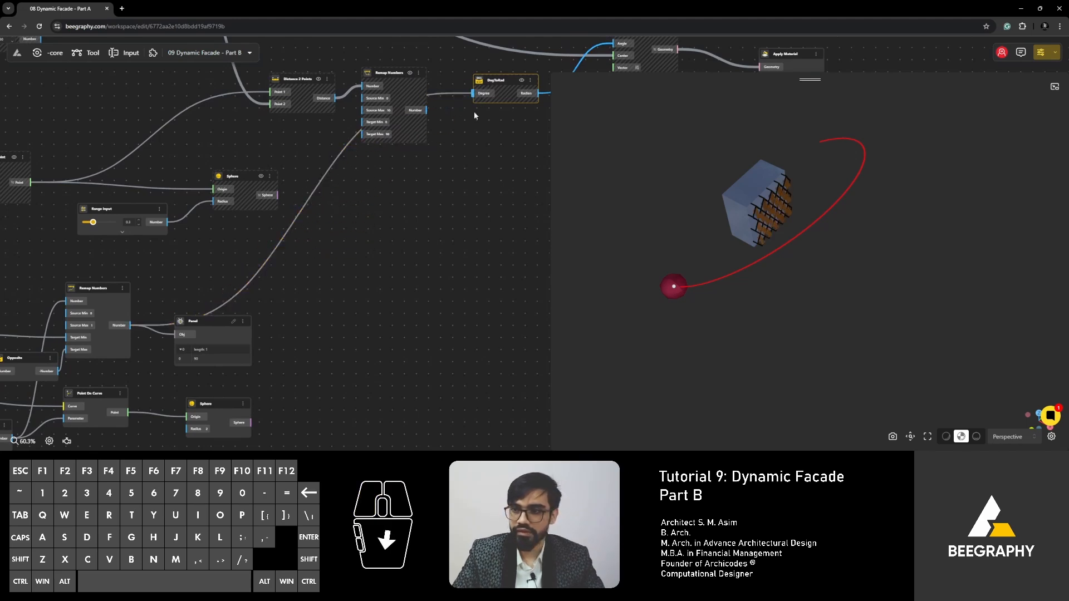
Set the Parameter Range Input to 0.2 and examine the facade panels from the sphere's side
{"action": "right_click_drag", "start_coordinate": [470, 234], "coordinate": [357, 301]}
{"action": "left_click_drag", "start_coordinate": [757, 272], "coordinate": [777, 288]}
{"action": "scroll", "coordinate": [448, 173], "scroll_direction": "down", "scroll_amount": 2}
{"action": "right_click_drag", "start_coordinate": [448, 173], "coordinate": [557, 120]}
{"action": "right_click_drag", "start_coordinate": [122, 267], "coordinate": [306, 183]}
{"action": "scroll", "coordinate": [310, 220], "scroll_direction": "up", "scroll_amount": 8}
{"action": "left_click_drag", "start_coordinate": [313, 287], "coordinate": [320, 289]}
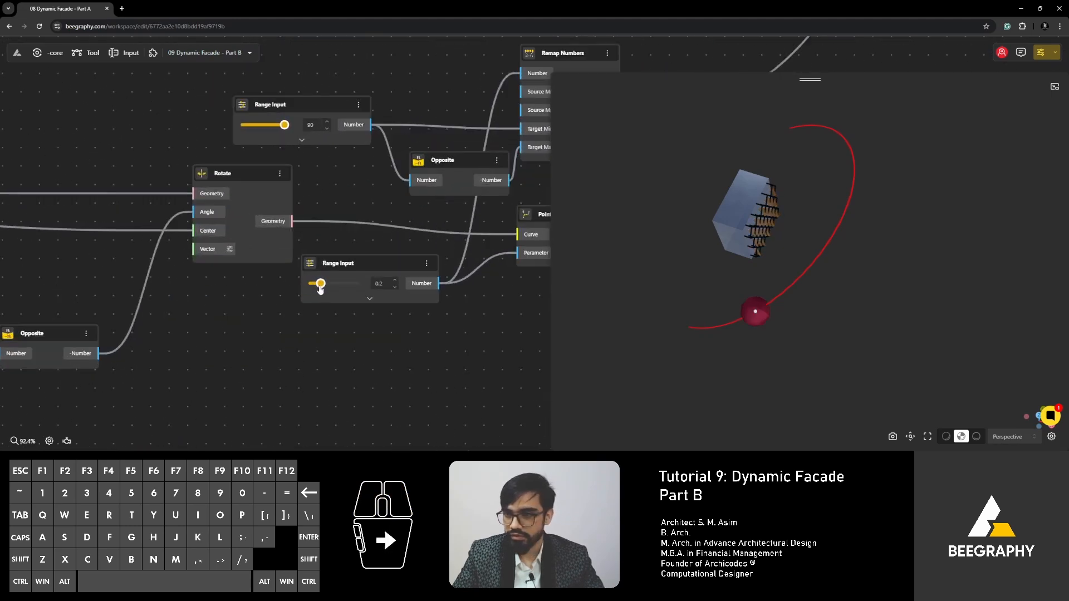
{"action": "left_click_drag", "start_coordinate": [696, 255], "coordinate": [685, 229]}
{"action": "scroll", "coordinate": [687, 230], "scroll_direction": "up", "scroll_amount": 5}
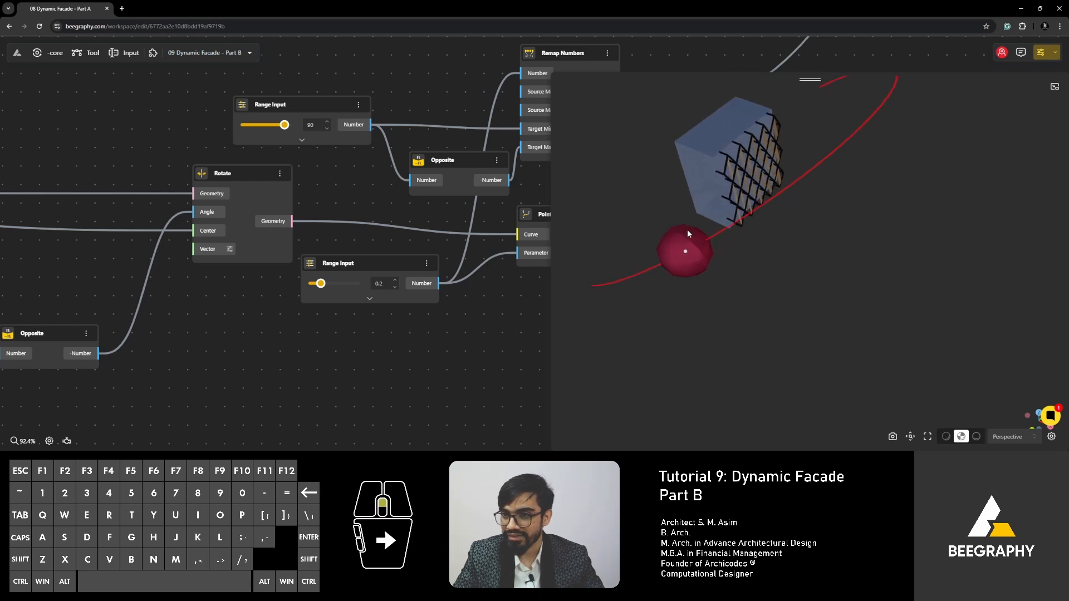
{"action": "right_click_drag", "start_coordinate": [687, 229], "coordinate": [760, 247]}
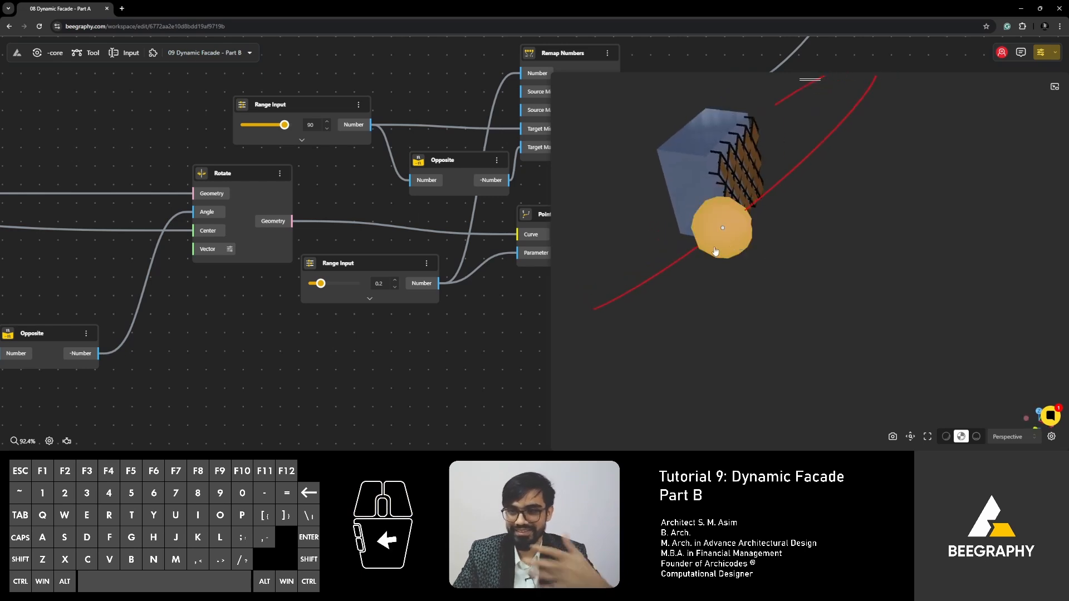
Set the Parameter Range Input to 0.7 and inspect the sphere and facade from above
{"action": "mouse_move", "coordinate": [325, 287]}
{"action": "left_mouse_down"}
{"action": "mouse_move", "coordinate": [371, 277]}
{"action": "mouse_move", "coordinate": [344, 286]}
{"action": "left_mouse_up"}
{"action": "right_click_drag", "start_coordinate": [758, 216], "coordinate": [762, 256]}
{"action": "left_click_drag", "start_coordinate": [761, 256], "coordinate": [791, 281]}
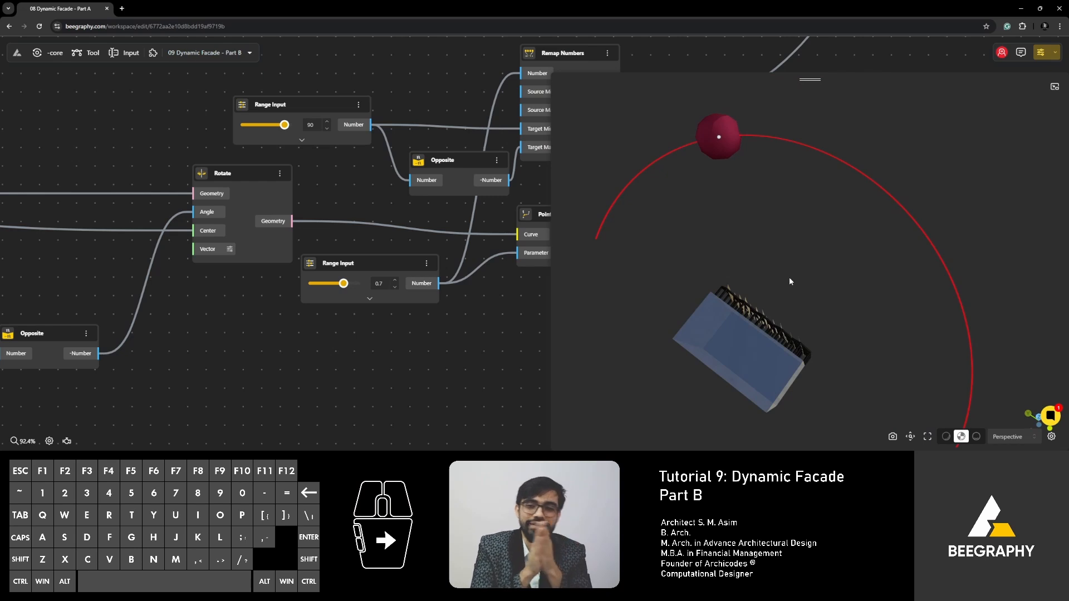
Swap the remap targets so Opposite feeds Target Min and the 90 Range Input feeds Target Max, and reposition Opposite between them
{"action": "right_click_drag", "start_coordinate": [477, 141], "coordinate": [253, 264]}
{"action": "left_click_drag", "start_coordinate": [233, 283], "coordinate": [218, 176]}
{"action": "left_click_drag", "start_coordinate": [295, 254], "coordinate": [295, 272]}
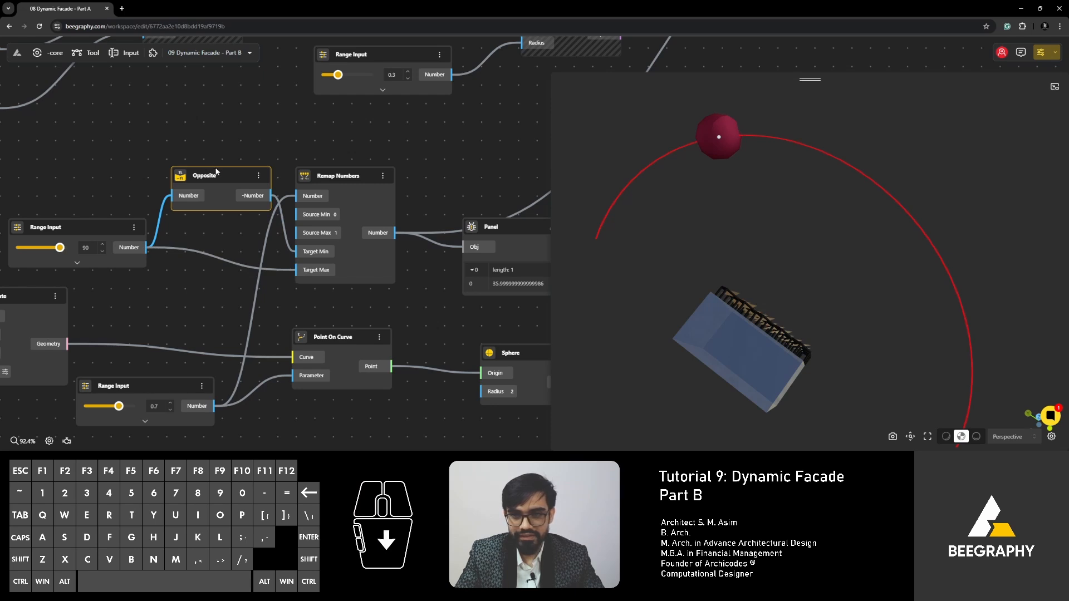
{"action": "left_click_drag", "start_coordinate": [216, 172], "coordinate": [215, 211]}
{"action": "right_click_drag", "start_coordinate": [207, 204], "coordinate": [319, 183]}
{"action": "left_click_drag", "start_coordinate": [201, 209], "coordinate": [128, 206]}
{"action": "left_click_drag", "start_coordinate": [324, 195], "coordinate": [296, 197]}
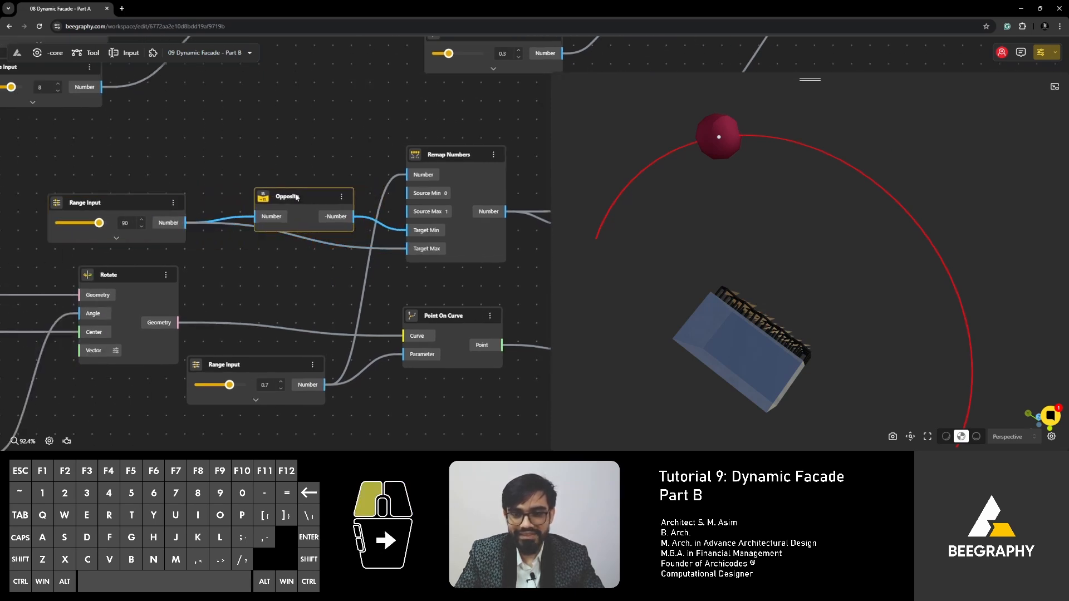
Sweep the Parameter Range Input from 0.2 upward and examine how the facade panels react to the sphere's position
{"action": "left_click_drag", "start_coordinate": [769, 268], "coordinate": [779, 378]}
{"action": "right_click_drag", "start_coordinate": [273, 328], "coordinate": [303, 276]}
{"action": "left_click_drag", "start_coordinate": [283, 319], "coordinate": [229, 357]}
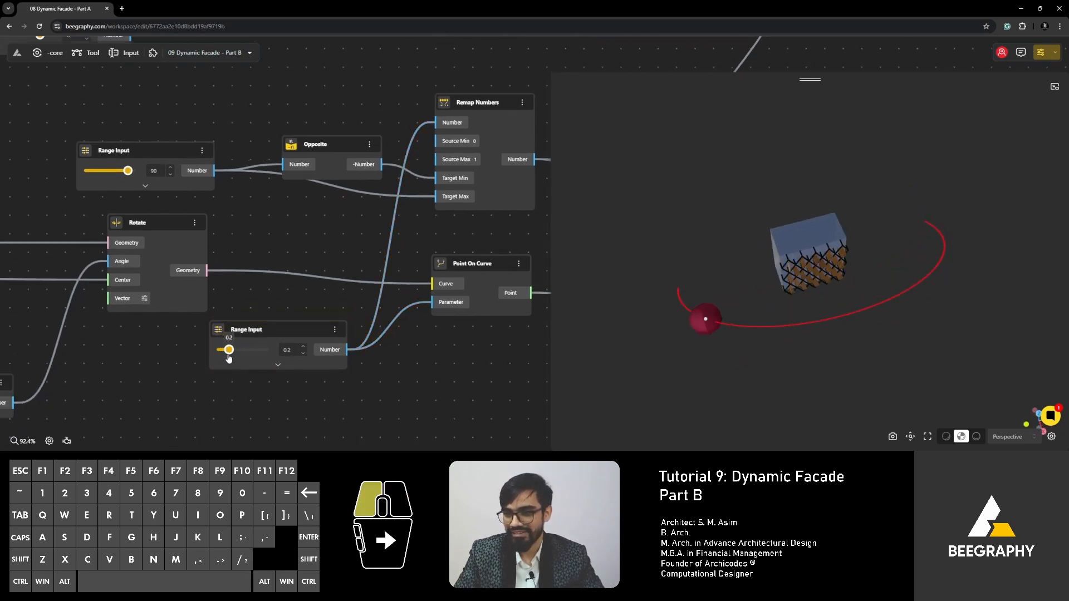
{"action": "left_click_drag", "start_coordinate": [796, 278], "coordinate": [808, 237]}
{"action": "left_click_drag", "start_coordinate": [224, 354], "coordinate": [258, 354]}
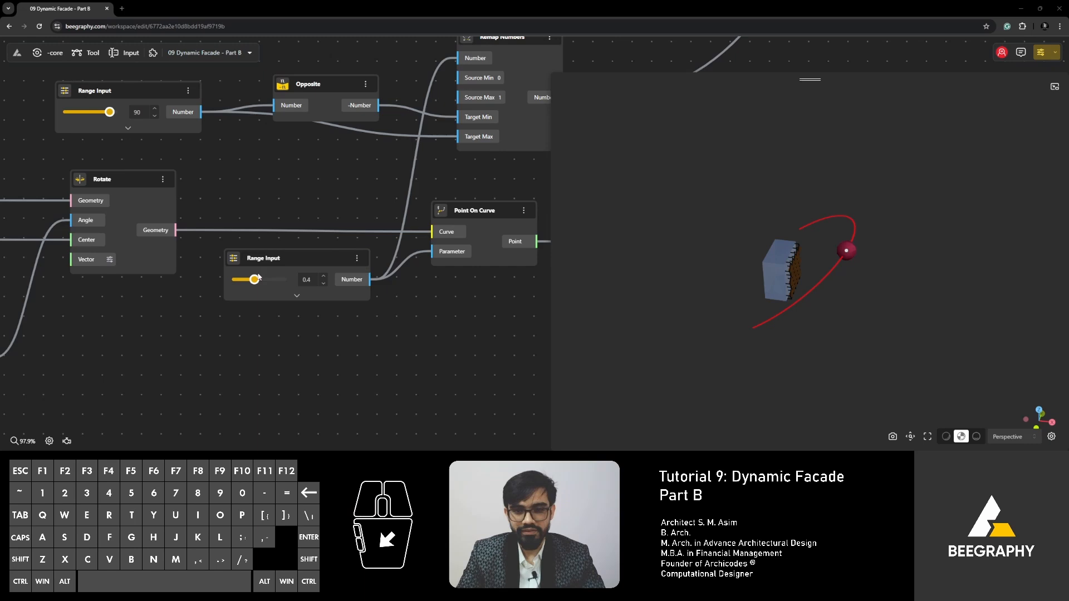
{"action": "left_click_drag", "start_coordinate": [258, 277], "coordinate": [273, 279]}
{"action": "left_click_drag", "start_coordinate": [742, 300], "coordinate": [810, 270]}
{"action": "scroll", "coordinate": [787, 265], "scroll_direction": "up", "scroll_amount": 3}
{"action": "mouse_move", "coordinate": [280, 286]}
{"action": "left_mouse_down"}
{"action": "mouse_move", "coordinate": [236, 285]}
{"action": "mouse_move", "coordinate": [274, 285]}
{"action": "left_mouse_up"}
{"action": "scroll", "coordinate": [211, 342], "scroll_direction": "down", "scroll_amount": 5}
Reconnect the facade's own Remap Numbers output to the DegToRad node's Degree input and adjust the Remap Numbers node's position
{"action": "right_click_drag", "start_coordinate": [511, 185], "coordinate": [303, 315]}
{"action": "scroll", "coordinate": [418, 190], "scroll_direction": "up", "scroll_amount": 5}
{"action": "right_click_drag", "start_coordinate": [467, 253], "coordinate": [191, 311]}
{"action": "scroll", "coordinate": [298, 326], "scroll_direction": "down", "scroll_amount": 4}
{"action": "right_click_drag", "start_coordinate": [331, 334], "coordinate": [488, 284]}
{"action": "left_click_drag", "start_coordinate": [309, 258], "coordinate": [326, 281]}
{"action": "right_click_drag", "start_coordinate": [197, 251], "coordinate": [241, 174]}
{"action": "left_click_drag", "start_coordinate": [241, 174], "coordinate": [235, 158]}
{"action": "left_click_drag", "start_coordinate": [268, 197], "coordinate": [344, 218]}
{"action": "right_click_drag", "start_coordinate": [481, 288], "coordinate": [466, 322]}
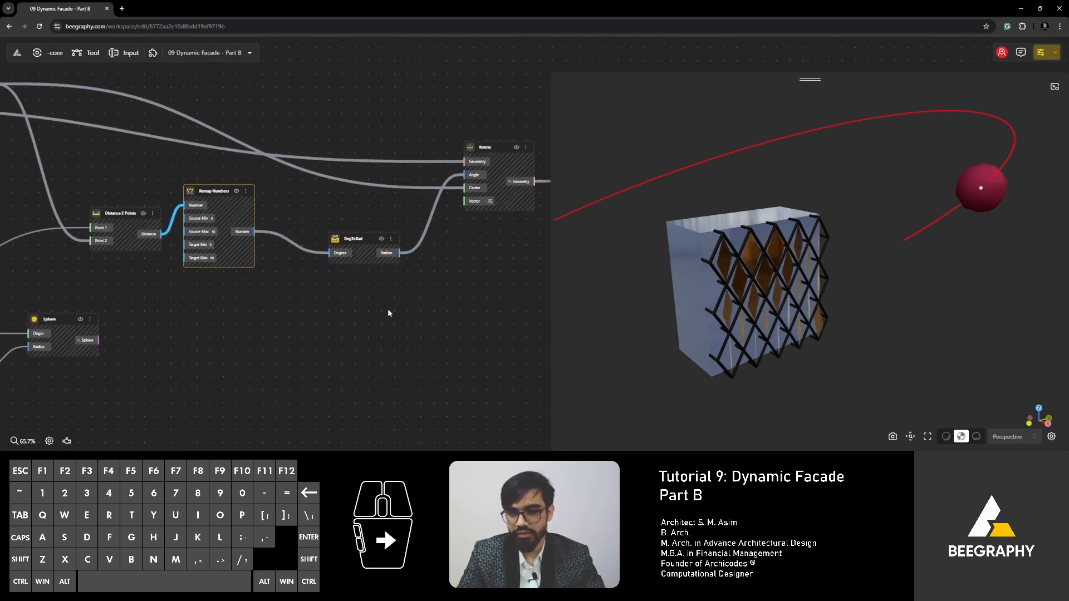
{"action": "right_click_drag", "start_coordinate": [710, 304], "coordinate": [690, 293]}
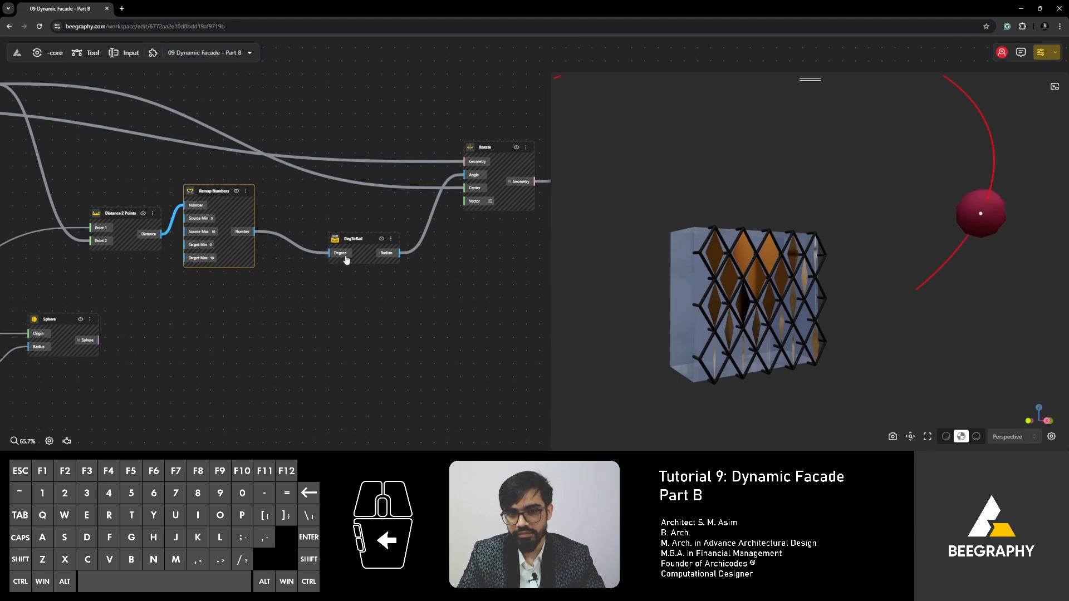
{"action": "left_click_drag", "start_coordinate": [211, 191], "coordinate": [221, 206]}
Set the Construct Point node's Y Range Input to 2 and its Z Range Input to 0
{"action": "right_click_drag", "start_coordinate": [106, 292], "coordinate": [239, 286]}
{"action": "middle_click_drag", "start_coordinate": [148, 273], "coordinate": [415, 273]}
{"action": "scroll", "coordinate": [414, 278], "scroll_direction": "down", "scroll_amount": 6}
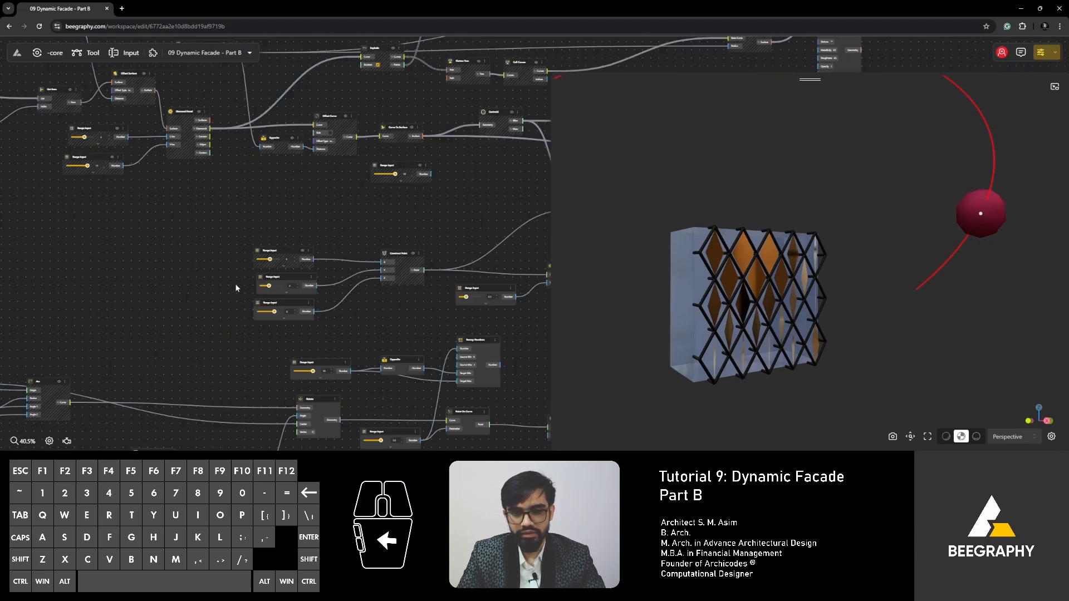
{"action": "scroll", "coordinate": [242, 278], "scroll_direction": "up", "scroll_amount": 10}
{"action": "left_click_drag", "start_coordinate": [284, 307], "coordinate": [270, 309]}
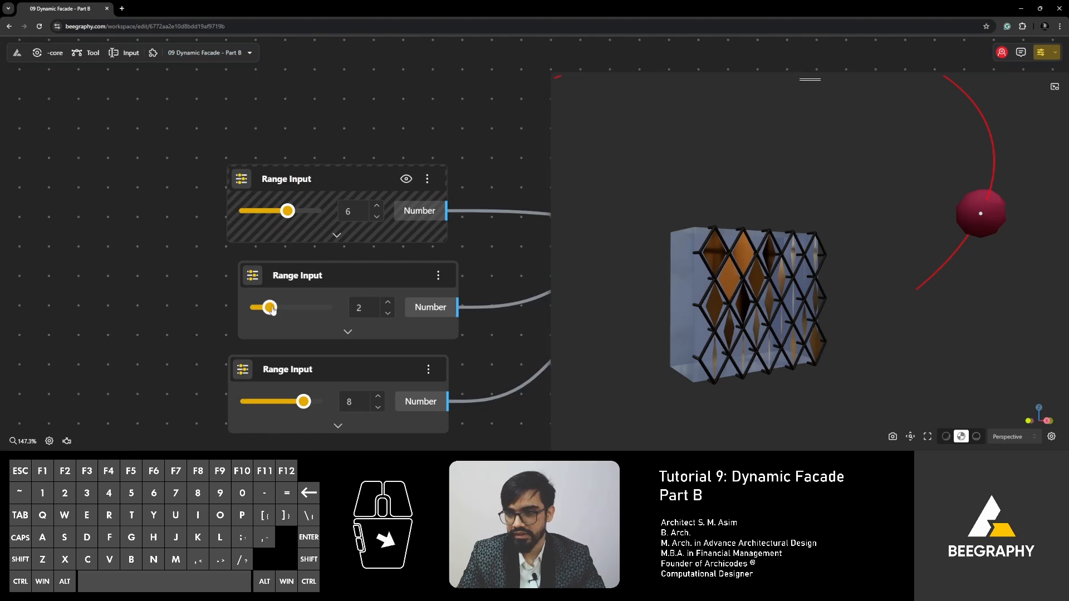
{"action": "left_click_drag", "start_coordinate": [302, 402], "coordinate": [245, 402]}
Turn on the preview of the Sphere at the constructed point and view it against the facade's front
{"action": "scroll", "coordinate": [270, 295], "scroll_direction": "down", "scroll_amount": 3}
{"action": "right_click_drag", "start_coordinate": [216, 277], "coordinate": [50, 274]}
{"action": "right_click_drag", "start_coordinate": [428, 283], "coordinate": [33, 275]}
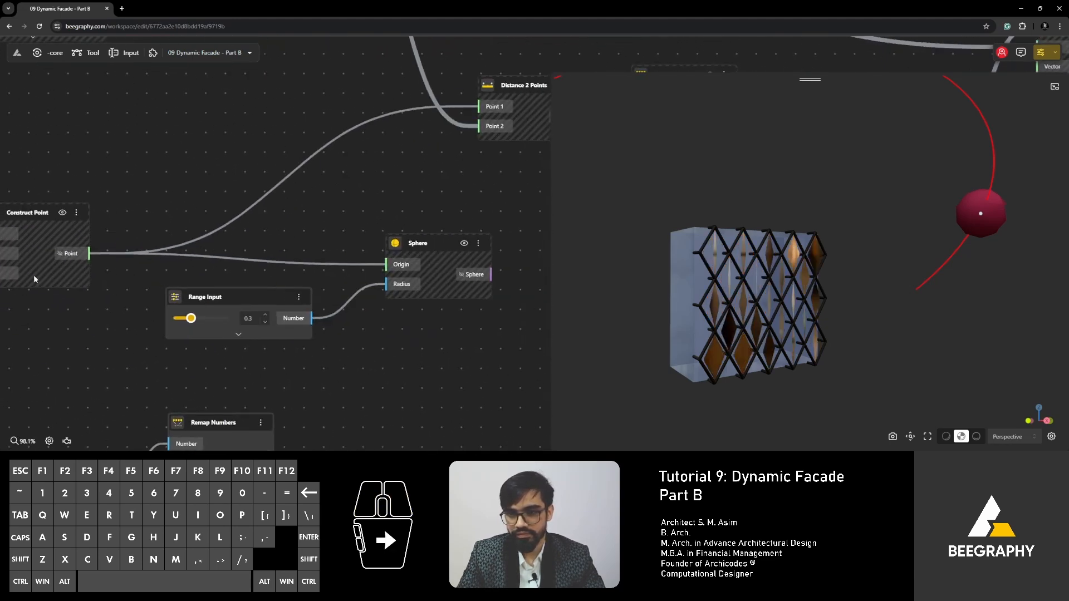
{"action": "scroll", "coordinate": [250, 281], "scroll_direction": "down", "scroll_amount": 3}
{"action": "right_click_drag", "start_coordinate": [367, 265], "coordinate": [282, 274]}
{"action": "left_click", "coordinate": [306, 267]}
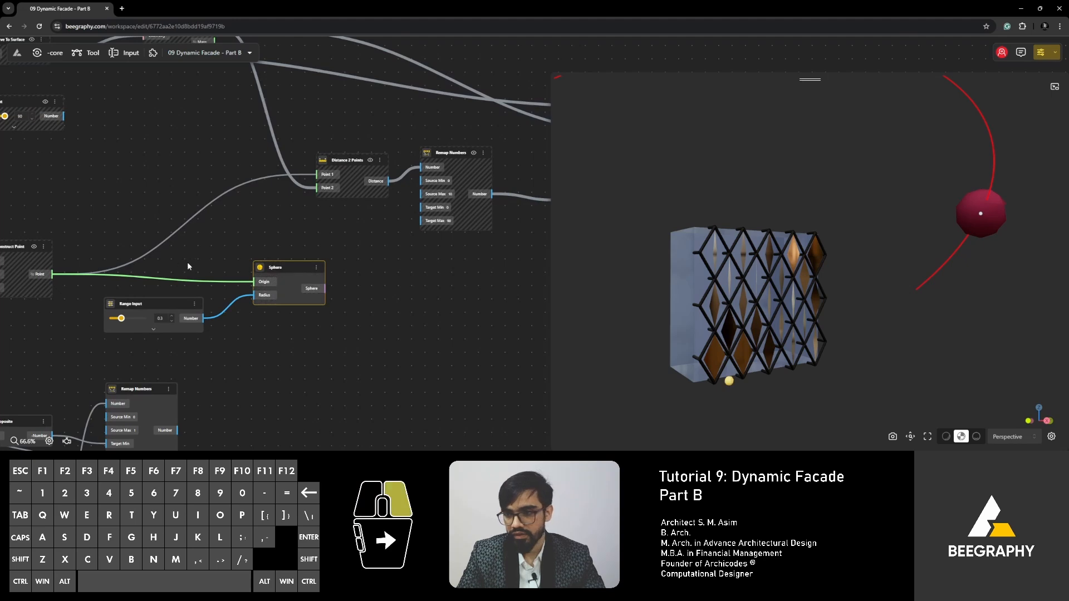
{"action": "right_click_drag", "start_coordinate": [187, 263], "coordinate": [366, 253]}
{"action": "right_click_drag", "start_coordinate": [197, 286], "coordinate": [252, 280]}
{"action": "left_click_drag", "start_coordinate": [763, 371], "coordinate": [740, 362]}
{"action": "right_click_drag", "start_coordinate": [740, 361], "coordinate": [686, 370]}
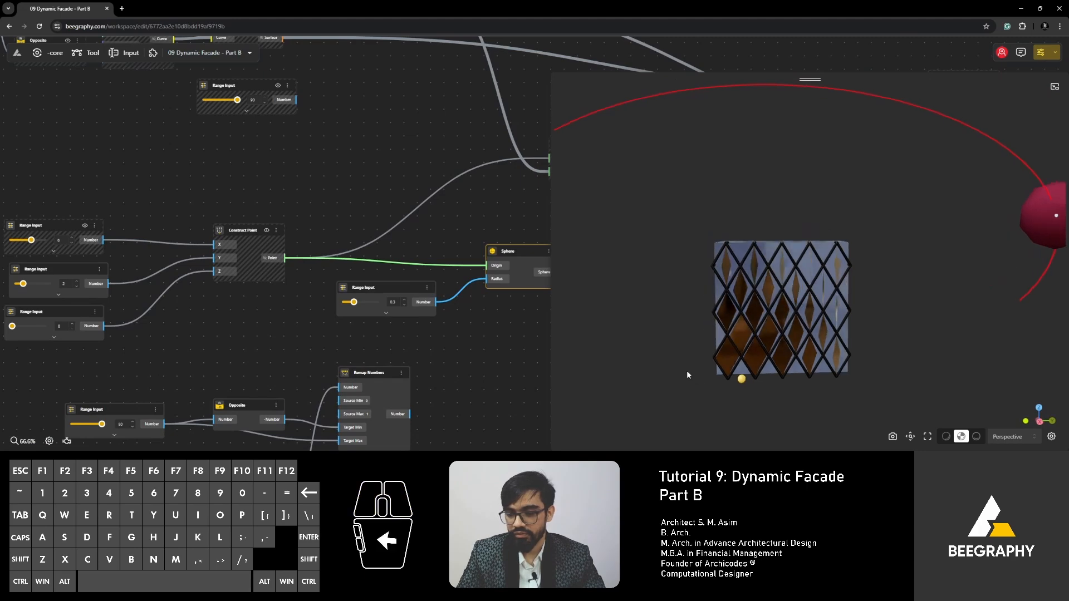
Locate and select the Box node at the start of the graph
{"action": "scroll", "coordinate": [206, 262], "scroll_direction": "down", "scroll_amount": 6}
{"action": "right_click_drag", "start_coordinate": [207, 291], "coordinate": [305, 343]}
{"action": "right_click_drag", "start_coordinate": [245, 252], "coordinate": [644, 314]}
{"action": "scroll", "coordinate": [266, 209], "scroll_direction": "up", "scroll_amount": 4}
{"action": "scroll", "coordinate": [262, 215], "scroll_direction": "up", "scroll_amount": 6}
{"action": "left_click", "coordinate": [245, 213]}
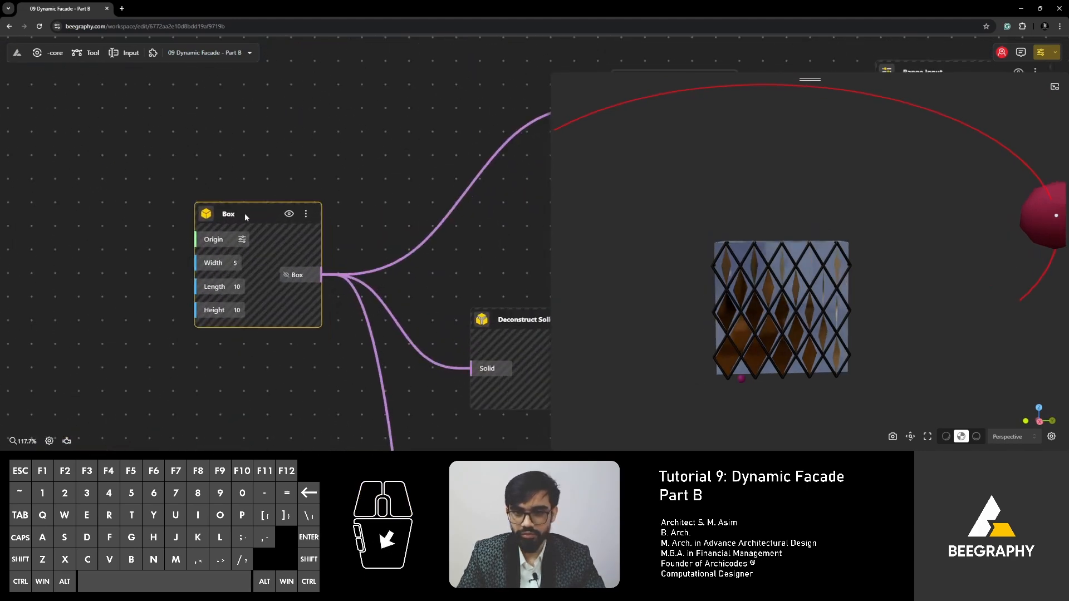
Review the complete node graph, from the Box node through the facade and sun-path branches
{"action": "scroll", "coordinate": [181, 306], "scroll_direction": "down", "scroll_amount": 3}
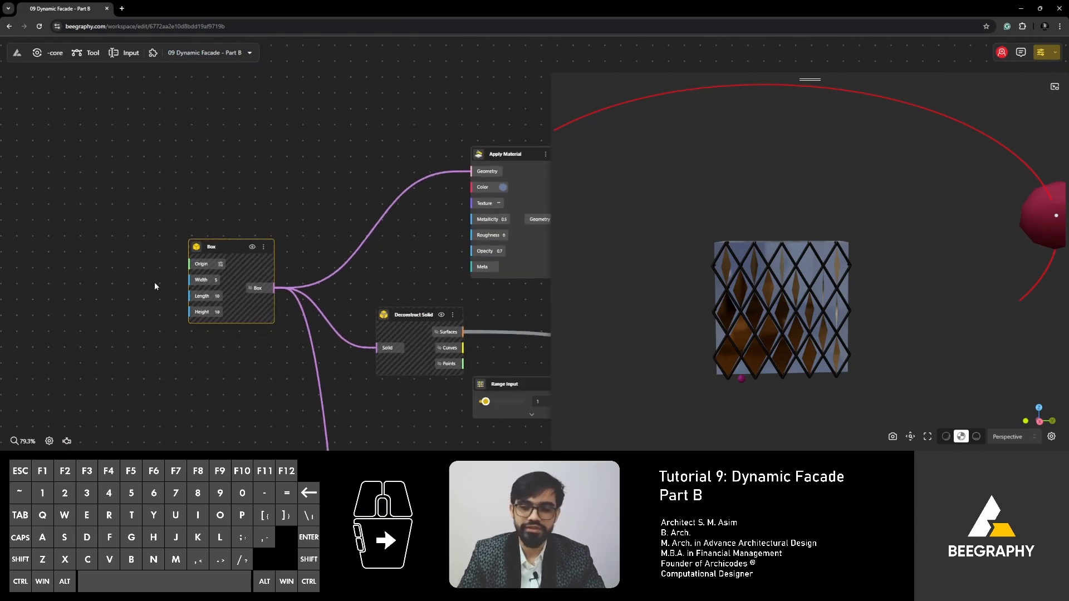
{"action": "scroll", "coordinate": [390, 263], "scroll_direction": "down", "scroll_amount": 3}
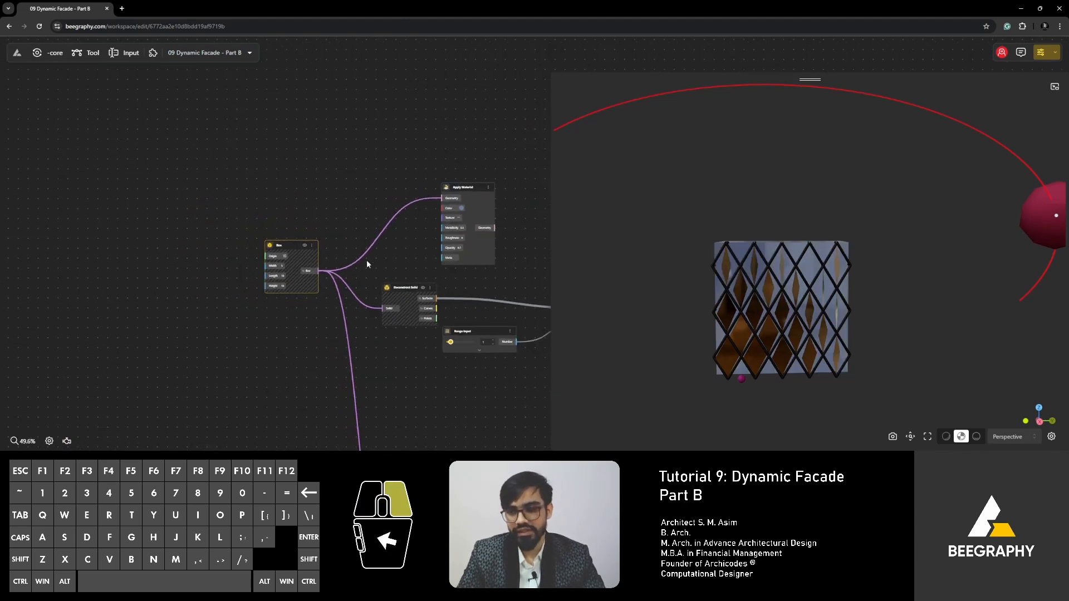
{"action": "right_click_drag", "start_coordinate": [366, 264], "coordinate": [222, 223]}
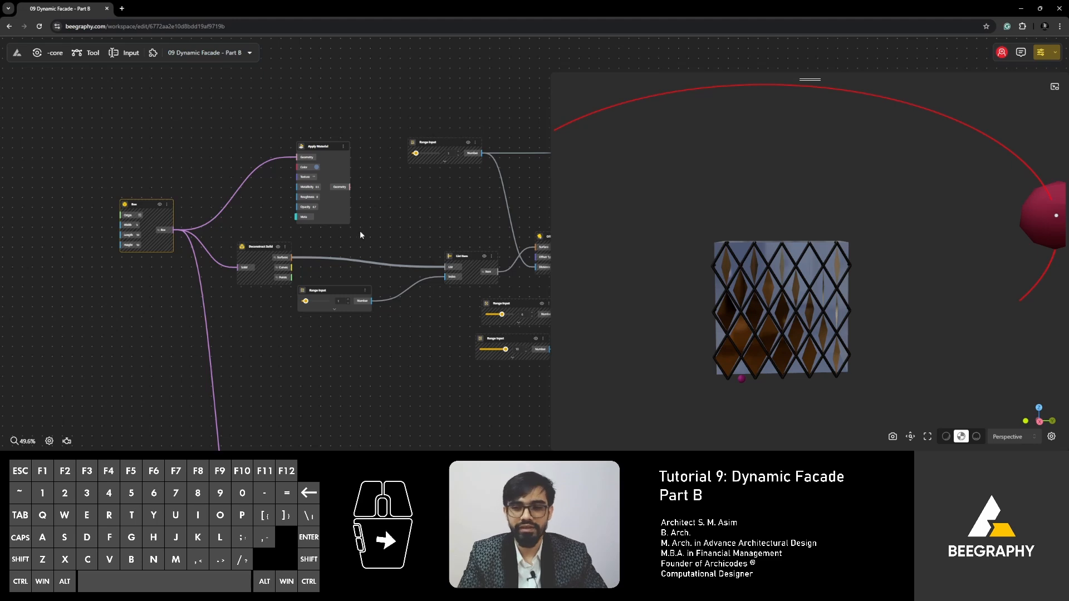
{"action": "scroll", "coordinate": [418, 264], "scroll_direction": "down", "scroll_amount": 6}
{"action": "right_click_drag", "start_coordinate": [237, 274], "coordinate": [87, 248]}
{"action": "scroll", "coordinate": [288, 285], "scroll_direction": "down", "scroll_amount": 3}
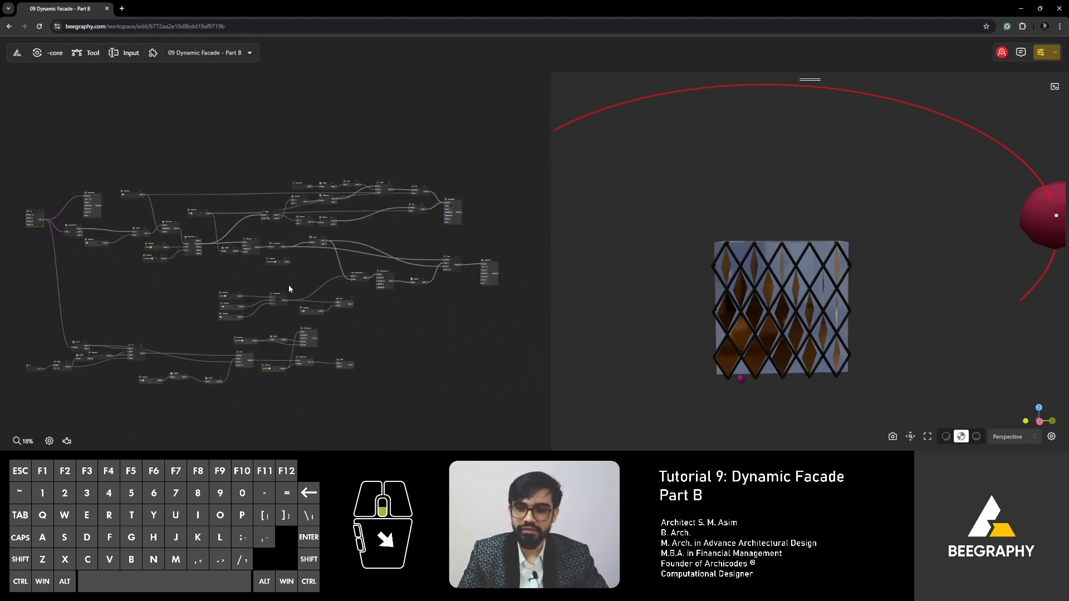
Add a Pipe Variable node in the empty area below the Opposite node of the sun-path branch
{"action": "right_click_drag", "start_coordinate": [289, 286], "coordinate": [186, 246]}
{"action": "right_click_drag", "start_coordinate": [289, 286], "coordinate": [376, 283]}
{"action": "scroll", "coordinate": [230, 313], "scroll_direction": "up", "scroll_amount": 8}
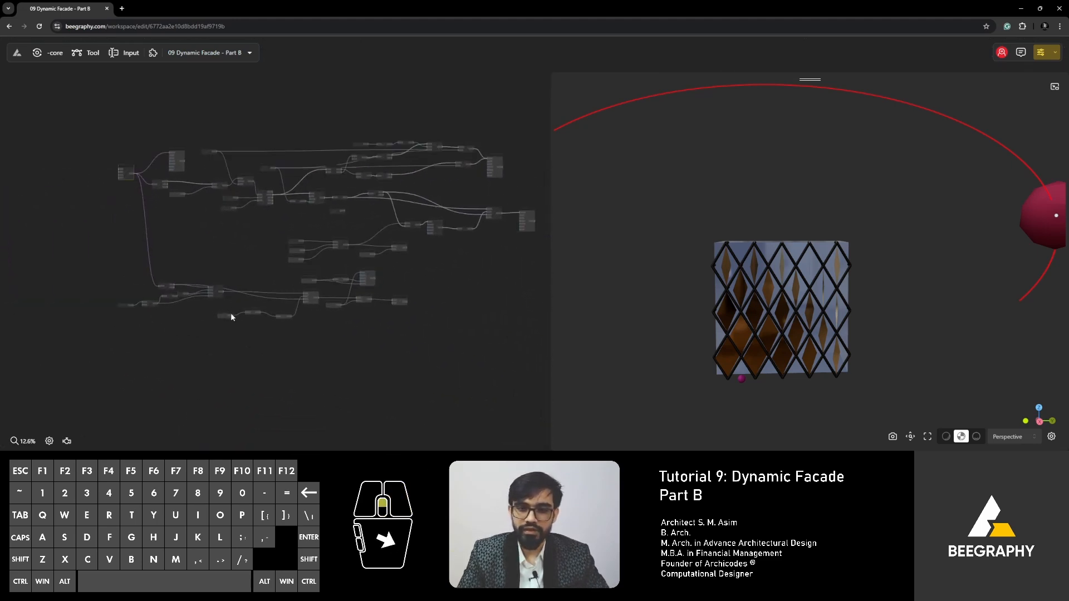
{"action": "left_click_drag", "start_coordinate": [684, 290], "coordinate": [704, 278]}
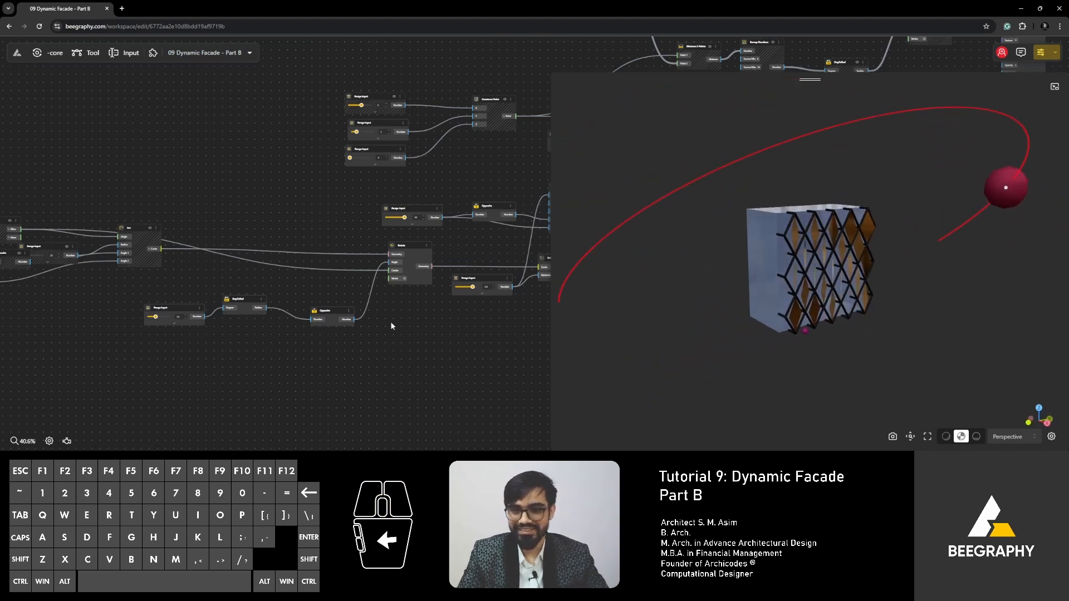
{"action": "scroll", "coordinate": [345, 336], "scroll_direction": "down", "scroll_amount": 3}
{"action": "scroll", "coordinate": [328, 365], "scroll_direction": "up", "scroll_amount": 3}
{"action": "double_click", "coordinate": [335, 365]}
{"action": "type", "text": "pipe"}
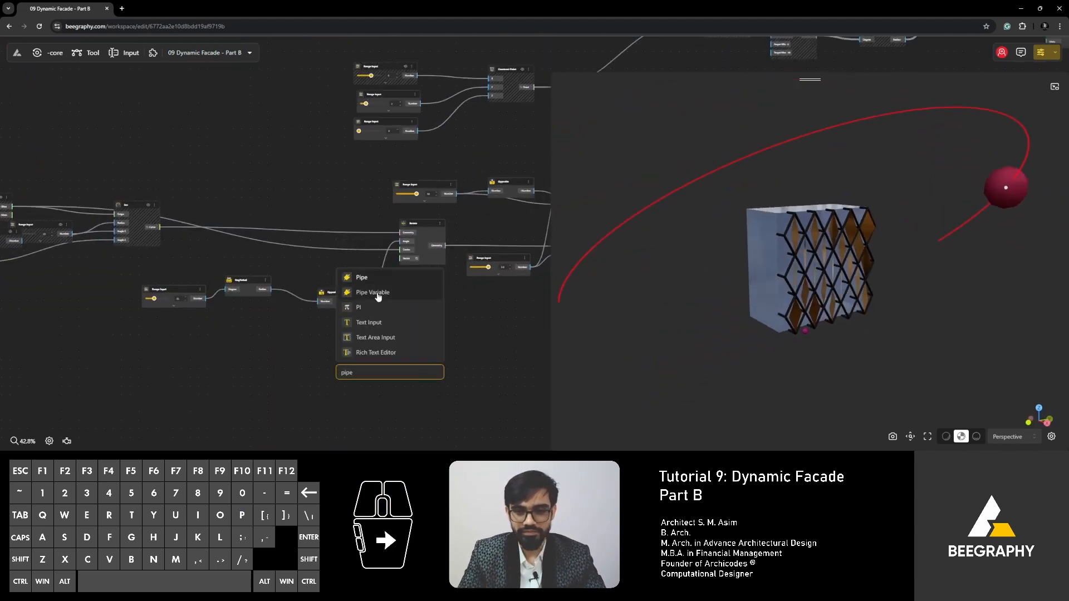
{"action": "left_click", "coordinate": [377, 293]}
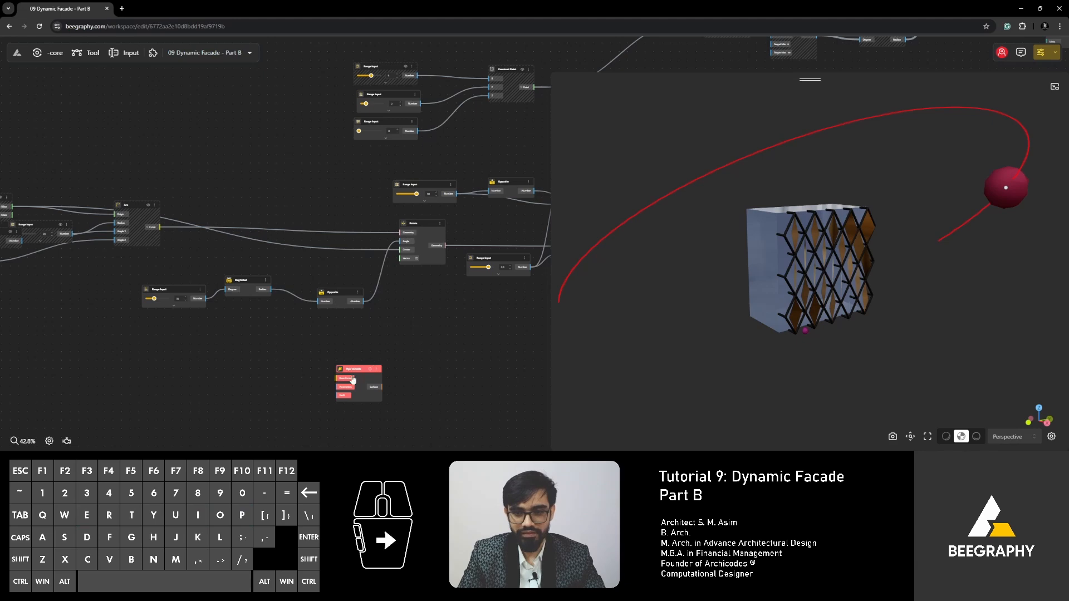
Add a Graph Mapper node and place it in the free space beside the Pipe Variable node
{"action": "scroll", "coordinate": [352, 379], "scroll_direction": "up", "scroll_amount": 5}
{"action": "double_click", "coordinate": [207, 334]}
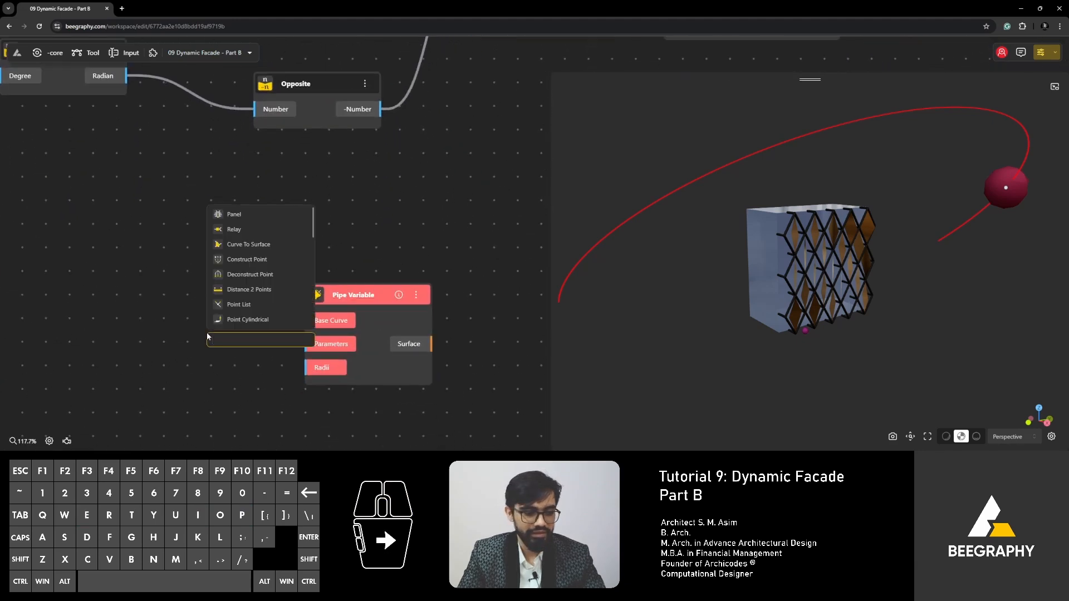
{"action": "type", "text": "graph"}
{"action": "left_click", "coordinate": [245, 214]}
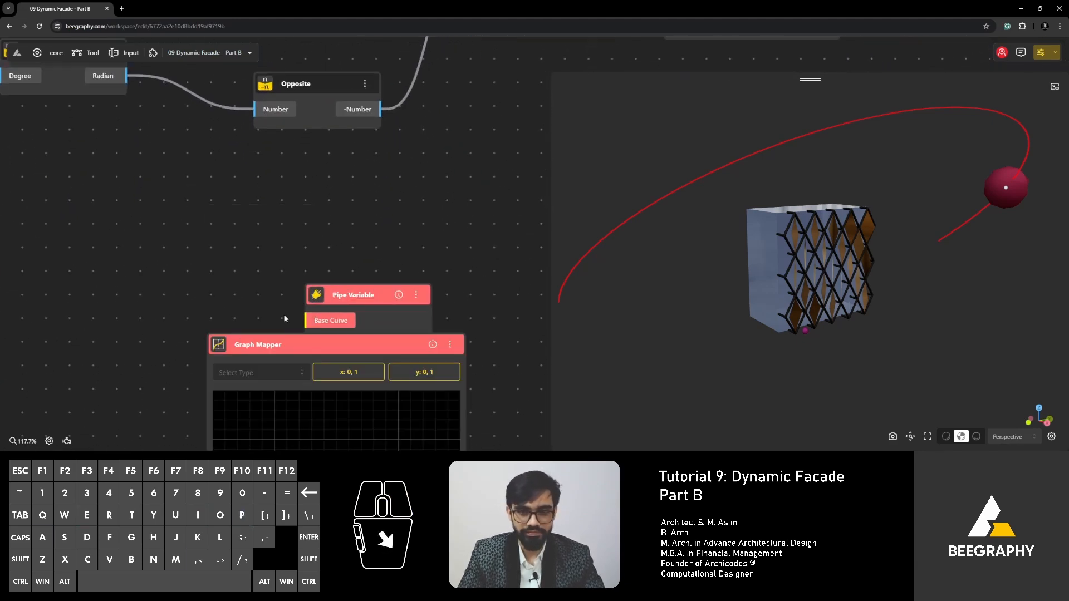
{"action": "left_click_drag", "start_coordinate": [320, 348], "coordinate": [106, 247]}
{"action": "right_click_drag", "start_coordinate": [107, 249], "coordinate": [363, 212]}
{"action": "scroll", "coordinate": [363, 213], "scroll_direction": "down", "scroll_amount": 2}
{"action": "left_click_drag", "start_coordinate": [363, 213], "coordinate": [333, 206]}
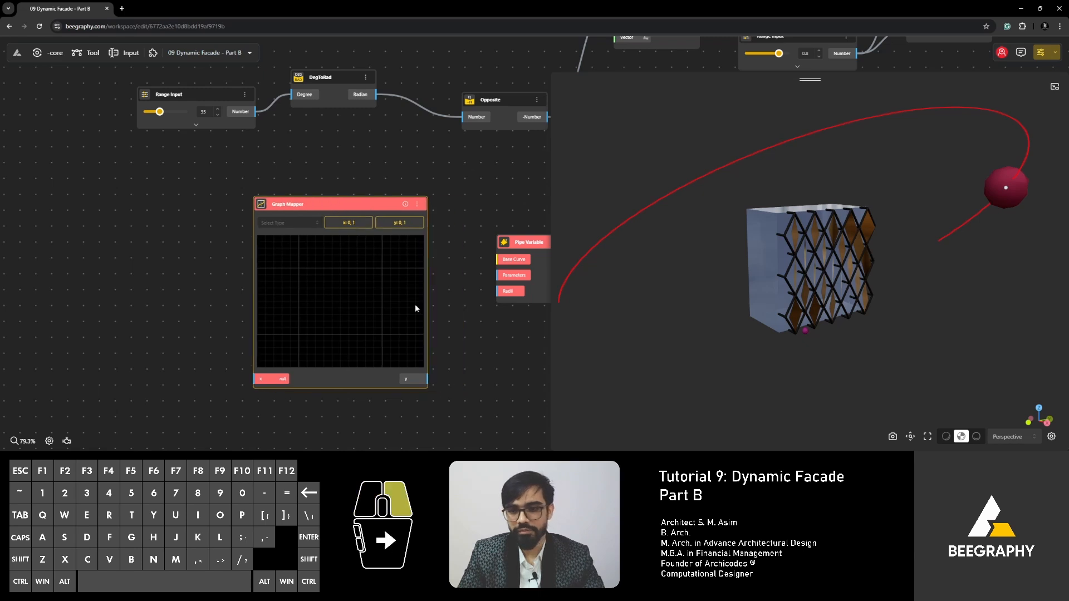
{"action": "right_click_drag", "start_coordinate": [415, 305], "coordinate": [356, 301]}
{"action": "right_click_drag", "start_coordinate": [412, 324], "coordinate": [351, 329]}
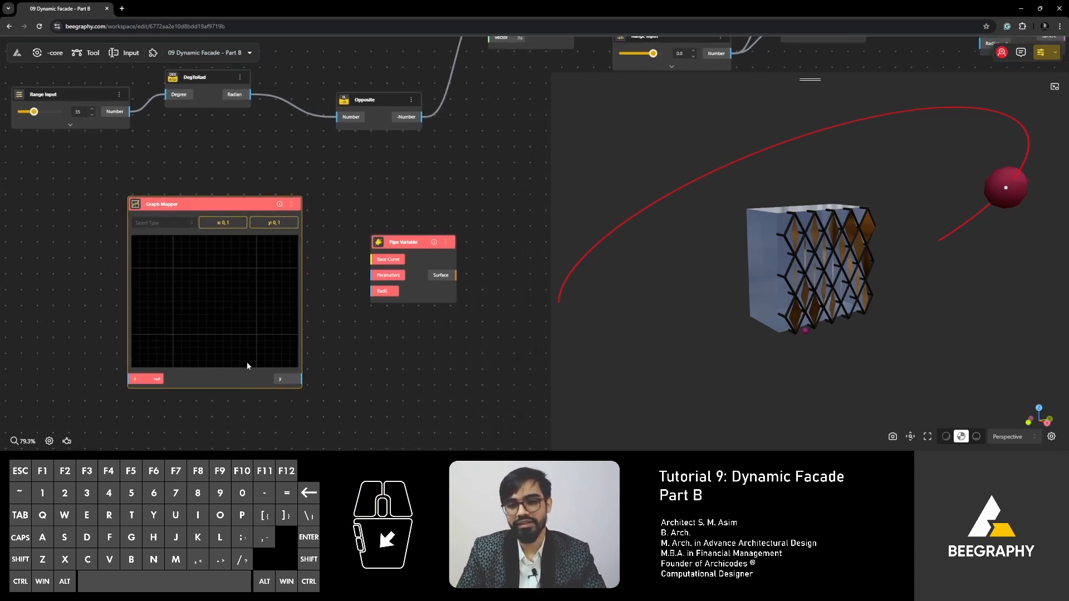
Set the Graph Mapper's curve type to Sine and move the node close to the Pipe Variable node
{"action": "scroll", "coordinate": [344, 251], "scroll_direction": "up", "scroll_amount": 3}
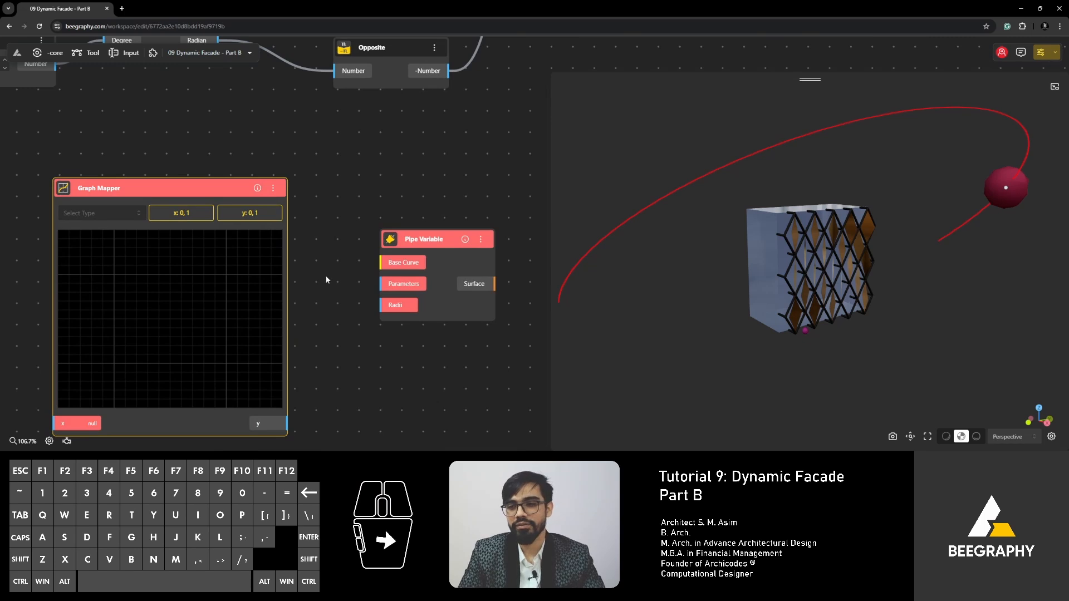
{"action": "right_click_drag", "start_coordinate": [723, 313], "coordinate": [763, 317]}
{"action": "left_click_drag", "start_coordinate": [709, 316], "coordinate": [745, 332]}
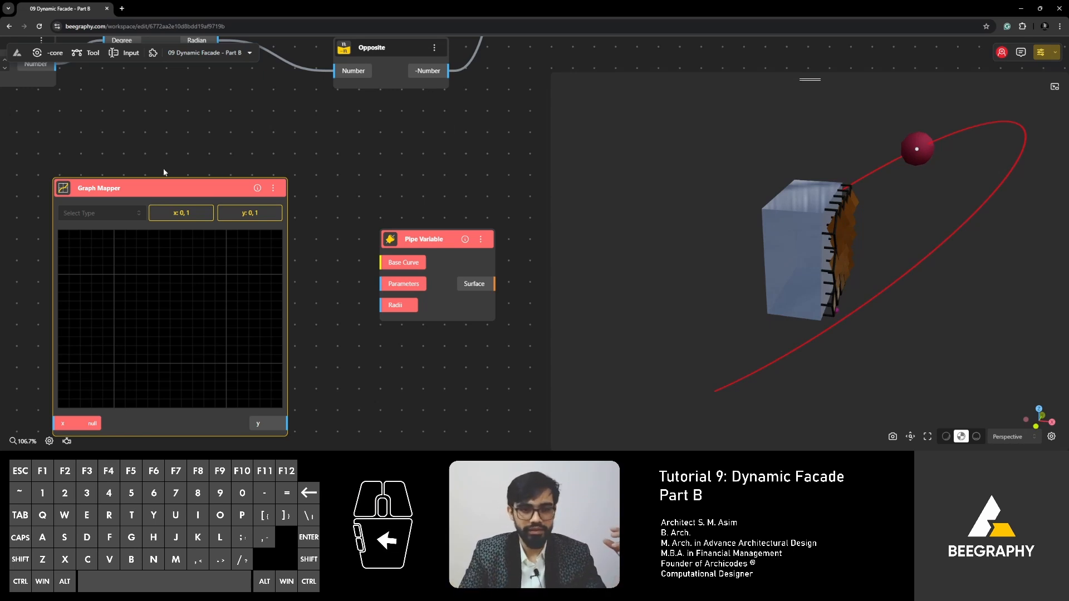
{"action": "left_click", "coordinate": [100, 213]}
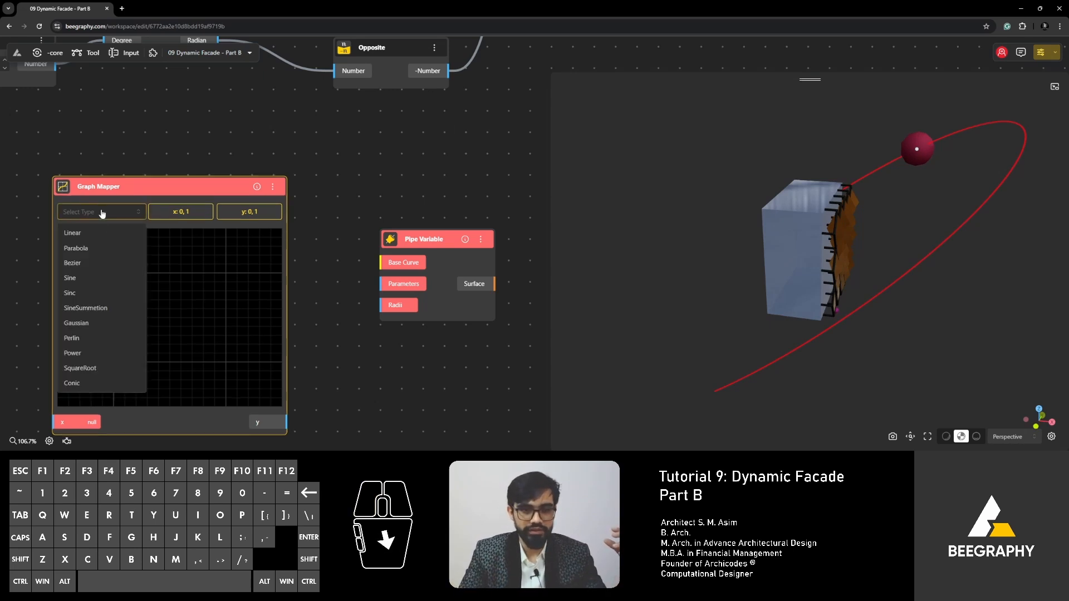
{"action": "left_click", "coordinate": [80, 279]}
{"action": "left_click_drag", "start_coordinate": [136, 197], "coordinate": [144, 172]}
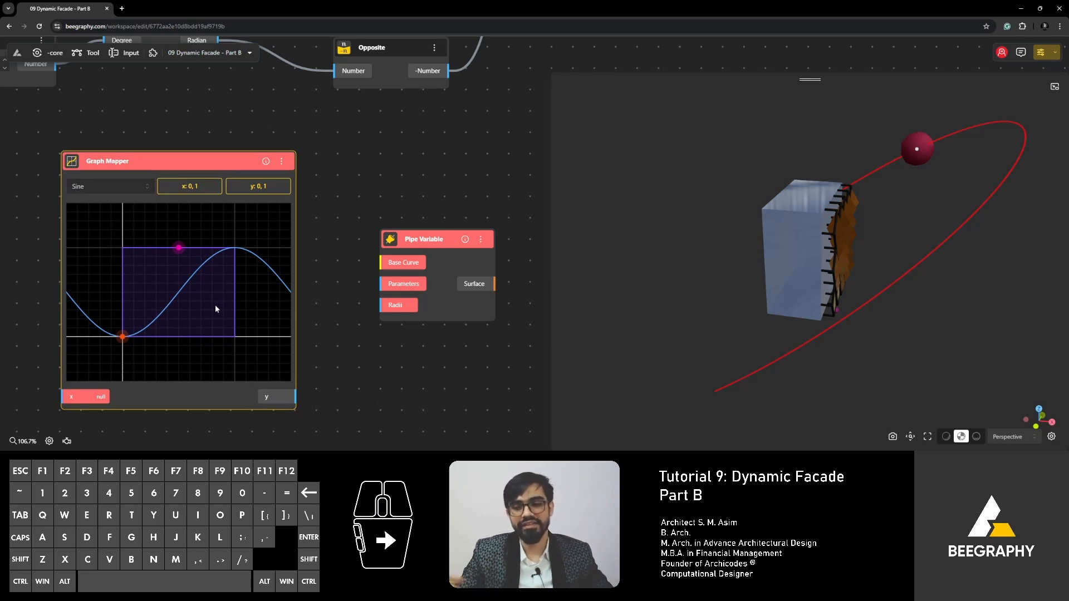
{"action": "scroll", "coordinate": [245, 275], "scroll_direction": "down", "scroll_amount": 2}
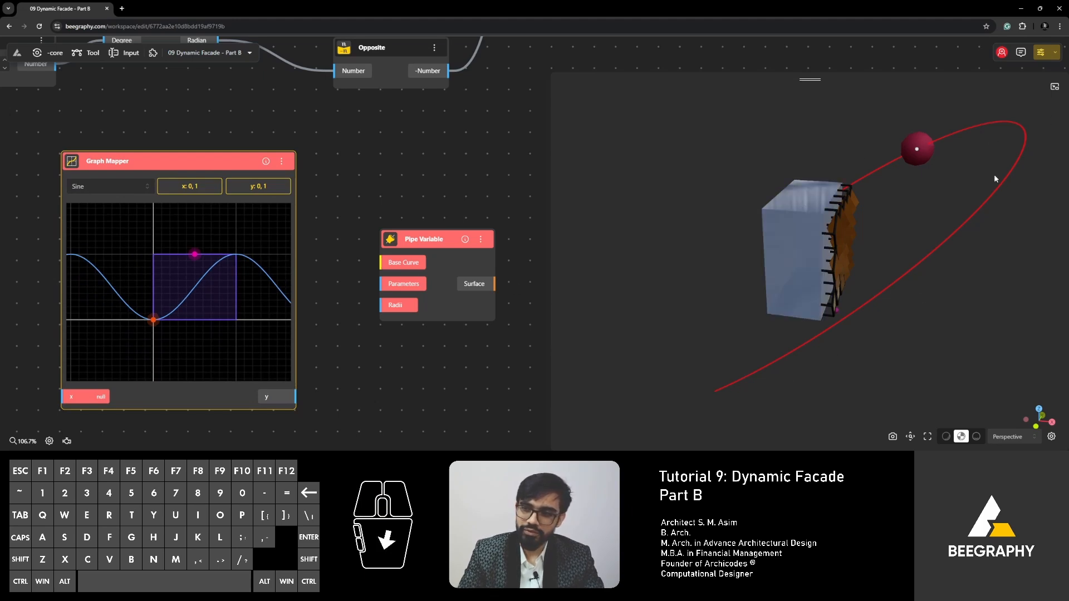
{"action": "scroll", "coordinate": [356, 243], "scroll_direction": "down", "scroll_amount": 1}
{"action": "scroll", "coordinate": [355, 243], "scroll_direction": "down", "scroll_amount": 4}
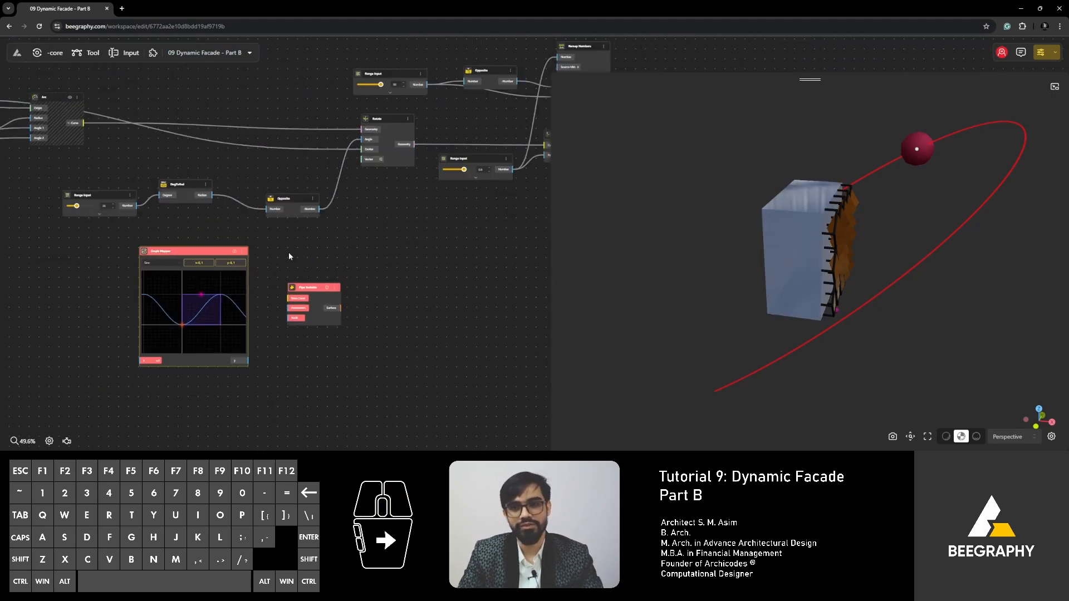
{"action": "left_click_drag", "start_coordinate": [171, 249], "coordinate": [202, 285]}
{"action": "scroll", "coordinate": [331, 235], "scroll_direction": "down", "scroll_amount": 2}
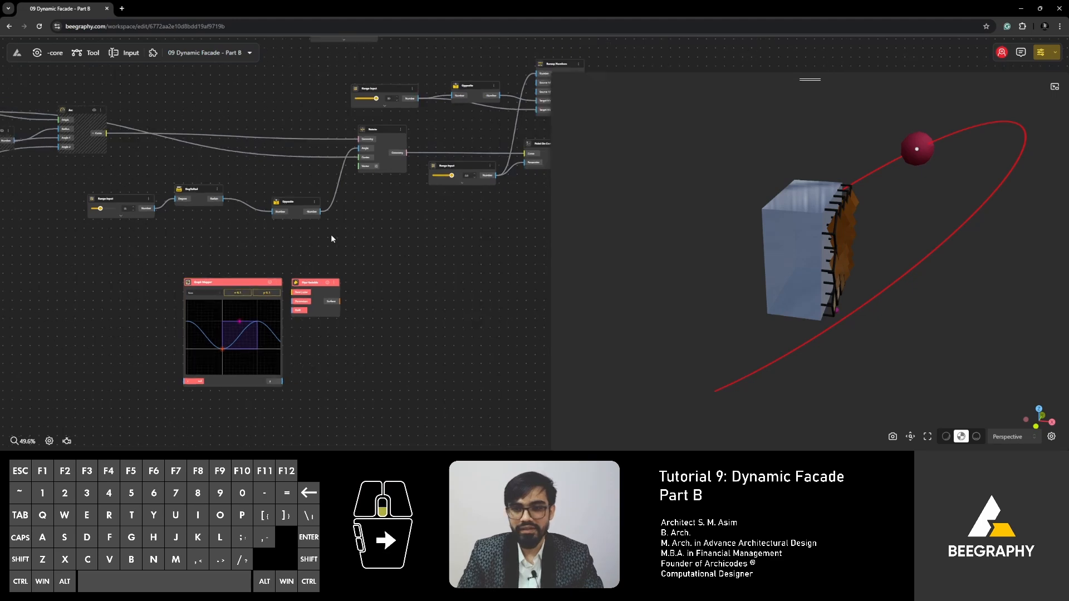
Shift the VectorX node into line with the Opposite node that feeds it, ahead of Line SDL
{"action": "middle_click_drag", "start_coordinate": [396, 221], "coordinate": [222, 339]}
{"action": "scroll", "coordinate": [333, 330], "scroll_direction": "down", "scroll_amount": 2}
{"action": "right_click_drag", "start_coordinate": [235, 312], "coordinate": [339, 332]}
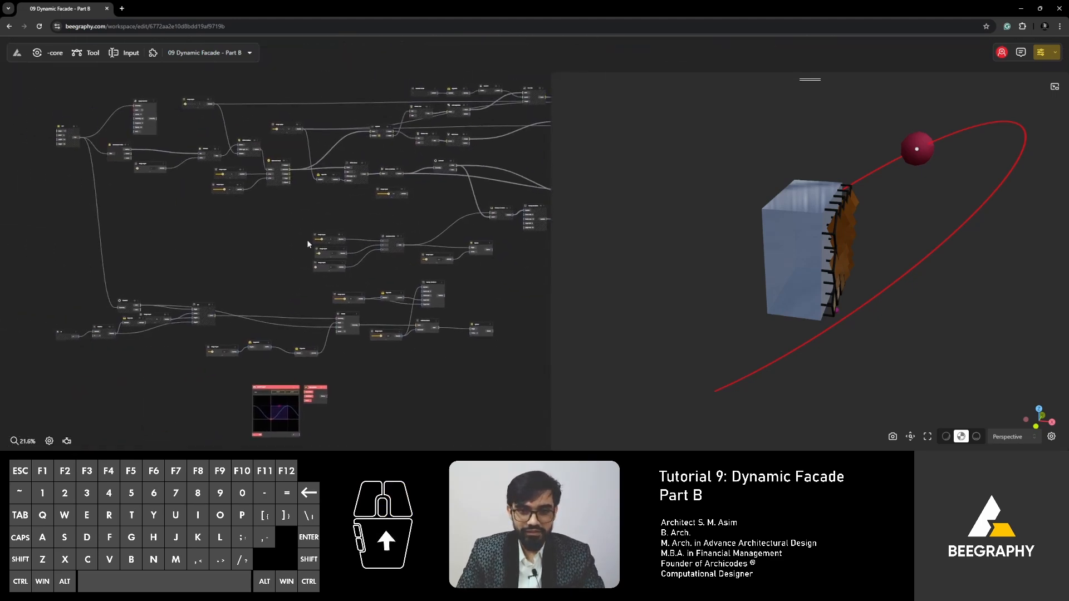
{"action": "right_click_drag", "start_coordinate": [145, 175], "coordinate": [91, 205]}
{"action": "right_click_drag", "start_coordinate": [357, 246], "coordinate": [254, 258]}
{"action": "scroll", "coordinate": [191, 163], "scroll_direction": "up", "scroll_amount": 3}
{"action": "scroll", "coordinate": [318, 191], "scroll_direction": "up", "scroll_amount": 3}
{"action": "left_click_drag", "start_coordinate": [298, 161], "coordinate": [293, 169]}
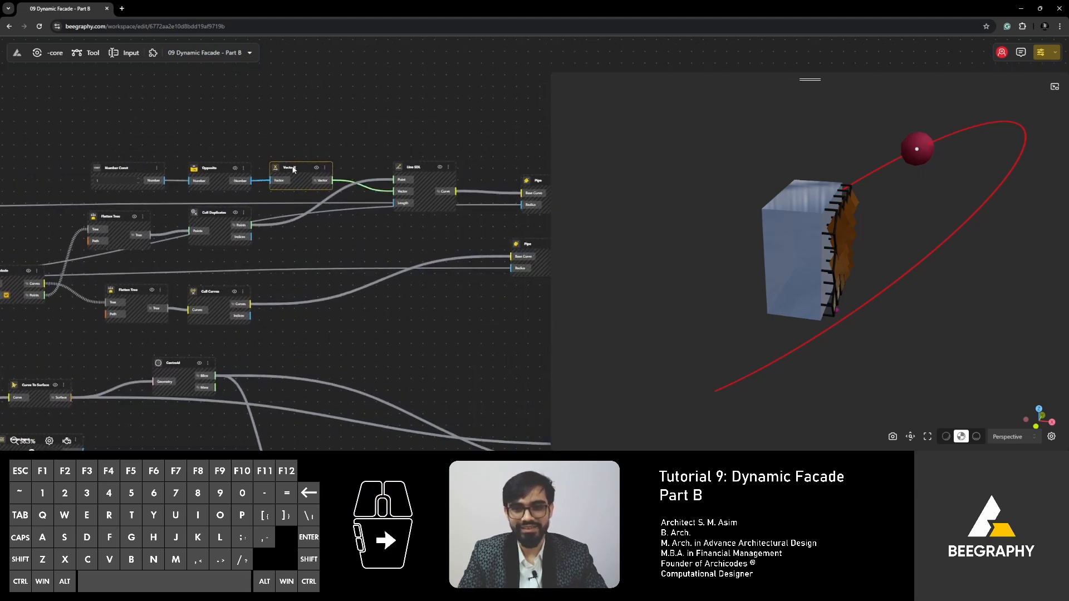
{"action": "left_click", "coordinate": [272, 127]}
Trace the start of the facade graph from the Box node through Deconstruct Solid and List Item to Offset Surface
{"action": "scroll", "coordinate": [212, 191], "scroll_direction": "down", "scroll_amount": 2}
{"action": "right_click_drag", "start_coordinate": [165, 249], "coordinate": [289, 210]}
{"action": "right_click_drag", "start_coordinate": [131, 247], "coordinate": [322, 188]}
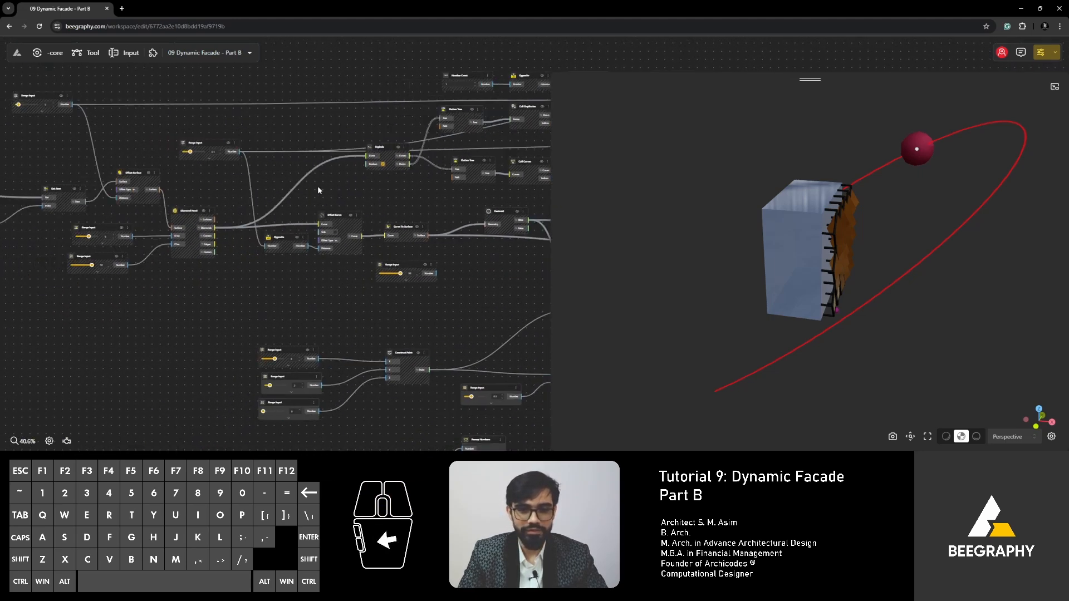
{"action": "mouse_move", "coordinate": [210, 205]}
{"action": "right_mouse_down"}
{"action": "mouse_move", "coordinate": [286, 215]}
{"action": "mouse_move", "coordinate": [399, 252]}
{"action": "right_mouse_up"}
{"action": "right_click_drag", "start_coordinate": [131, 207], "coordinate": [265, 199]}
{"action": "scroll", "coordinate": [219, 166], "scroll_direction": "up", "scroll_amount": 7}
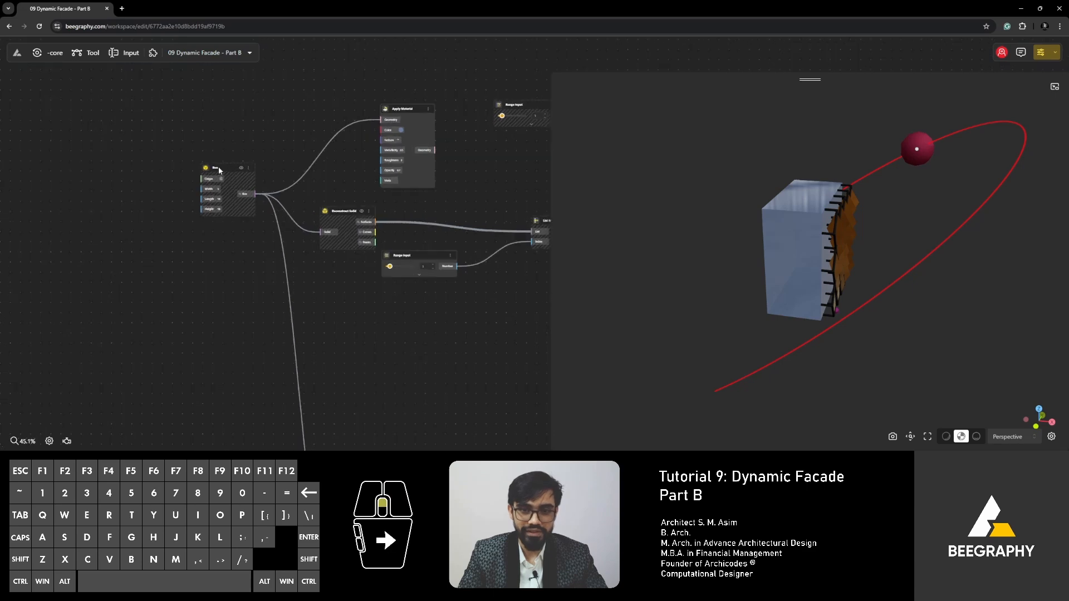
{"action": "left_click", "coordinate": [218, 166]}
{"action": "scroll", "coordinate": [402, 134], "scroll_direction": "down", "scroll_amount": 2}
{"action": "right_click_drag", "start_coordinate": [402, 133], "coordinate": [283, 180]}
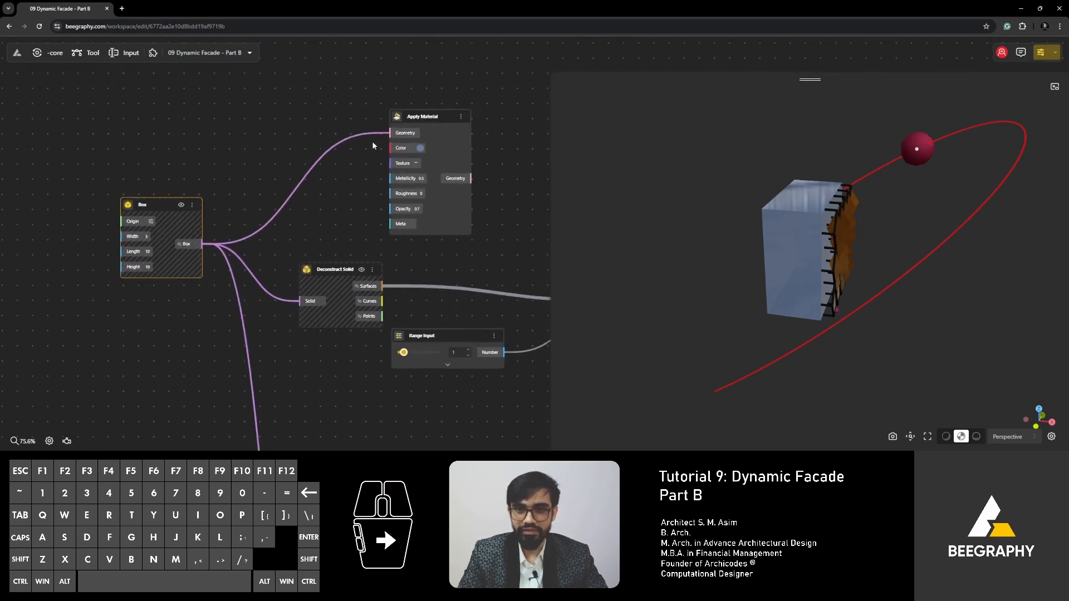
{"action": "right_click_drag", "start_coordinate": [372, 141], "coordinate": [258, 147]}
{"action": "right_click_drag", "start_coordinate": [265, 227], "coordinate": [100, 183]}
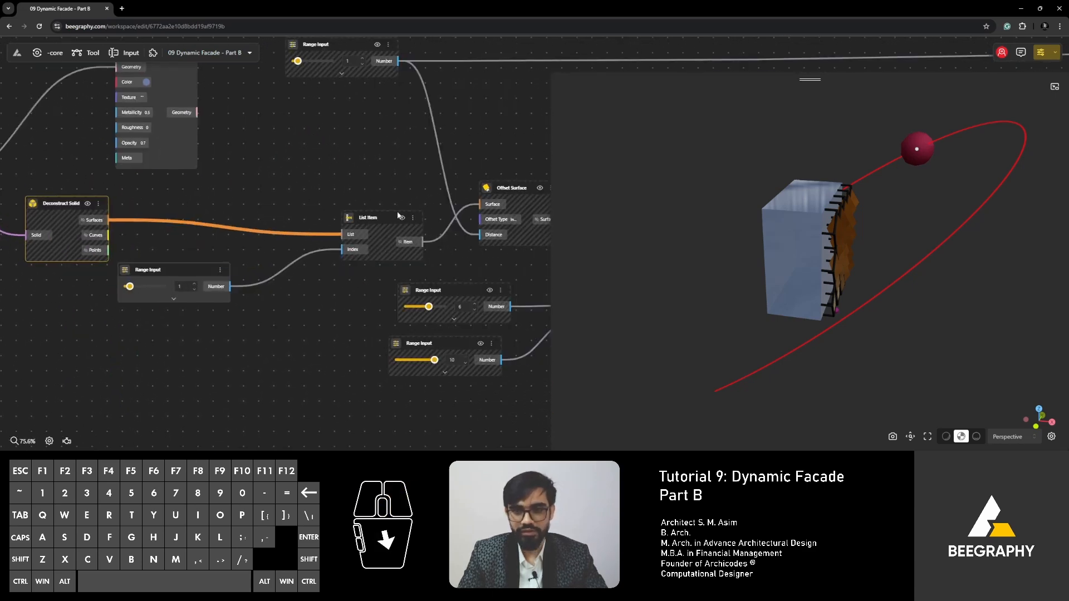
{"action": "right_click_drag", "start_coordinate": [380, 218], "coordinate": [230, 170]}
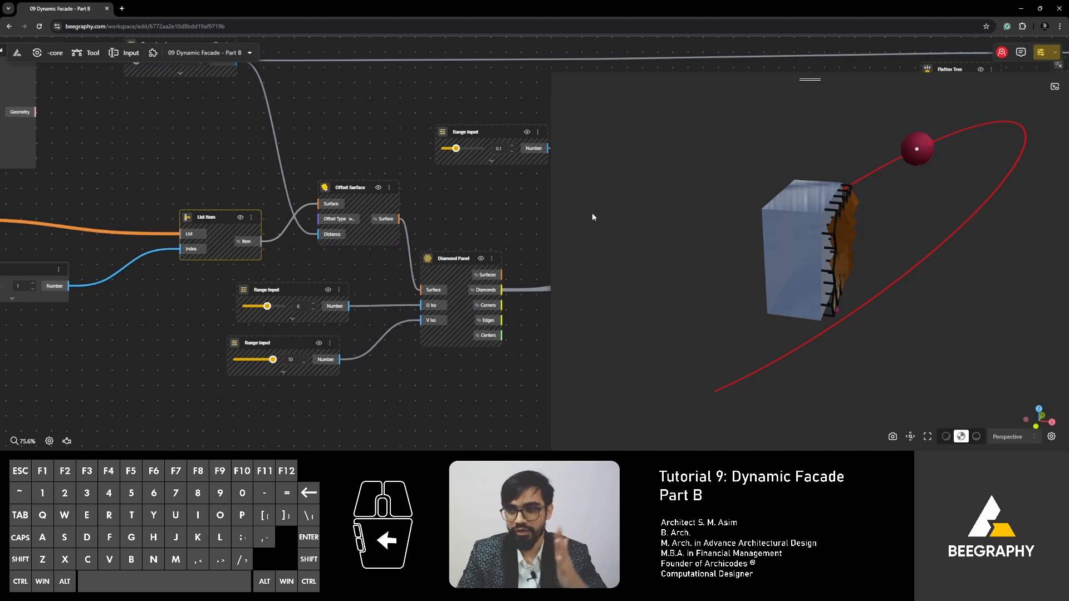
{"action": "right_click_drag", "start_coordinate": [332, 168], "coordinate": [297, 185]}
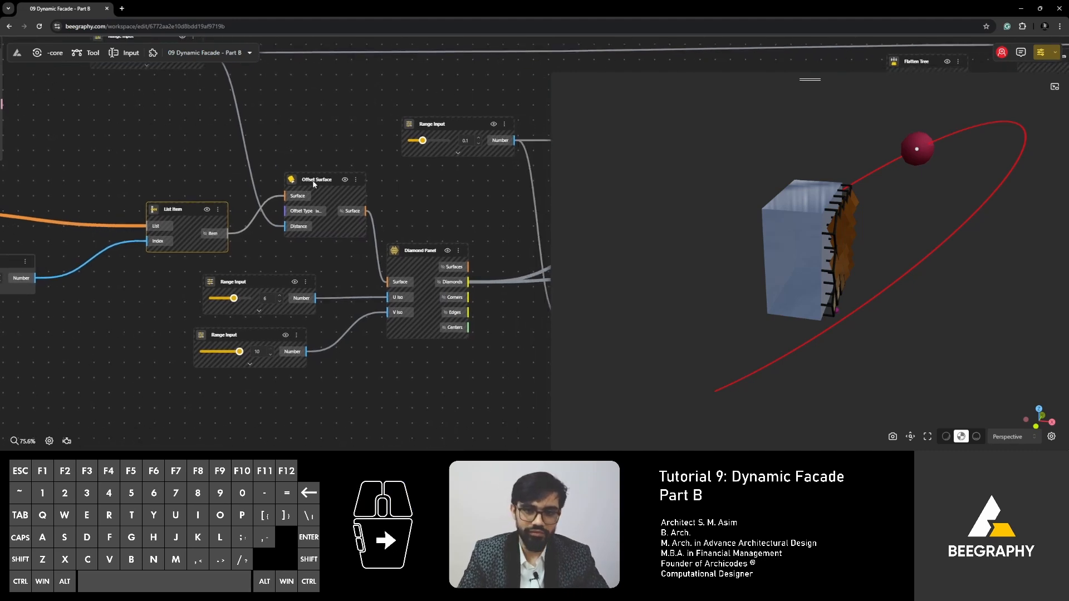
Examine the Diamond Panel node's connections to Explode and Offset Curve, and the frame branch up to its Pipe nodes
{"action": "left_click", "coordinate": [421, 249]}
{"action": "right_click_drag", "start_coordinate": [435, 194], "coordinate": [221, 186]}
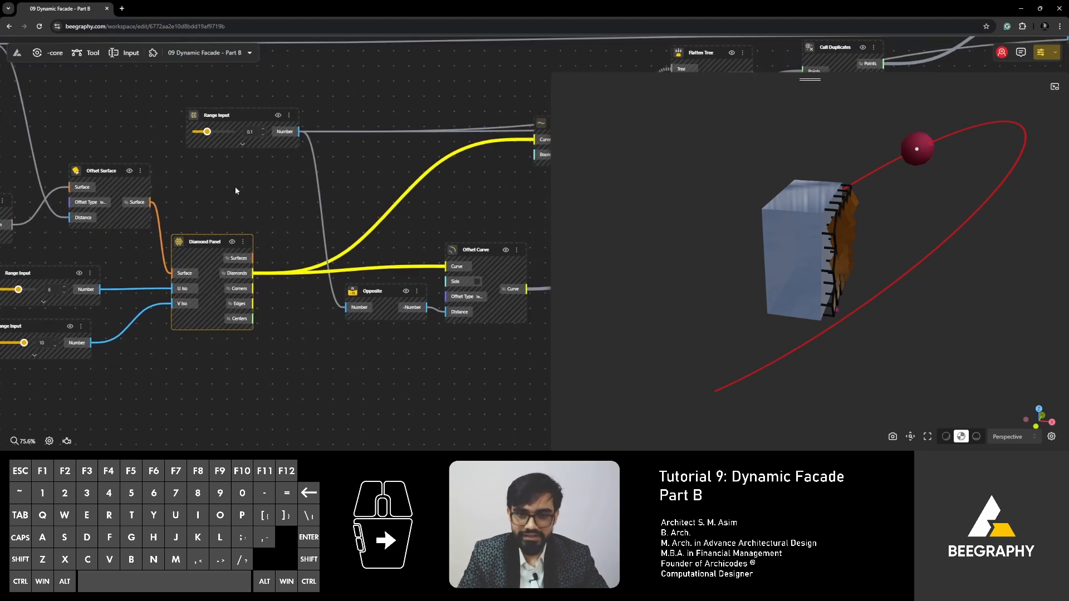
{"action": "right_click_drag", "start_coordinate": [342, 197], "coordinate": [210, 209]}
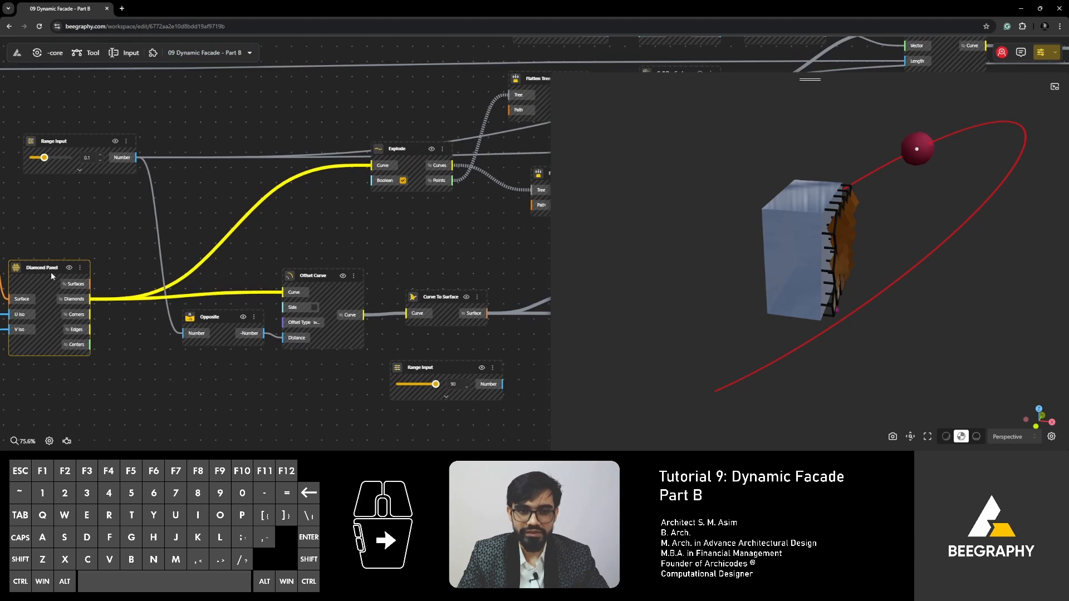
{"action": "right_click_drag", "start_coordinate": [266, 213], "coordinate": [125, 216]}
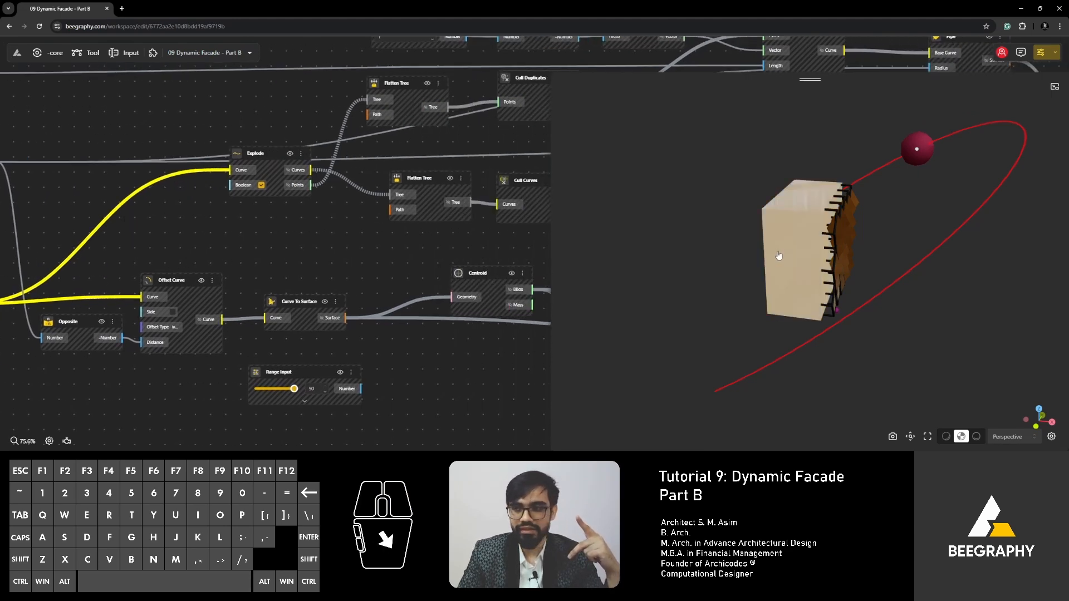
{"action": "left_click_drag", "start_coordinate": [776, 251], "coordinate": [737, 246]}
{"action": "right_click_drag", "start_coordinate": [312, 210], "coordinate": [263, 225]}
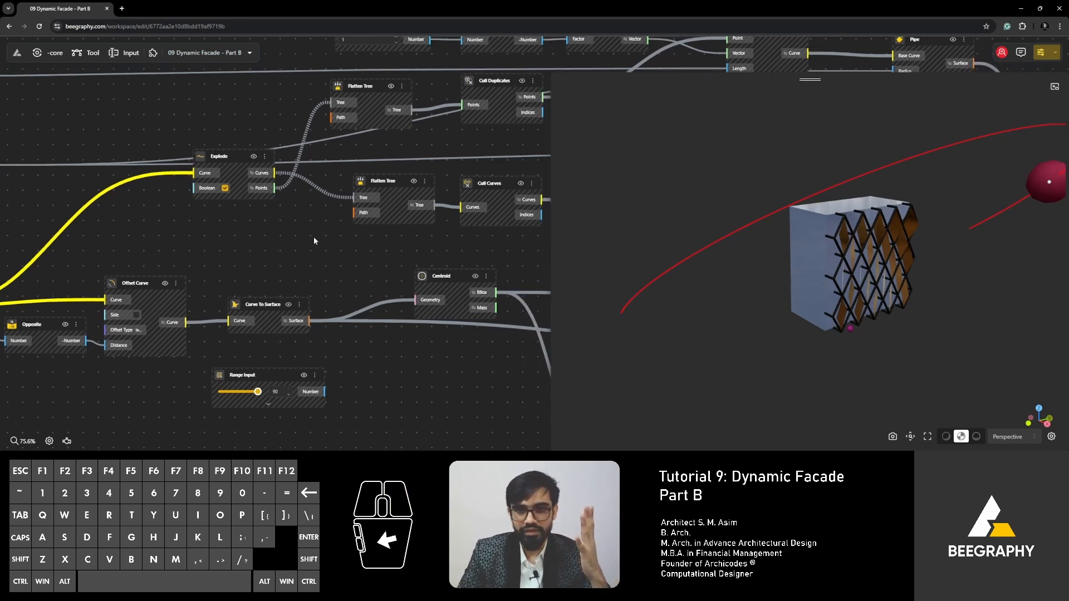
{"action": "right_click_drag", "start_coordinate": [313, 236], "coordinate": [272, 237]}
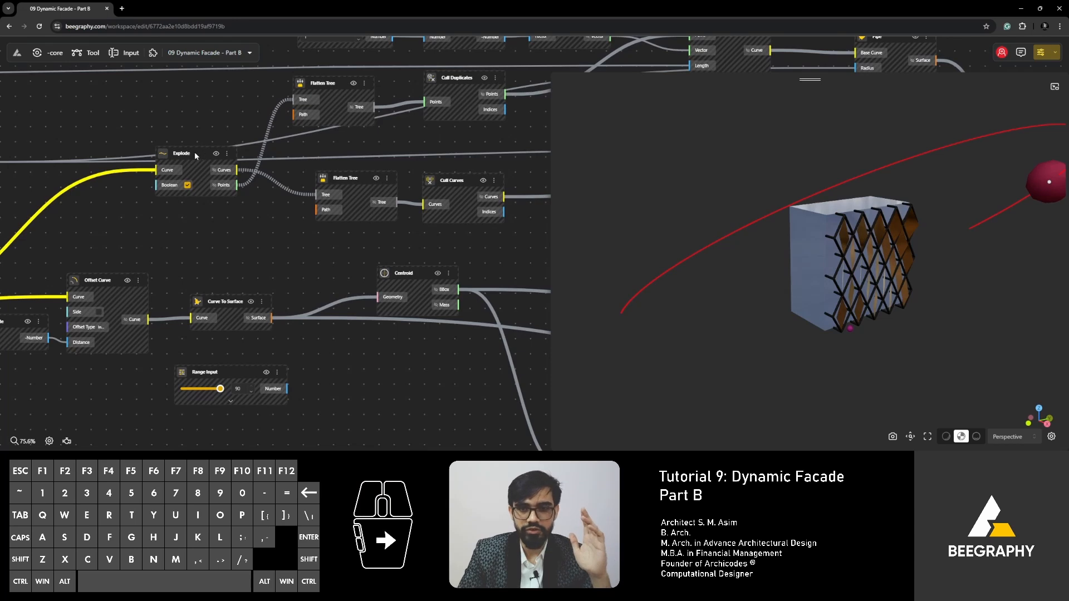
{"action": "right_click_drag", "start_coordinate": [483, 136], "coordinate": [303, 157]}
{"action": "right_click_drag", "start_coordinate": [408, 153], "coordinate": [78, 177]}
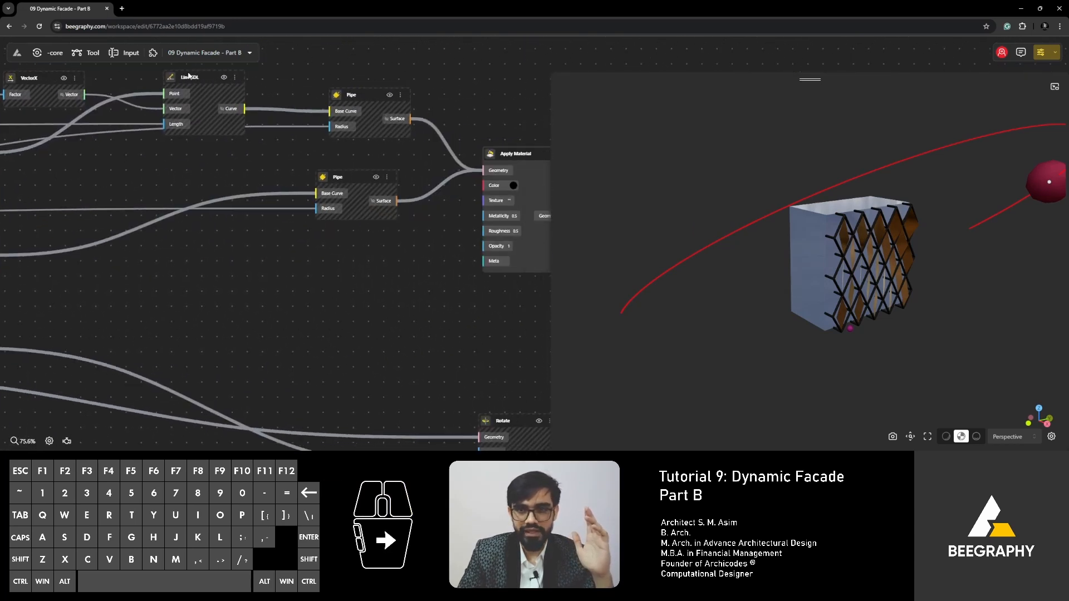
Examine the panel rotation branch from Centroid through Distance 2 Points, Remap Numbers and DegToRad to Rotate and Apply Material
{"action": "right_click_drag", "start_coordinate": [102, 235], "coordinate": [438, 129]}
{"action": "right_click_drag", "start_coordinate": [281, 211], "coordinate": [82, 221]}
{"action": "right_click_drag", "start_coordinate": [338, 231], "coordinate": [178, 225]}
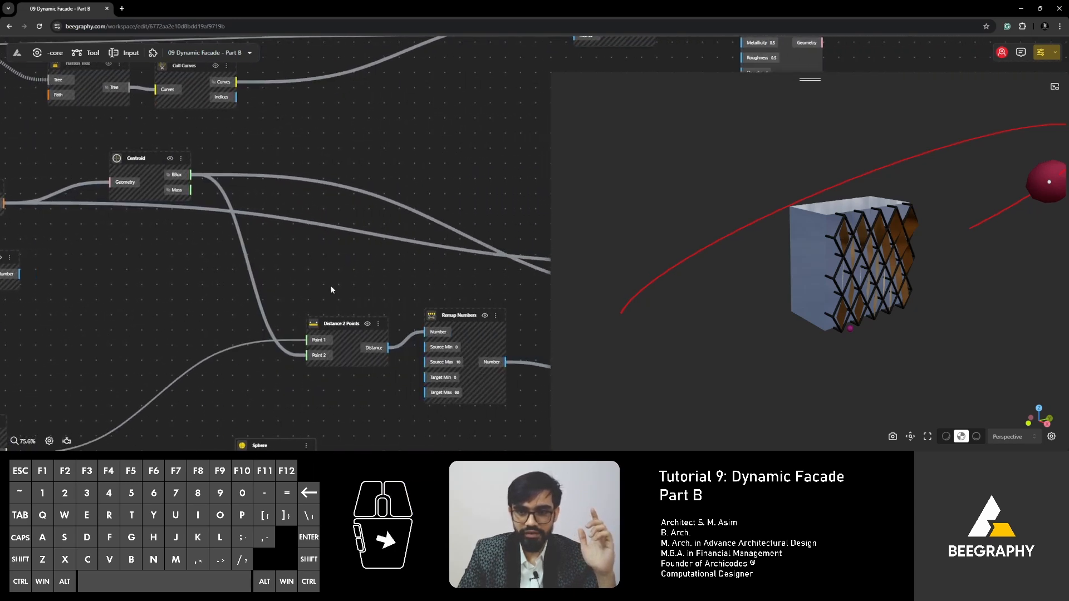
{"action": "right_click_drag", "start_coordinate": [362, 289], "coordinate": [170, 262]}
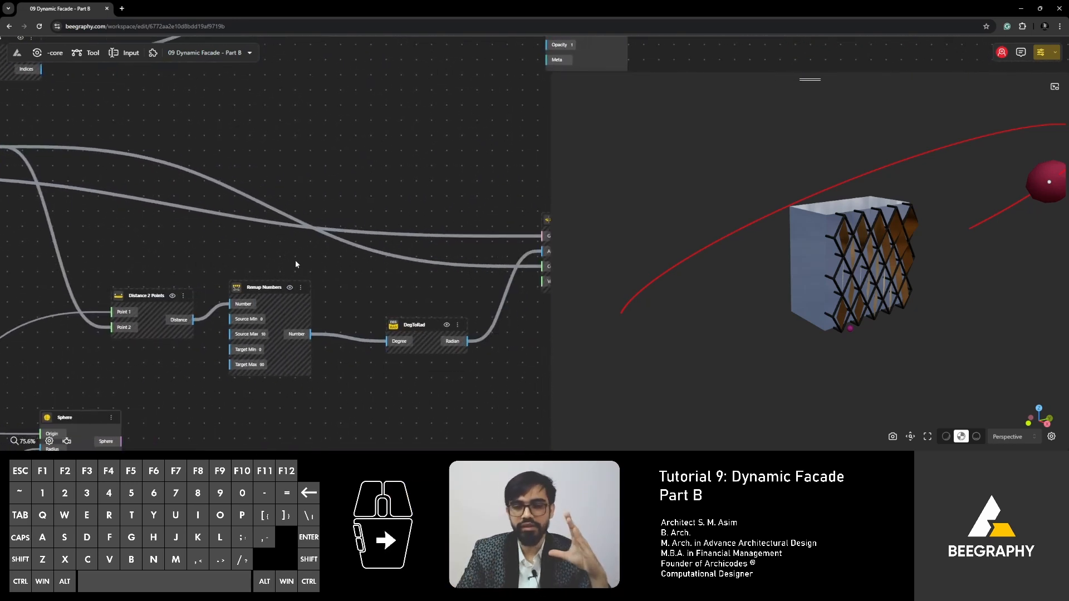
{"action": "right_click_drag", "start_coordinate": [462, 262], "coordinate": [313, 251]}
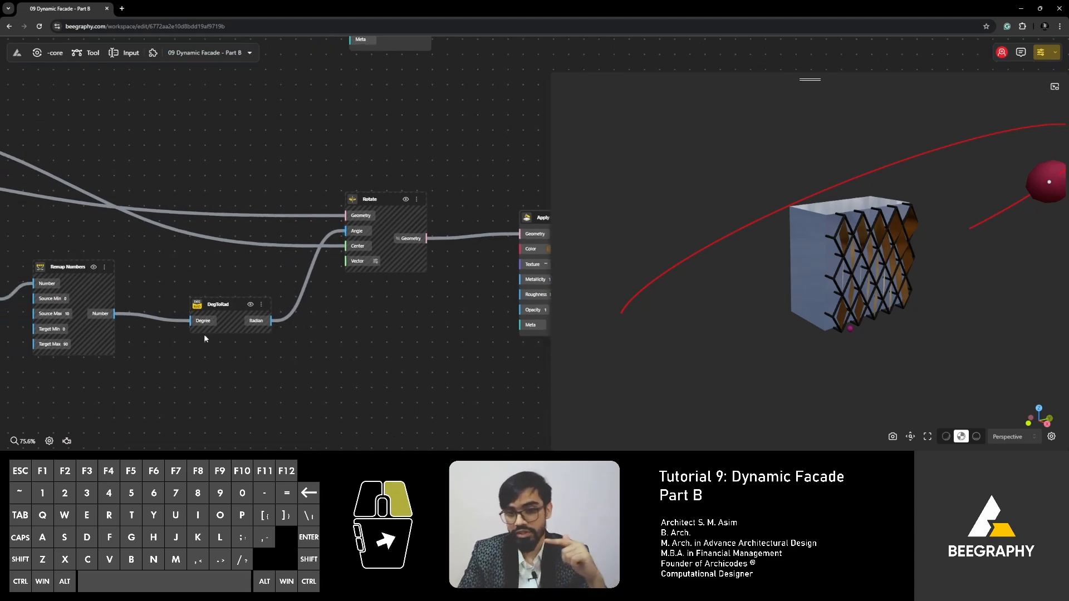
{"action": "scroll", "coordinate": [204, 334], "scroll_direction": "down", "scroll_amount": 5}
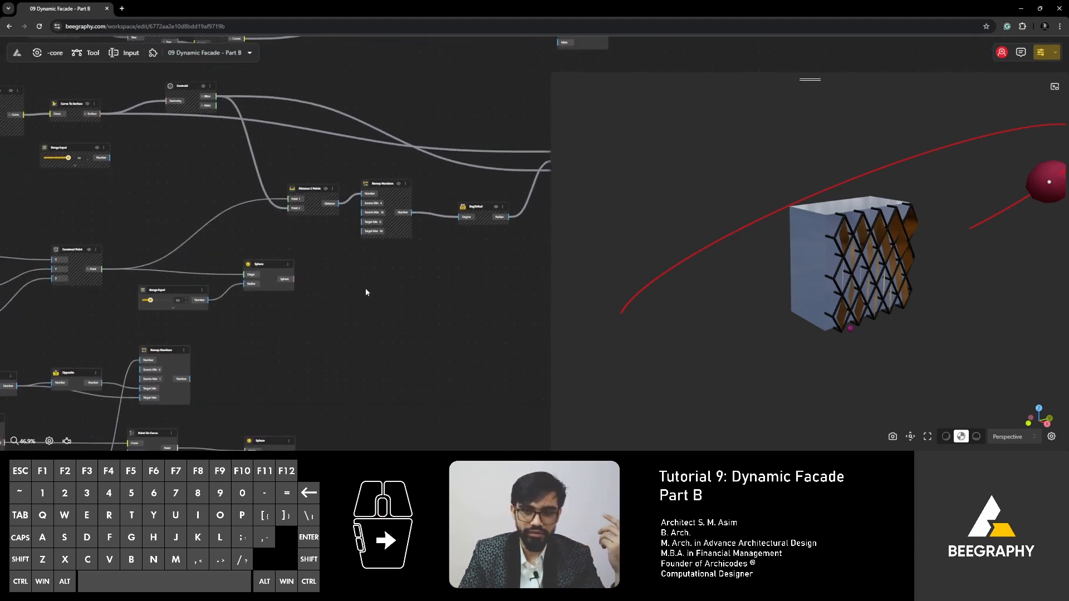
{"action": "right_click_drag", "start_coordinate": [408, 282], "coordinate": [329, 304]}
{"action": "right_click_drag", "start_coordinate": [384, 229], "coordinate": [323, 255]}
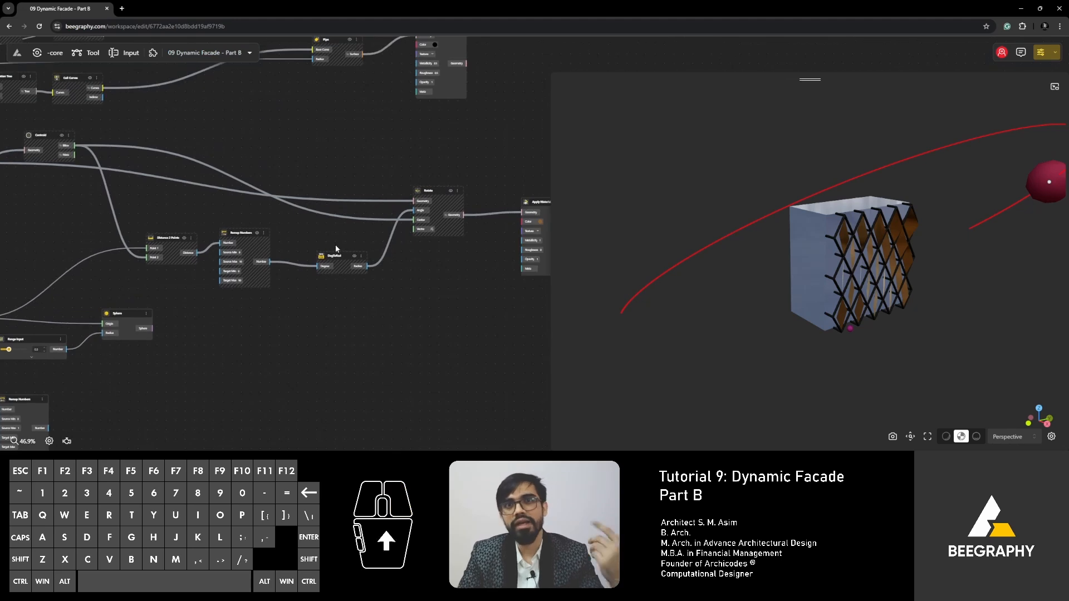
{"action": "scroll", "coordinate": [248, 284], "scroll_direction": "down", "scroll_amount": 5}
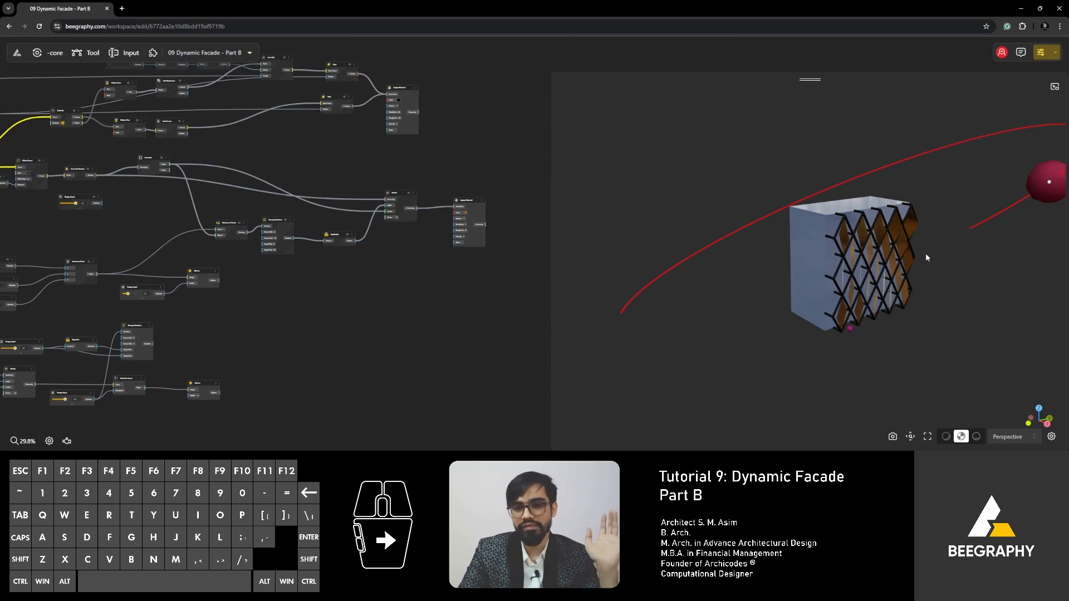
Select the Rotate node and trace its Geometry, Angle and Center inputs back to Curve To Surface, DegToRad and Centroid
{"action": "scroll", "coordinate": [292, 270], "scroll_direction": "up", "scroll_amount": 2}
{"action": "scroll", "coordinate": [269, 285], "scroll_direction": "up", "scroll_amount": 2}
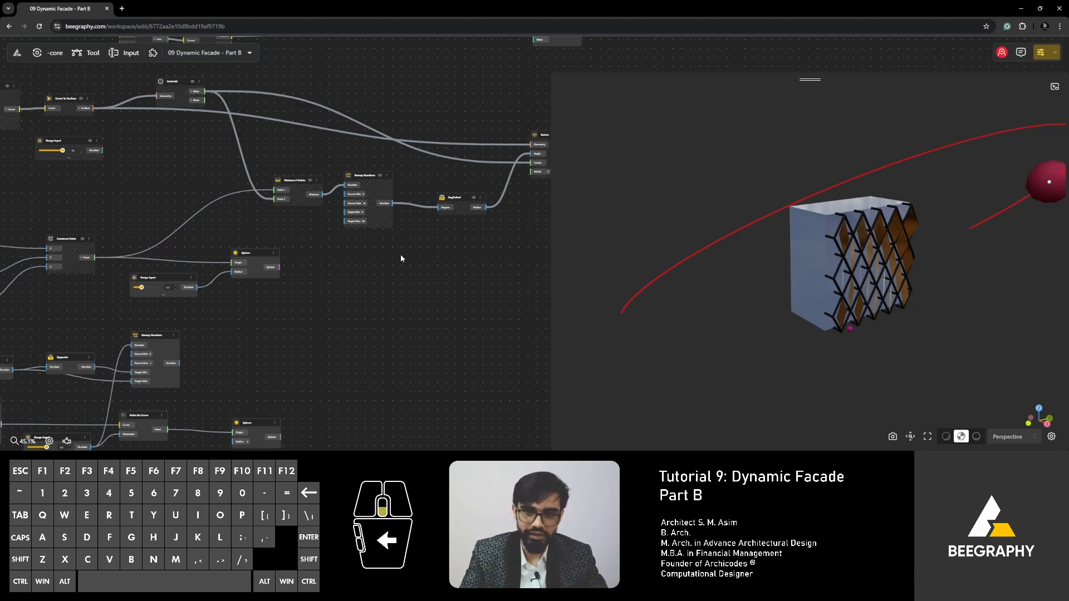
{"action": "scroll", "coordinate": [400, 254], "scroll_direction": "down", "scroll_amount": 3}
{"action": "right_click_drag", "start_coordinate": [373, 258], "coordinate": [284, 309]}
{"action": "scroll", "coordinate": [291, 291], "scroll_direction": "up", "scroll_amount": 3}
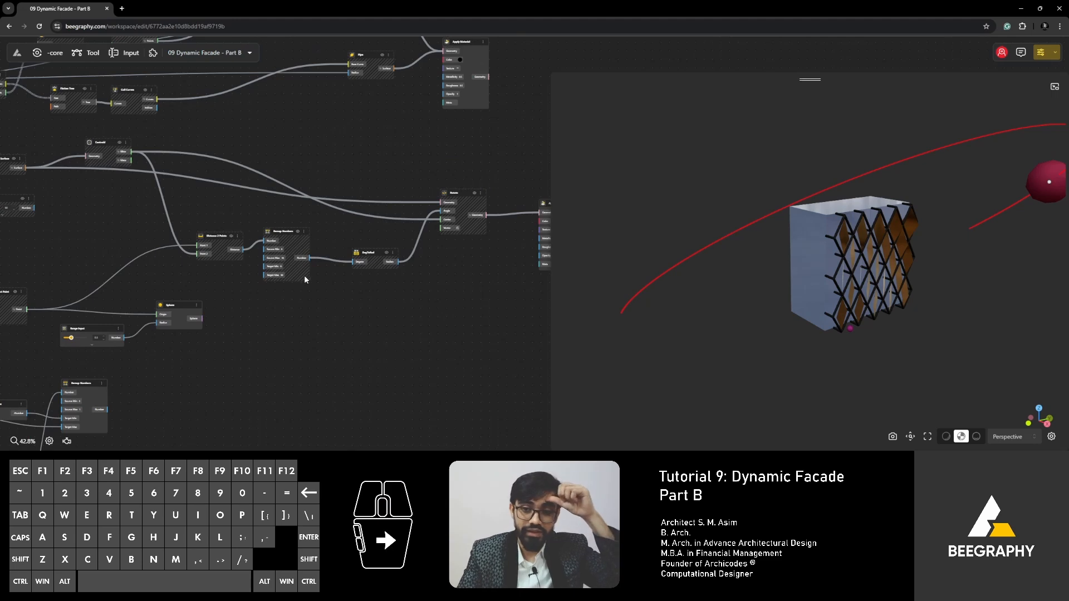
{"action": "right_click_drag", "start_coordinate": [289, 248], "coordinate": [310, 244]}
{"action": "scroll", "coordinate": [457, 232], "scroll_direction": "up", "scroll_amount": 3}
{"action": "right_click_drag", "start_coordinate": [443, 255], "coordinate": [395, 274]}
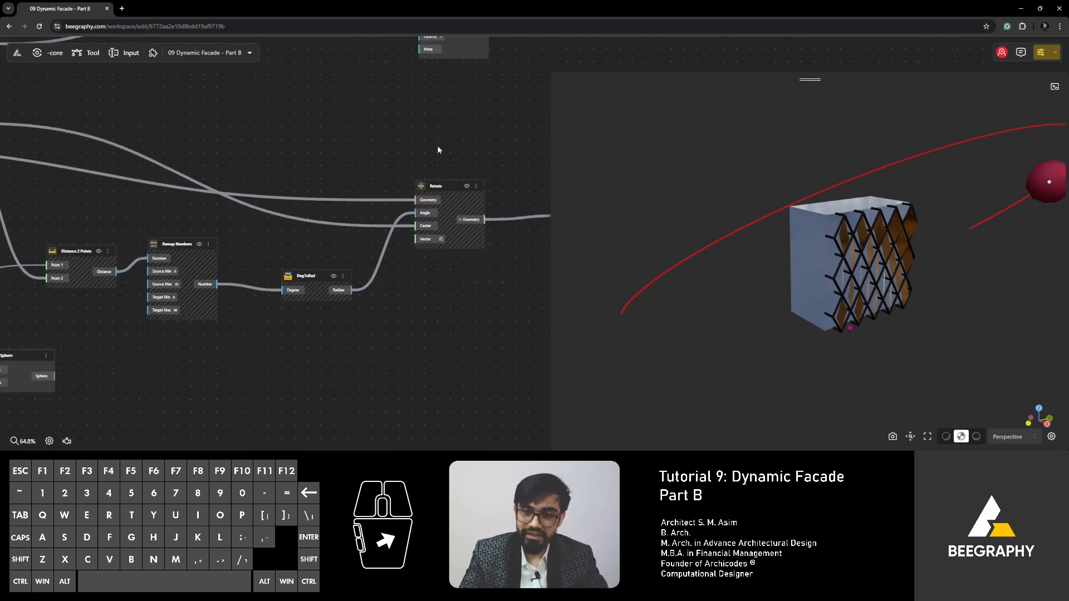
{"action": "left_click", "coordinate": [436, 187]}
{"action": "scroll", "coordinate": [335, 229], "scroll_direction": "down", "scroll_amount": 3}
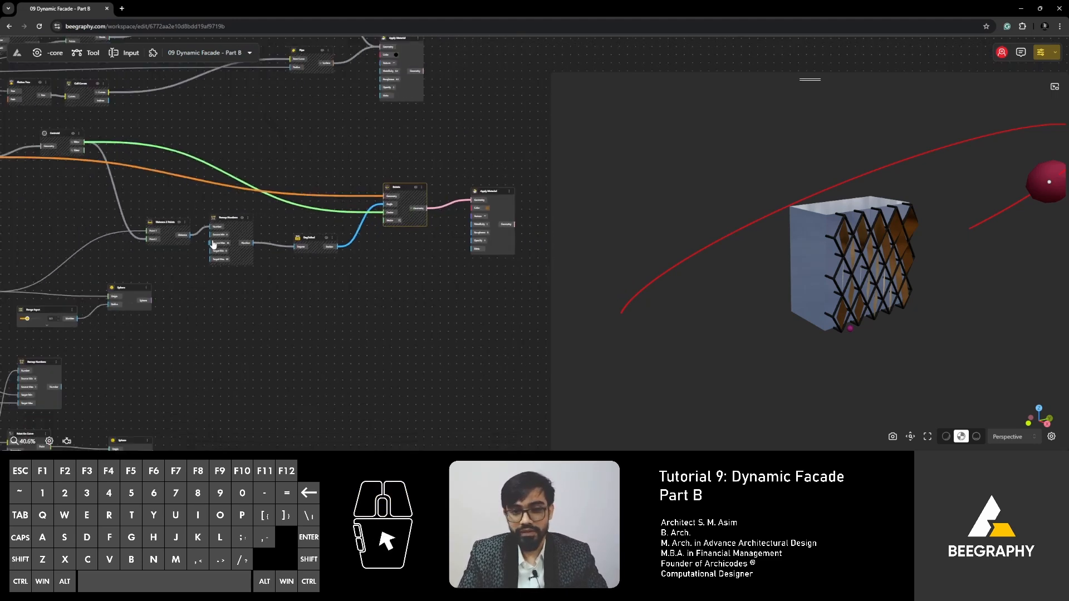
{"action": "right_click_drag", "start_coordinate": [88, 209], "coordinate": [227, 279]}
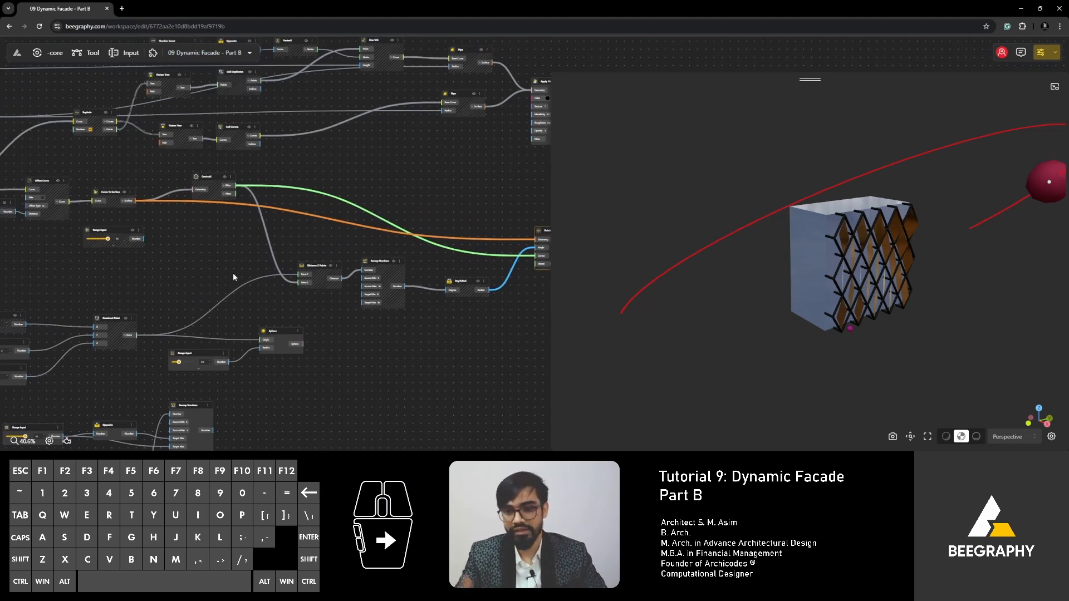
{"action": "right_click_drag", "start_coordinate": [195, 224], "coordinate": [262, 285]}
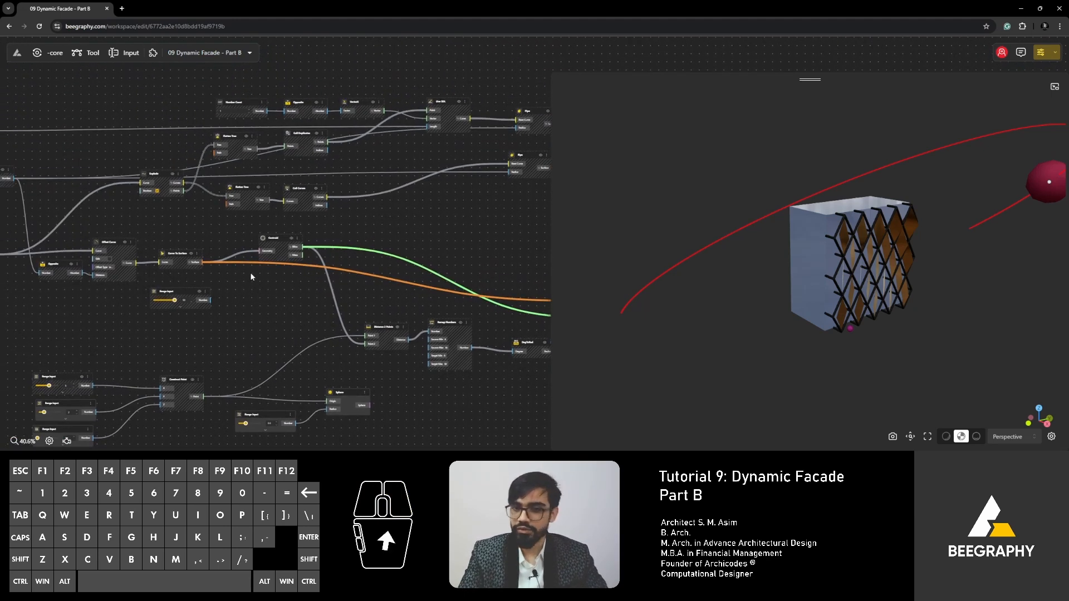